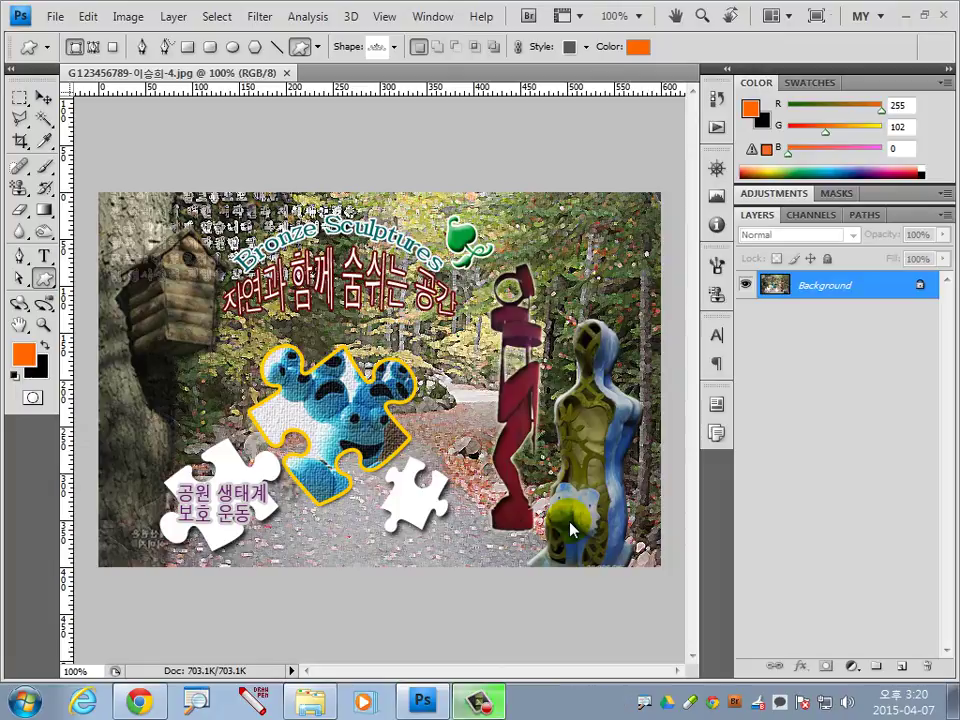
Step: Create a blank 600×400-pixel document, then bring up the Open dialog
left_click_drag(570, 530, 513, 537)
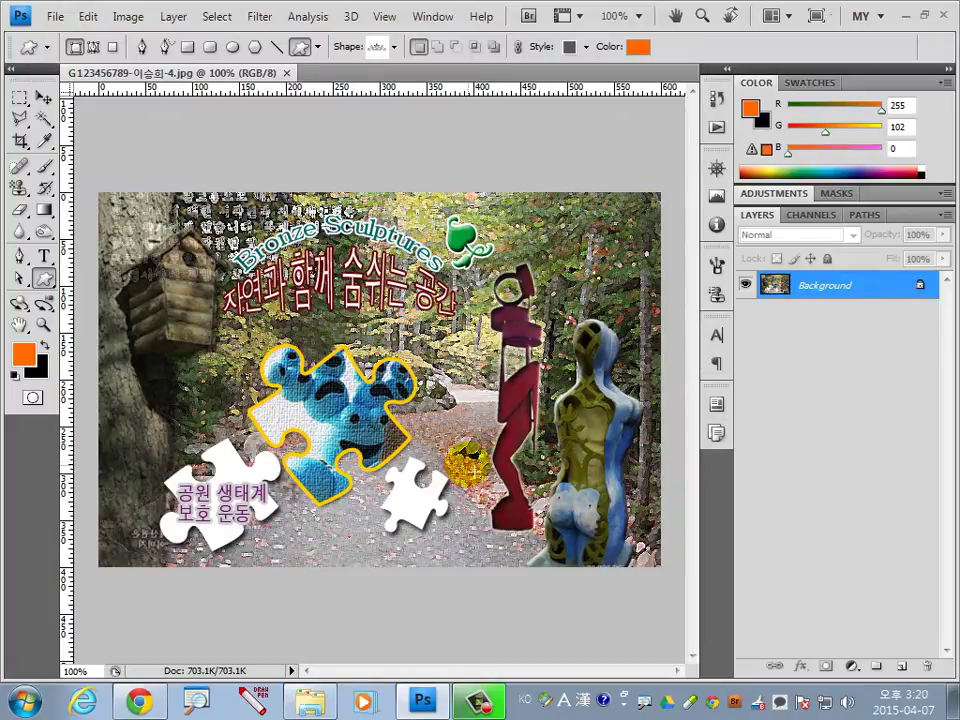
left_click(54, 15)
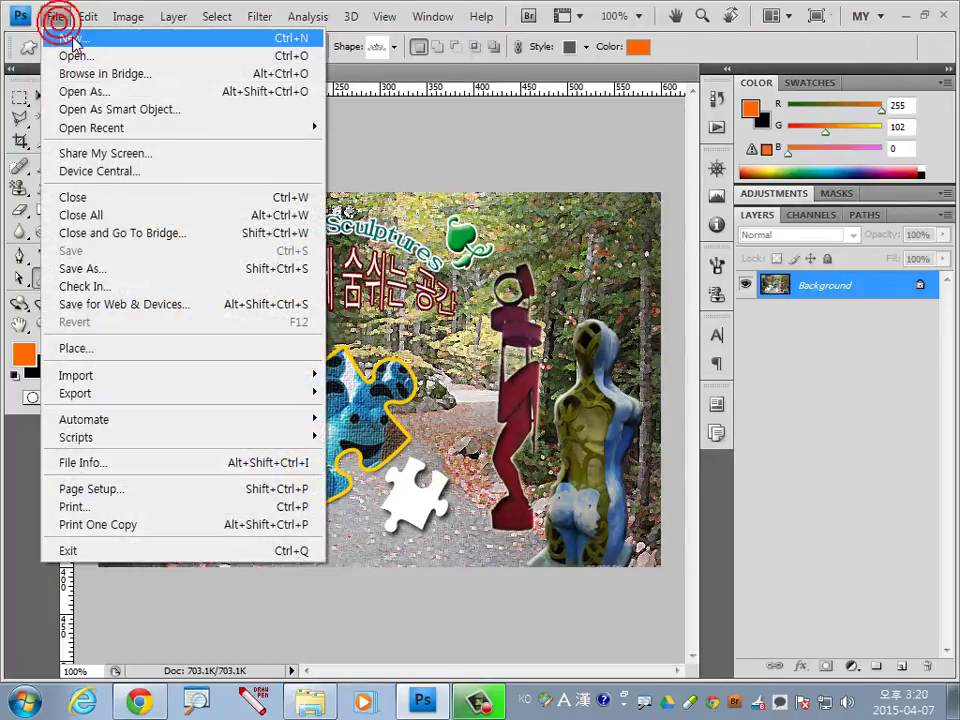
left_click(72, 36)
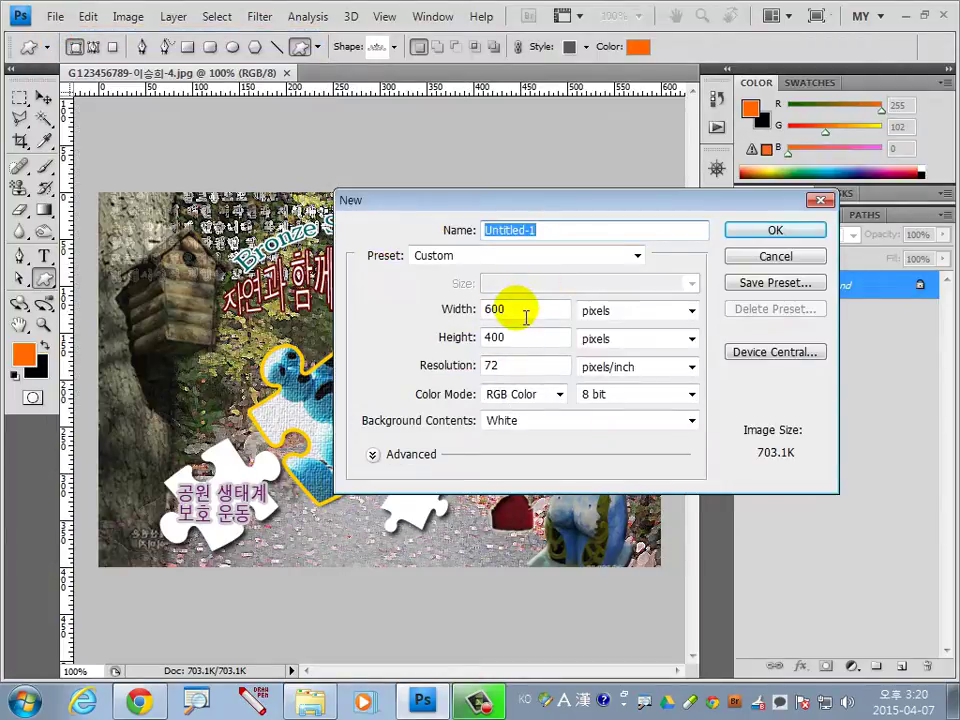
left_click(525, 318)
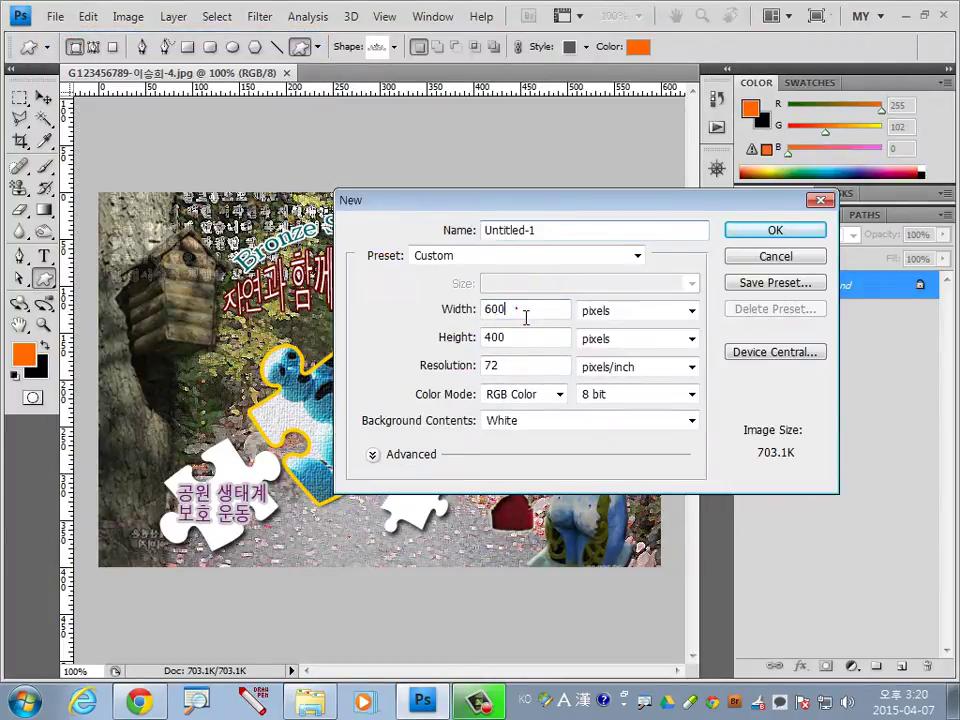
left_click(738, 230)
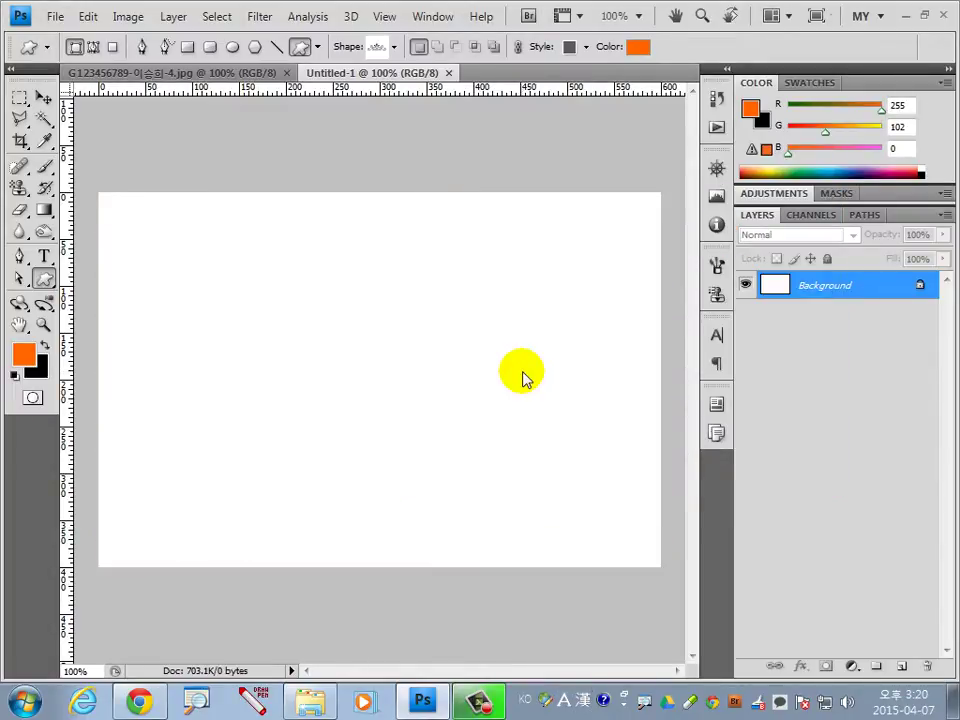
key("ctrl+o")
Step: Open photos 2급-9 through 2급-13 together from the 소스파일 folder
left_click(621, 52)
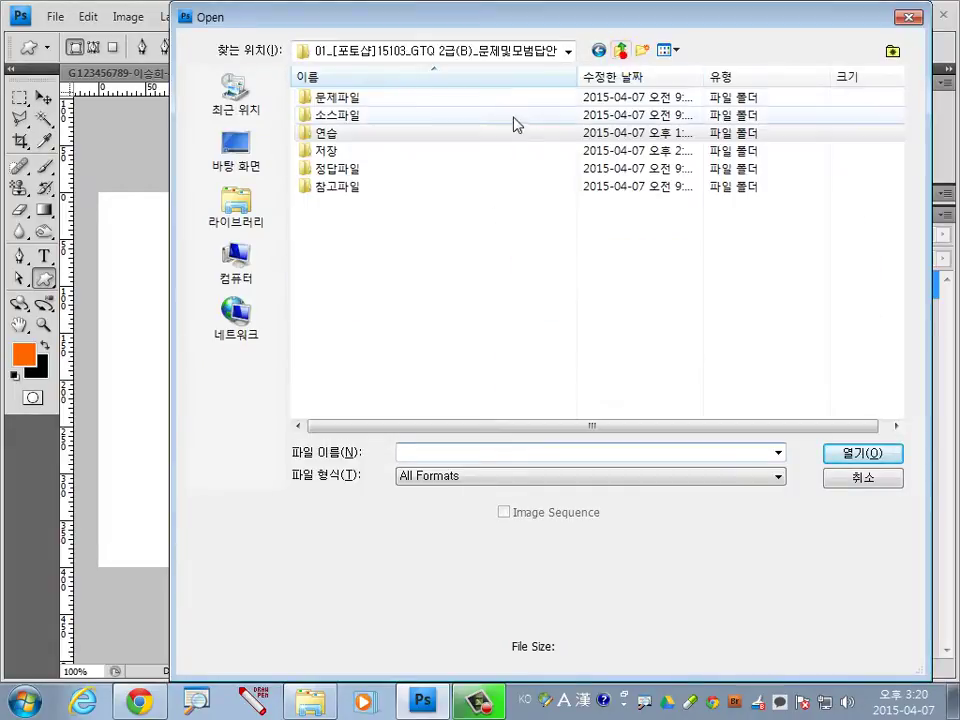
double_click(351, 120)
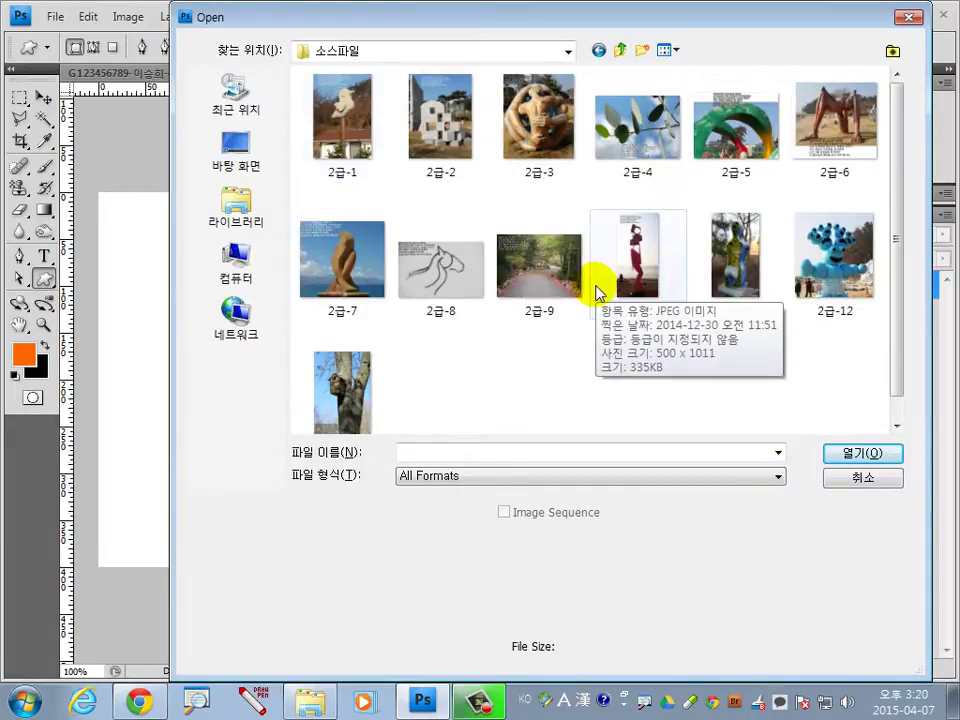
left_click(543, 312)
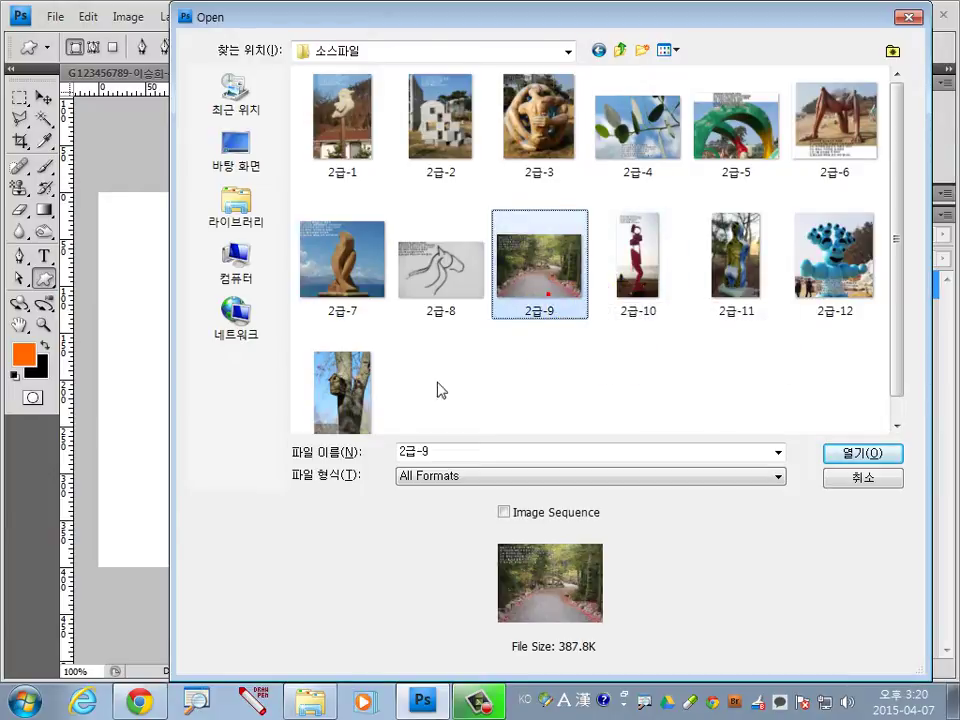
left_click(357, 395, "shift")
left_click(860, 453)
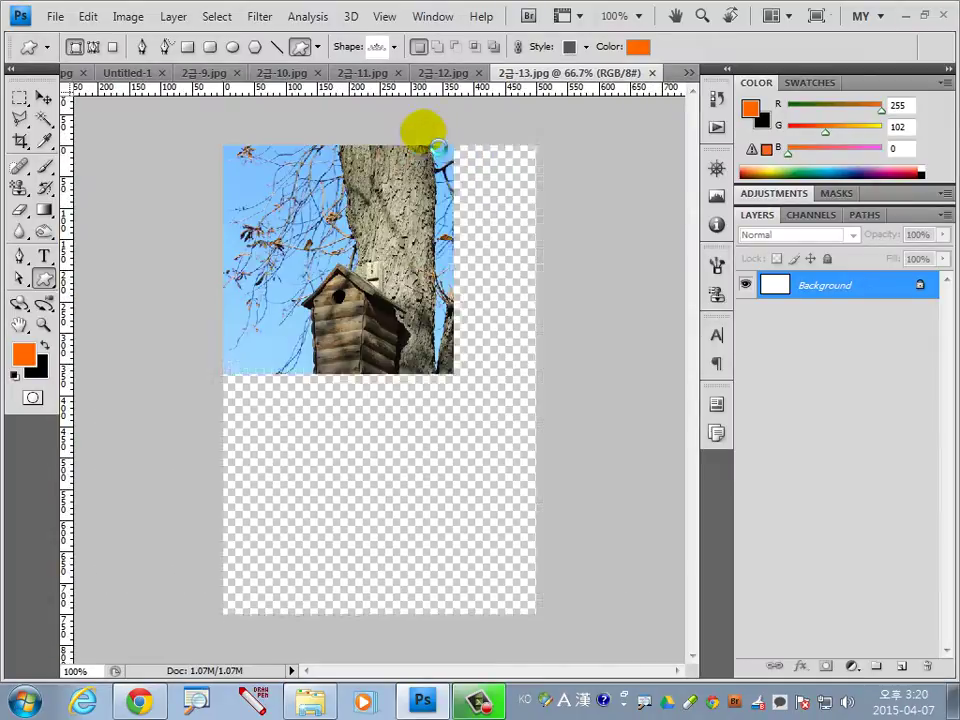
Step: Copy the whole 2급-9 forest path photo and paste it into Untitled-1 as Layer 1
left_click(200, 73)
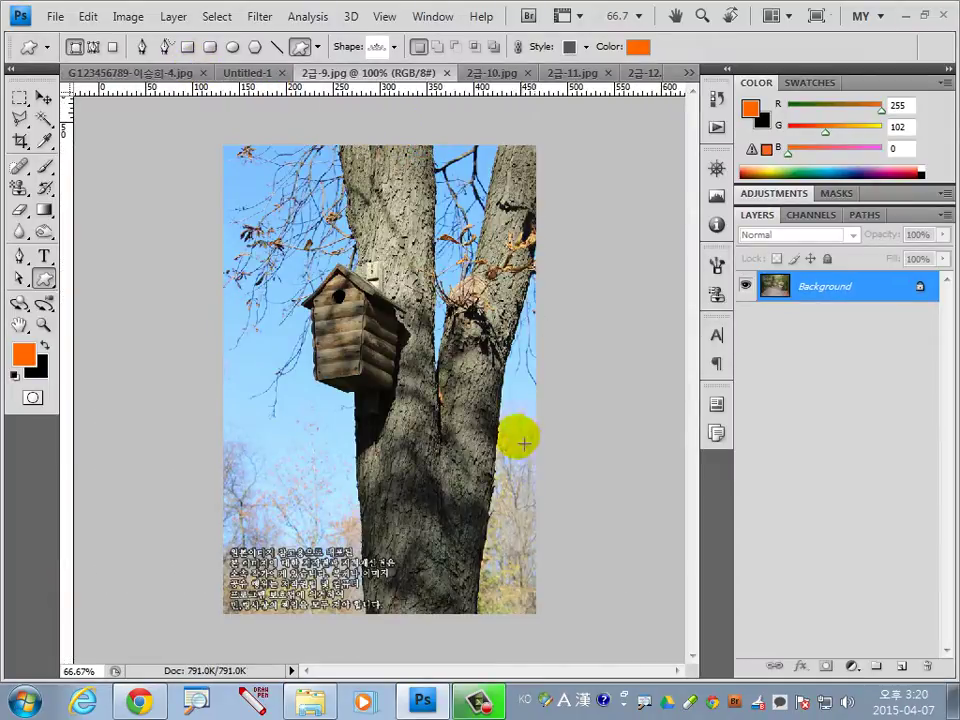
key("ctrl+a")
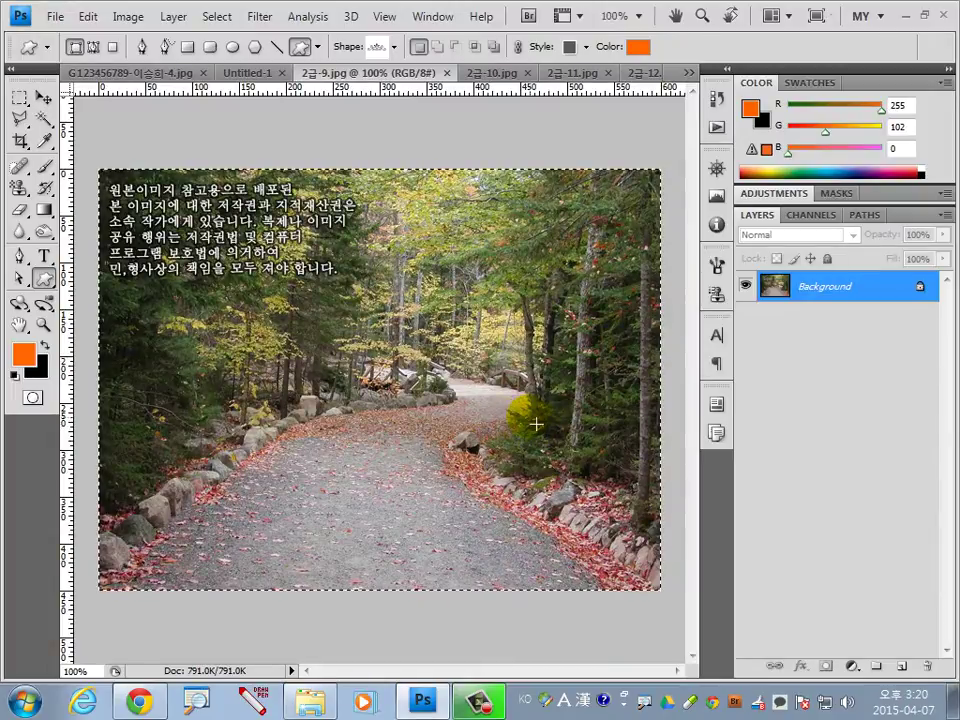
left_click(248, 72)
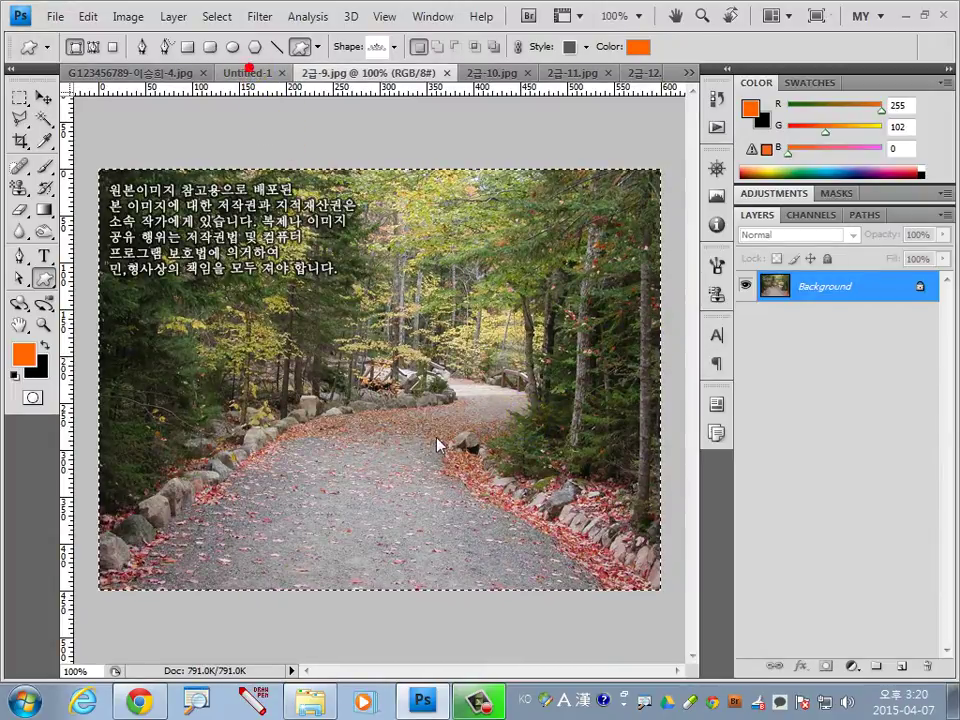
key("ctrl+v")
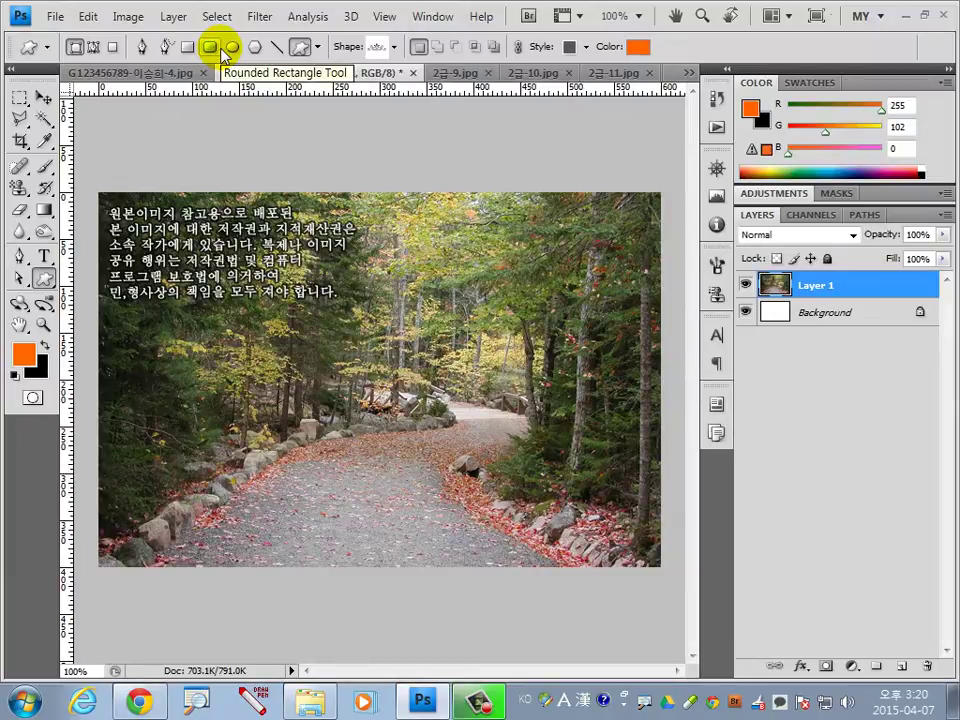
Step: Apply the Artistic Paint Daubs filter with brush size 24 to the forest layer
left_click(256, 16)
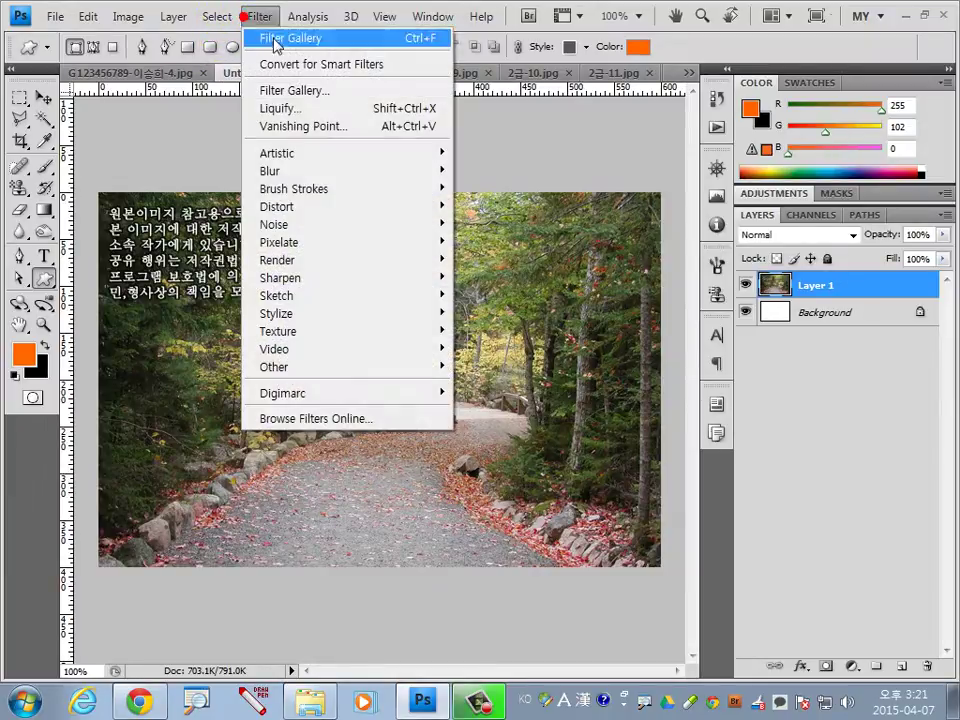
left_click(297, 92)
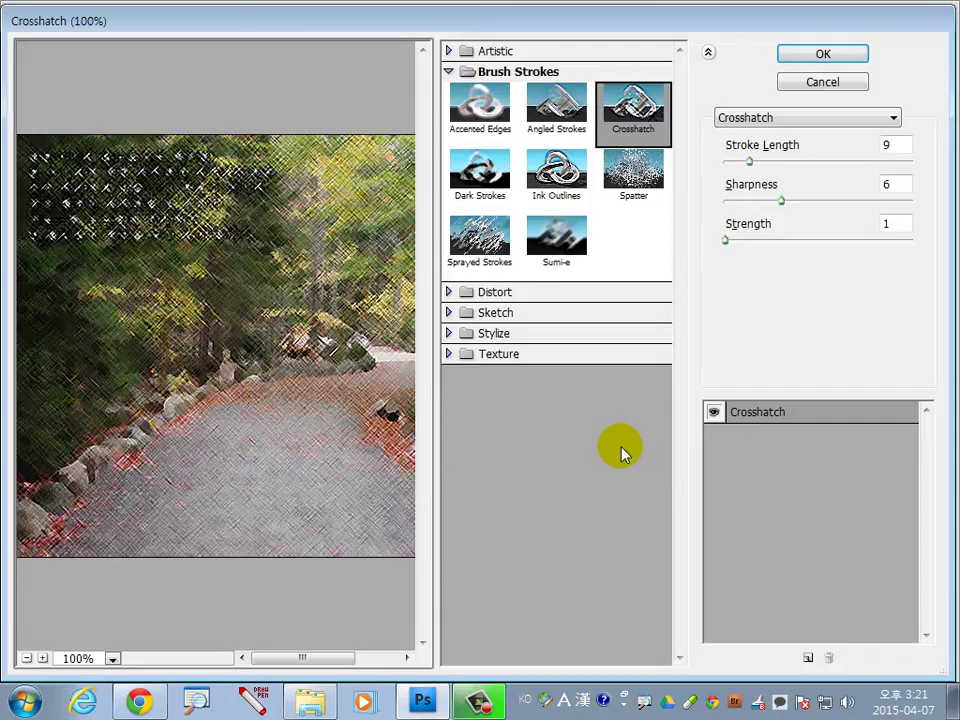
left_click(474, 71)
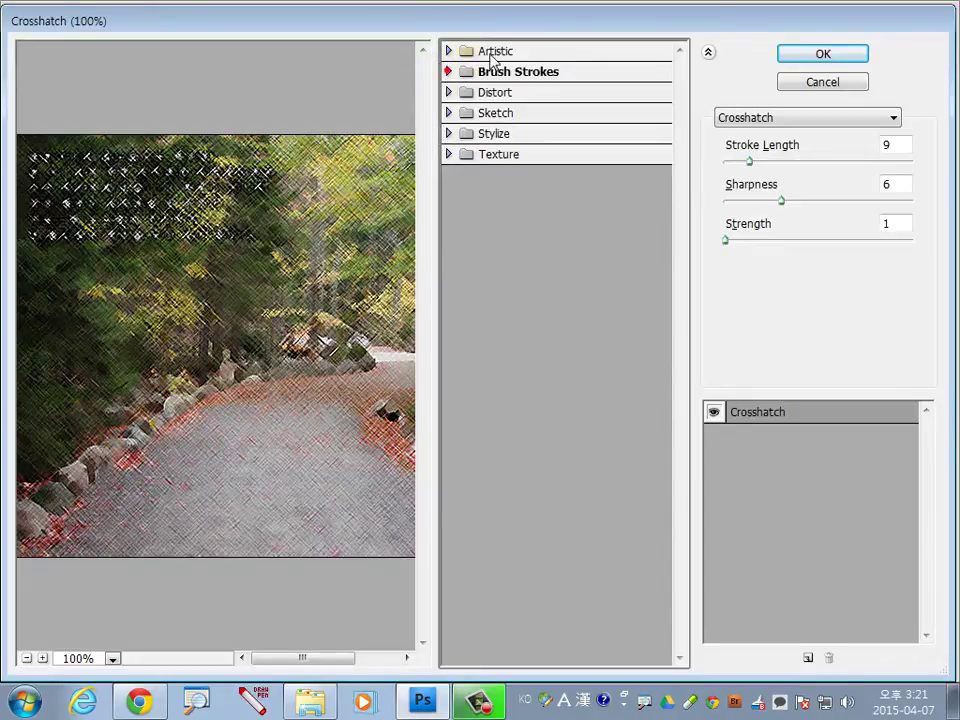
left_click(489, 51)
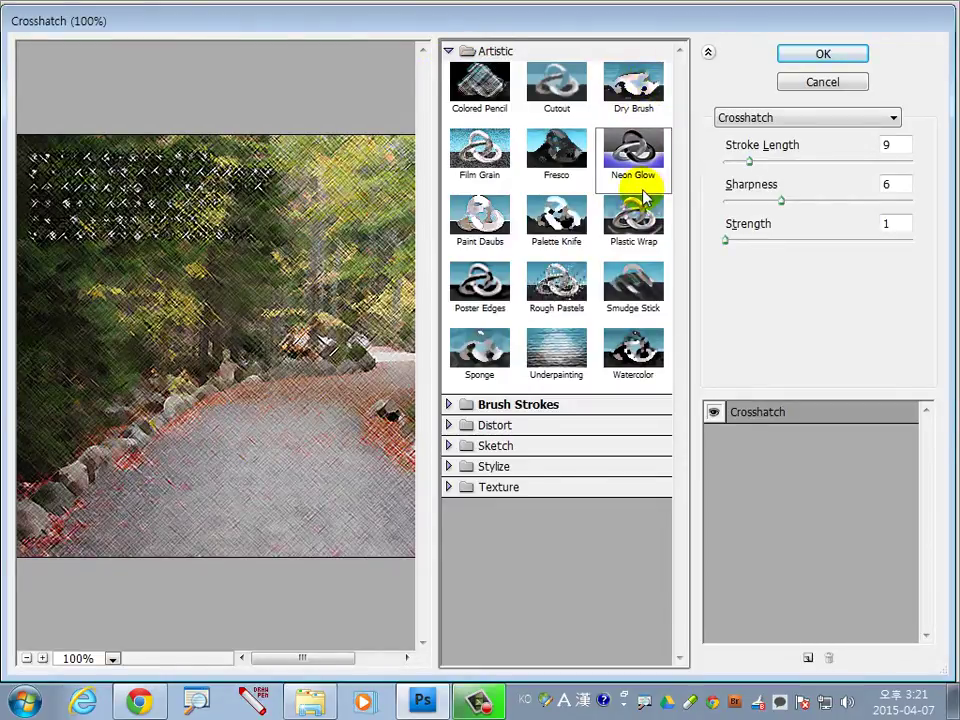
left_click(497, 235)
left_click_drag(336, 488, 189, 468)
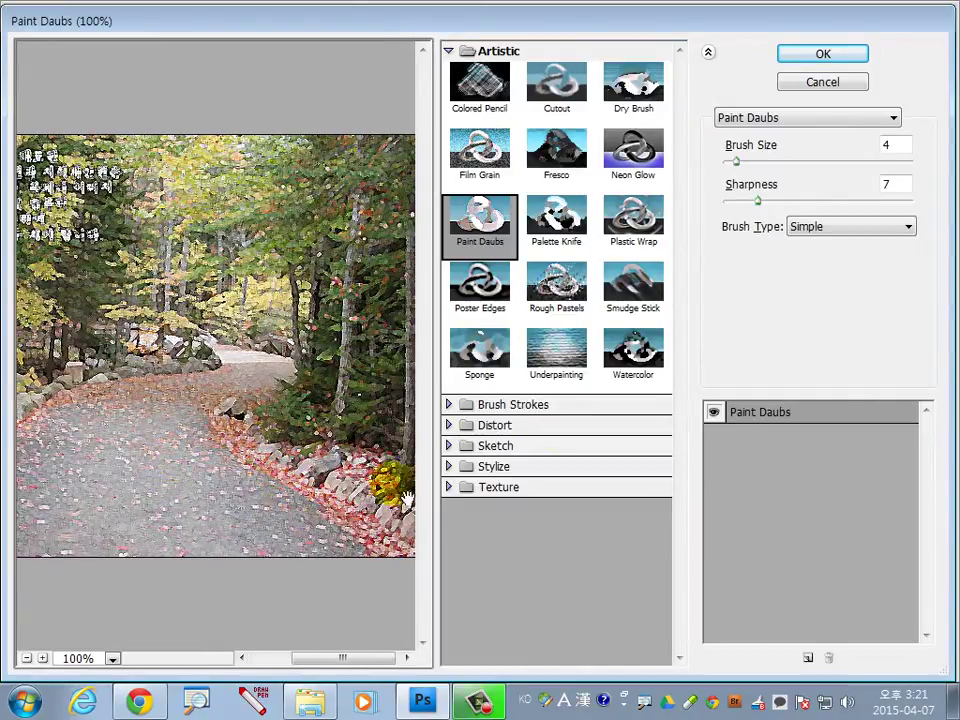
mouse_move(745, 162)
left_mouse_down()
mouse_move(812, 162)
mouse_move(740, 162)
left_mouse_up()
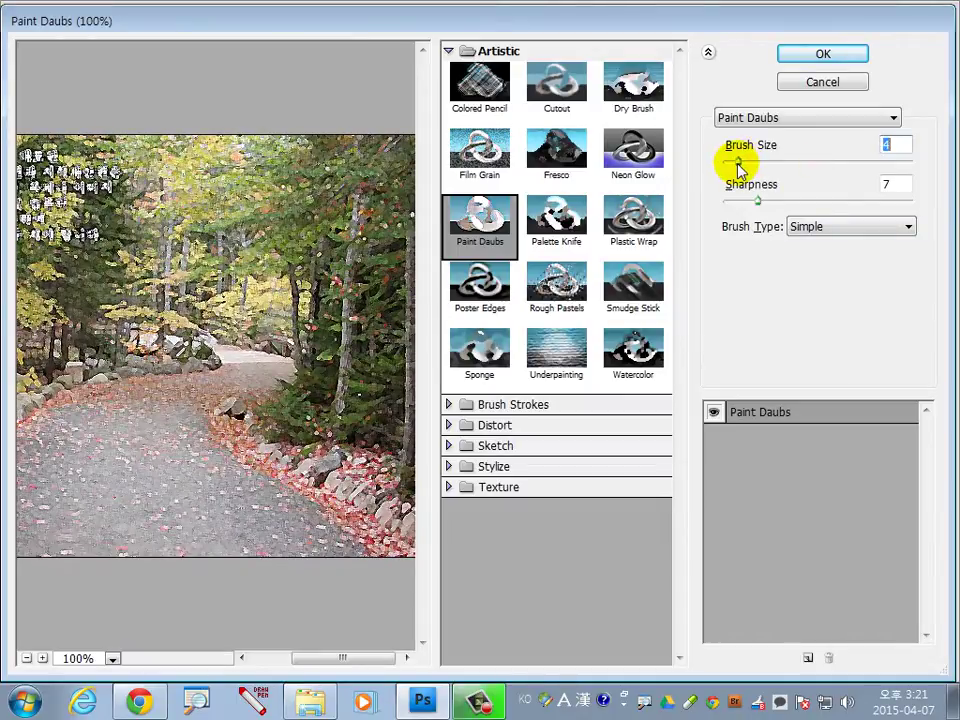
left_click(816, 55)
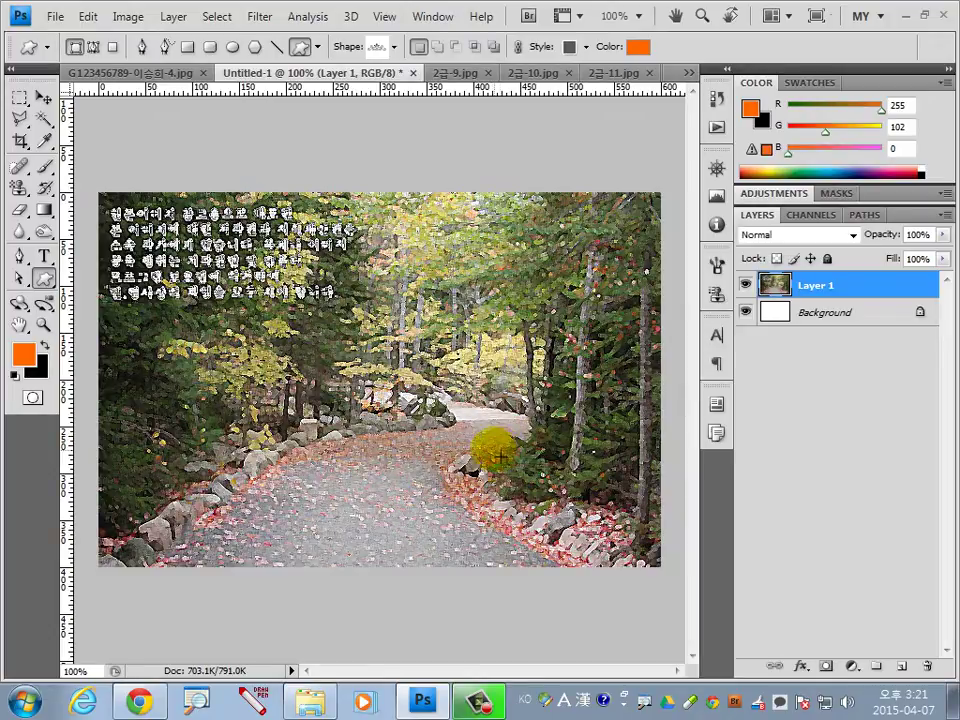
Step: Close 2급-9 and quick-select the red sculpture's body and top ring in 2급-10
left_click(487, 73)
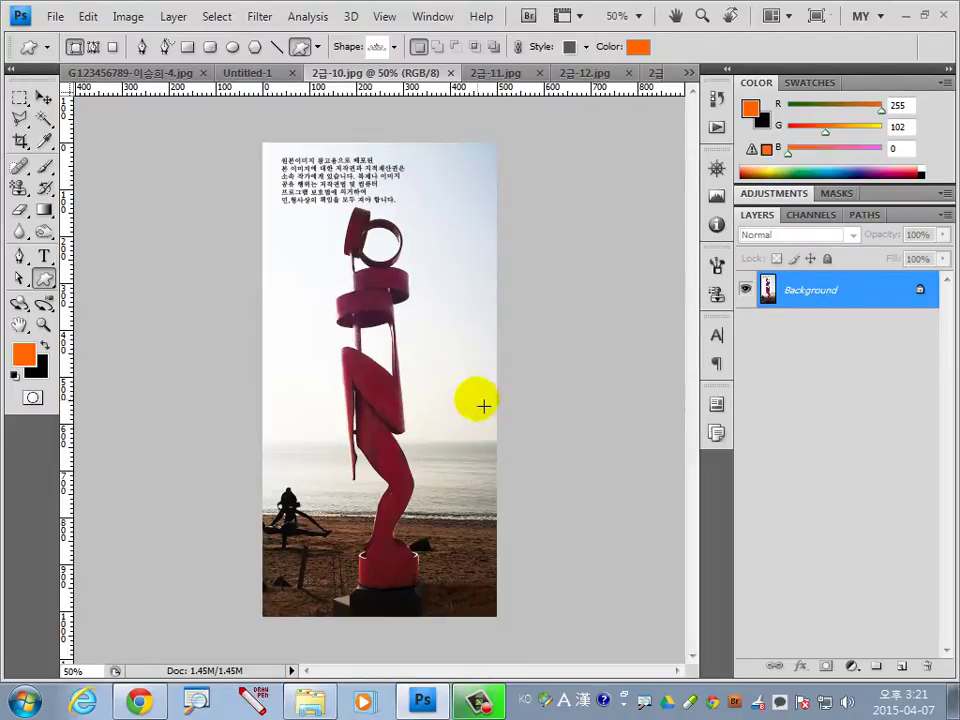
left_click_drag(44, 118, 138, 150)
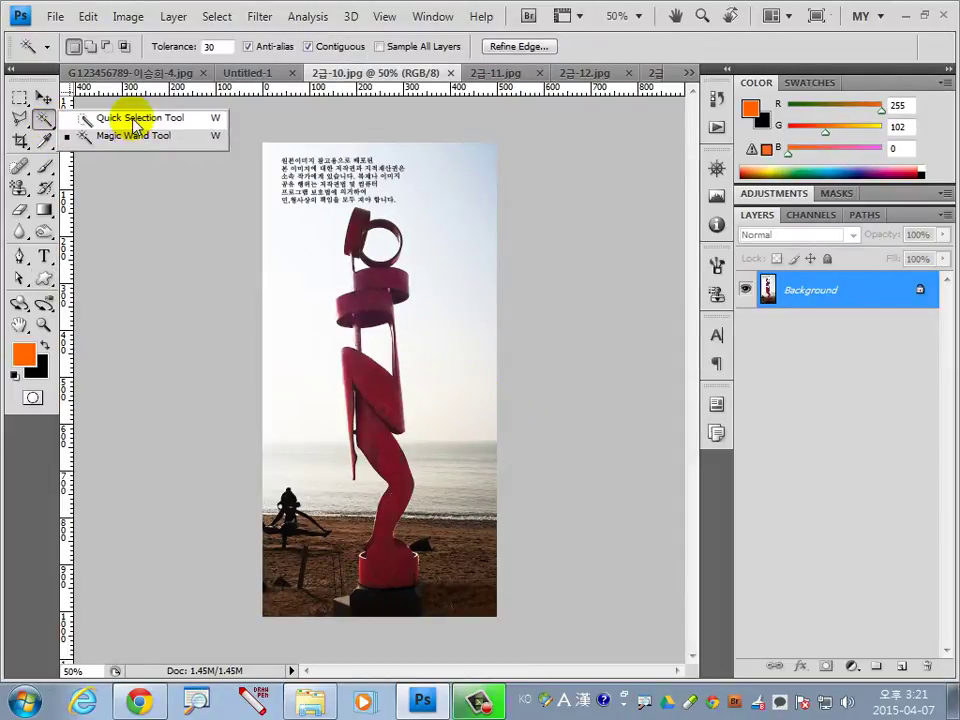
left_click(130, 118)
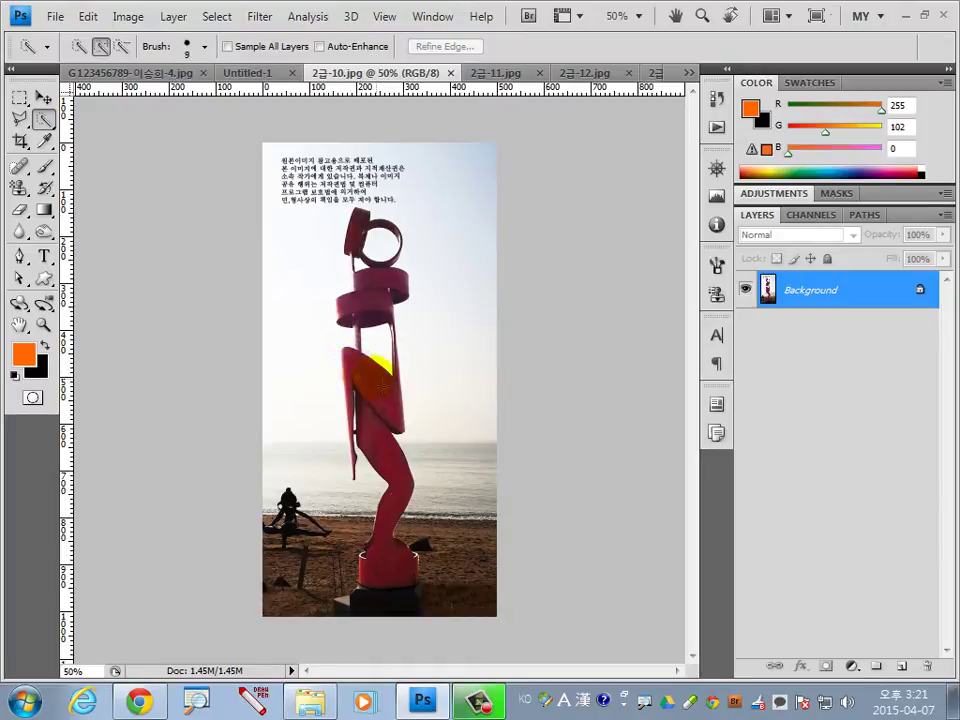
mouse_move(383, 397)
left_mouse_down()
mouse_move(370, 431)
mouse_move(394, 514)
mouse_move(388, 560)
mouse_move(381, 311)
left_mouse_up()
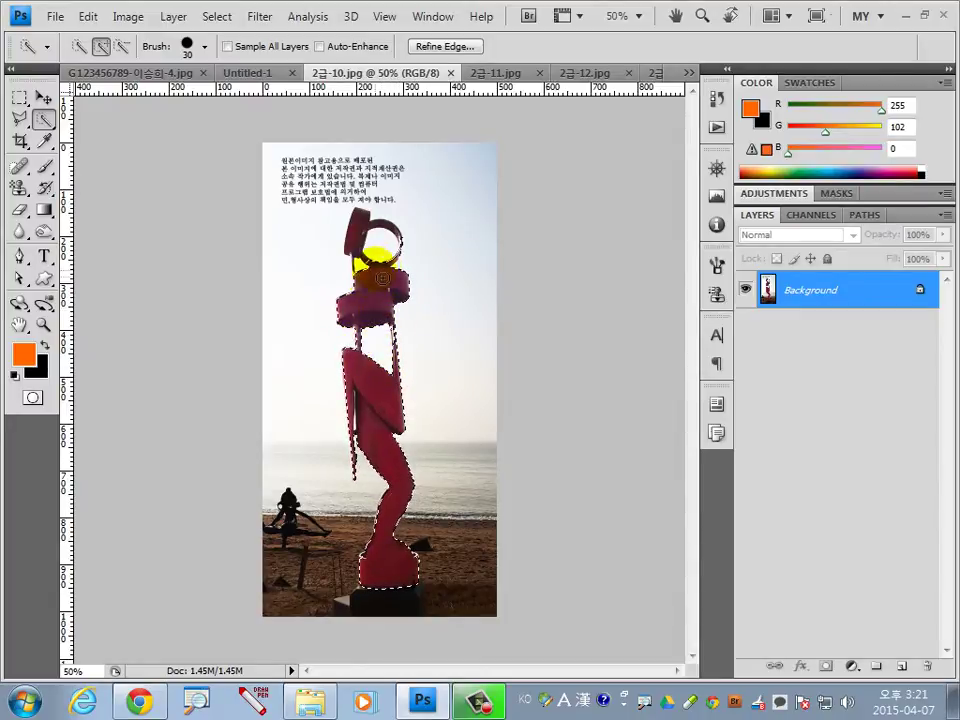
left_click(361, 234)
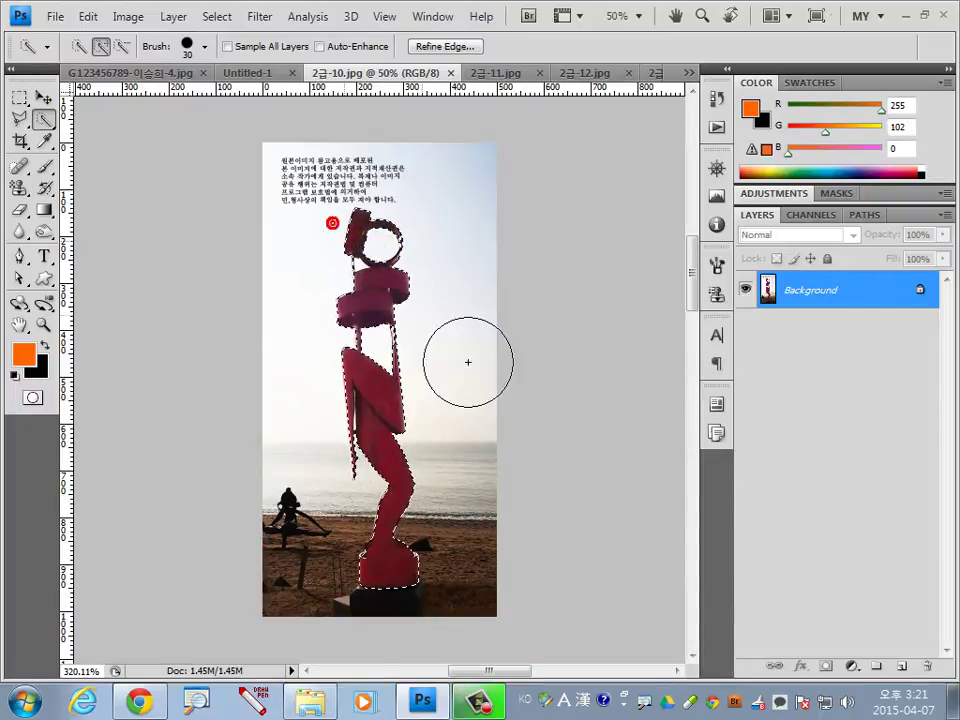
Step: Refine the sculpture selection with a 10 px brush around the small white gap
left_click_drag(332, 222, 467, 360)
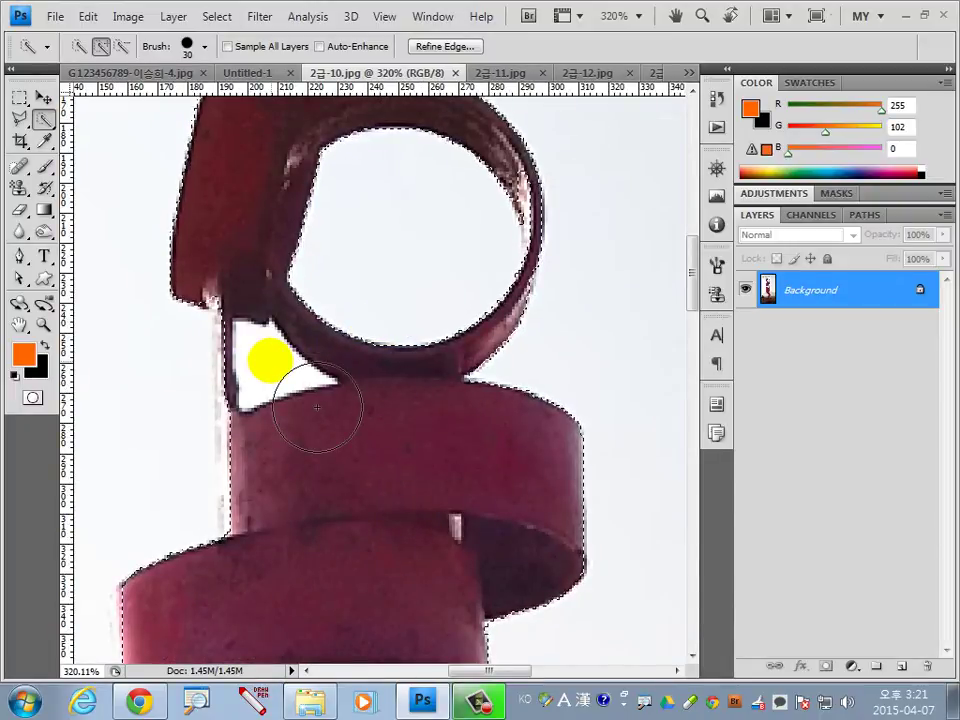
key("bracketleft")
key("bracketleft")
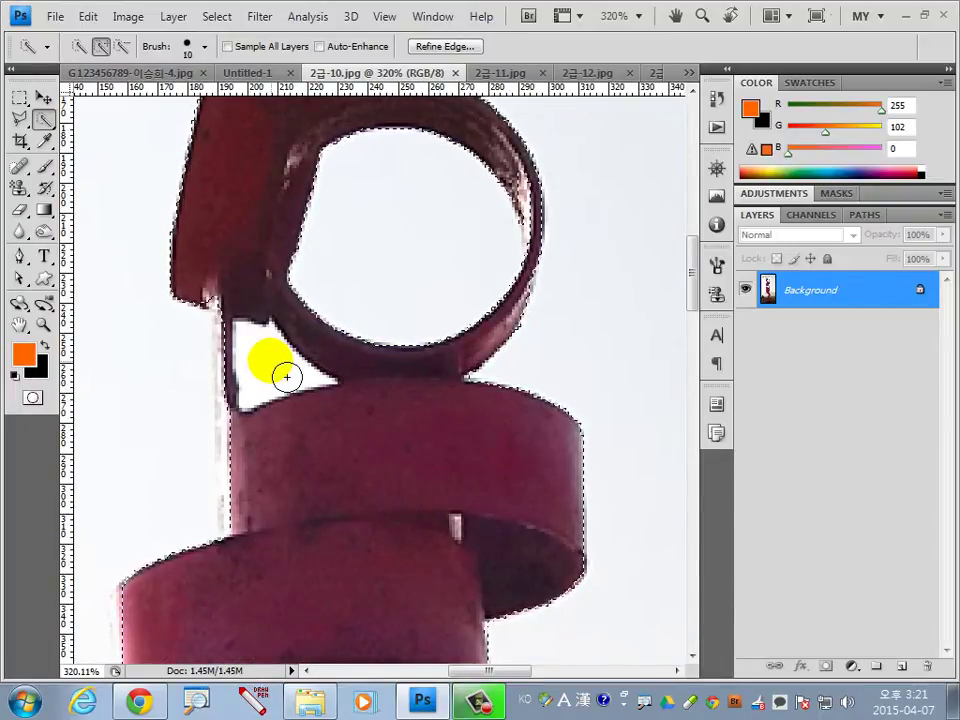
mouse_move(288, 377)
left_mouse_down()
mouse_move(283, 383)
mouse_move(367, 402)
left_mouse_up()
key("ctrl+0")
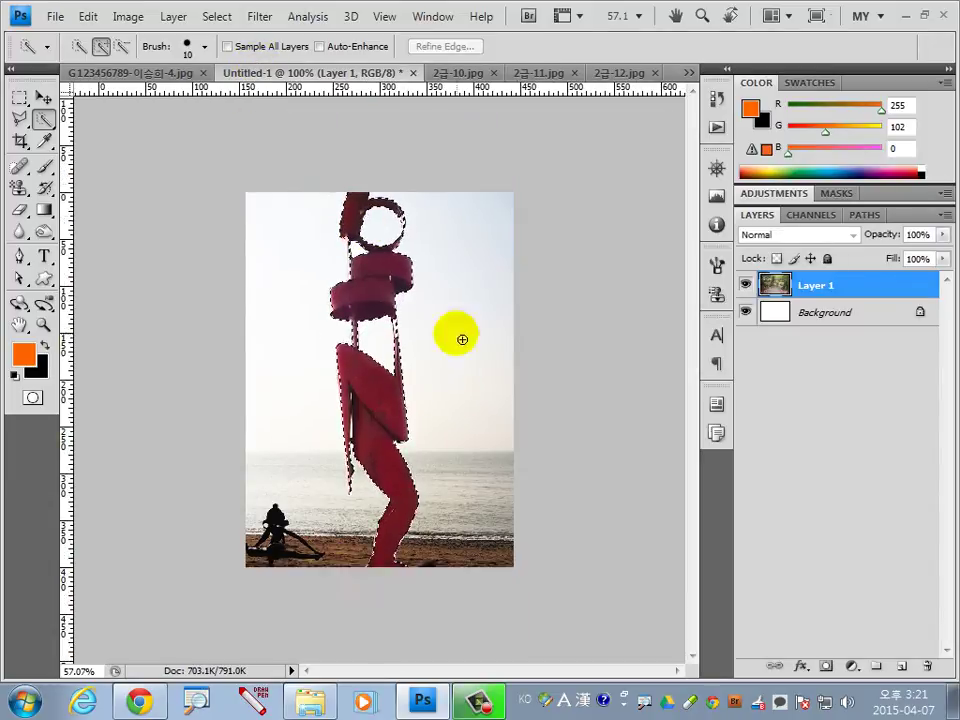
Step: Paste the red sculpture into the poster, shrink it to about a third, and place it on the path
left_click_drag(258, 80, 540, 366)
key("ctrl+v")
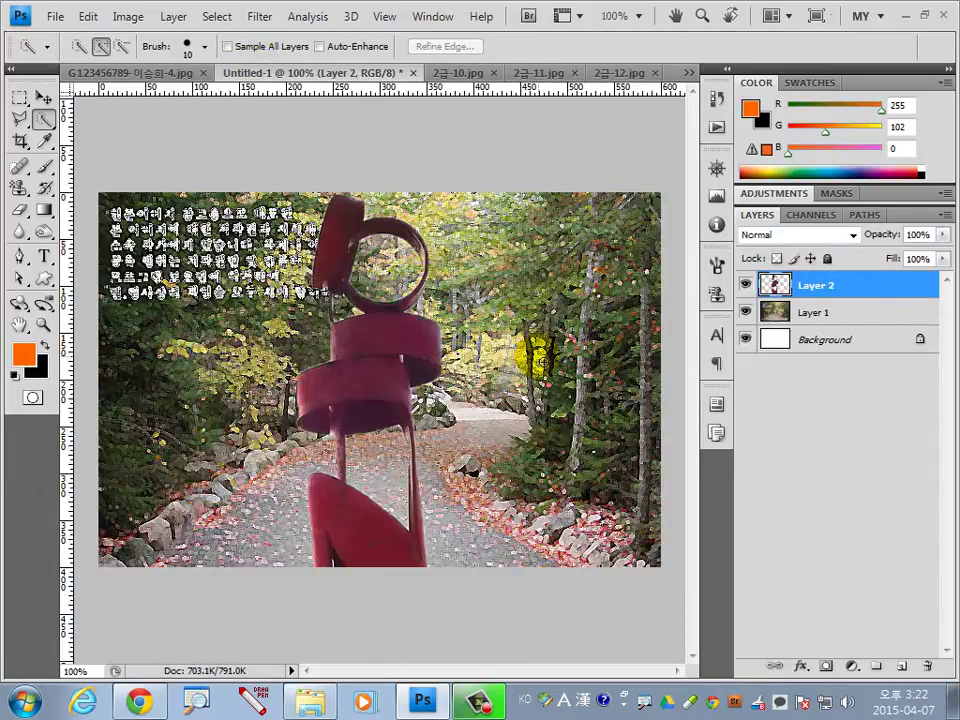
key("ctrl+t")
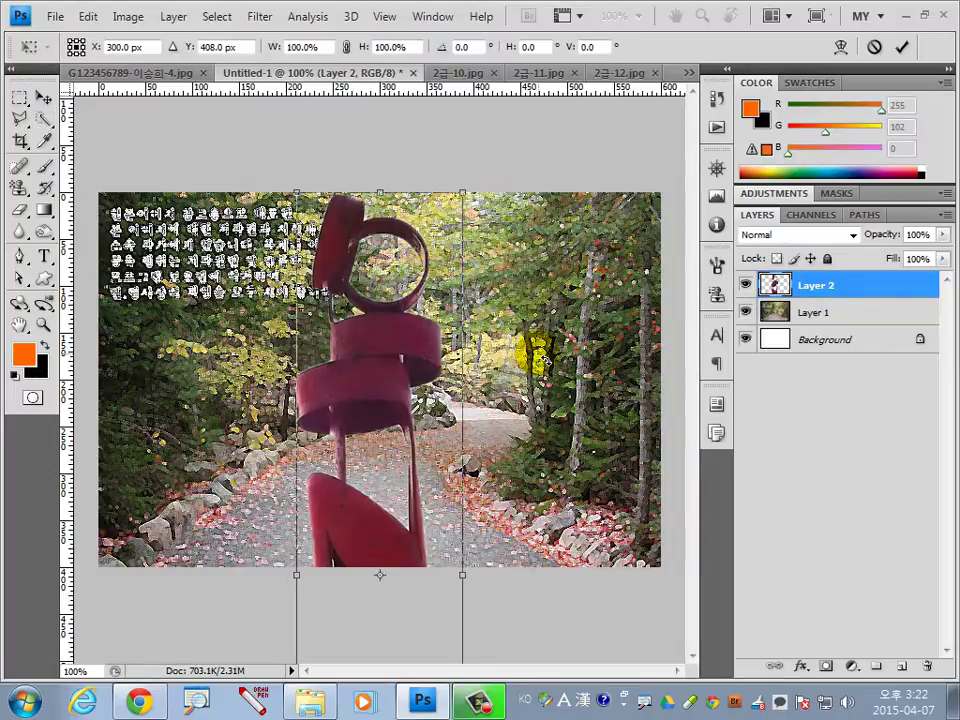
left_click_drag(462, 192, 416, 398)
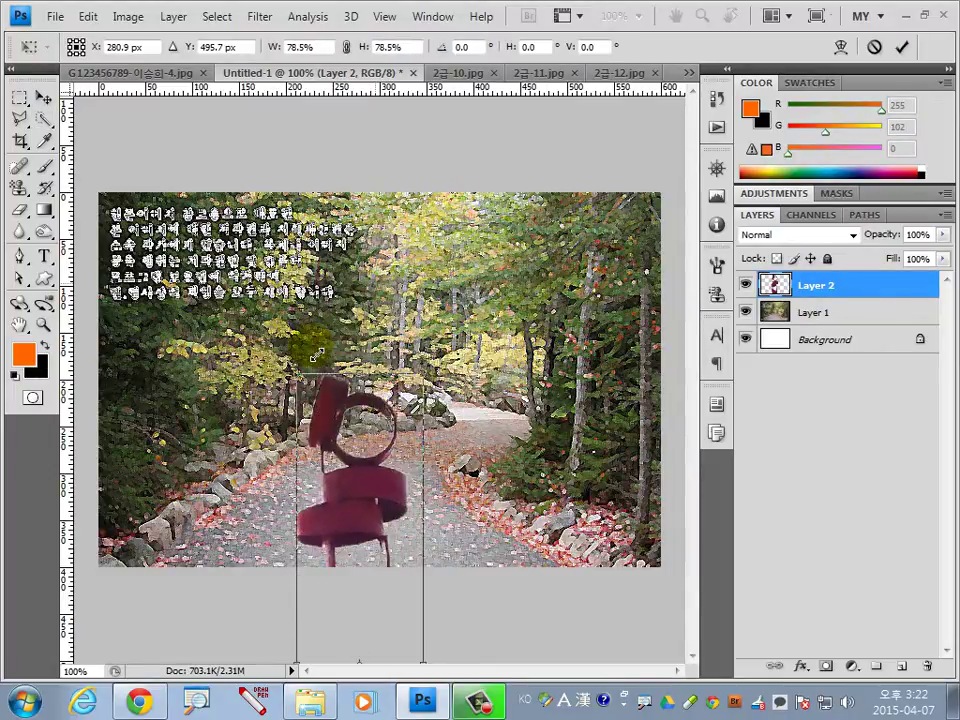
left_click_drag(369, 501, 519, 305)
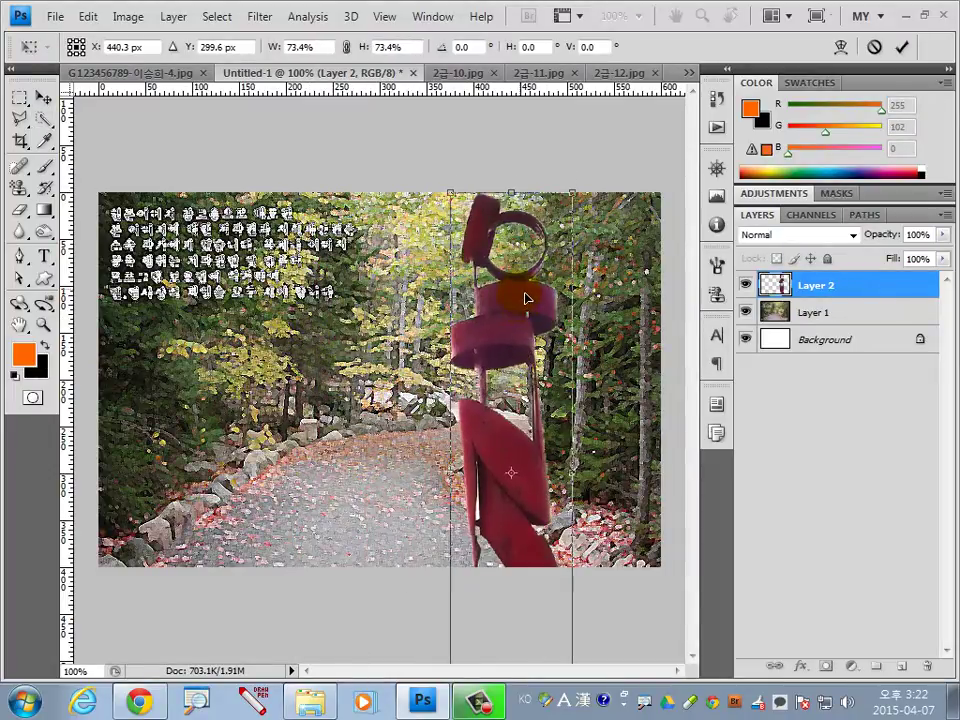
mouse_move(582, 207)
left_mouse_down()
mouse_move(518, 340)
mouse_move(557, 229)
mouse_move(536, 298)
left_mouse_up()
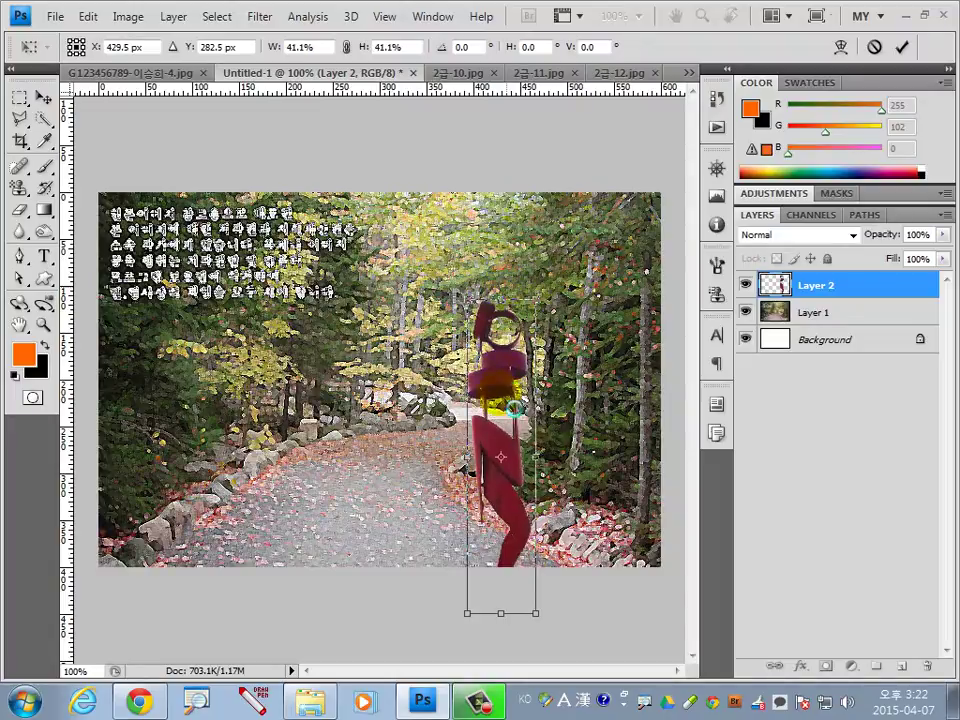
mouse_move(512, 358)
left_mouse_down()
mouse_move(515, 330)
mouse_move(520, 340)
left_mouse_up()
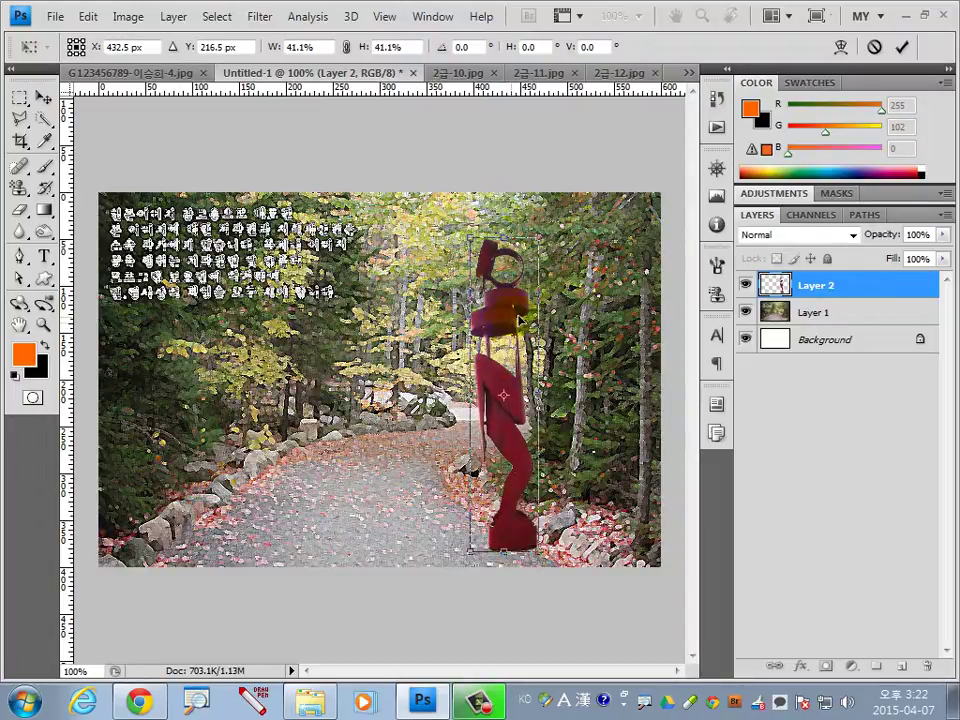
left_click_drag(539, 244, 525, 297)
left_click_drag(516, 413, 503, 391)
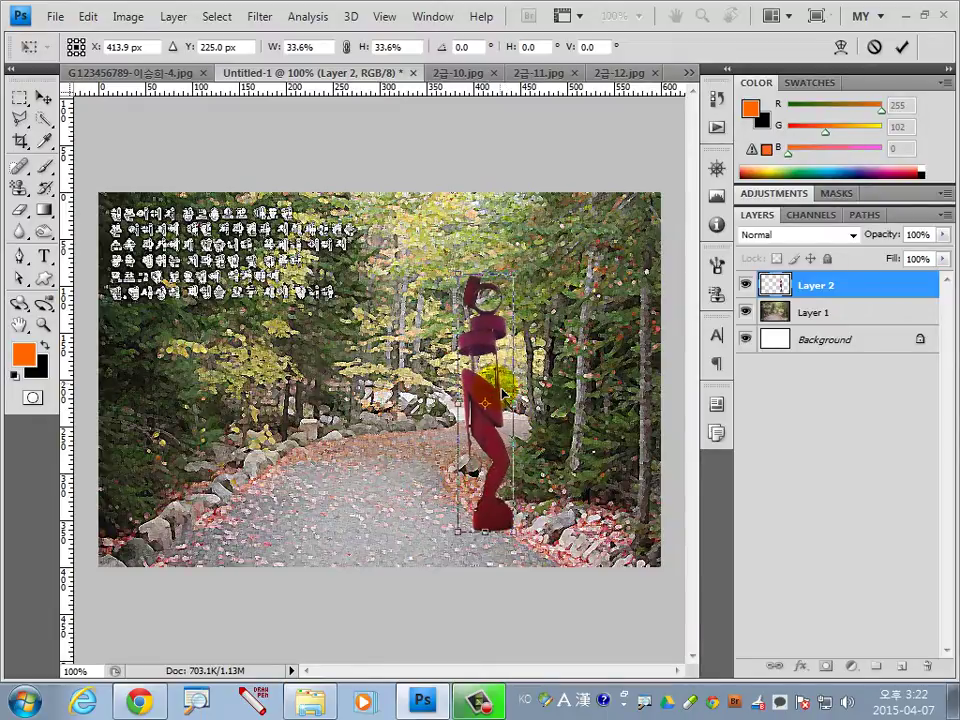
left_click_drag(520, 282, 510, 296)
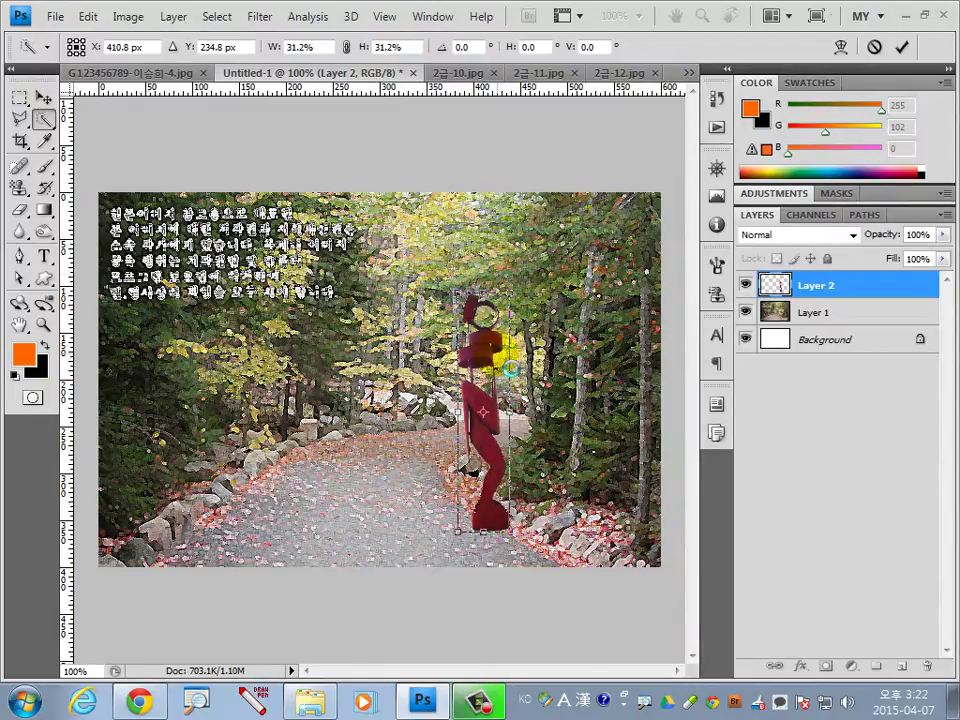
key("Return")
Step: Flip the sculpture horizontally and tilt it slightly
left_click(88, 16)
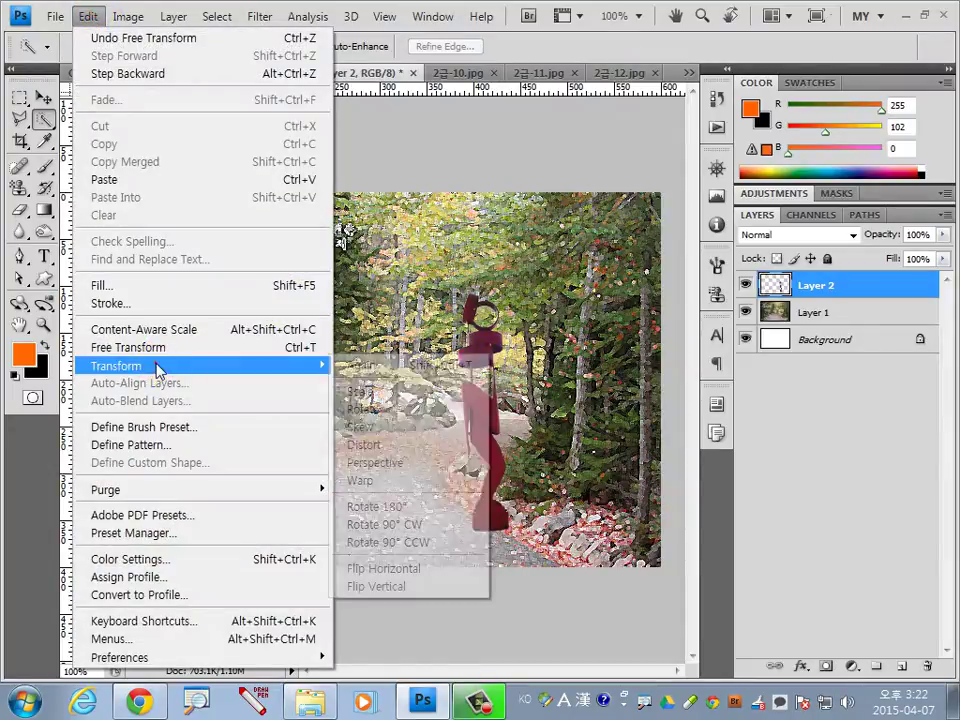
left_click(378, 565)
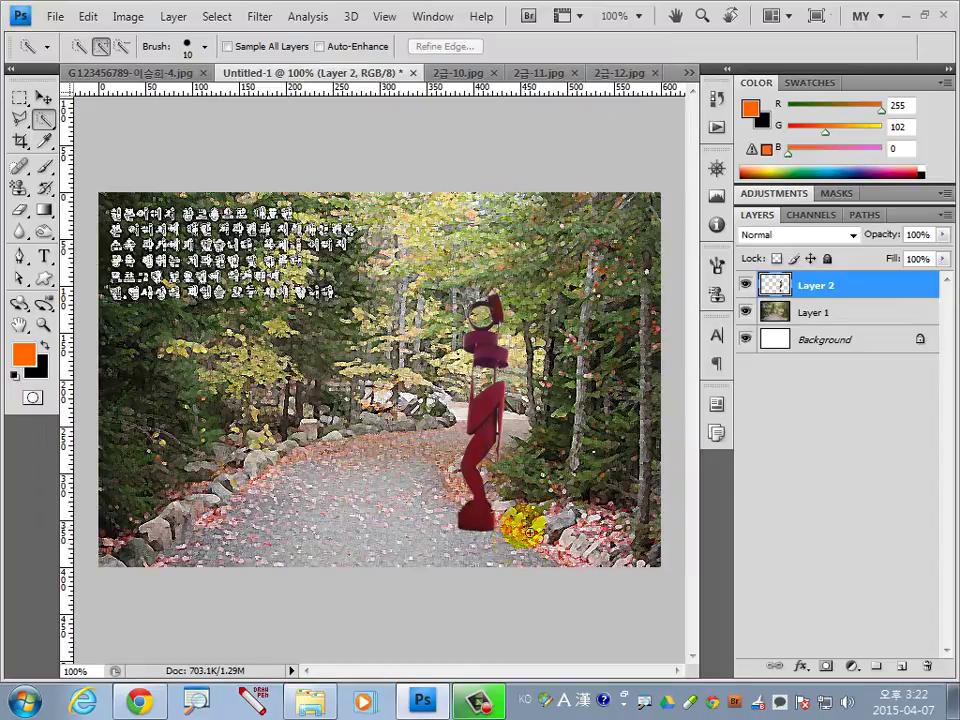
key("ctrl+t")
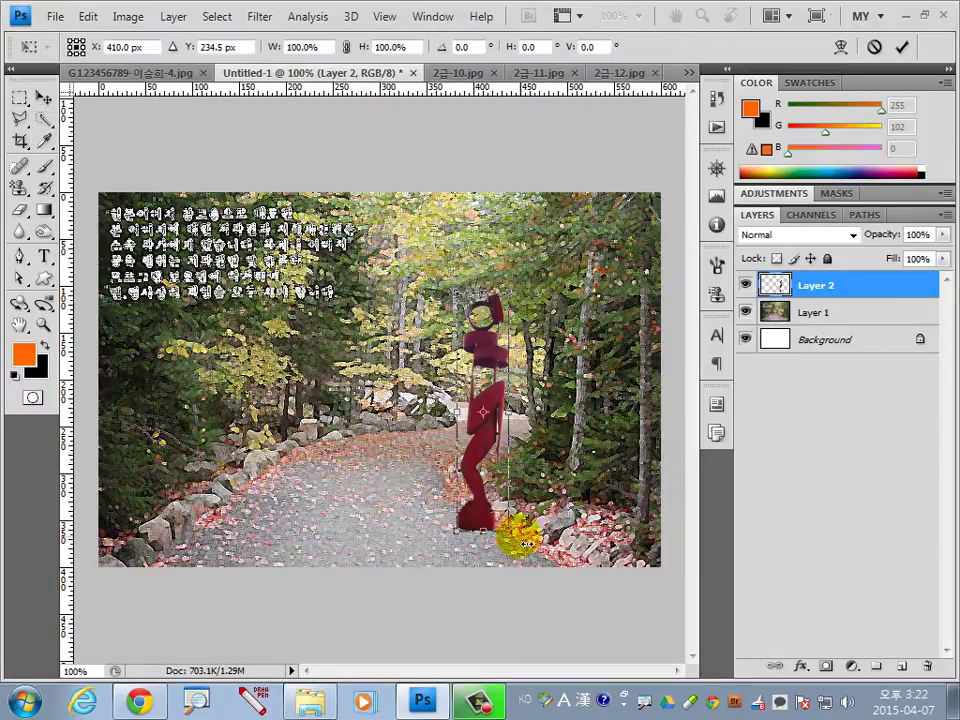
left_click_drag(449, 541, 453, 550)
key("Return")
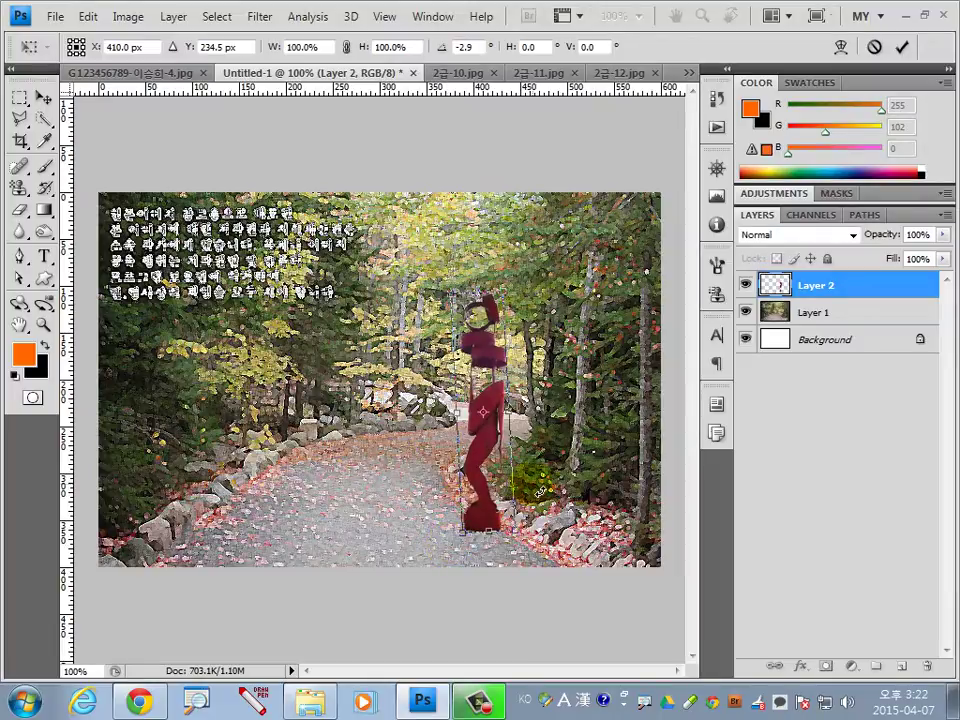
key("w")
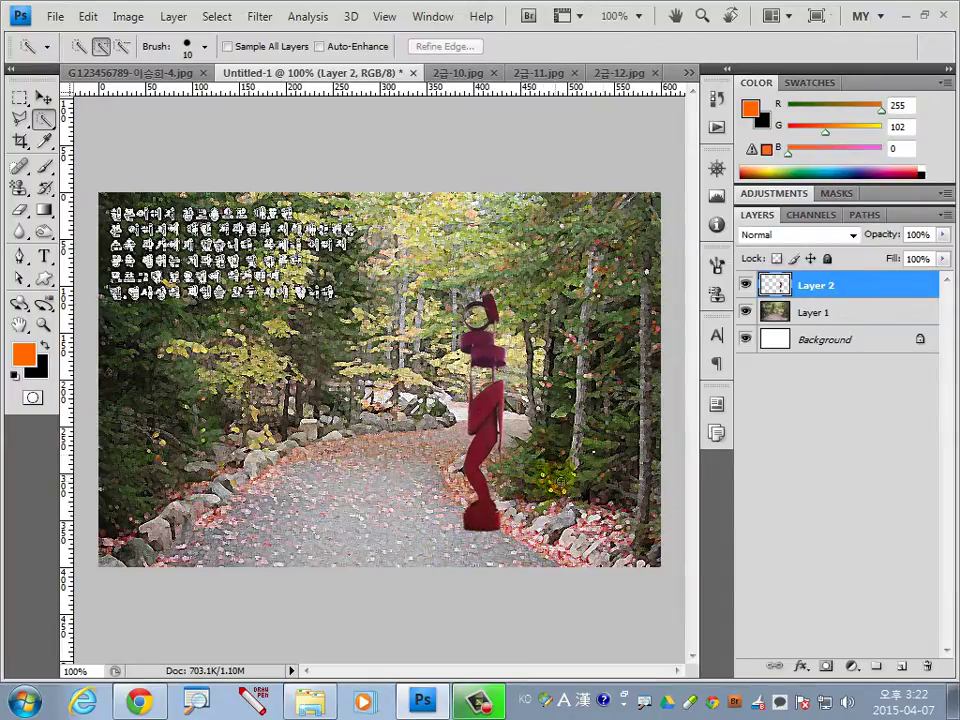
Step: Give Layer 2 Outer Glow and Inner Shadow styles, then close 2급-10.jpg
double_click(860, 283)
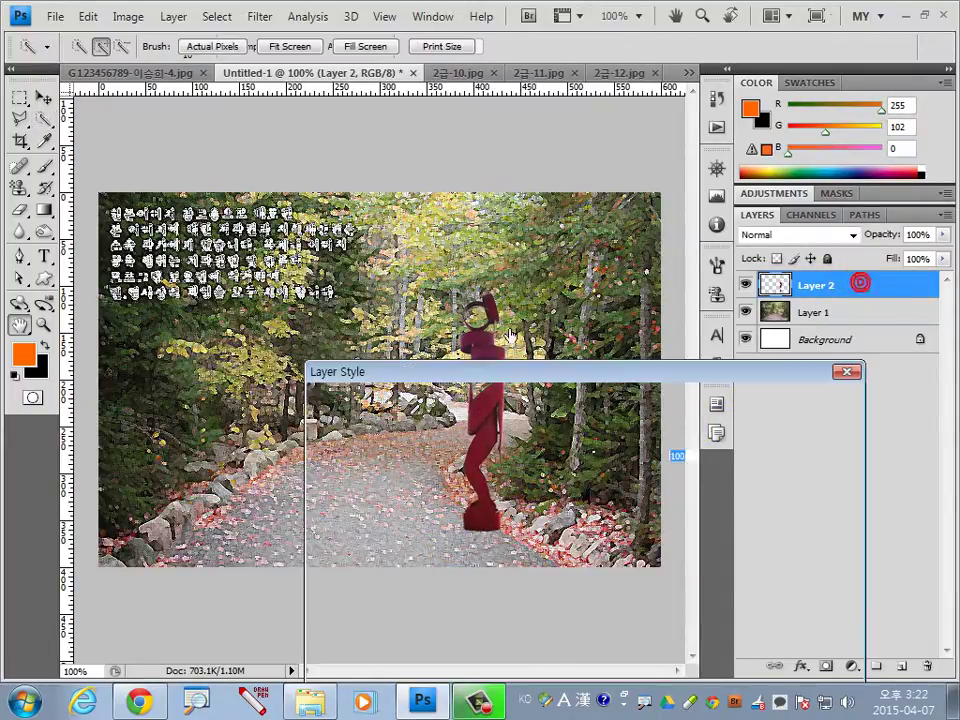
left_click(378, 491)
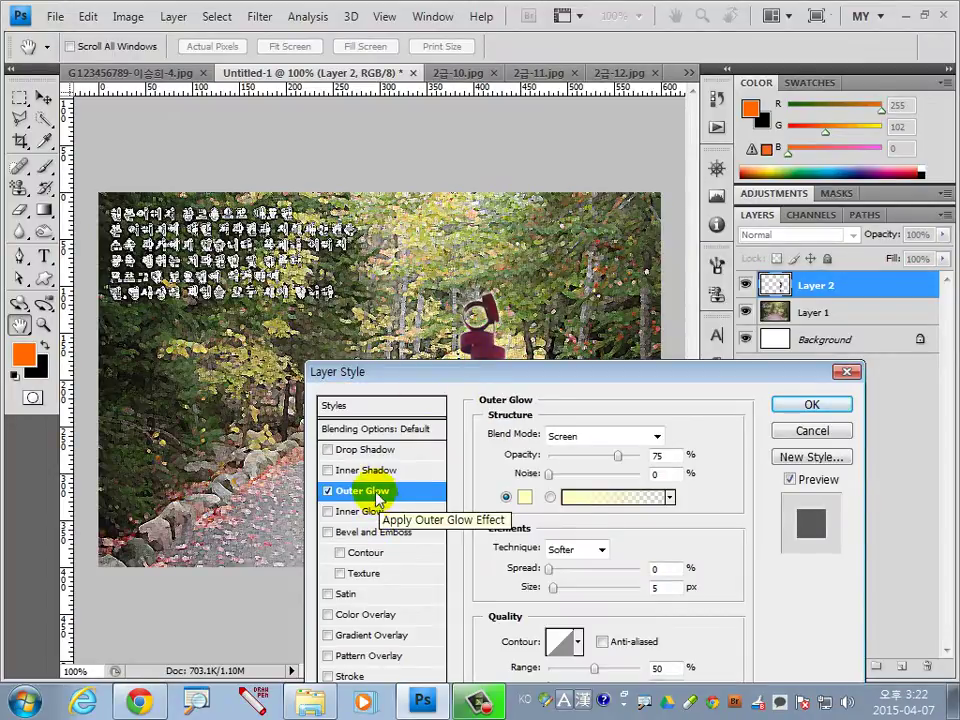
left_click(368, 470)
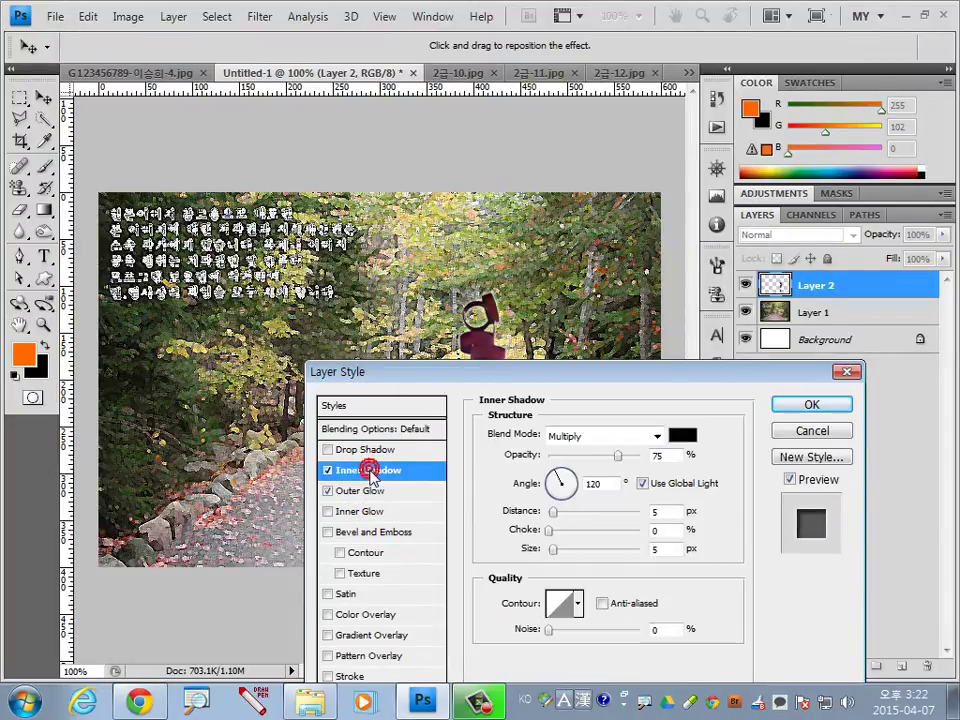
left_click(808, 405)
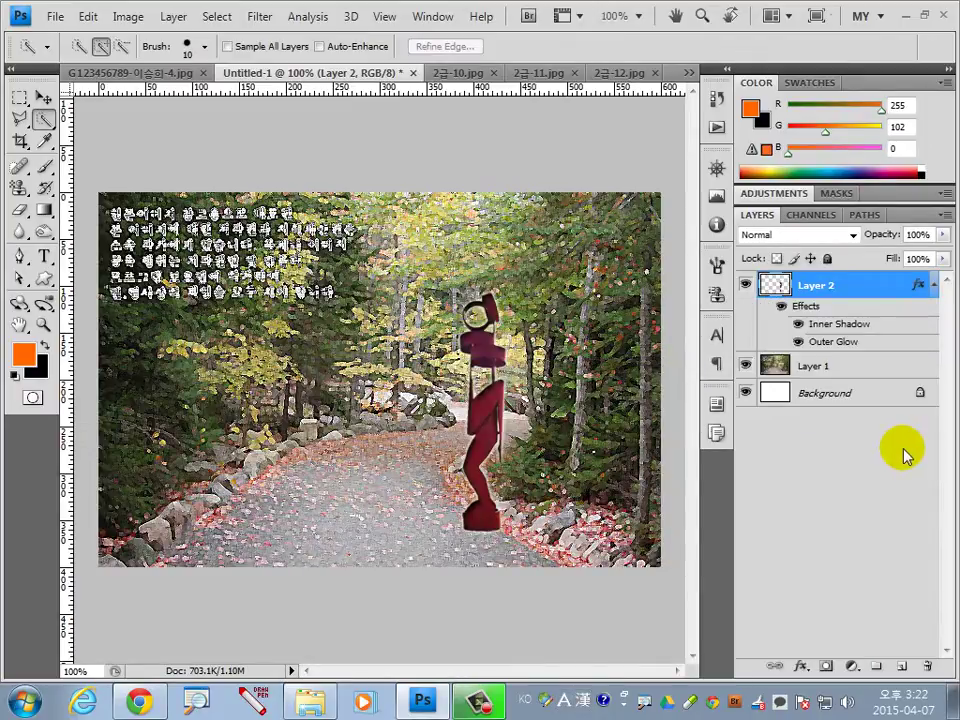
left_click(493, 73)
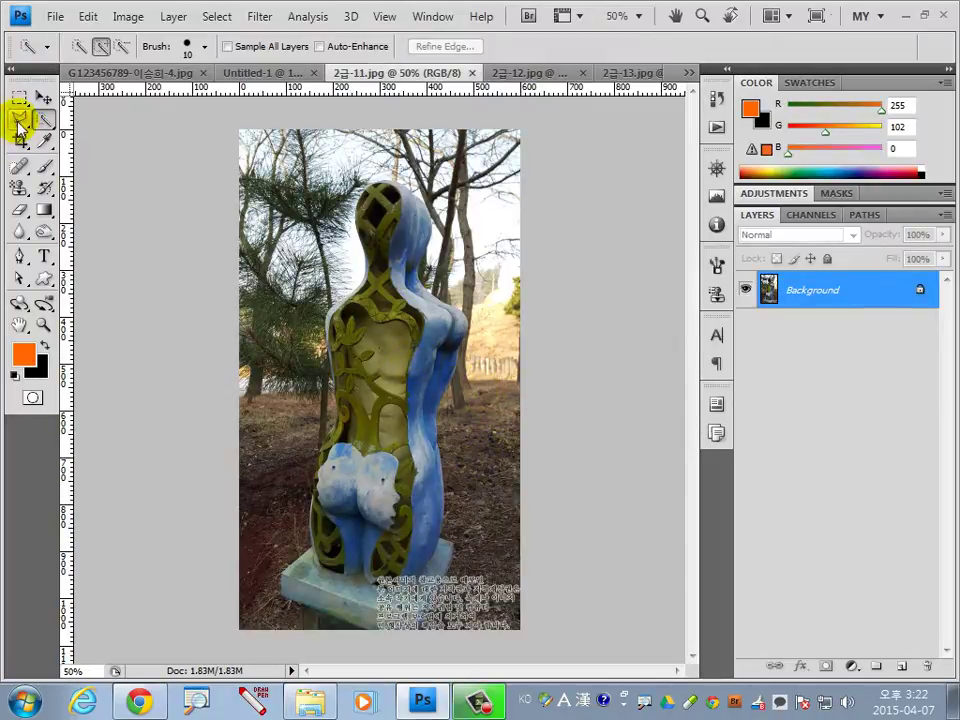
Step: Trace a closed Magnetic Lasso selection around the blue and olive statue in 2급-11
left_click_drag(18, 120, 90, 133)
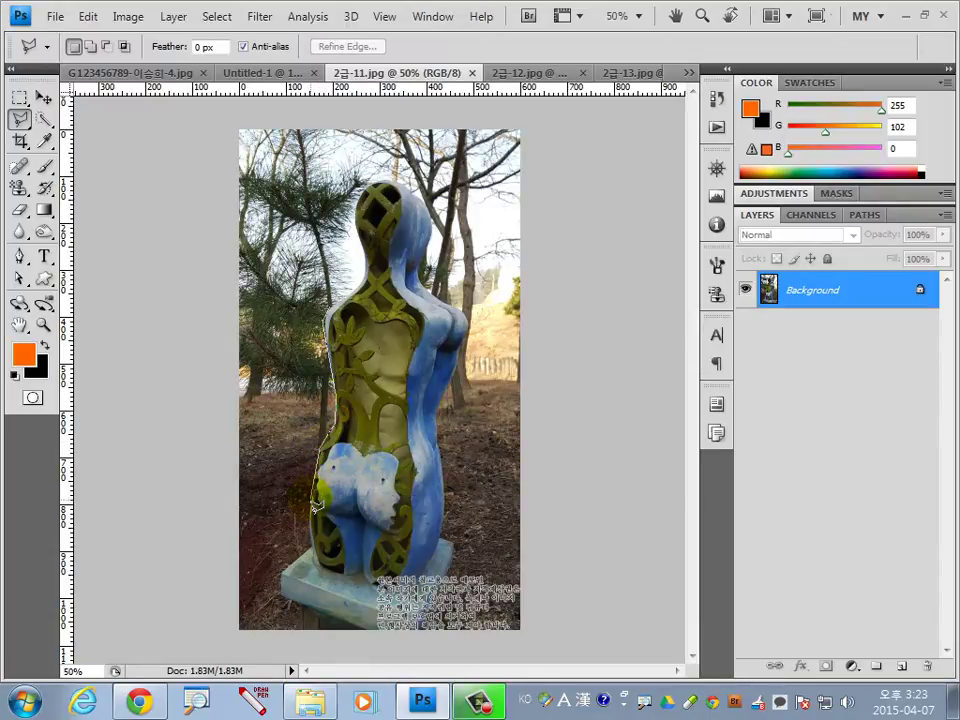
right_click(18, 118)
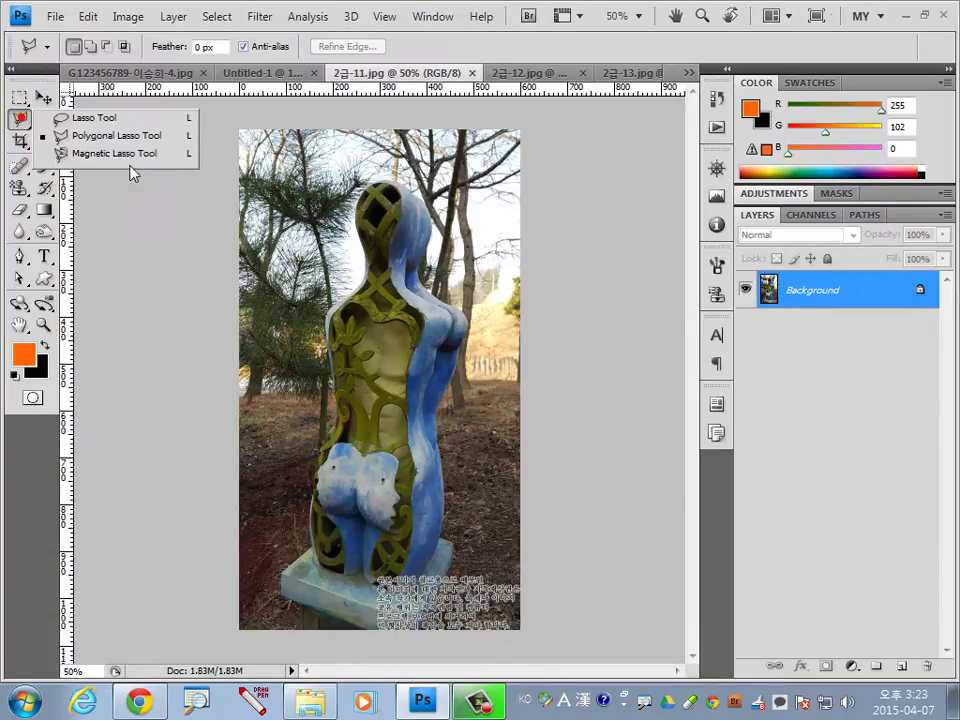
left_click(130, 155)
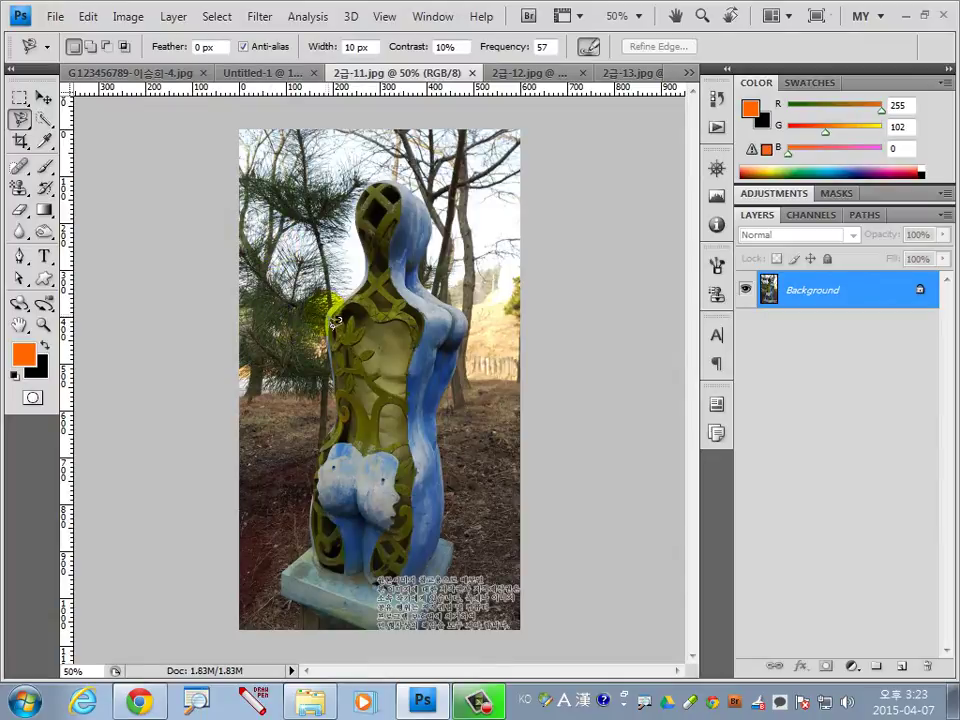
scroll(334, 322, "up", 1)
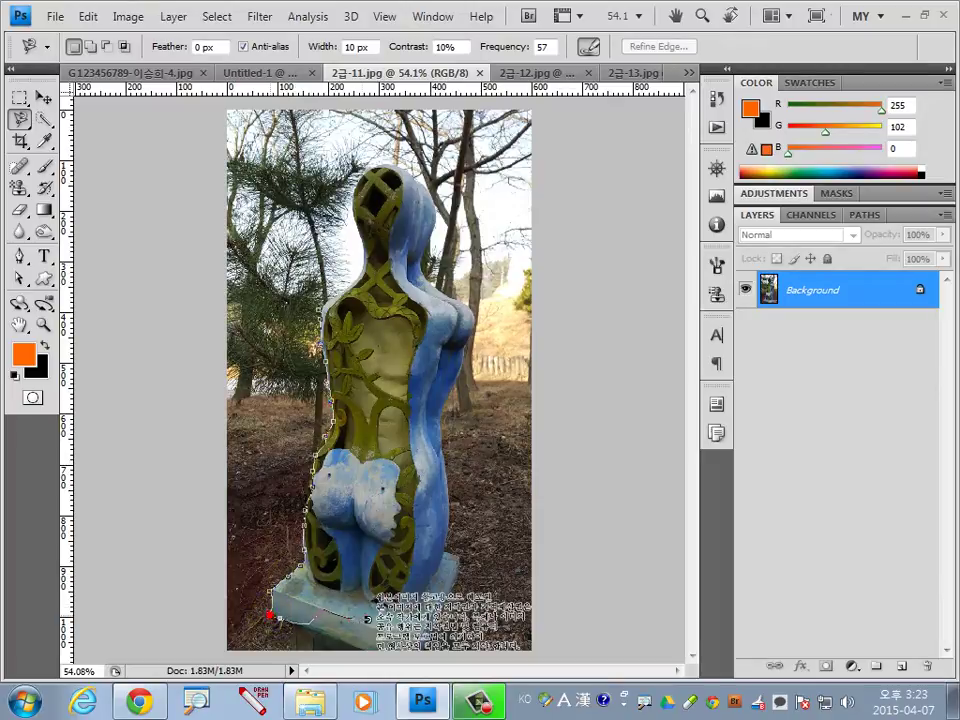
left_click(456, 574)
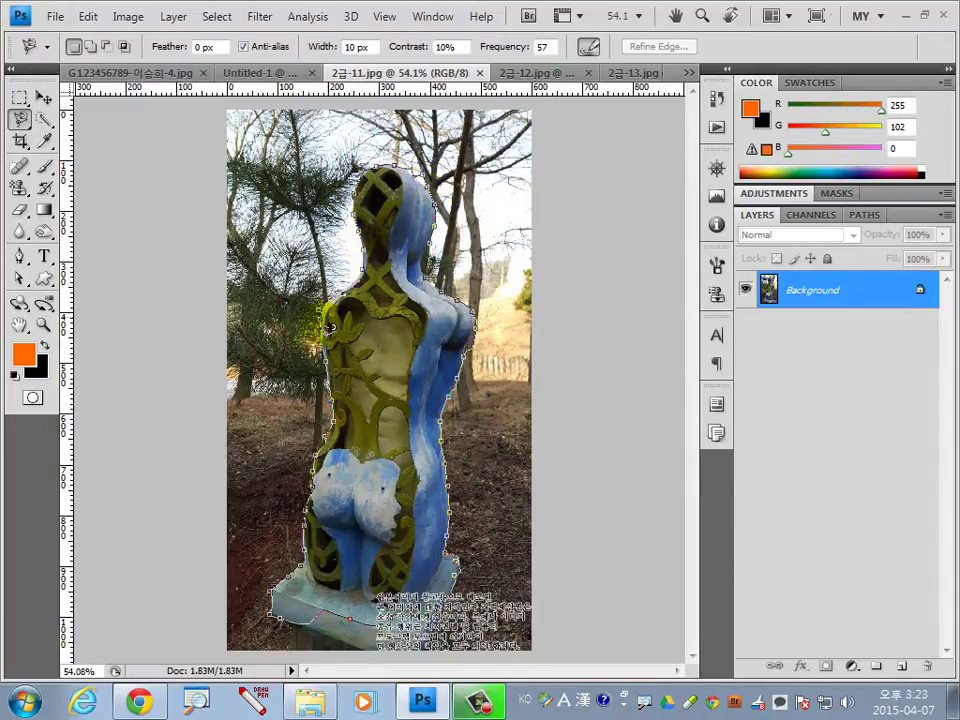
left_click(329, 316)
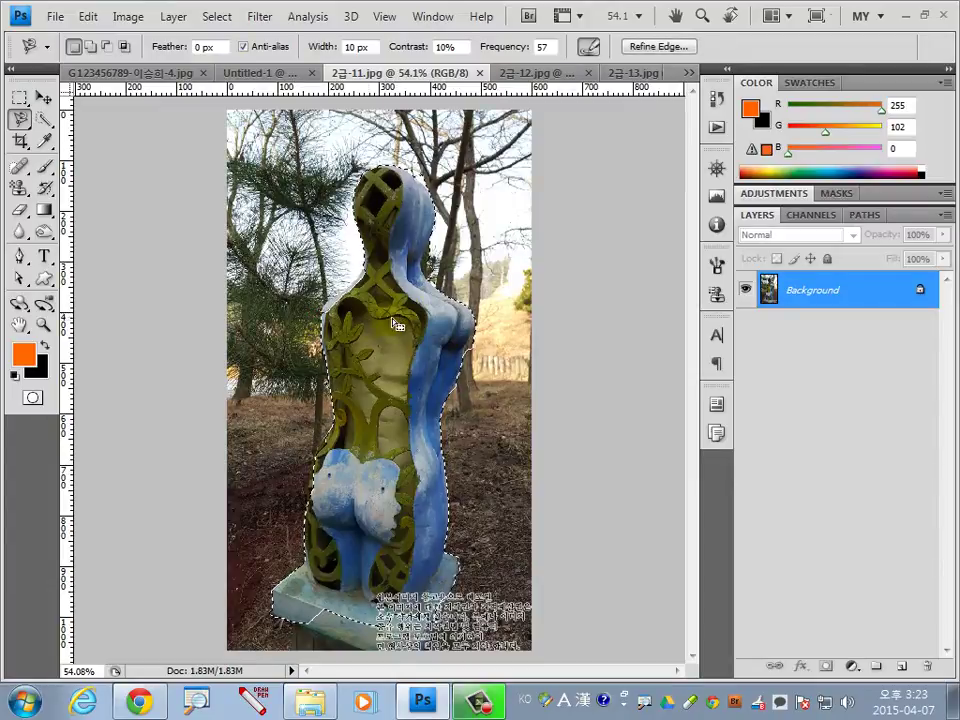
Step: Remove the pine area and dark notch beside the statue's shoulder from the selection
scroll(461, 296, "up", 5)
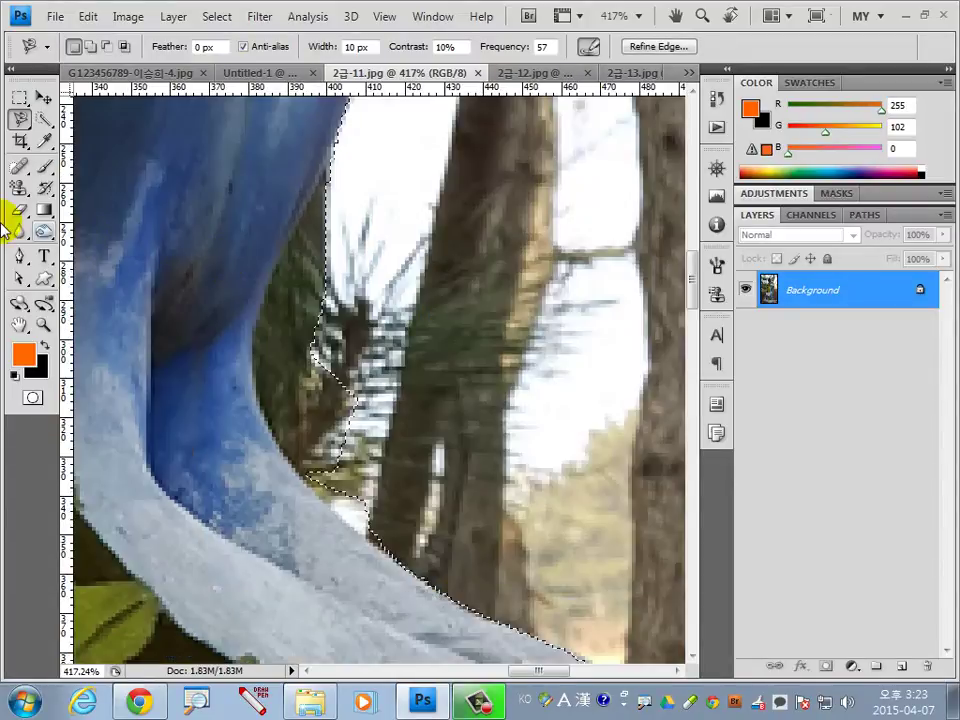
left_click(44, 121)
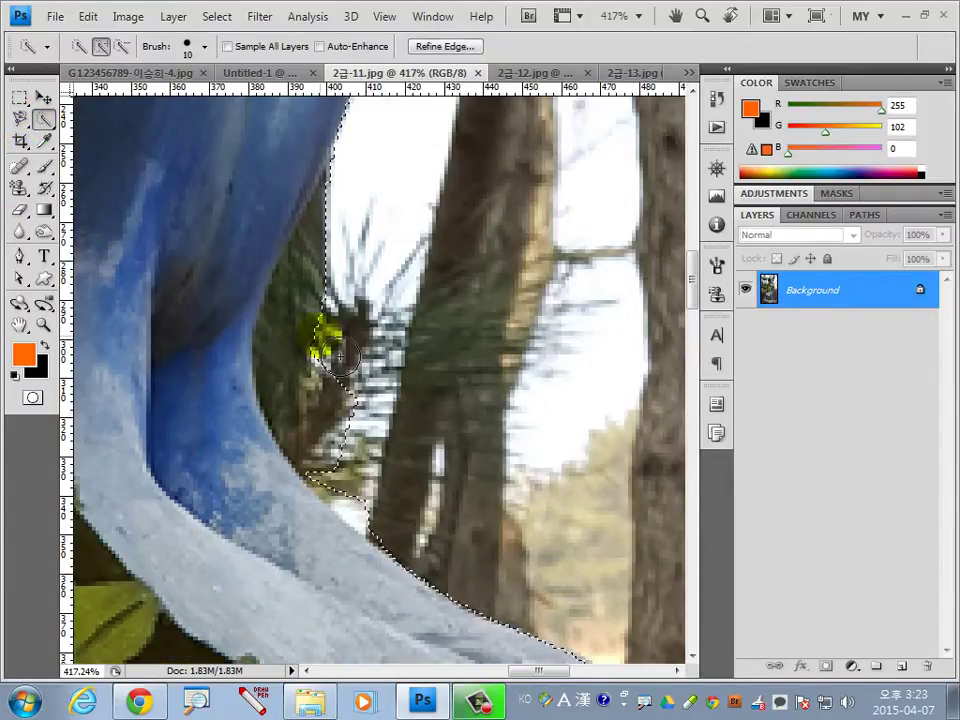
left_click(318, 348, "alt")
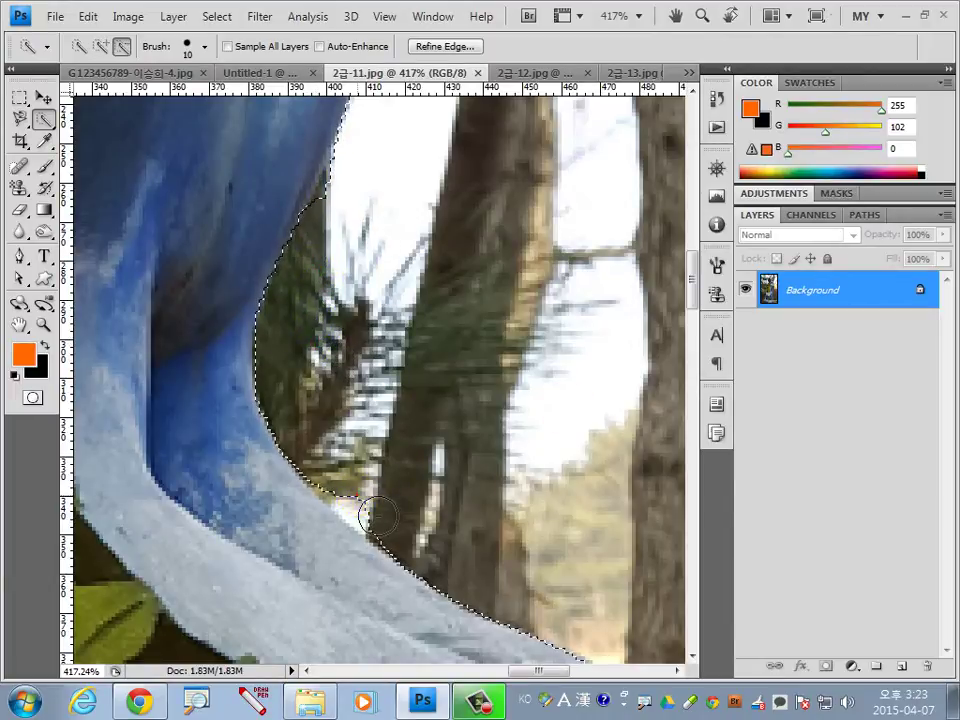
scroll(537, 551, "down", 5)
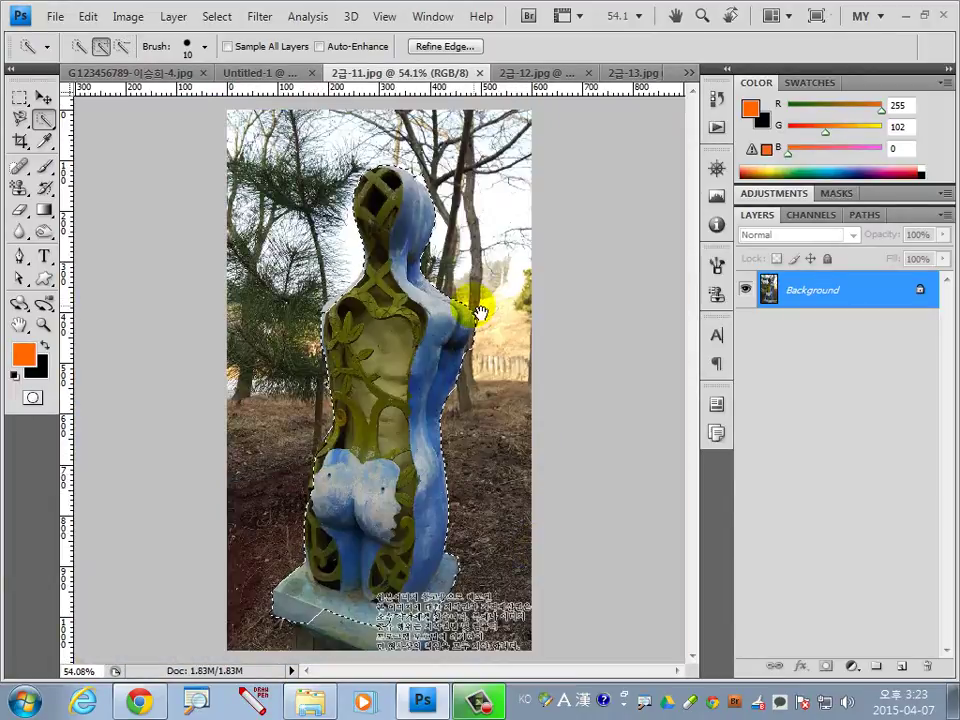
scroll(467, 383, "up", 5)
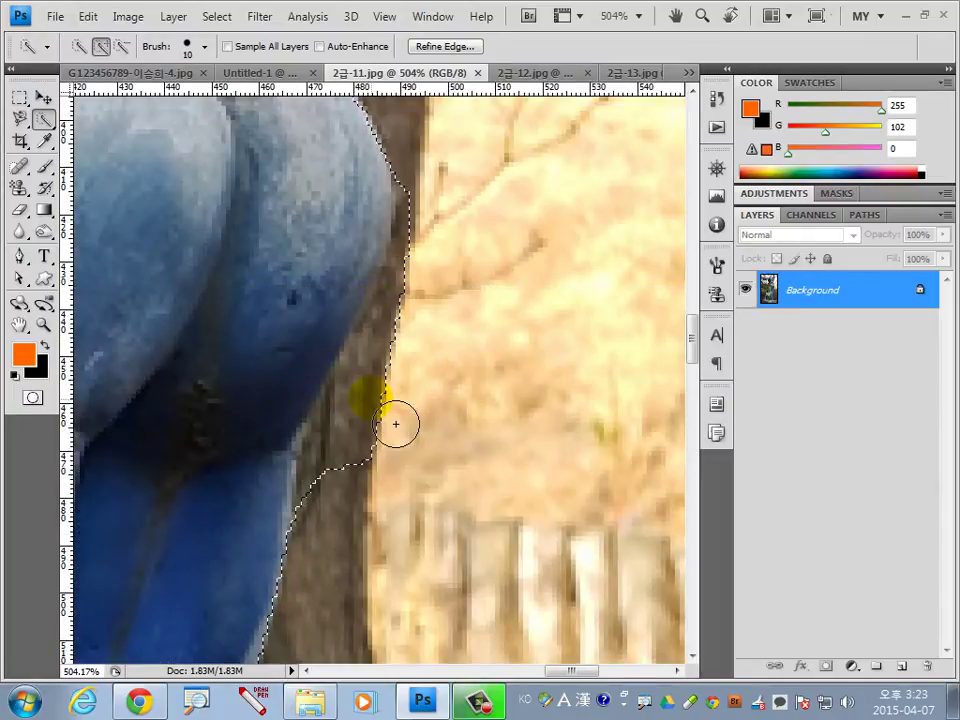
key("alt")
mouse_move(384, 466)
left_mouse_down()
mouse_move(388, 348)
mouse_move(417, 302)
left_mouse_up()
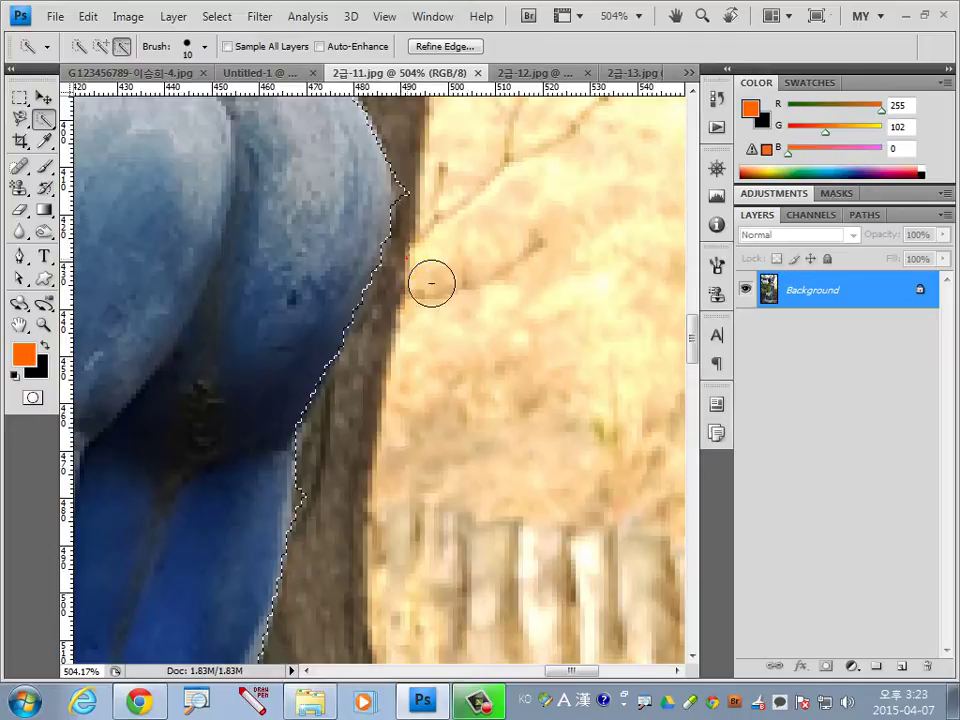
key("ctrl+0")
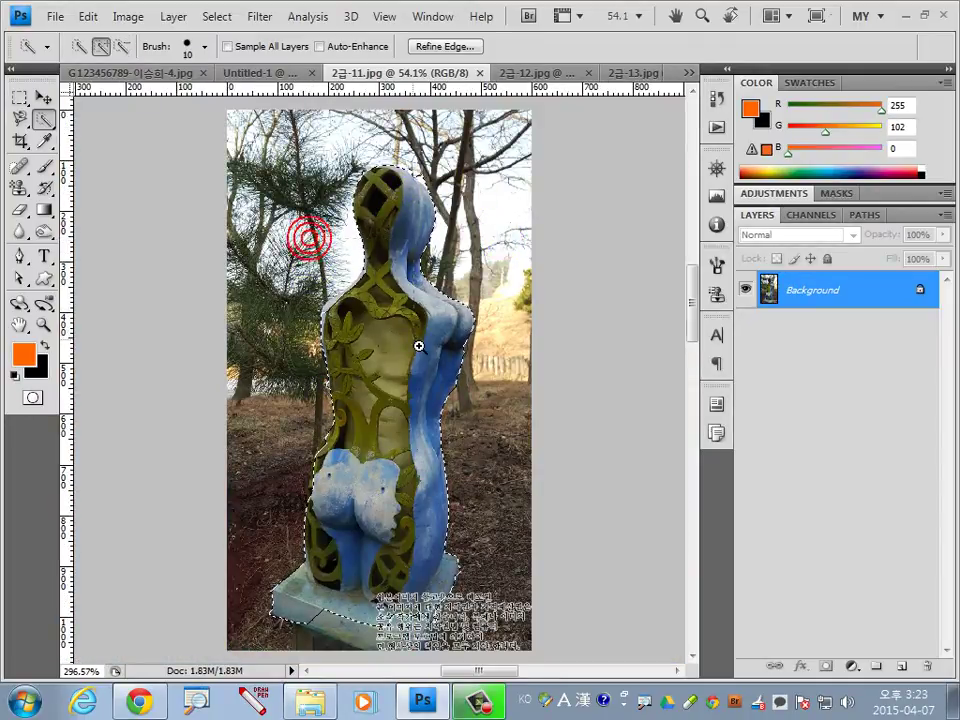
Step: Tighten the selection along the statue's light-blue rim, trimming stray background
left_click_drag(304, 236, 340, 236)
left_click_drag(236, 472, 193, 456)
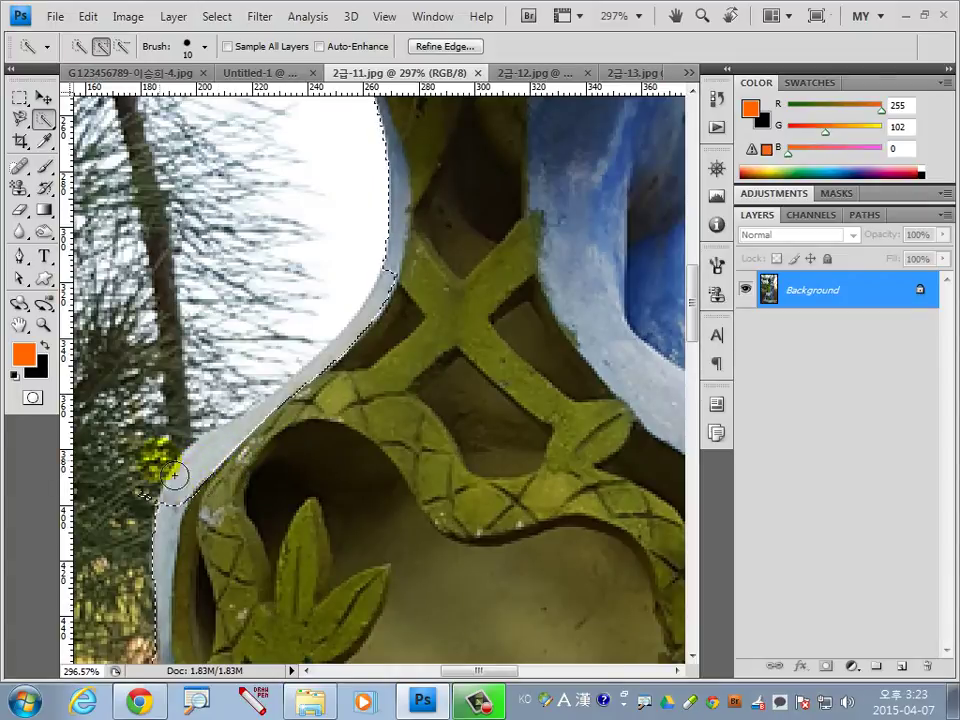
left_click(162, 504)
key("alt")
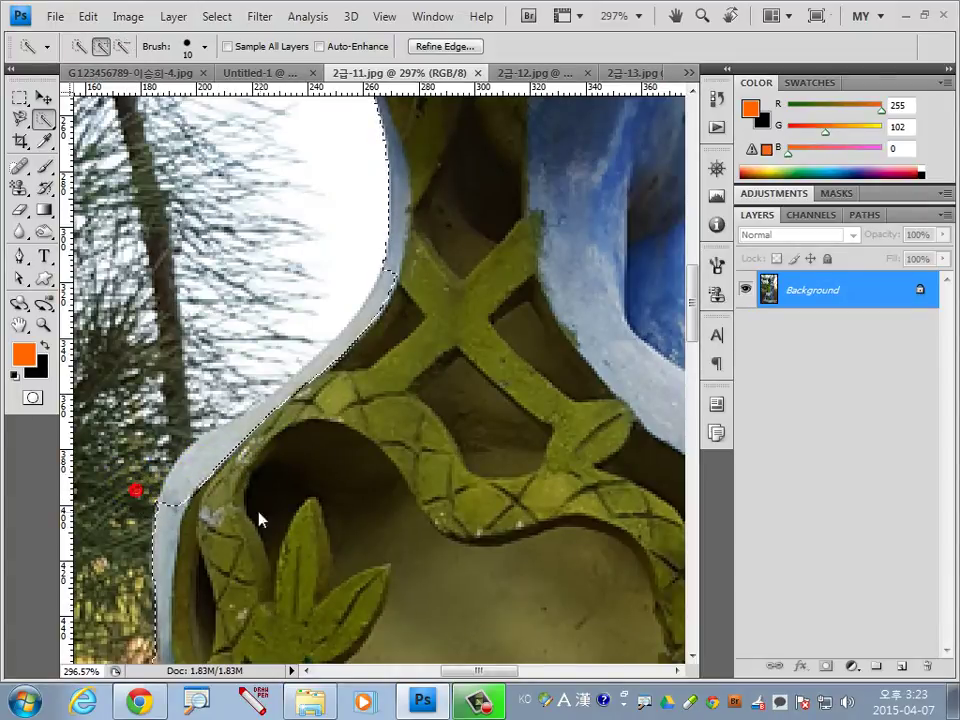
left_click_drag(208, 515, 257, 396)
left_click(318, 398)
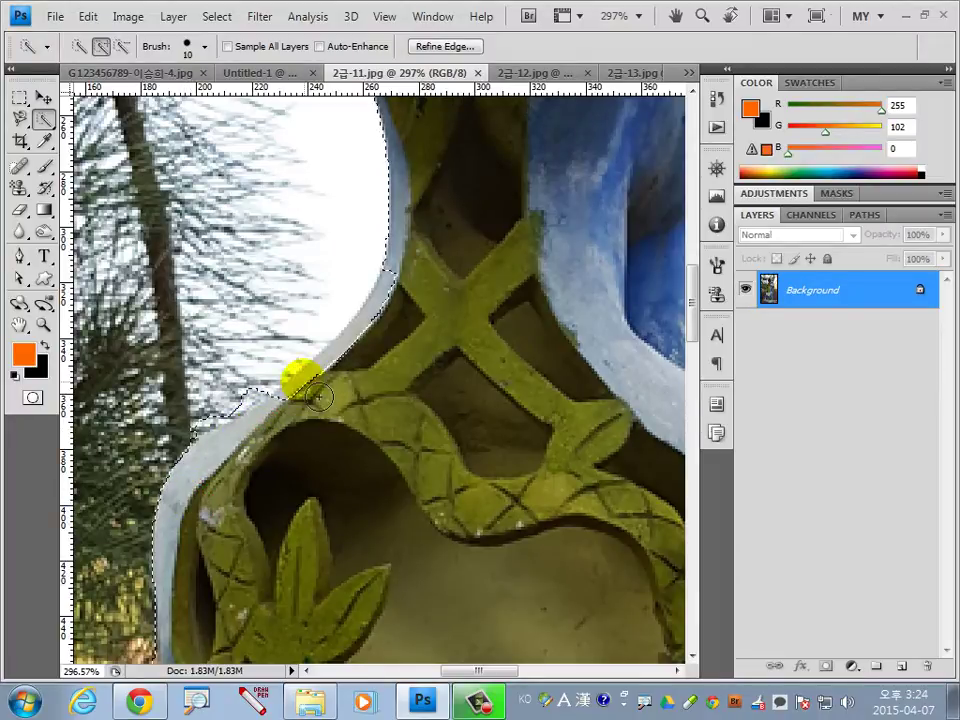
left_click_drag(339, 343, 415, 286)
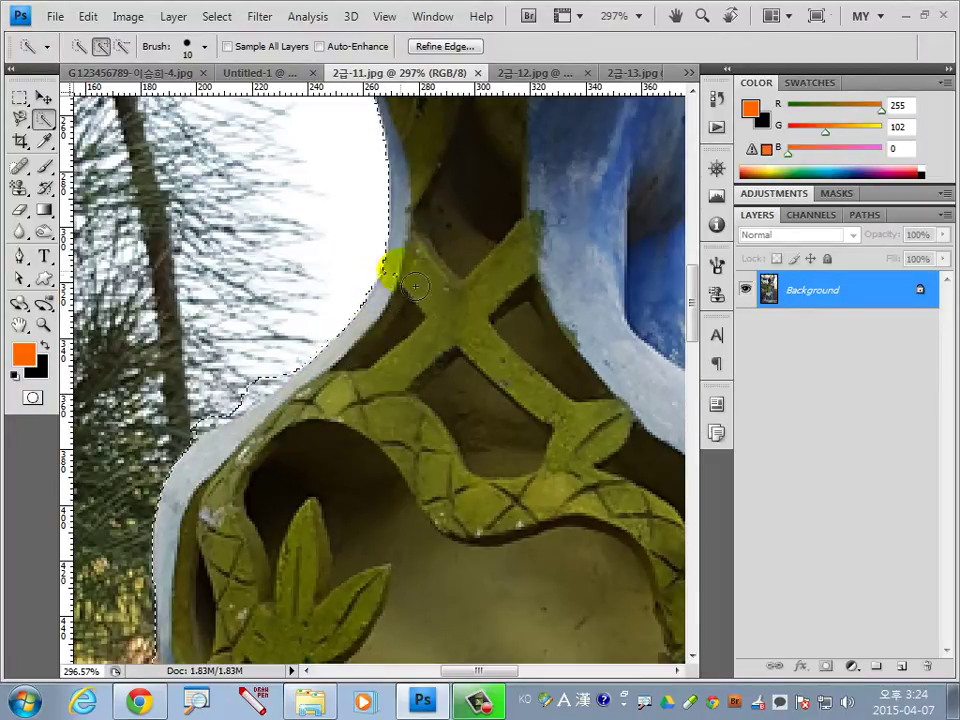
left_click(278, 380)
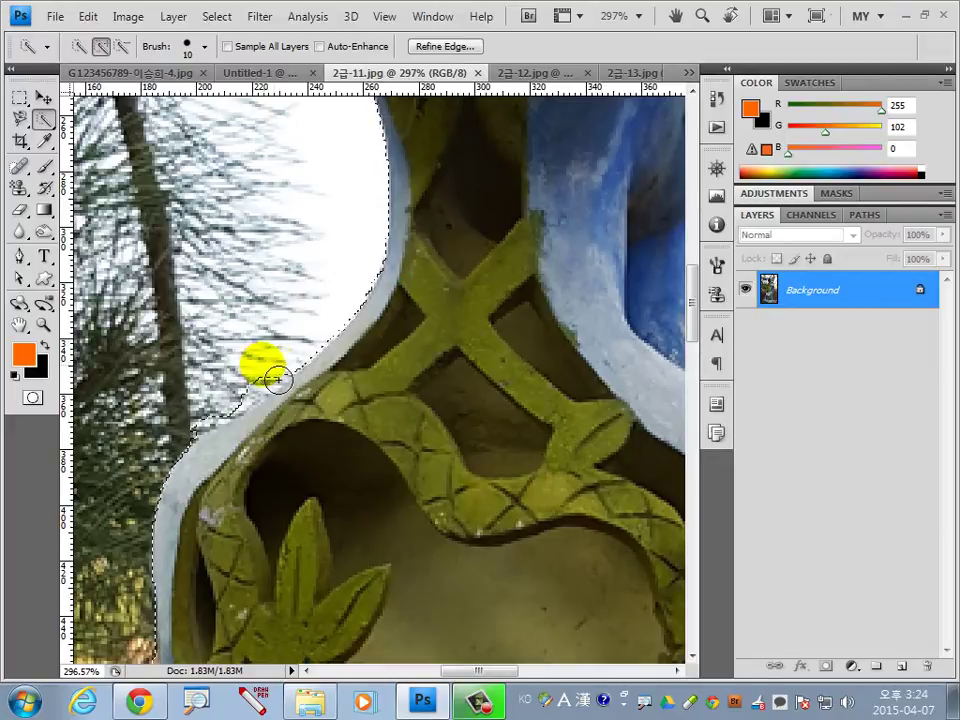
left_click(248, 405, "alt")
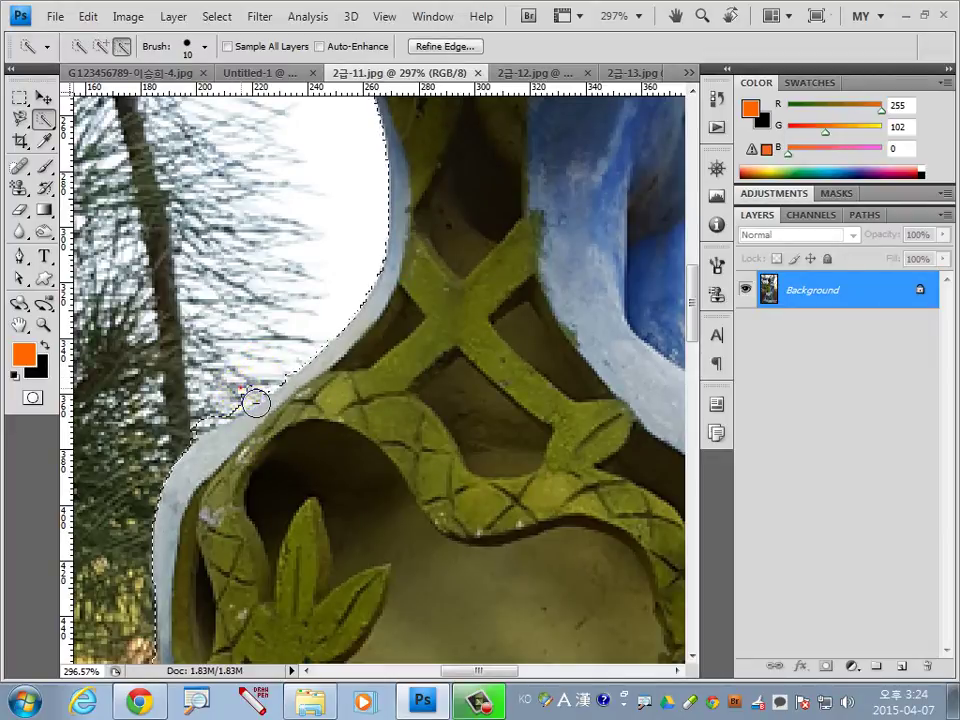
left_click_drag(205, 420, 214, 428)
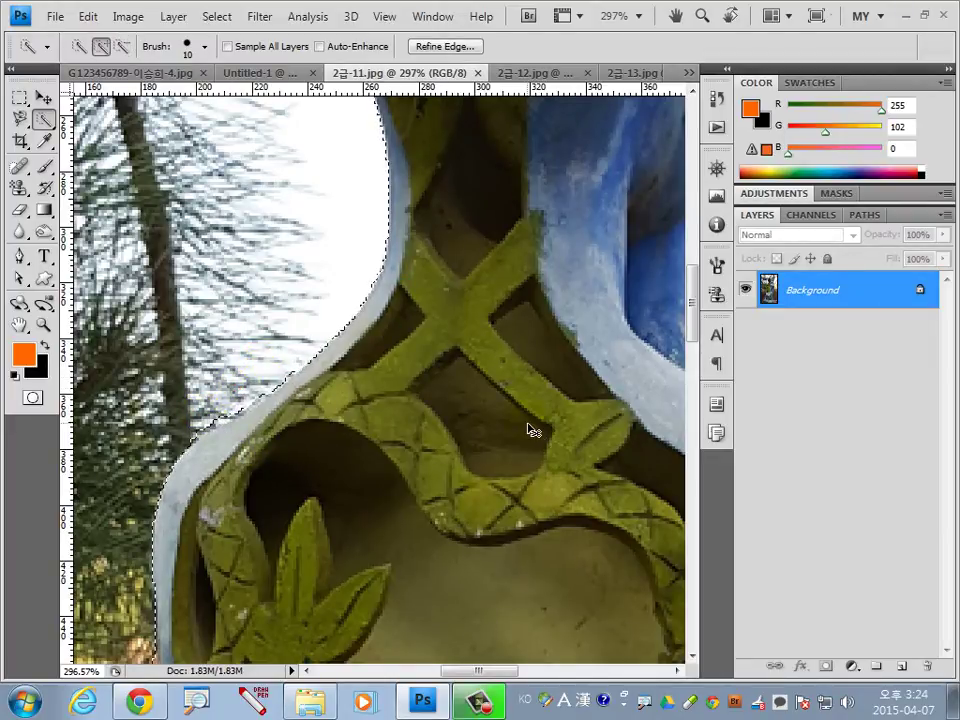
key("ctrl+0")
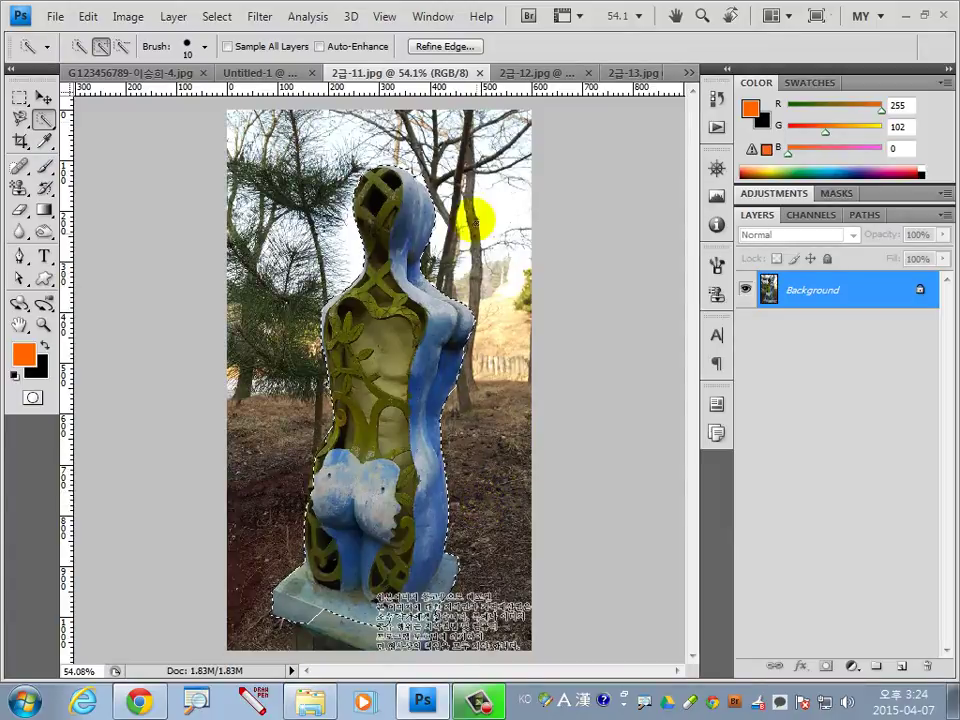
Step: Paste the statue into the poster as Layer 3, scale it to 29.2%, and place it right of the red sculpture
left_click(279, 70)
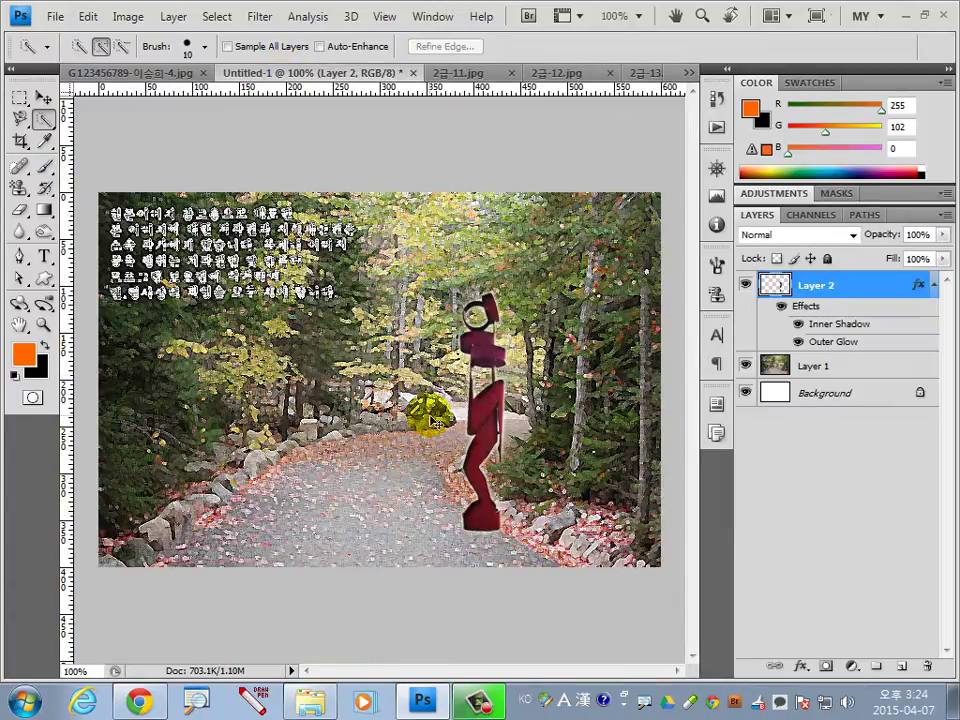
key("ctrl+v")
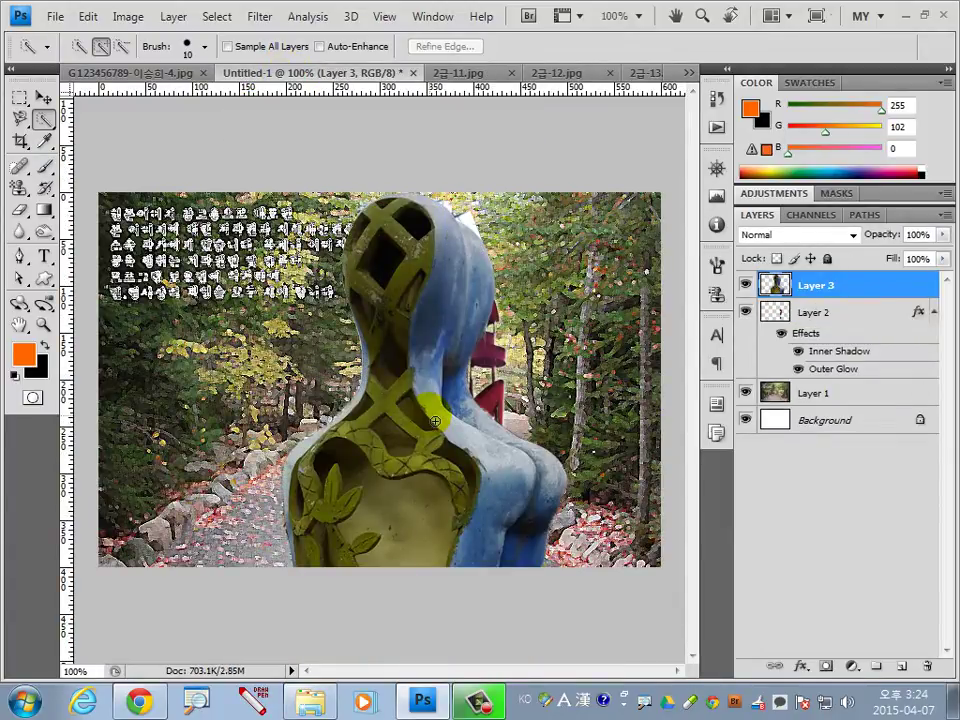
key("ctrl+t")
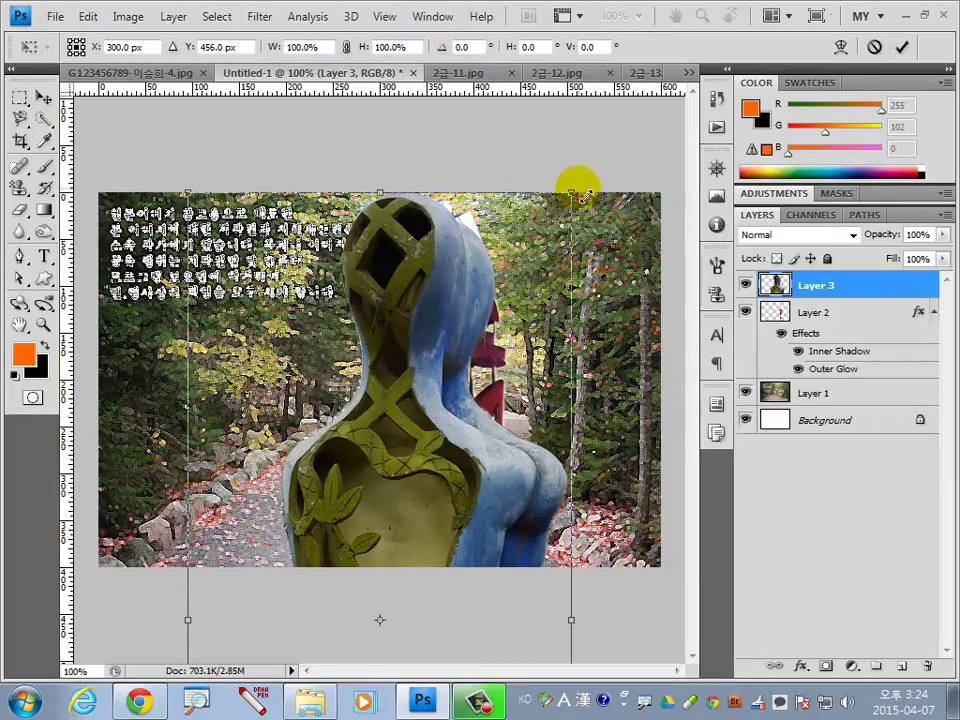
left_click_drag(575, 193, 441, 337)
left_click_drag(417, 408, 514, 300)
left_click_drag(614, 250, 531, 383)
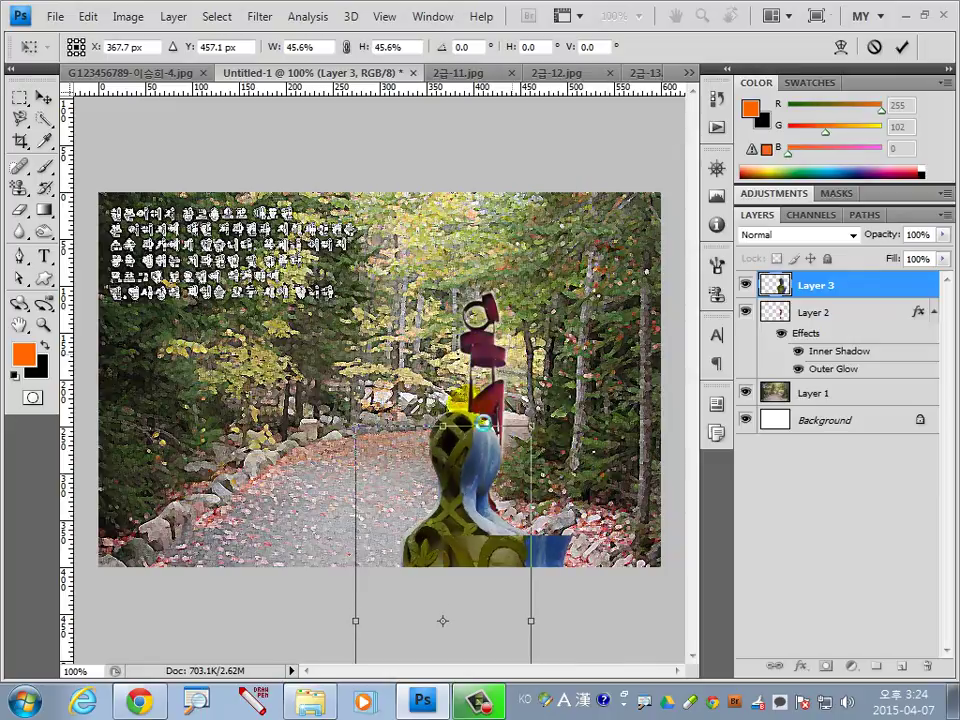
mouse_move(483, 451)
left_mouse_down()
mouse_move(560, 300)
mouse_move(603, 325)
left_mouse_up()
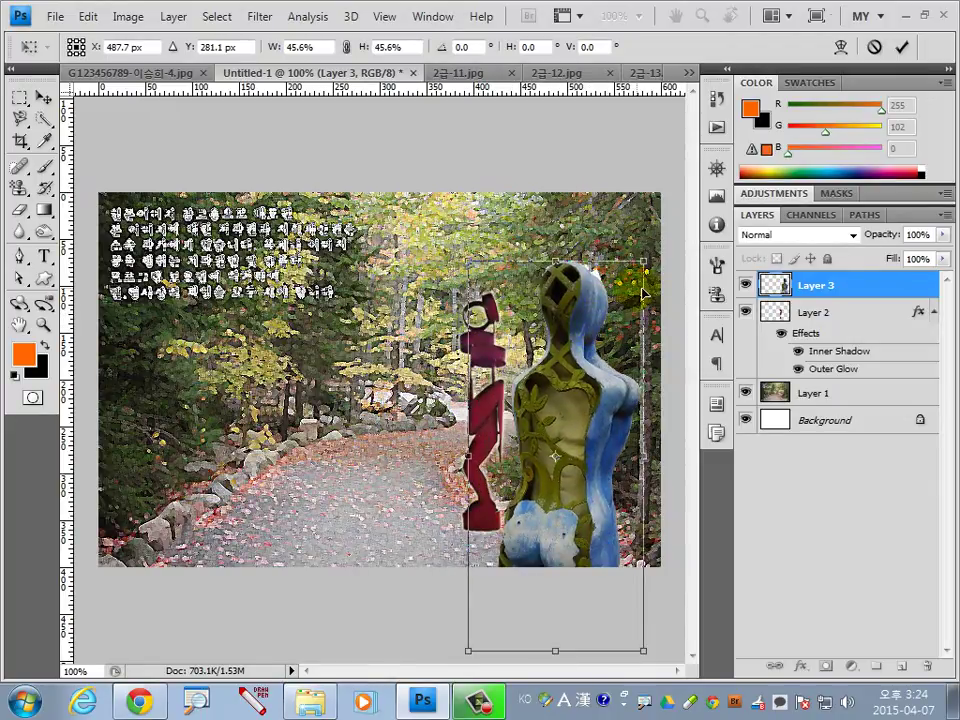
left_click_drag(648, 259, 585, 325)
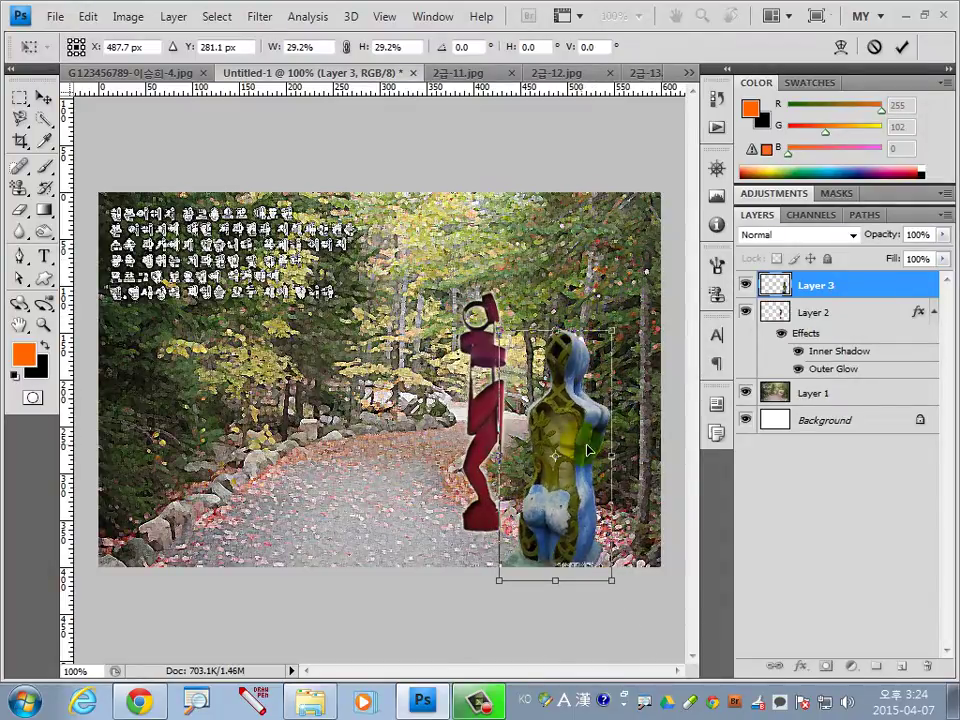
left_click_drag(586, 448, 594, 451)
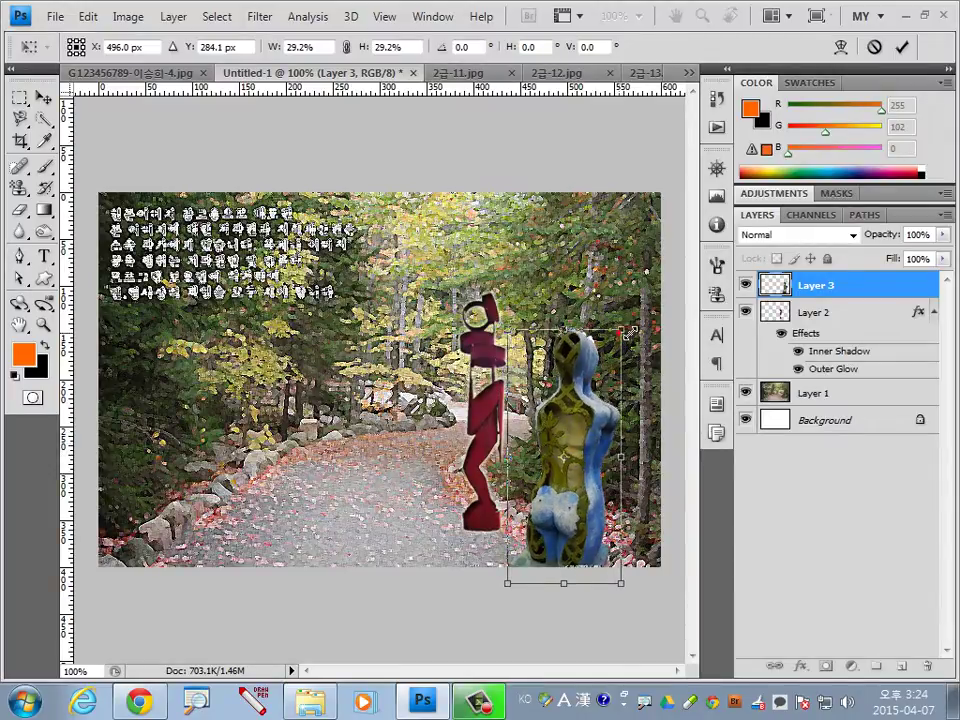
left_click_drag(629, 341, 632, 336)
key("Return")
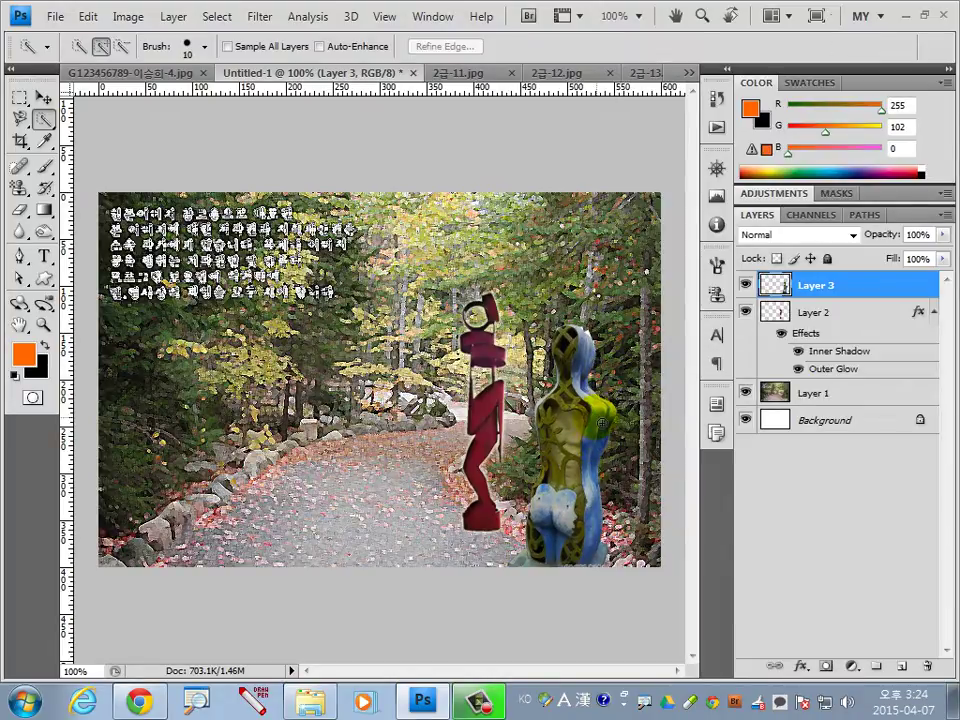
Step: Add Bevel and Emboss to the Layer 3 statue, then close 2급-11.jpg
double_click(876, 283)
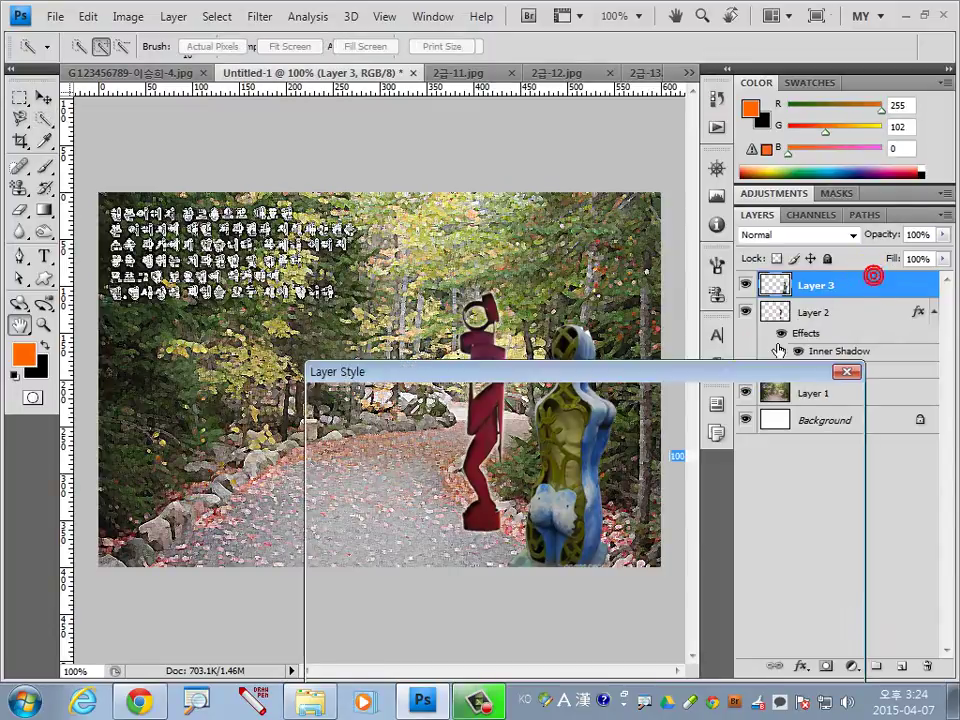
left_click(365, 532)
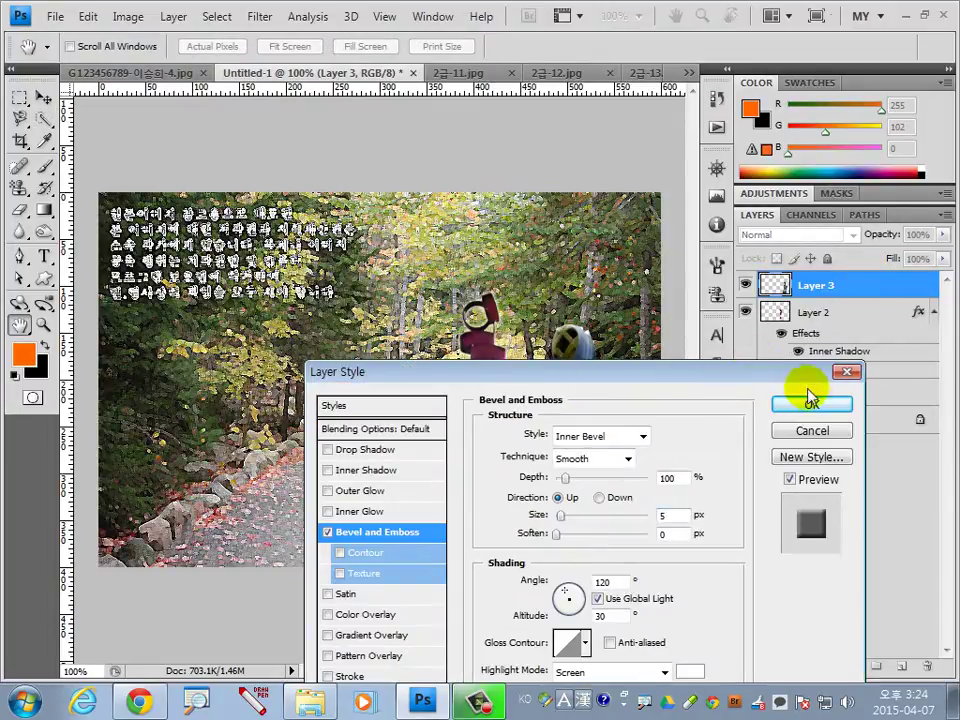
left_click(812, 405)
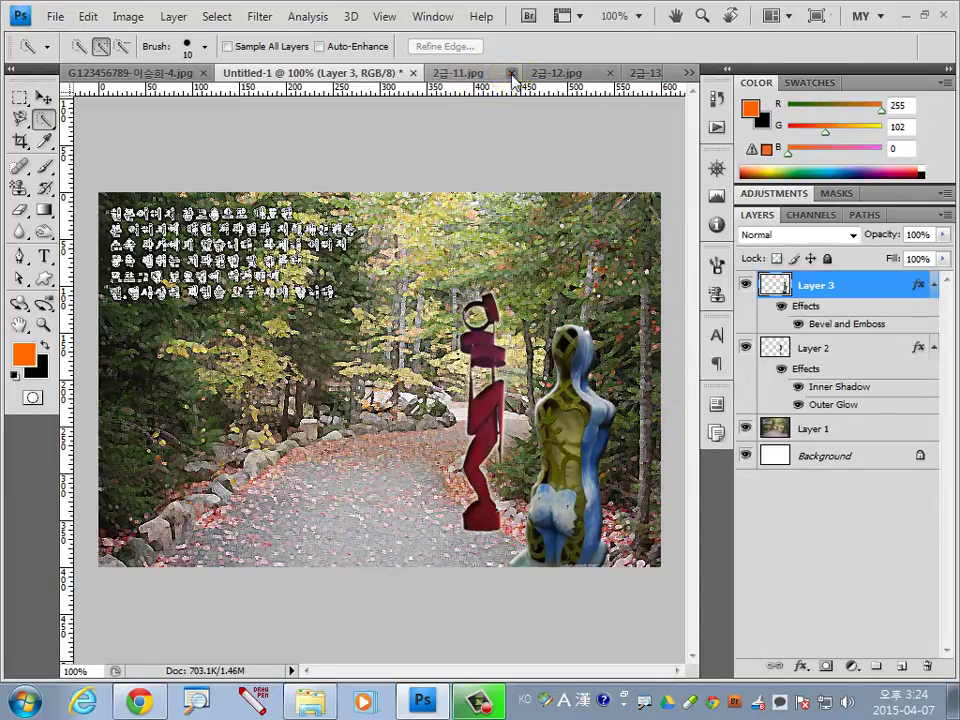
left_click(467, 78)
Step: Copy the whole 2급-12.jpg photo and paste it into the poster as Layer 4
left_click(463, 73)
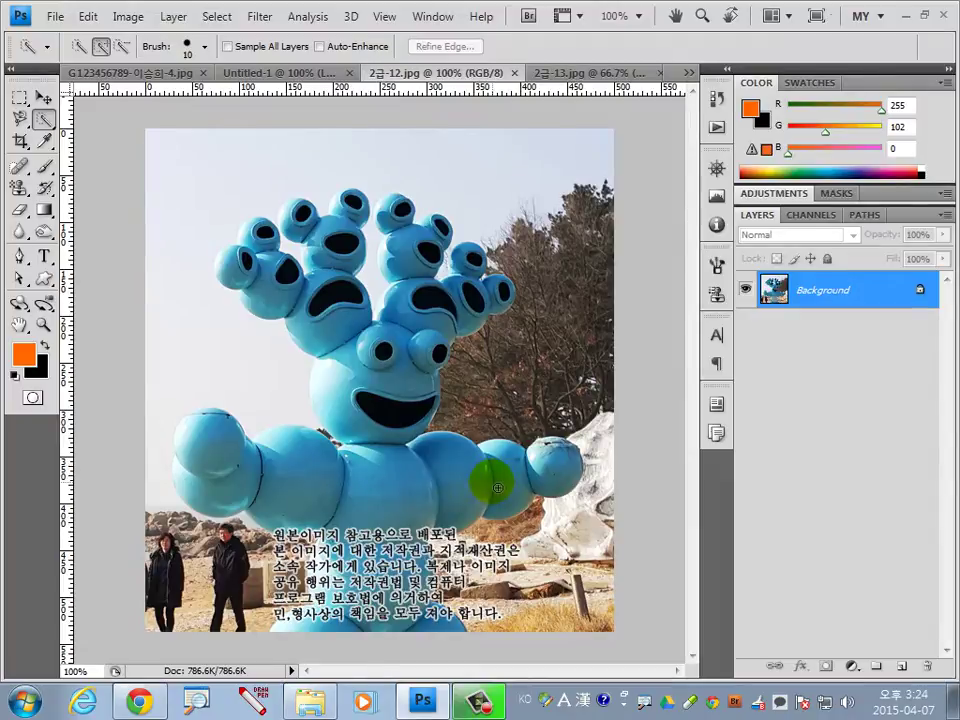
key("ctrl+a")
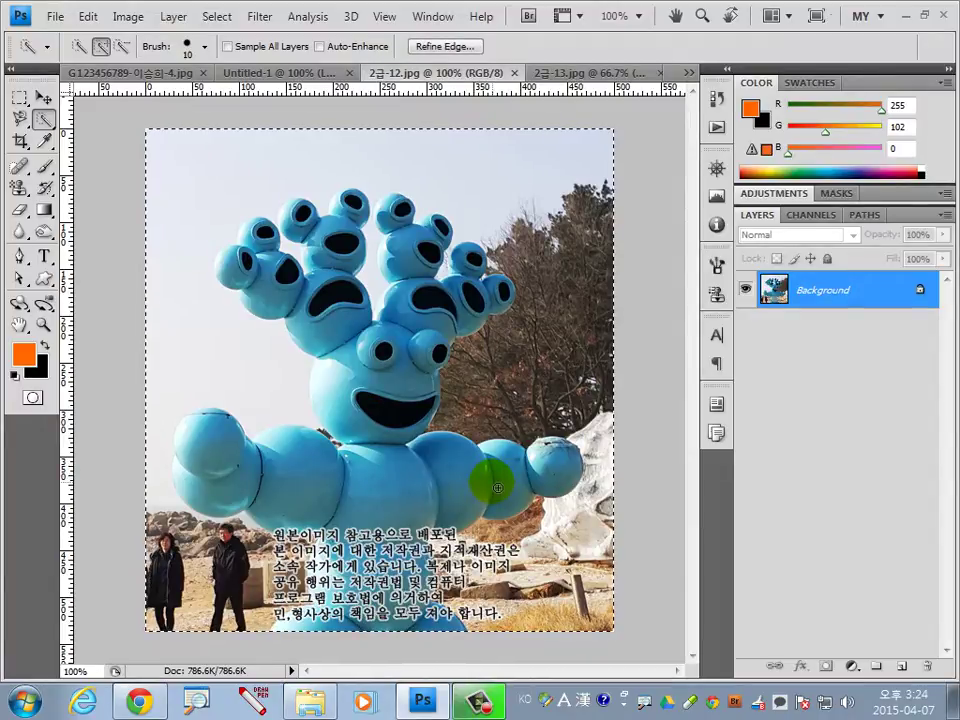
left_click(300, 73)
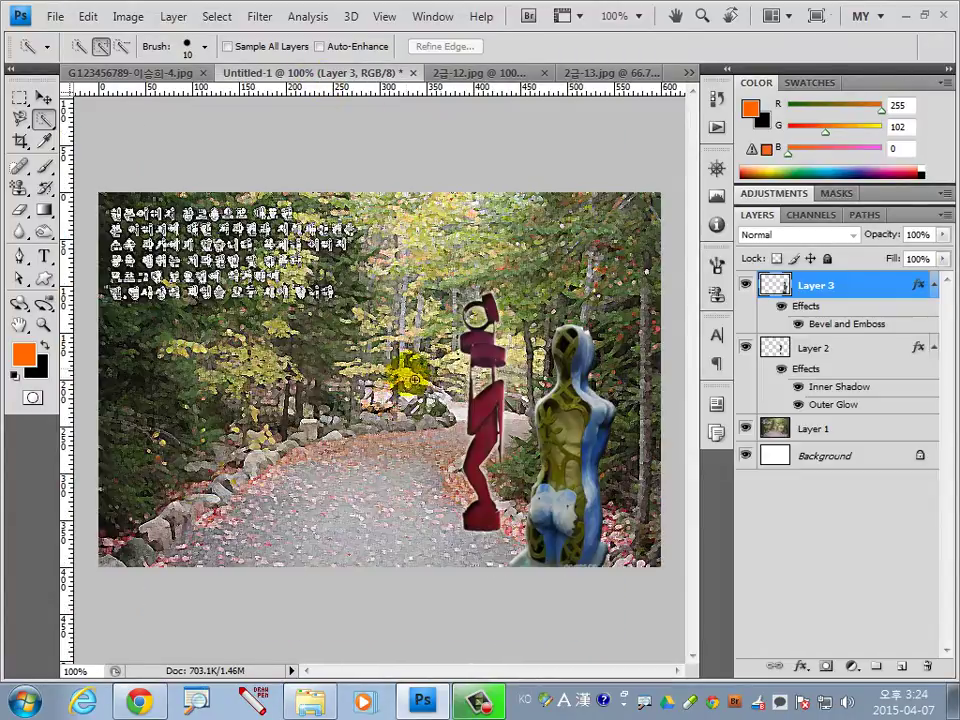
key("ctrl+v")
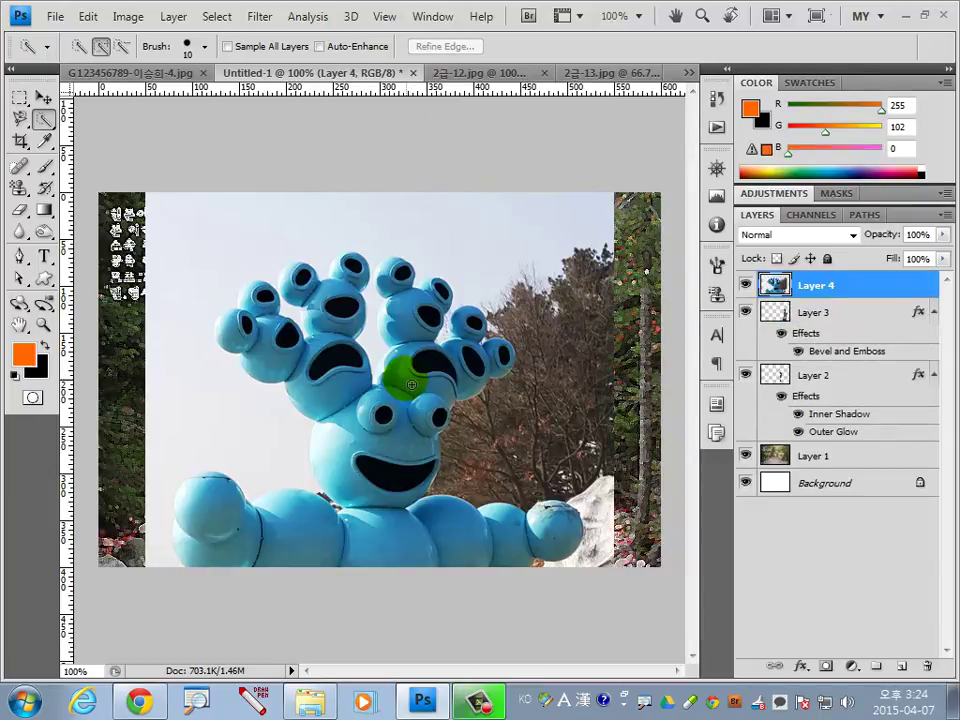
Step: Scale the pasted blue sculpture photo to about 51% in the lower centre
key("ctrl+t")
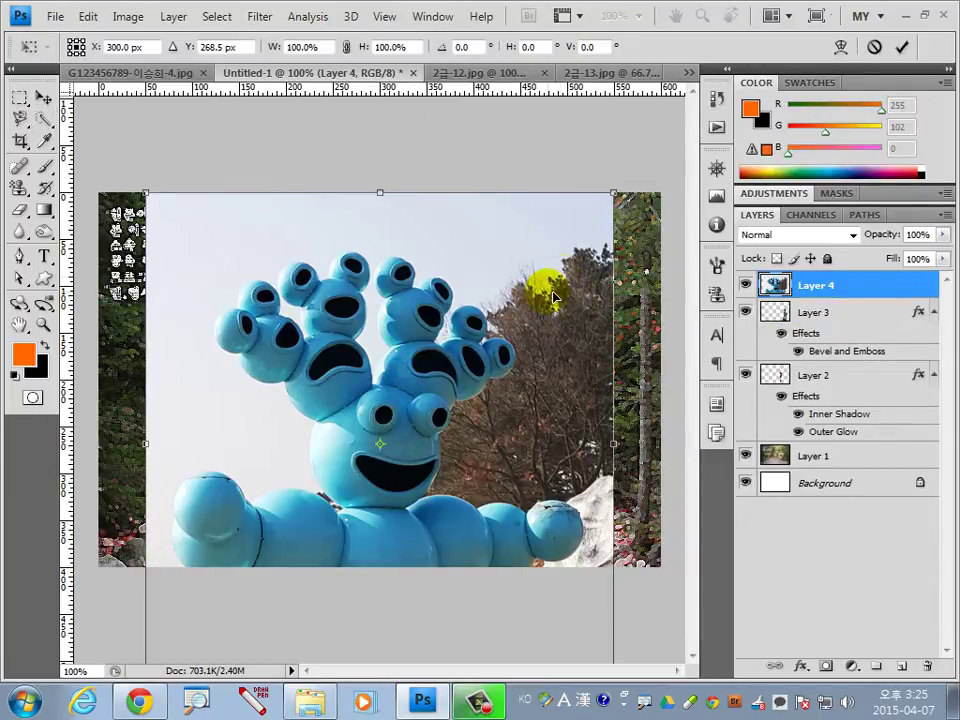
left_click_drag(613, 193, 491, 303)
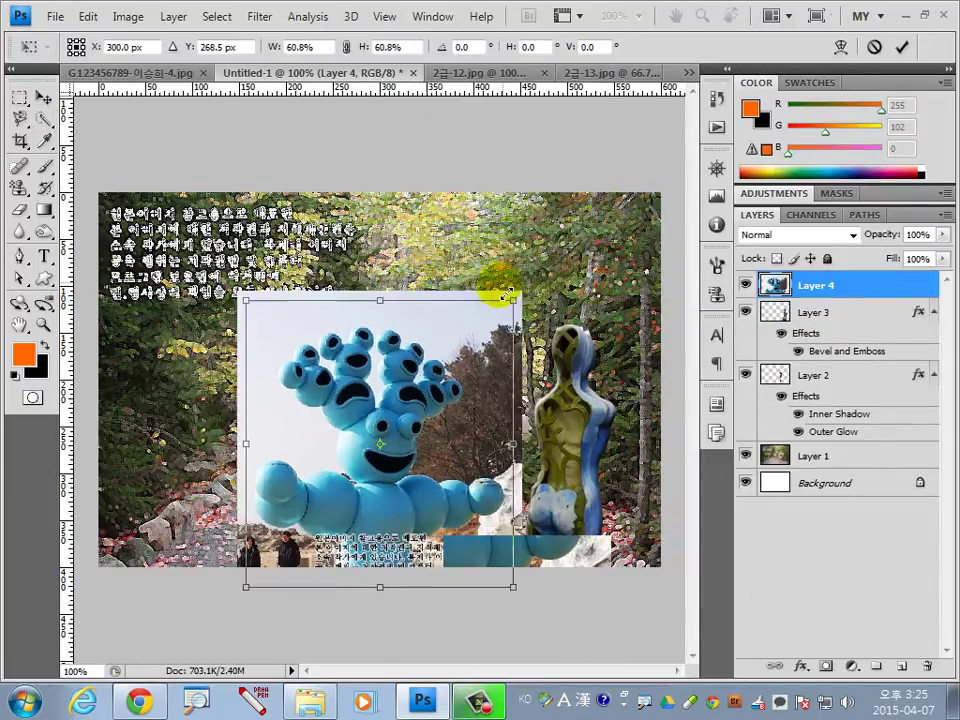
key("w")
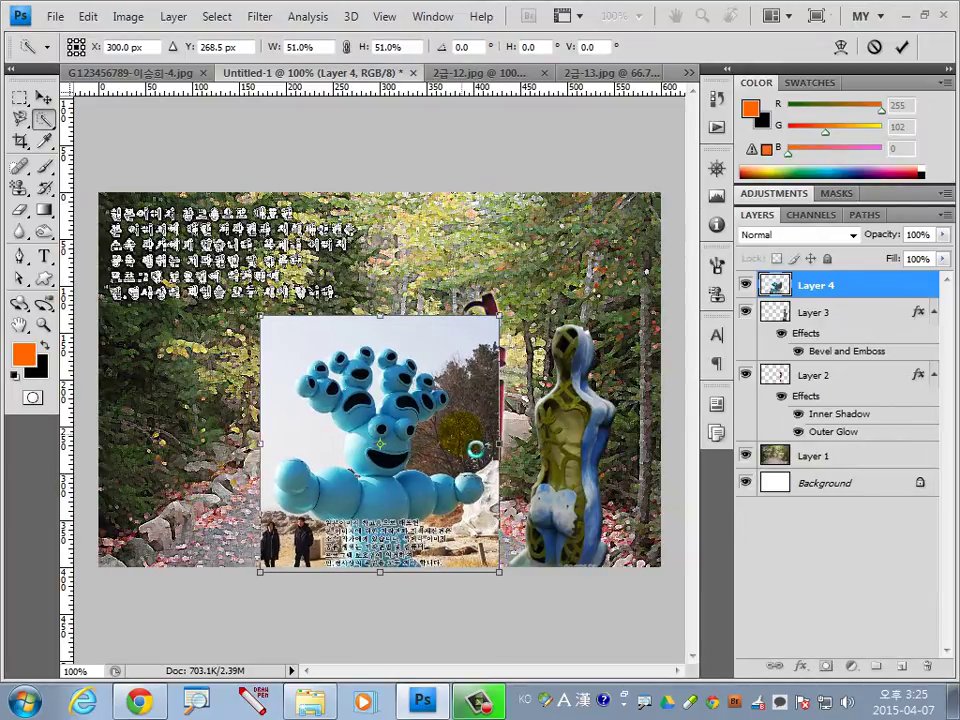
key("Return")
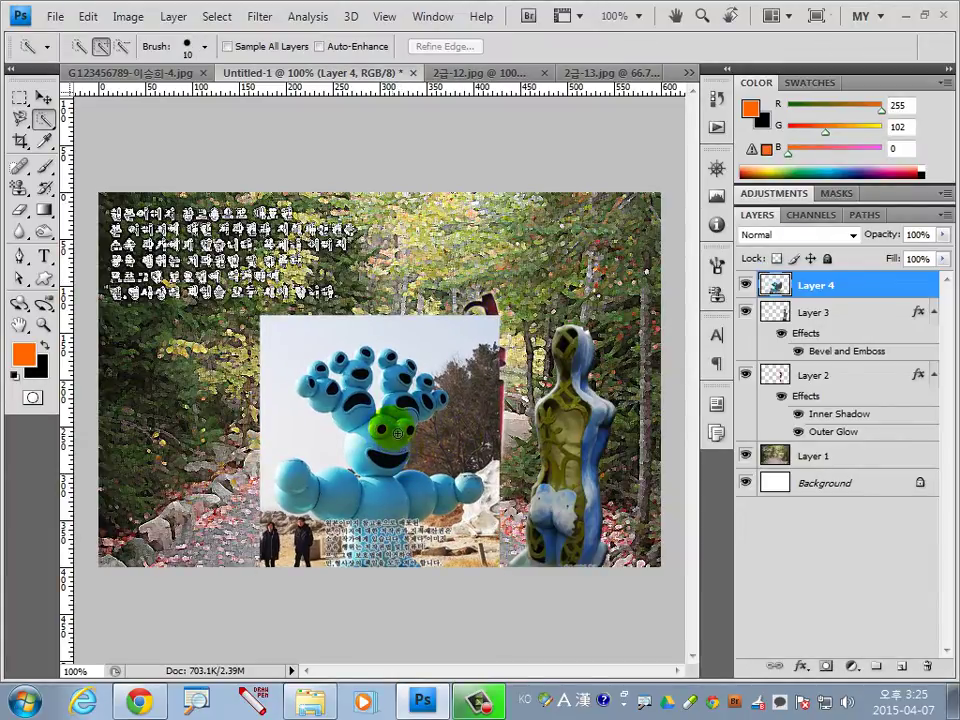
left_click(43, 97)
Step: Apply the Filter Gallery's Texturizer canvas texture (scaling 100%, relief 5) to Layer 4
left_click(258, 17)
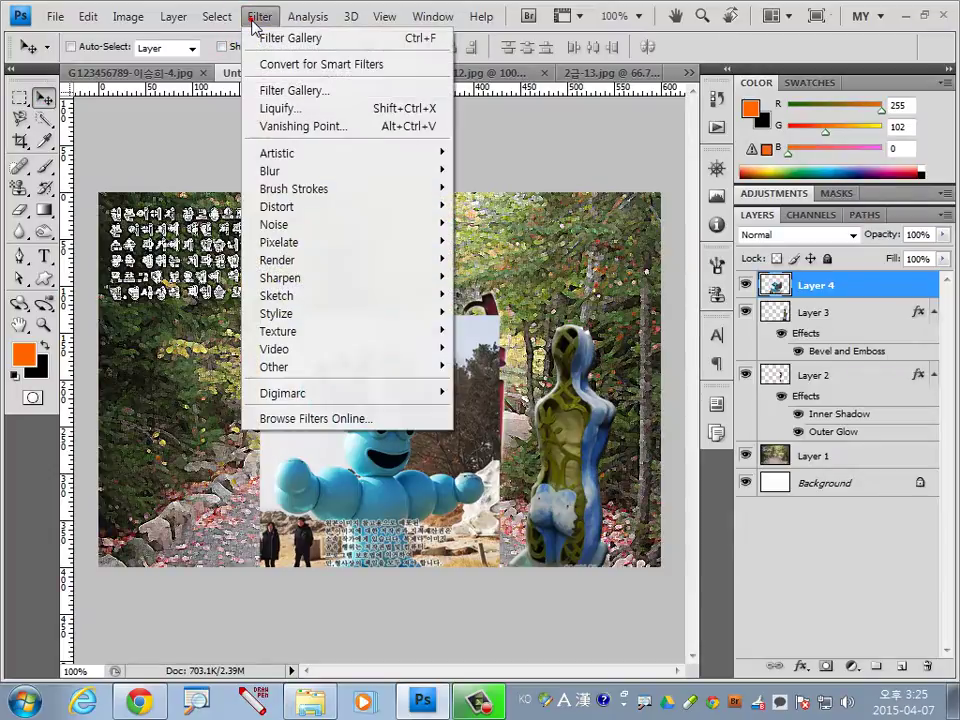
left_click(281, 91)
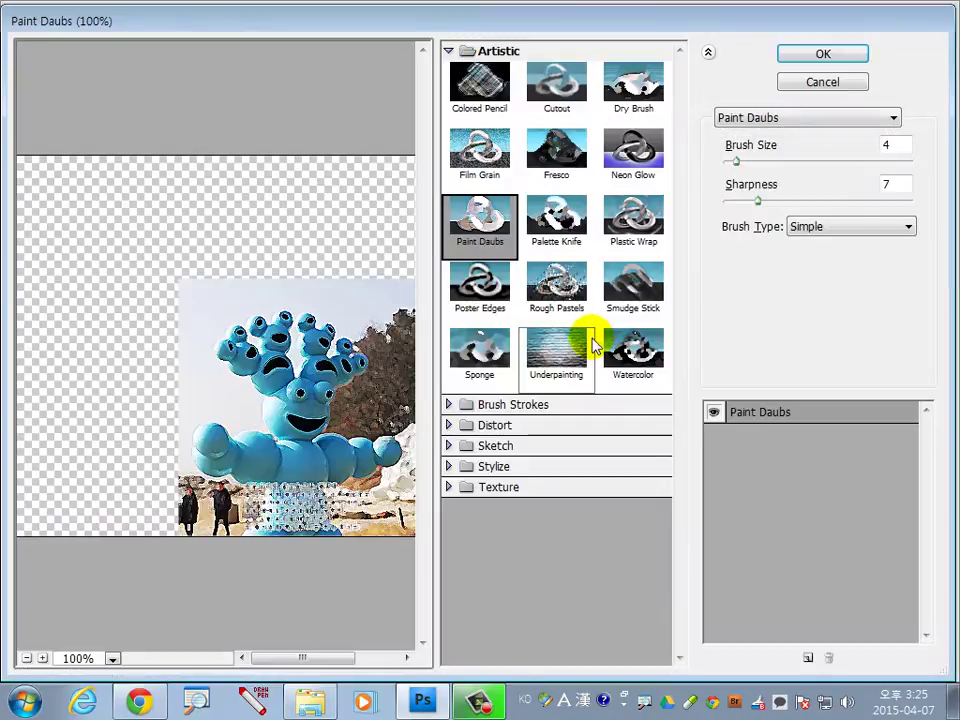
left_click(498, 487)
left_click(619, 605)
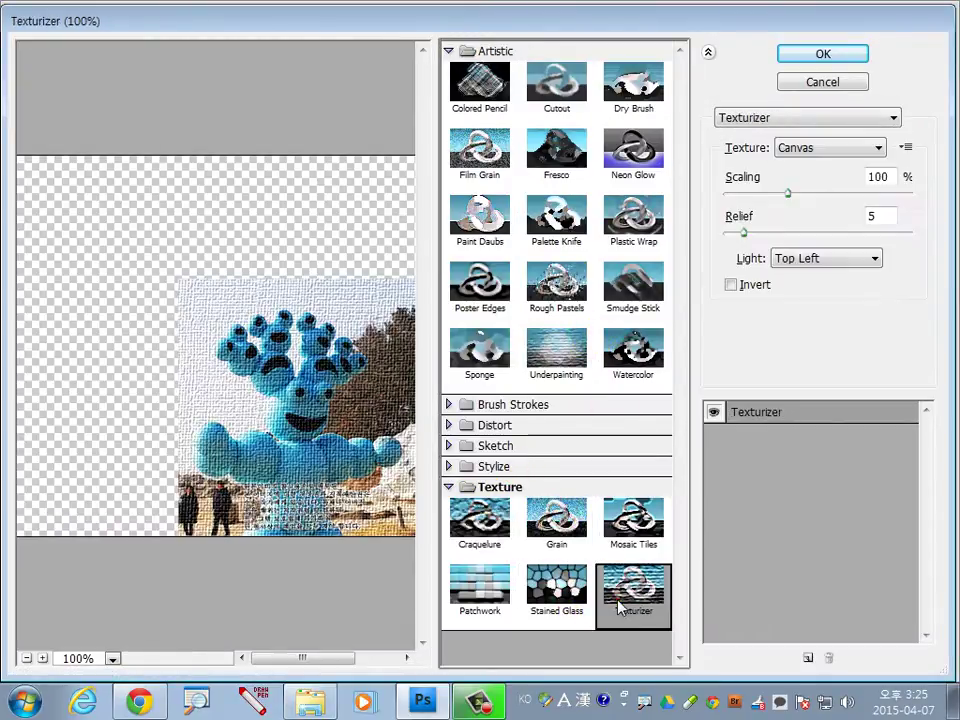
left_click_drag(356, 422, 318, 422)
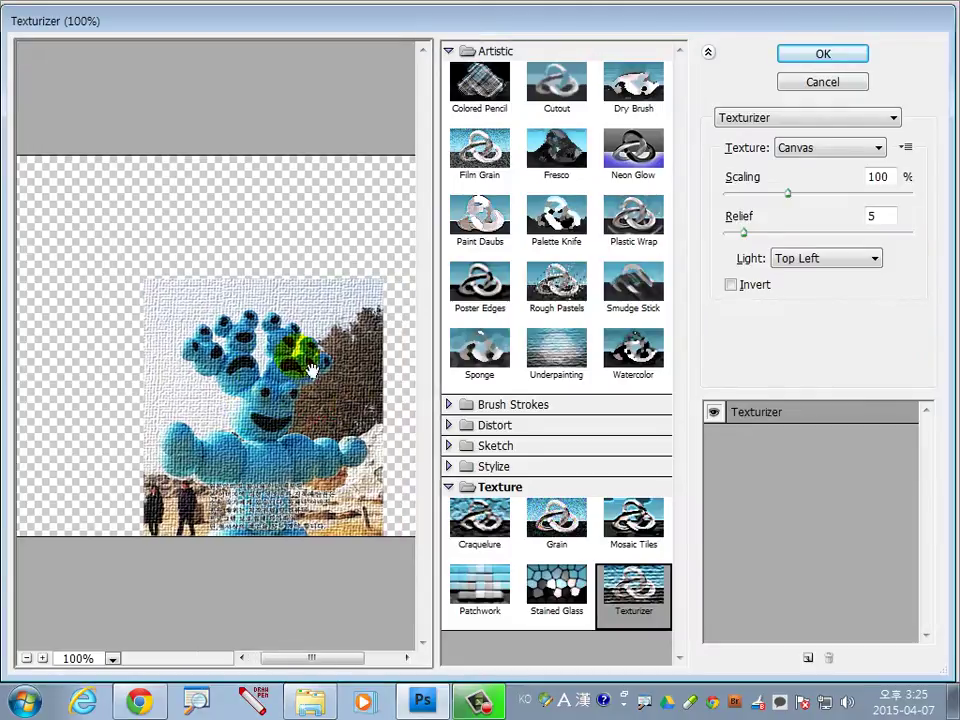
left_click(823, 54)
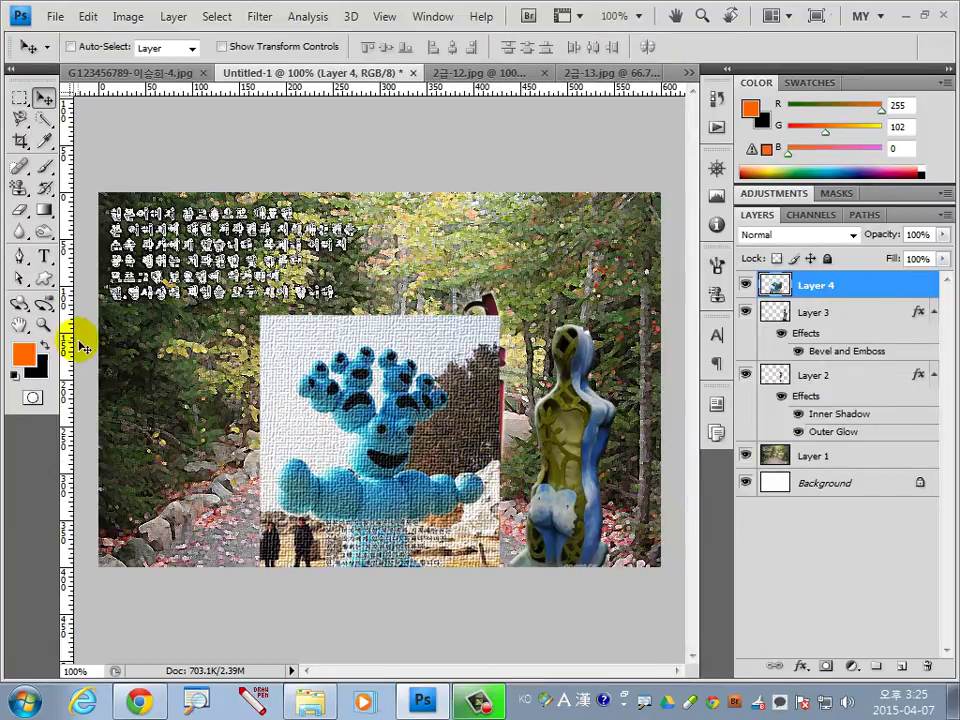
Step: Draw an orange puzzle-piece custom shape over the blue sculpture photo
left_click(46, 280)
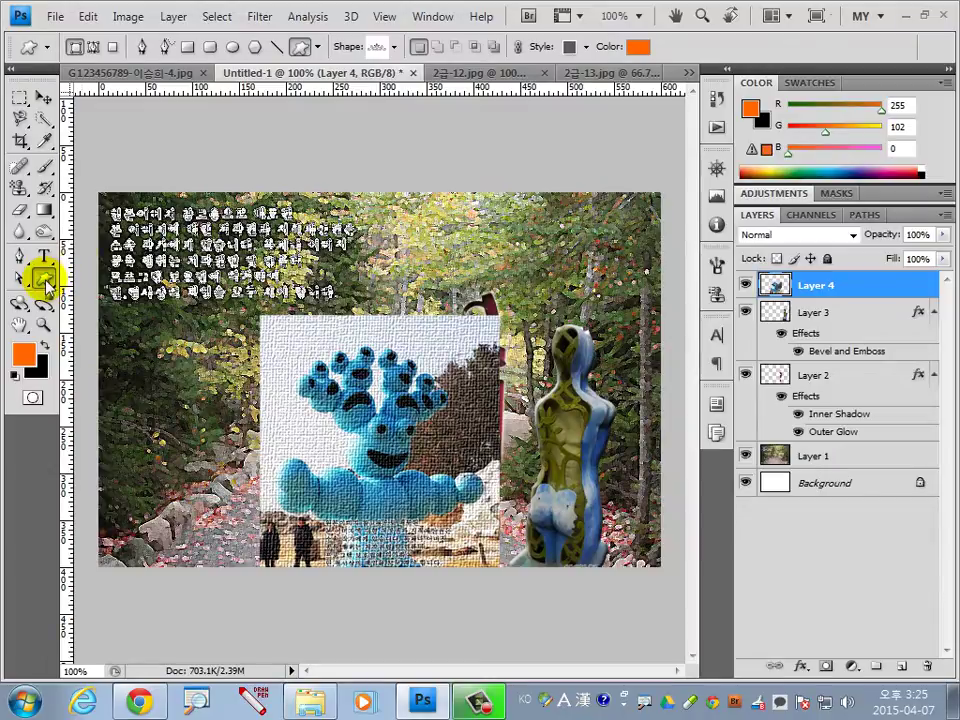
left_click(394, 47)
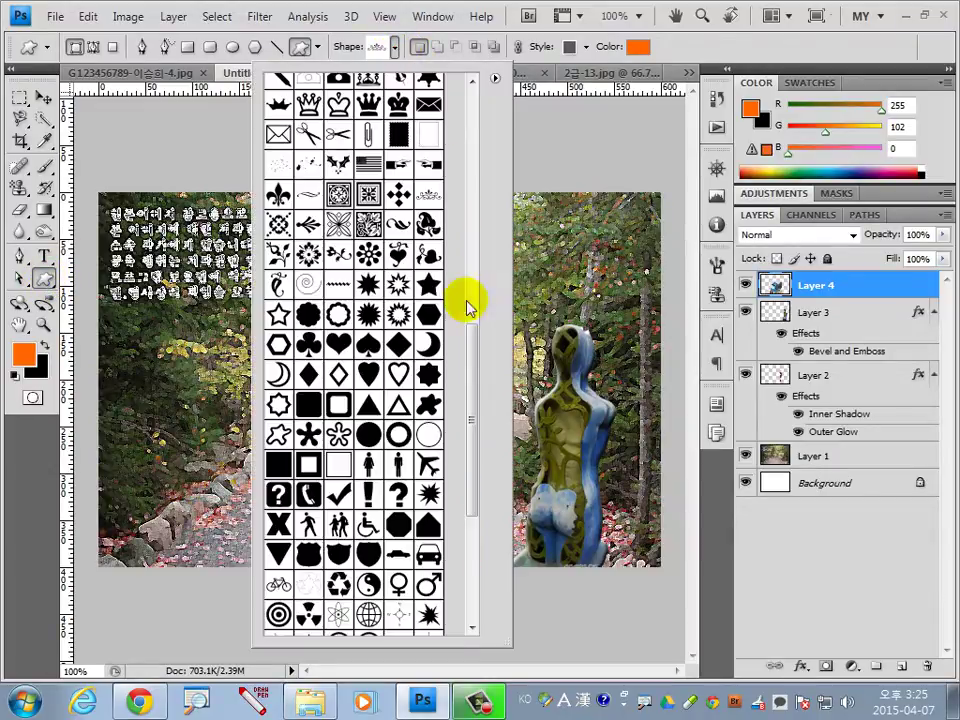
mouse_move(475, 370)
left_mouse_down()
mouse_move(476, 467)
mouse_move(476, 272)
left_mouse_up()
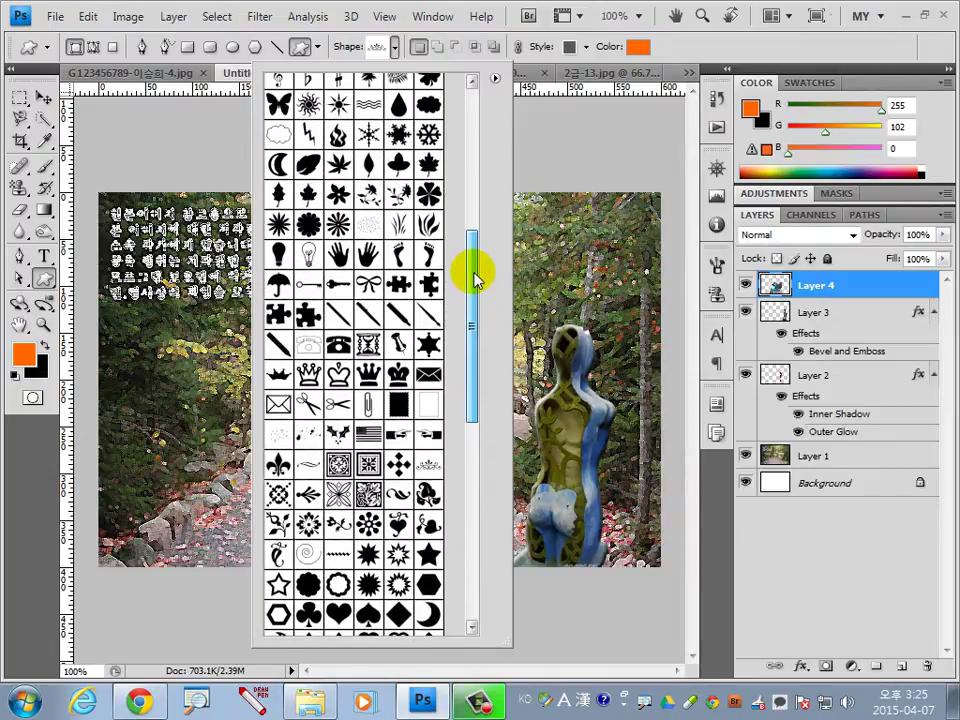
left_click(311, 318)
double_click(311, 318)
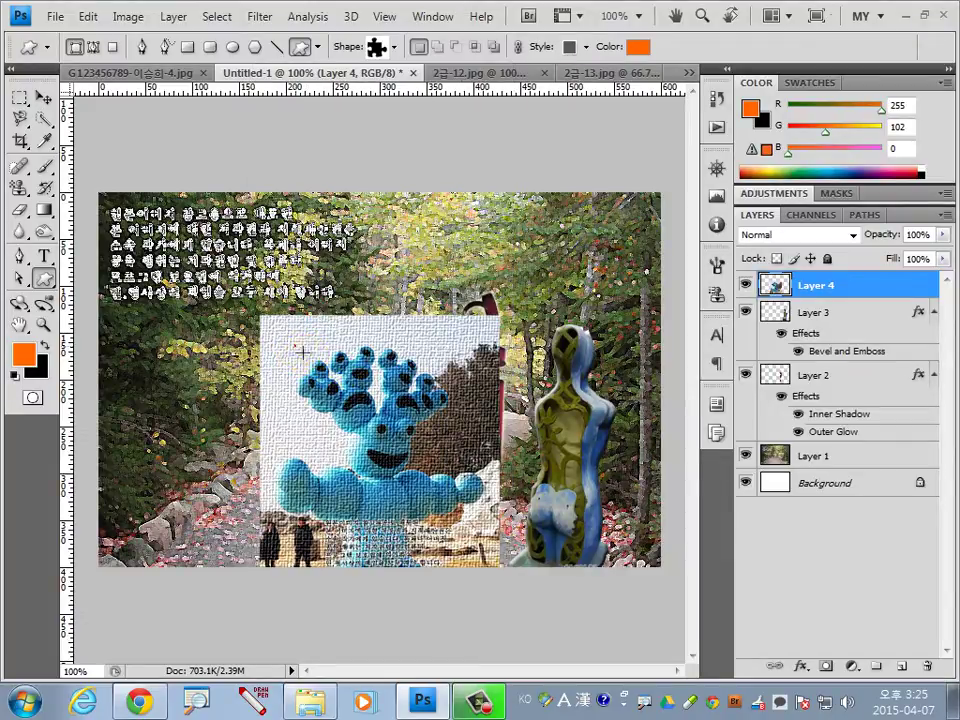
left_click_drag(301, 352, 464, 517)
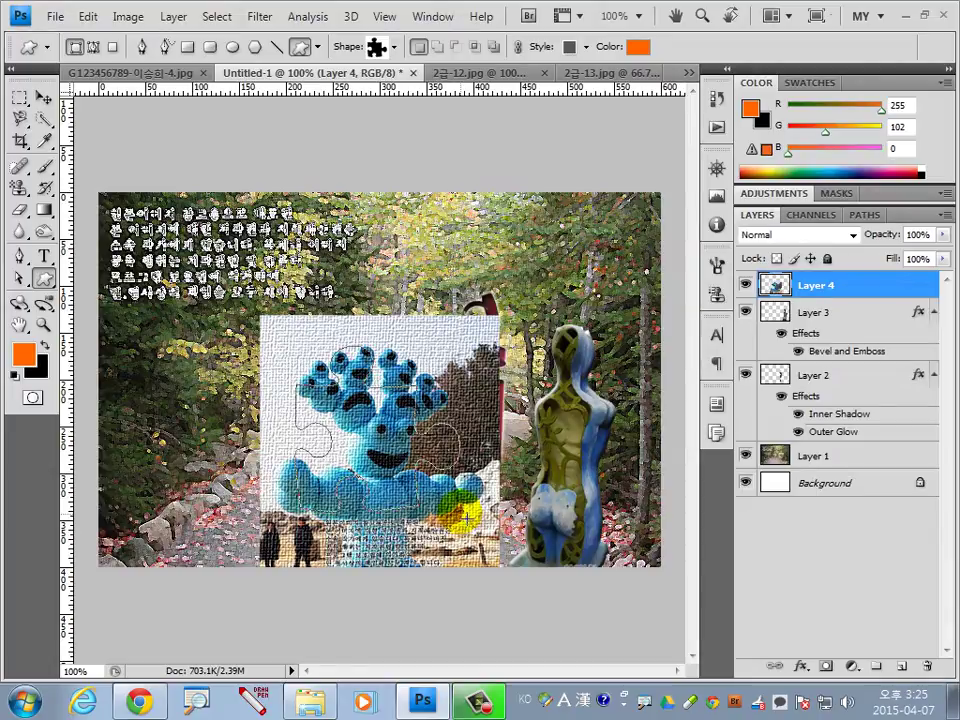
left_click_drag(466, 517, 455, 504)
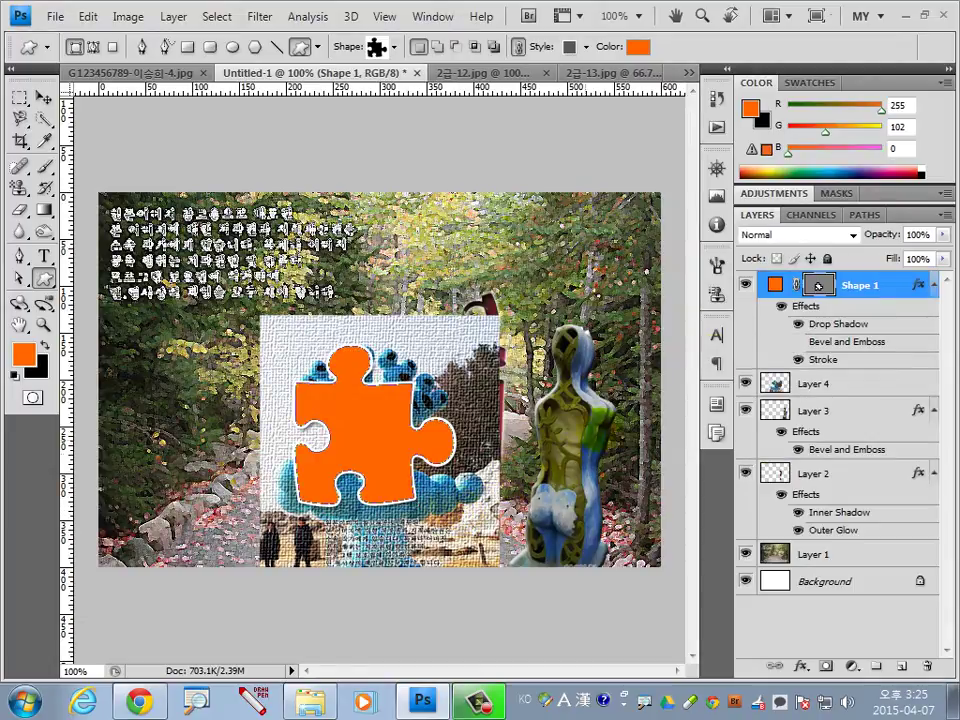
Step: Change Shape 1's stroke to a 4 px yellow ffcc00 outline
double_click(912, 286)
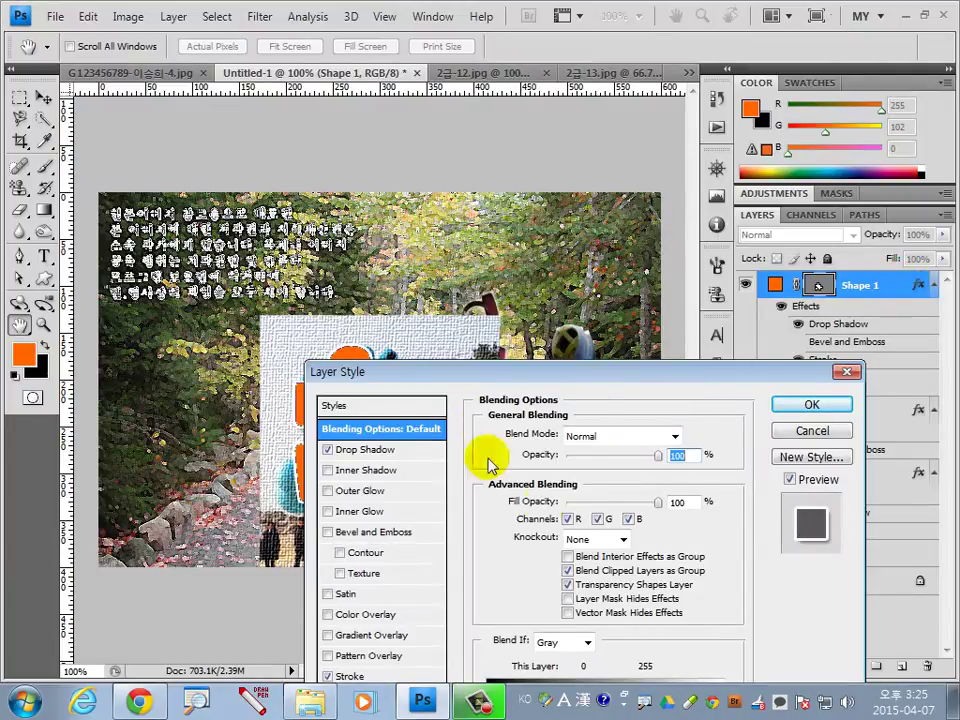
left_click_drag(531, 371, 625, 214)
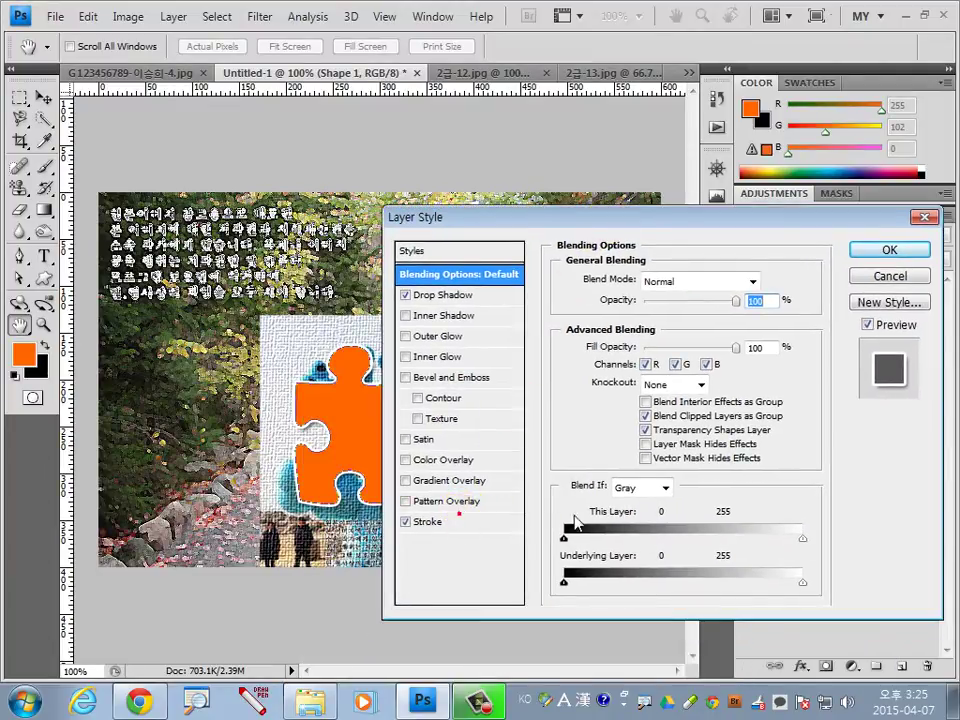
left_click(457, 523)
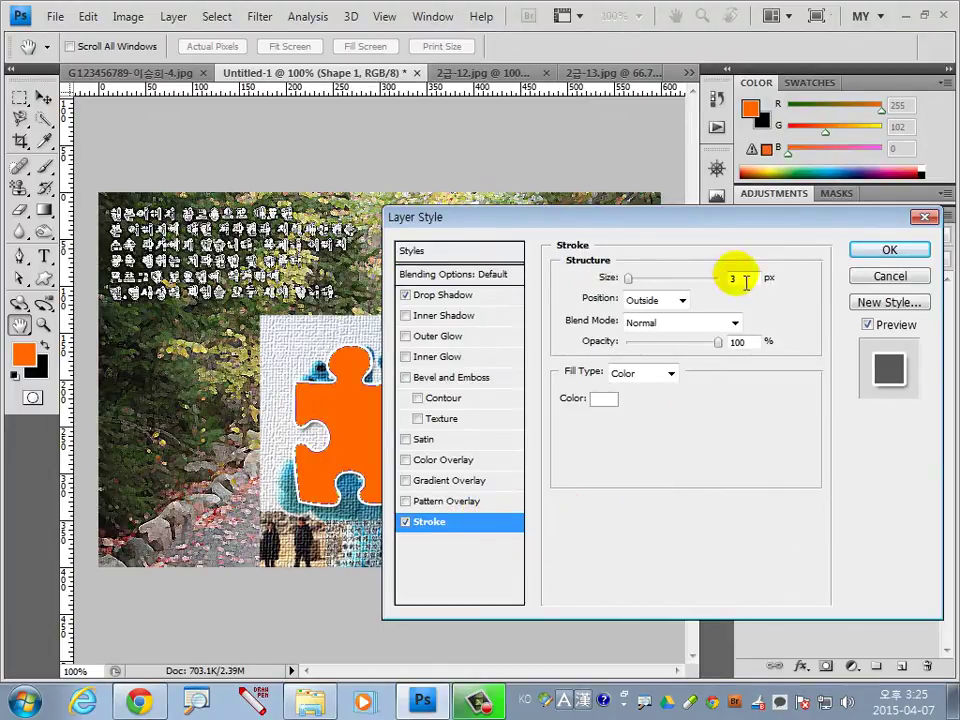
type("4")
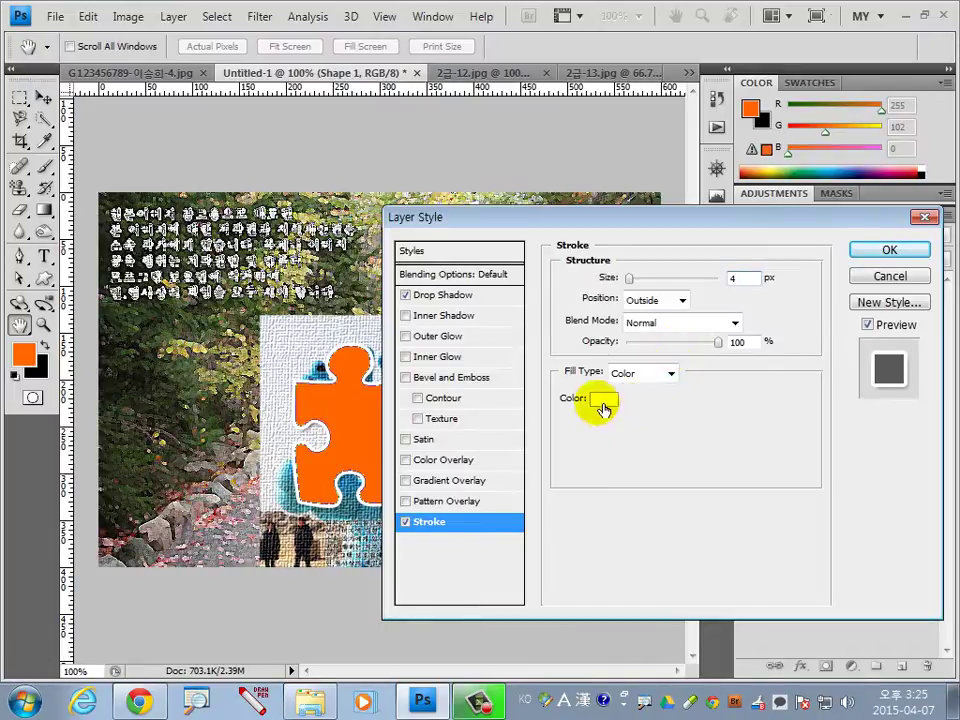
left_click(603, 399)
left_click(655, 414)
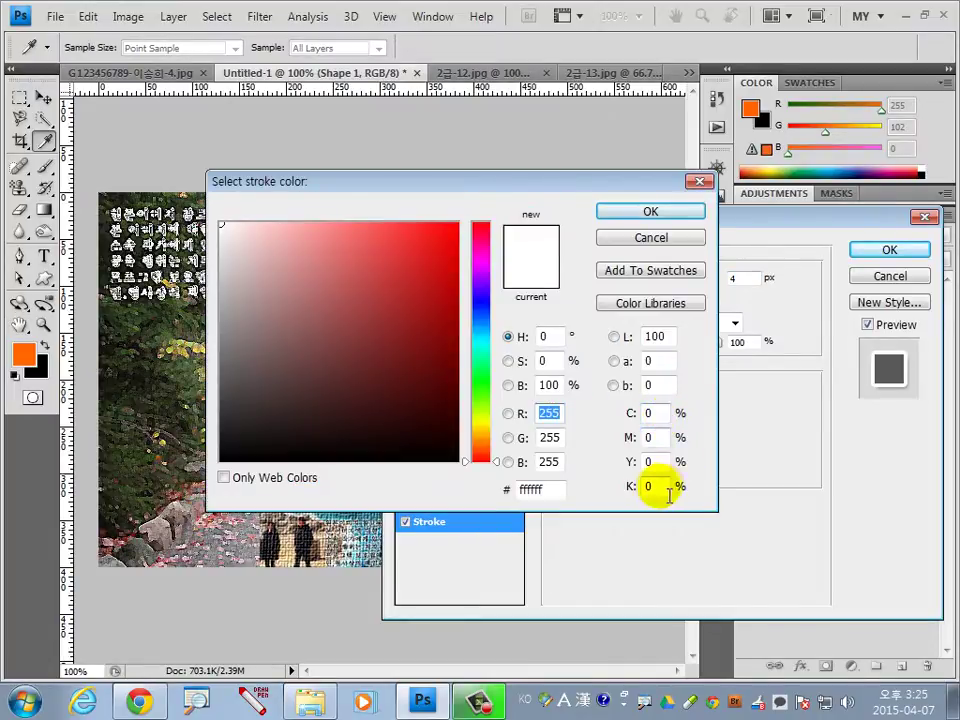
left_click(546, 489)
type("ff")
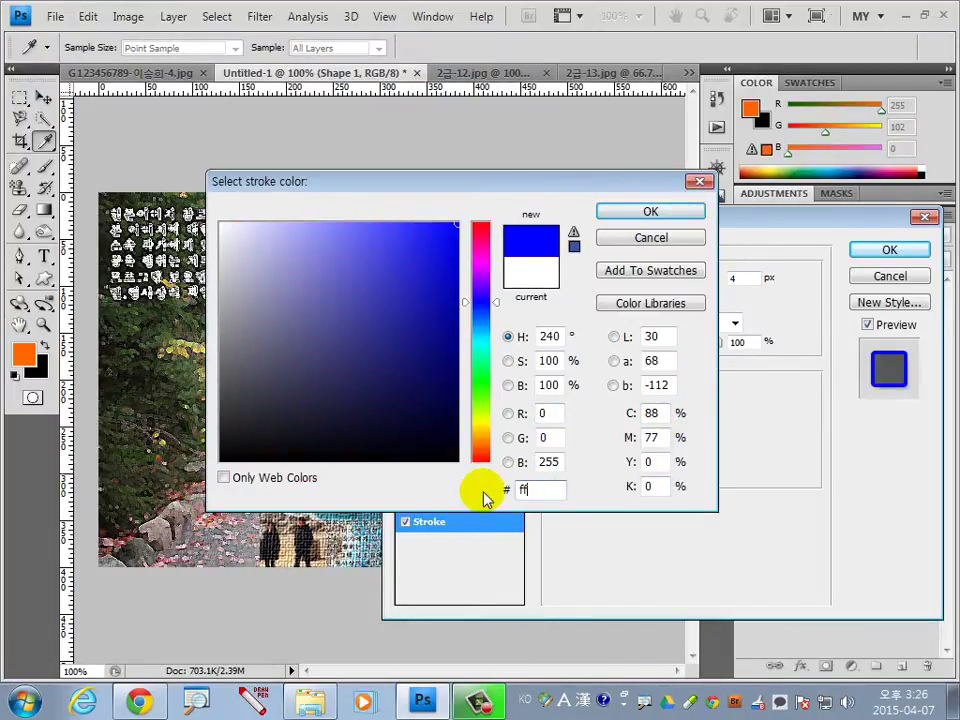
type("cc00")
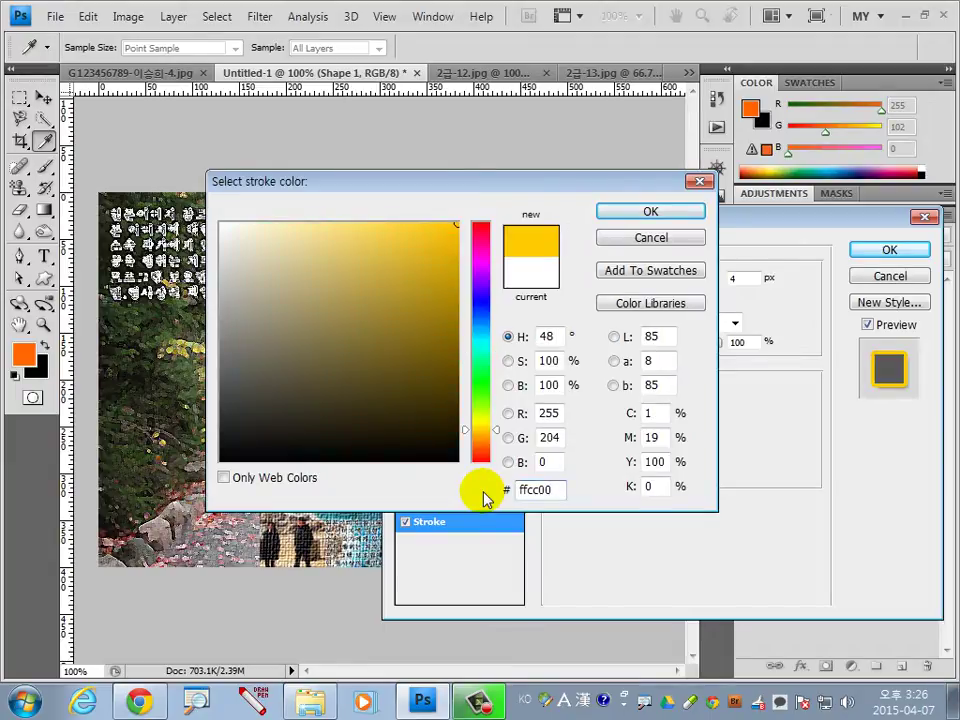
key("Return")
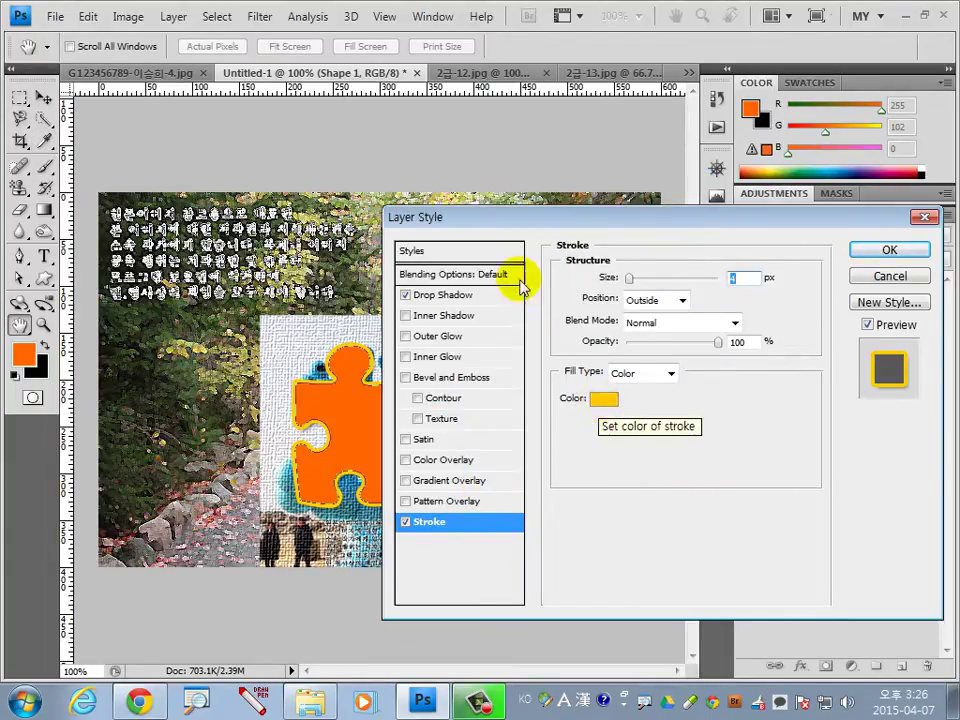
left_click(882, 256)
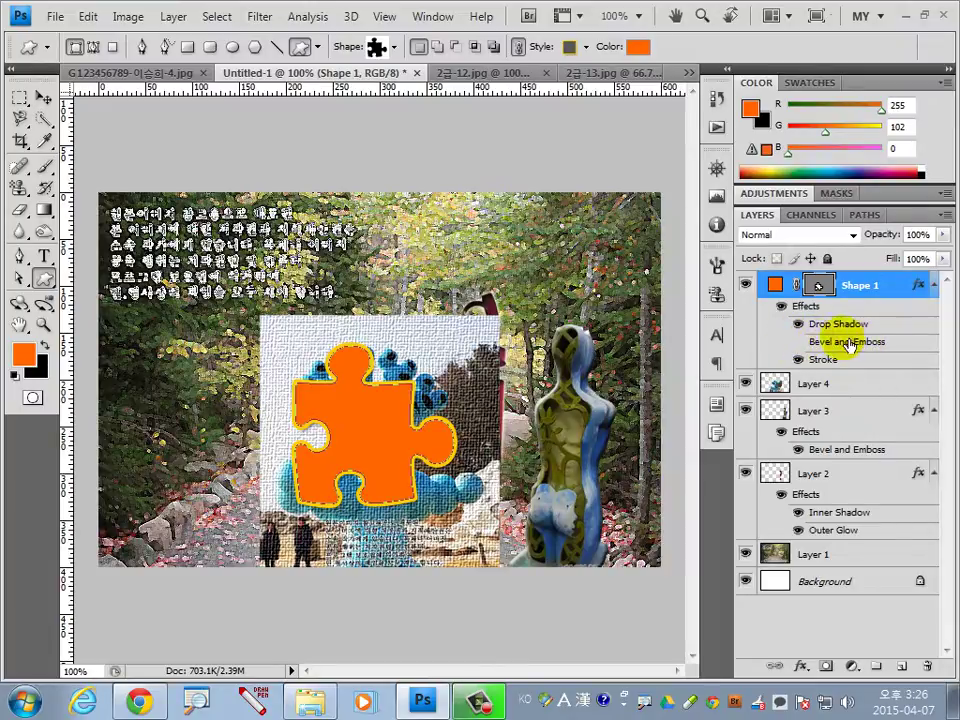
Step: Remove the puzzle piece's Bevel and Emboss and rotate it
left_click_drag(905, 347, 927, 666)
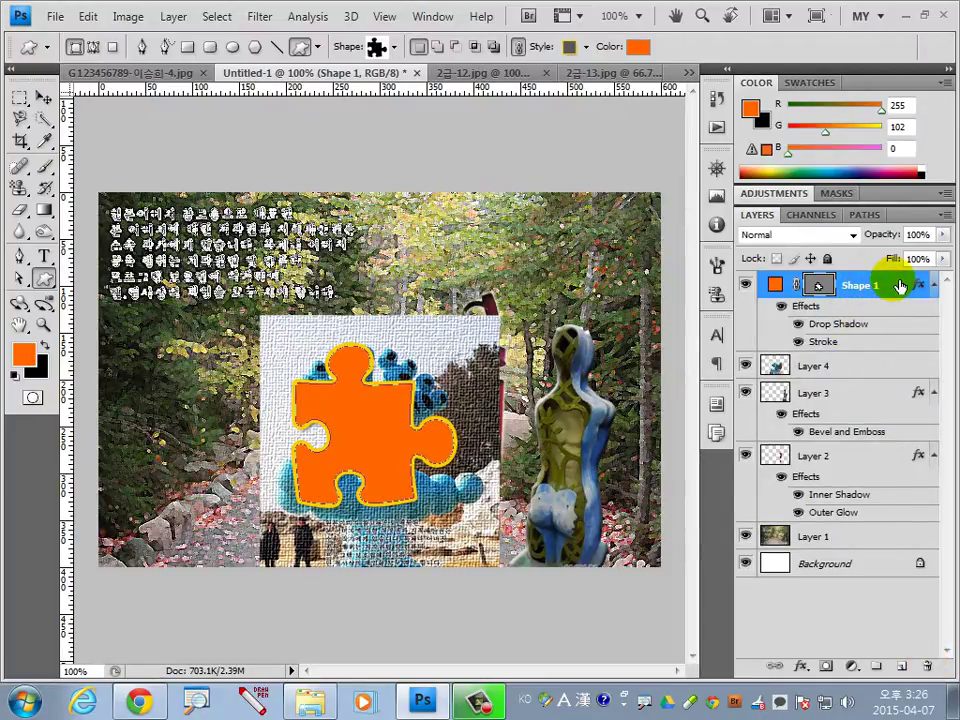
key("ctrl+t")
left_click_drag(461, 514, 493, 432)
key("Return")
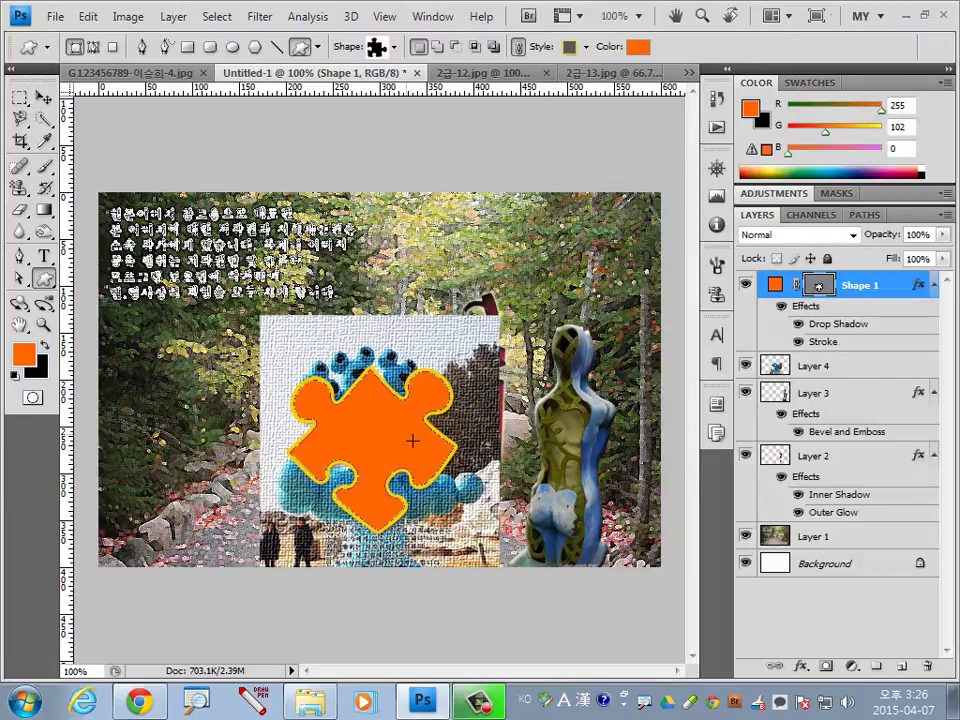
Step: Move the puzzle piece up-left and place Shape 1 below Layer 4
left_click(43, 97)
mouse_move(365, 419)
left_mouse_down()
mouse_move(348, 400)
mouse_move(356, 393)
left_mouse_up()
mouse_move(905, 285)
left_mouse_down()
mouse_move(884, 361)
mouse_move(868, 379)
left_mouse_up()
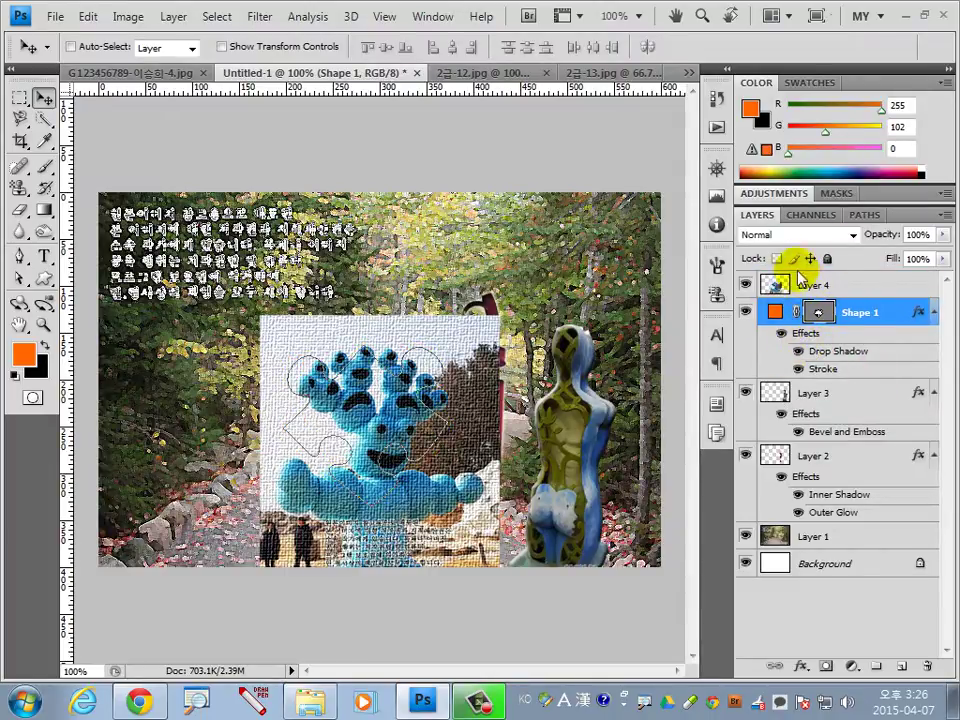
Step: Clip Layer 4 to Shape 1 and position the sculpture's face inside the puzzle piece
left_click(860, 298, "alt")
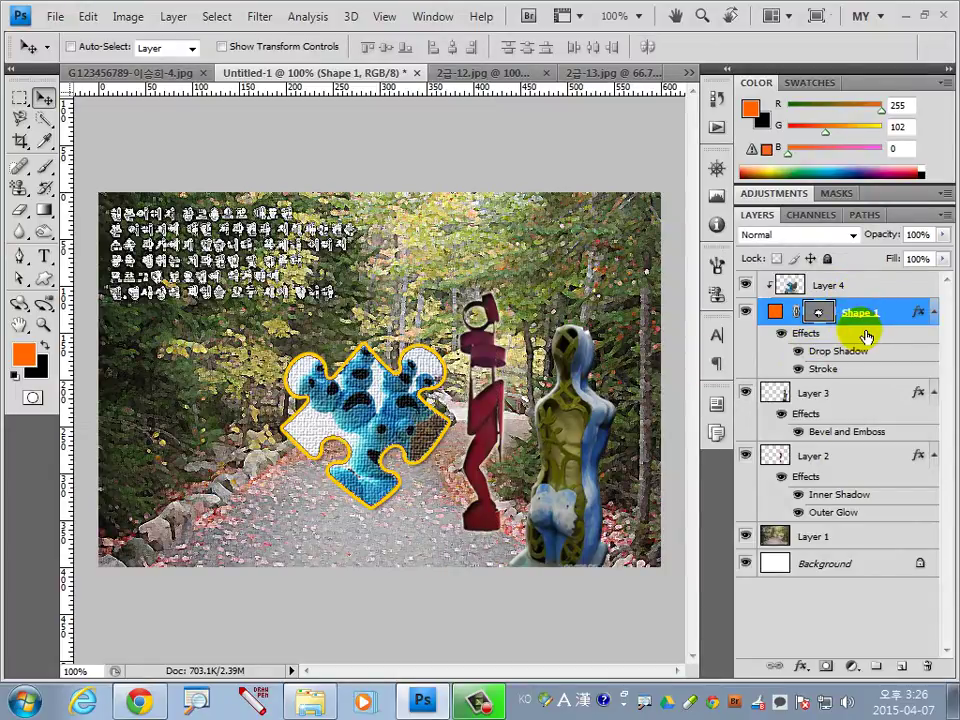
left_click(801, 289)
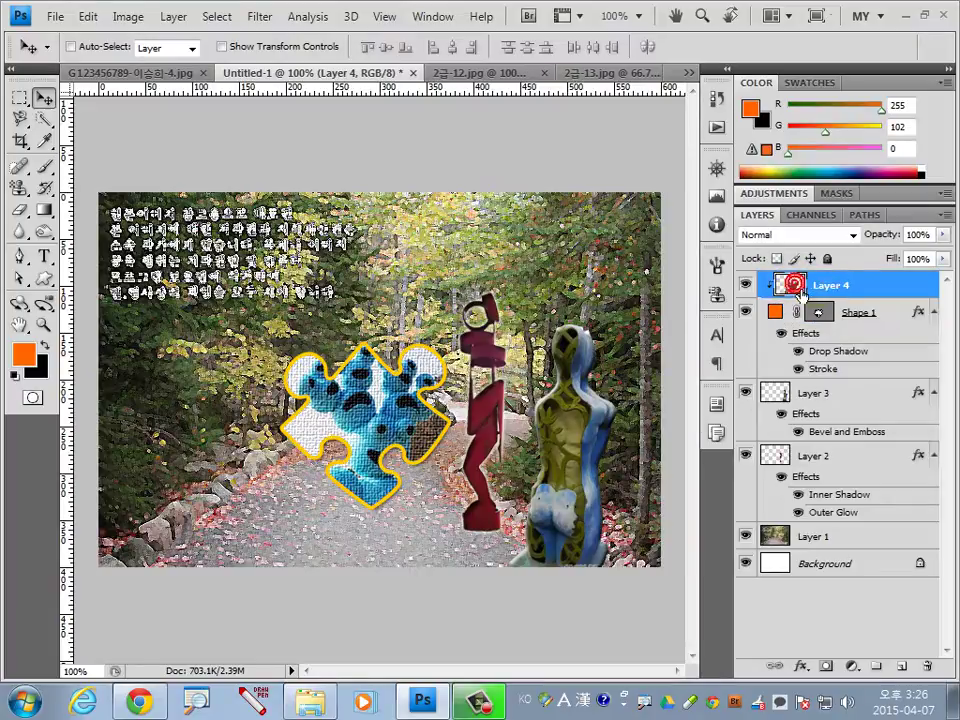
left_click_drag(380, 430, 372, 404)
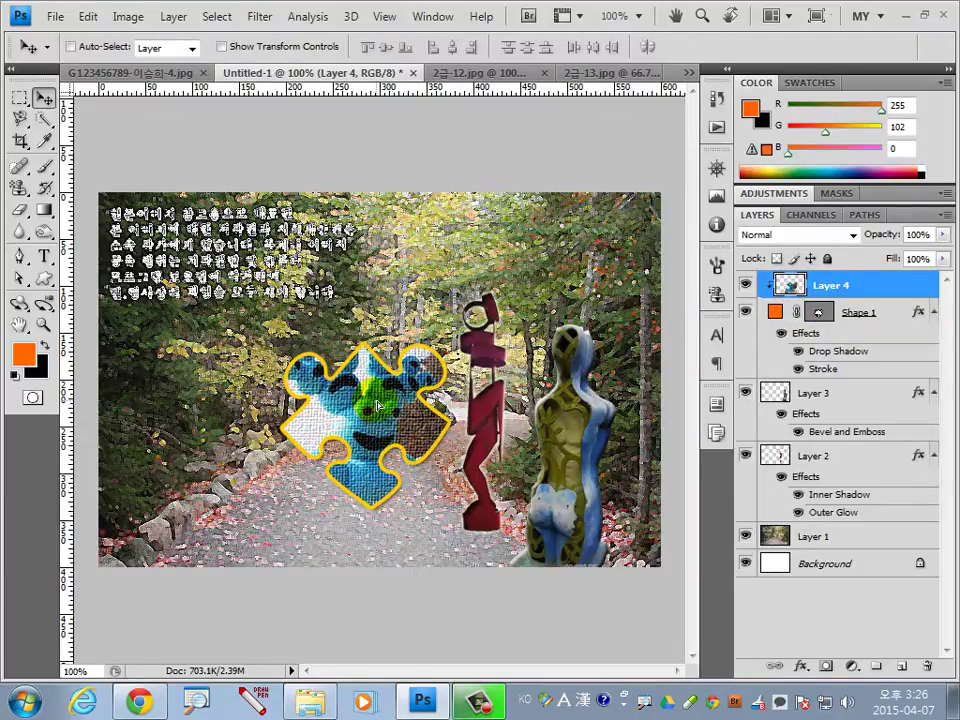
left_click_drag(377, 406, 401, 411)
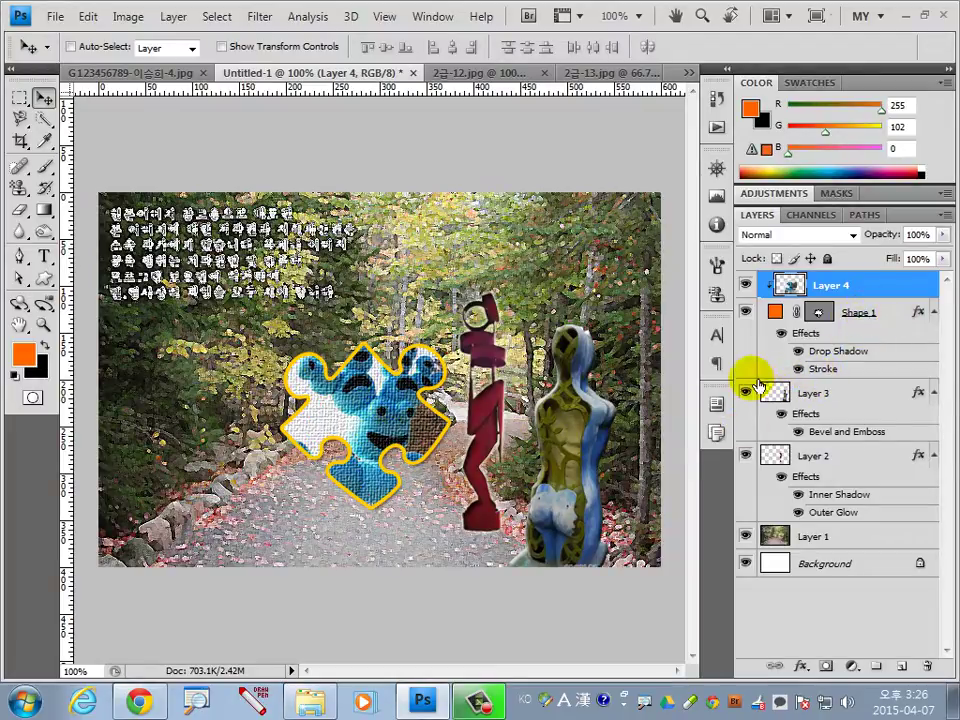
Step: Set the Custom Shape tool's colour to white
left_click(44, 278)
left_click(394, 46)
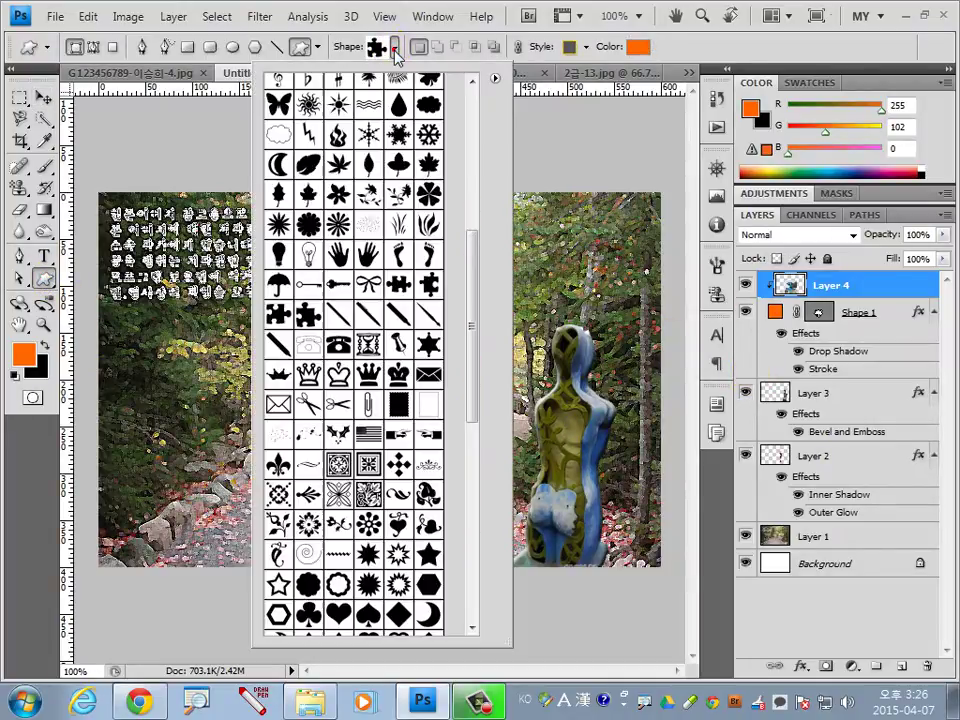
left_click(637, 46)
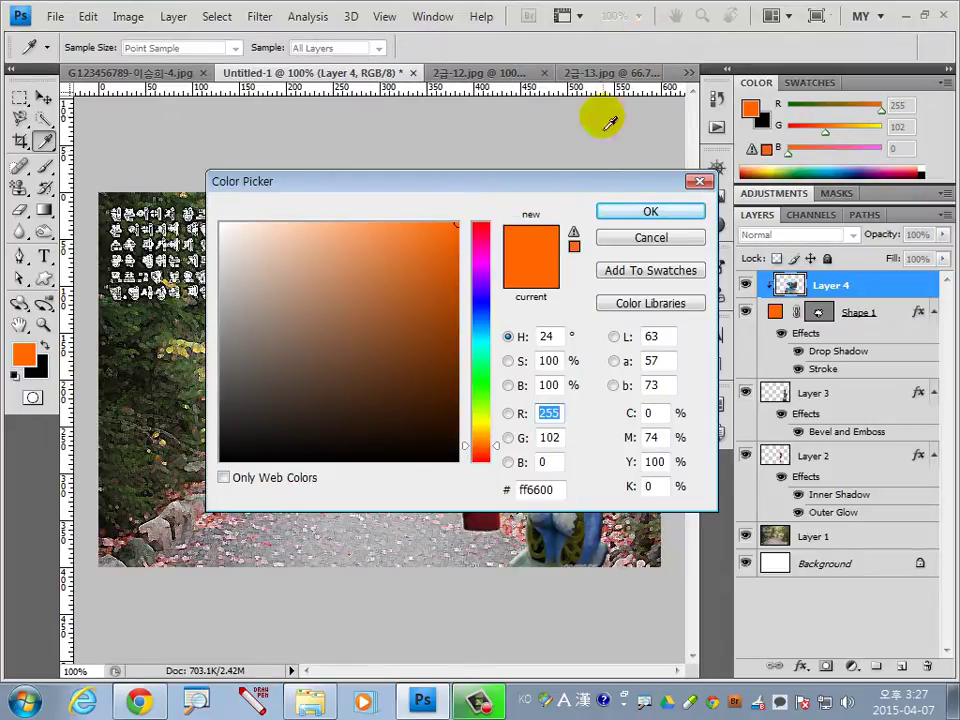
left_click(221, 222)
left_click(650, 211)
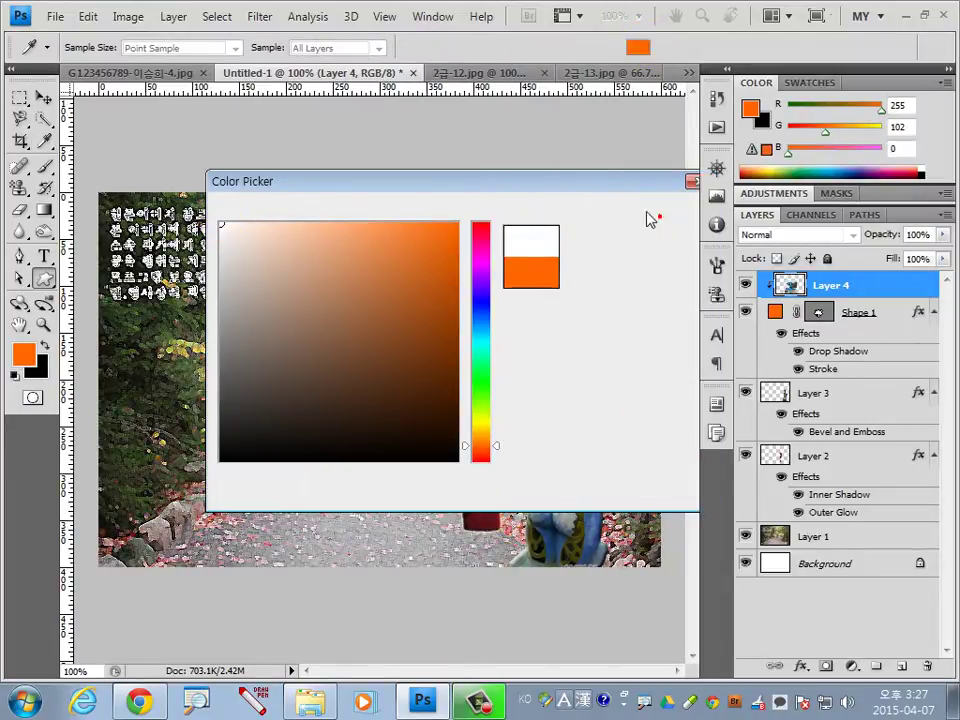
Step: Draw a second puzzle piece, Shape 2, at the lower left of the path
left_click(396, 46)
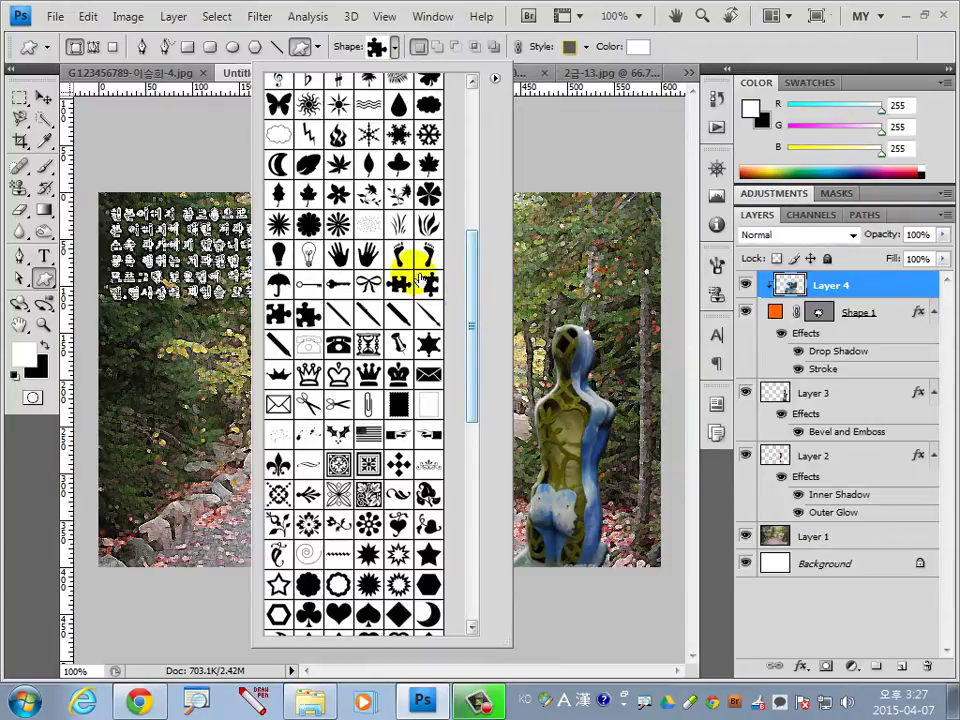
left_click(310, 315)
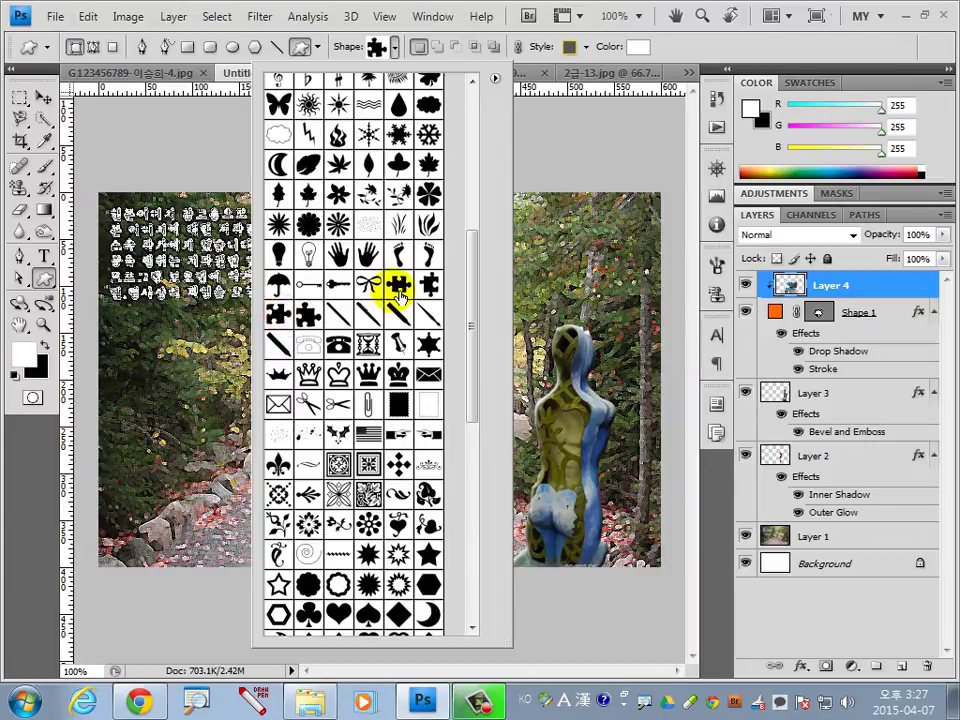
left_click(238, 490)
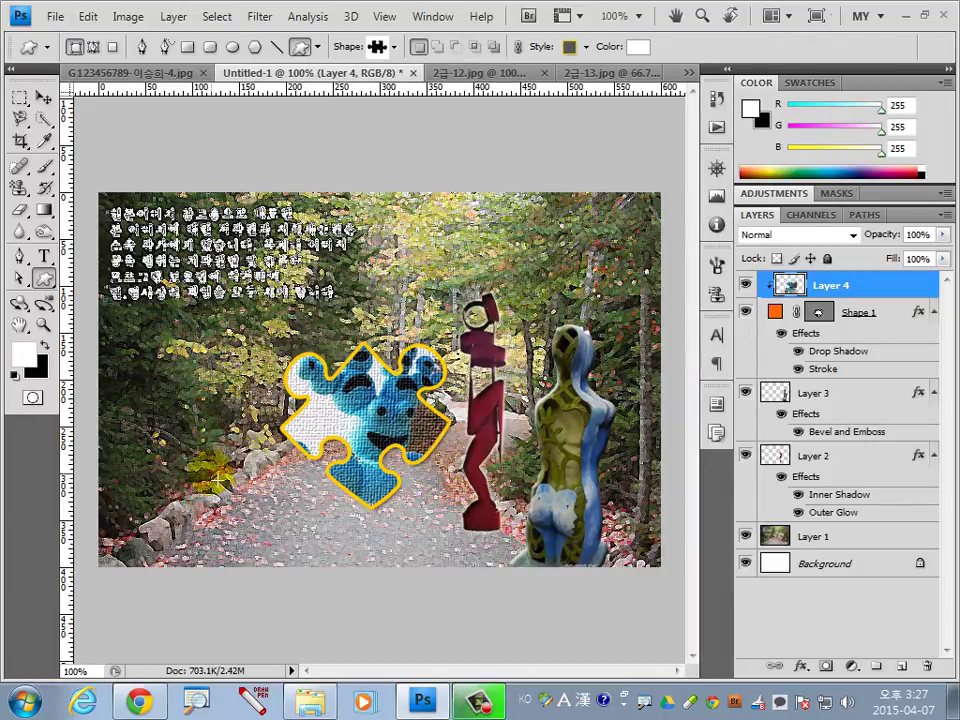
left_click_drag(218, 476, 330, 537)
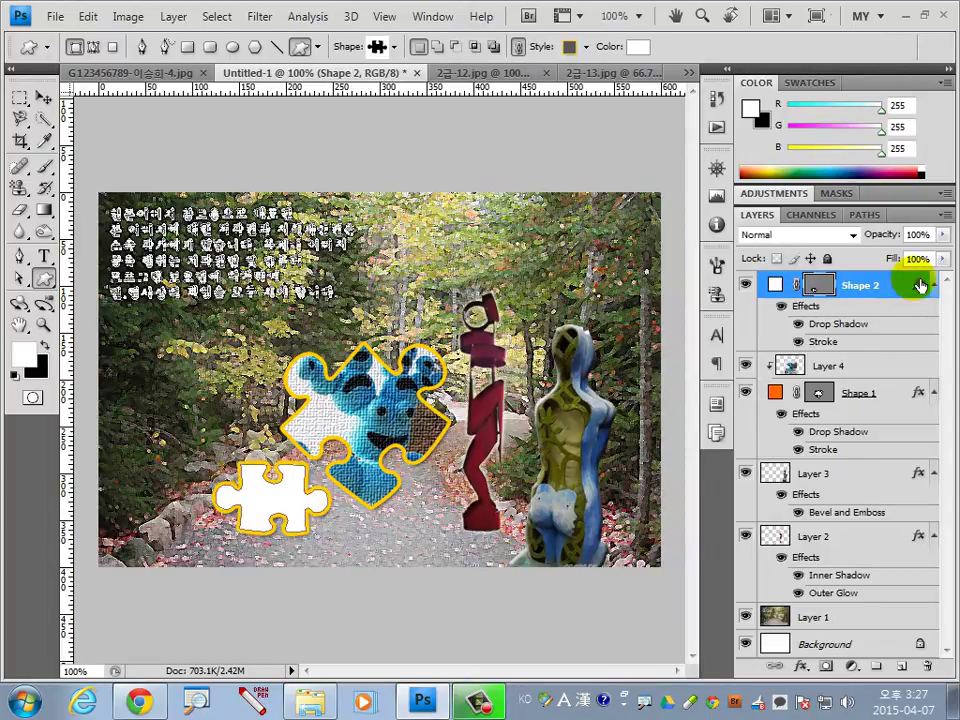
Step: Turn off the white piece's yellow Stroke in its layer style
double_click(919, 285)
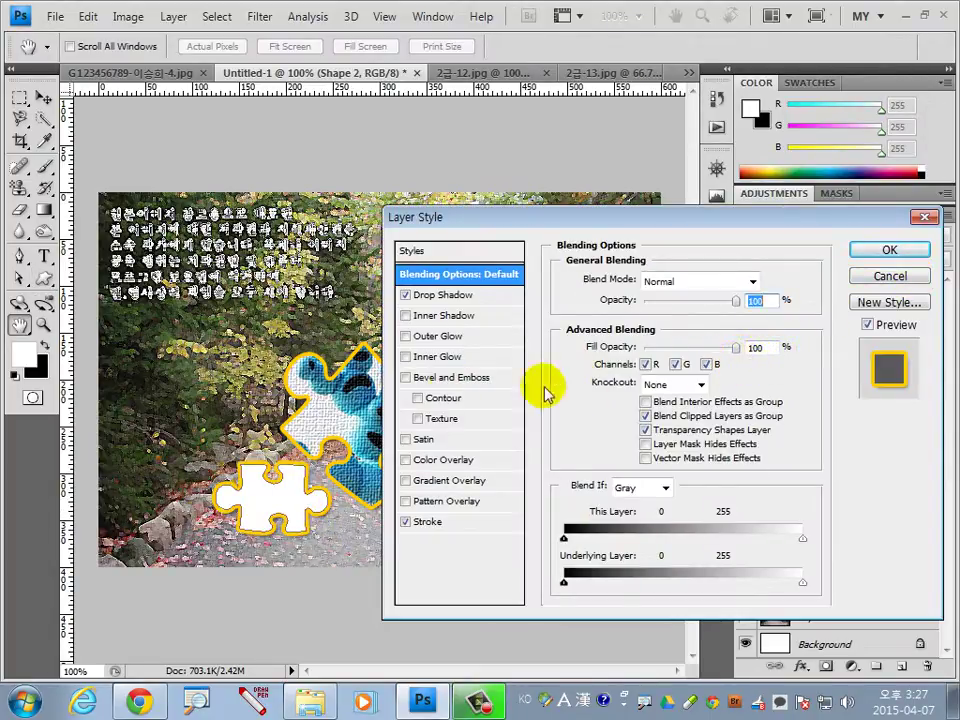
left_click(406, 521)
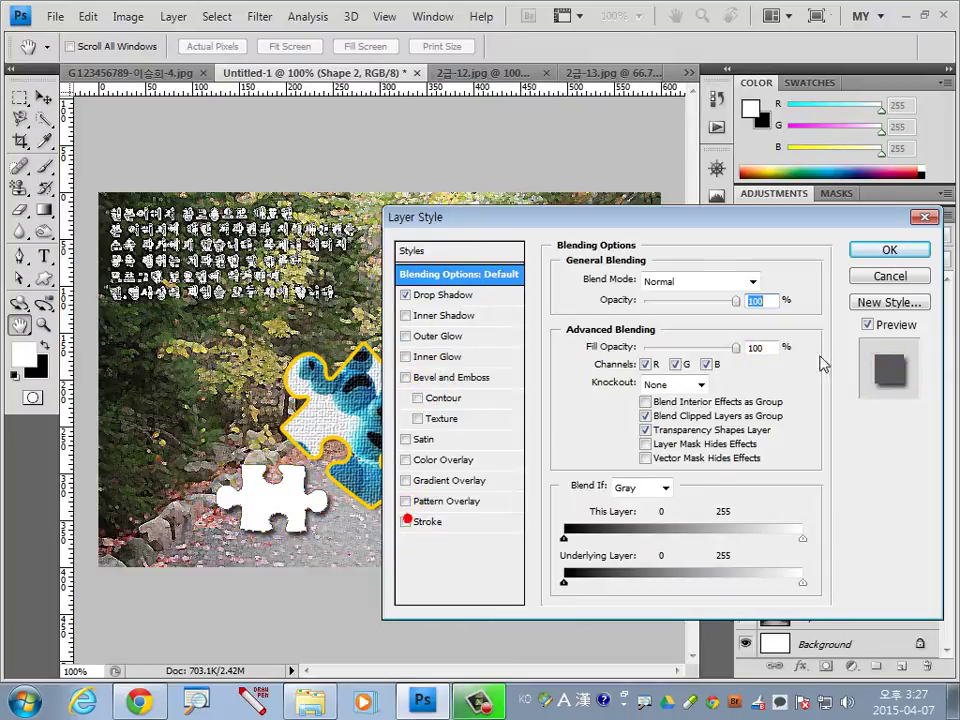
left_click(889, 250)
Step: Rotate the white puzzle piece to about -44° and delete its unused Stroke effect
key("ctrl+t")
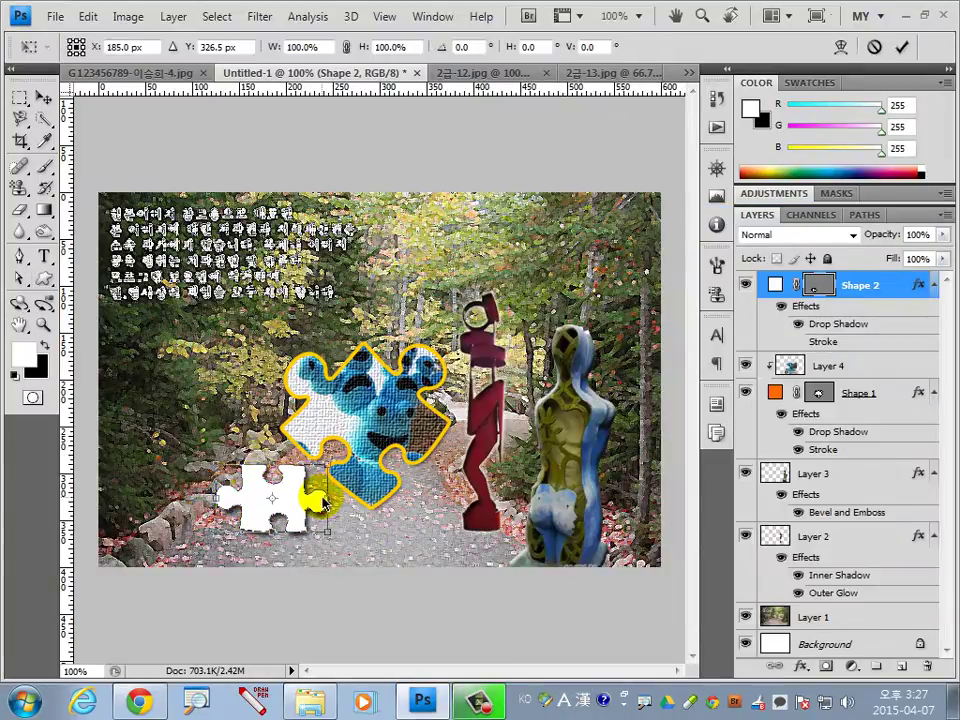
left_click_drag(336, 530, 357, 510)
left_click_drag(298, 482, 284, 497)
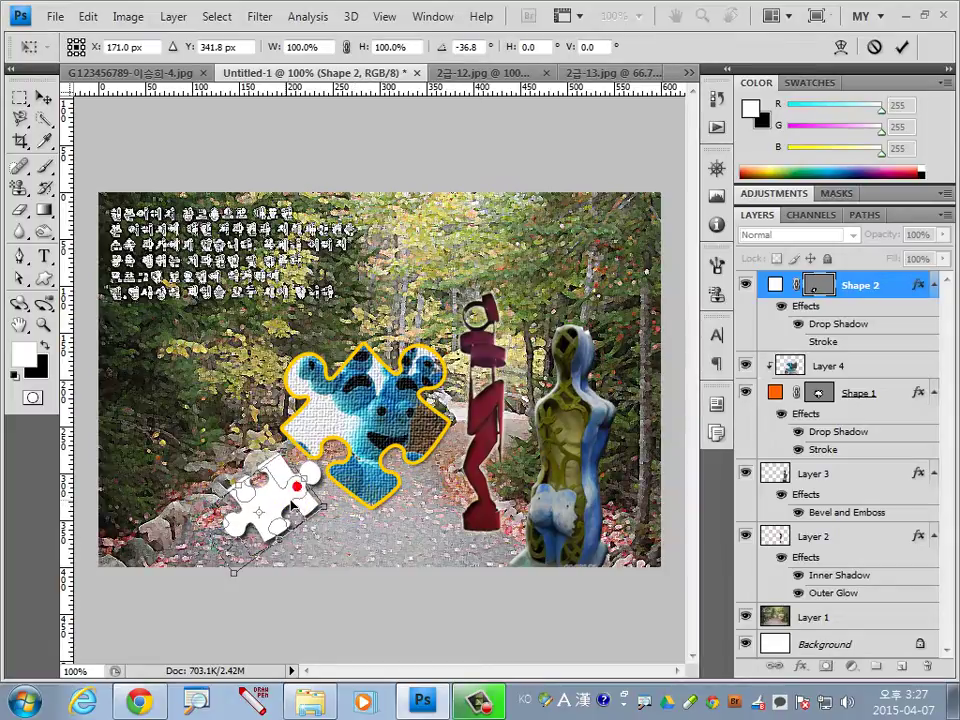
mouse_move(357, 519)
left_mouse_down()
mouse_move(357, 508)
mouse_move(298, 503)
left_mouse_up()
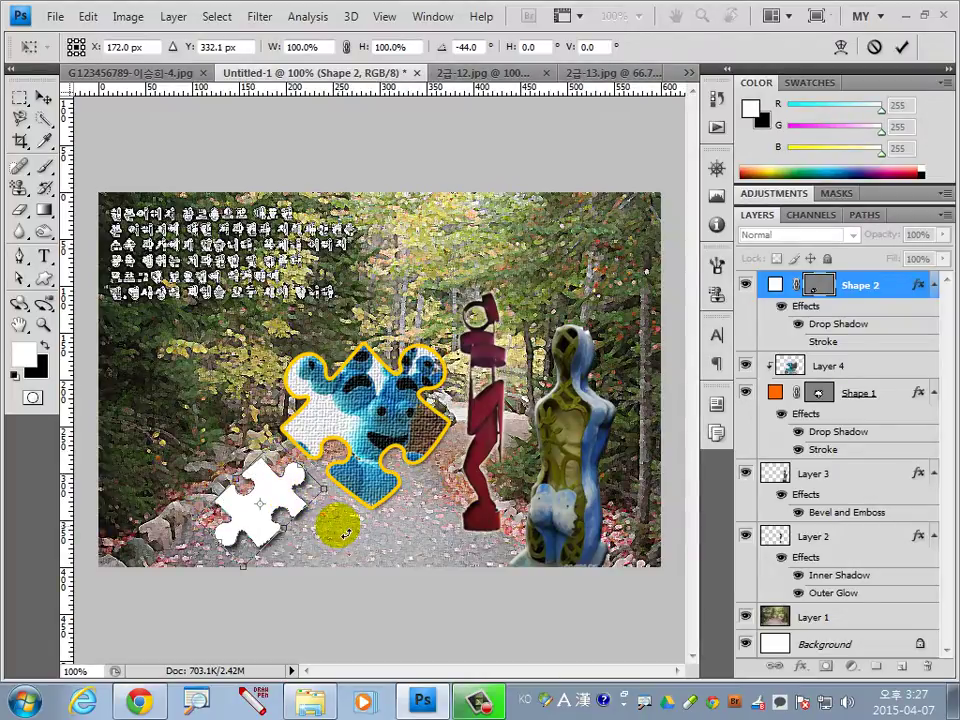
key("Return")
mouse_move(918, 536)
left_mouse_down()
mouse_move(940, 665)
mouse_move(928, 666)
left_mouse_up()
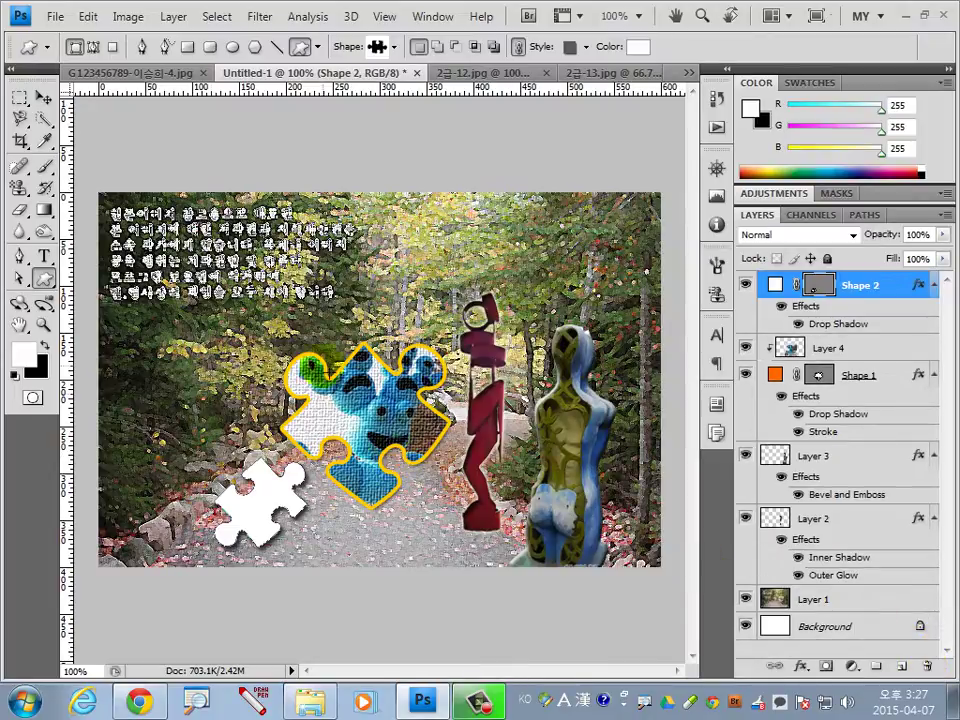
Step: Draw a smaller puzzle piece, Shape 3, on the path beside the red sculpture
left_click(394, 47)
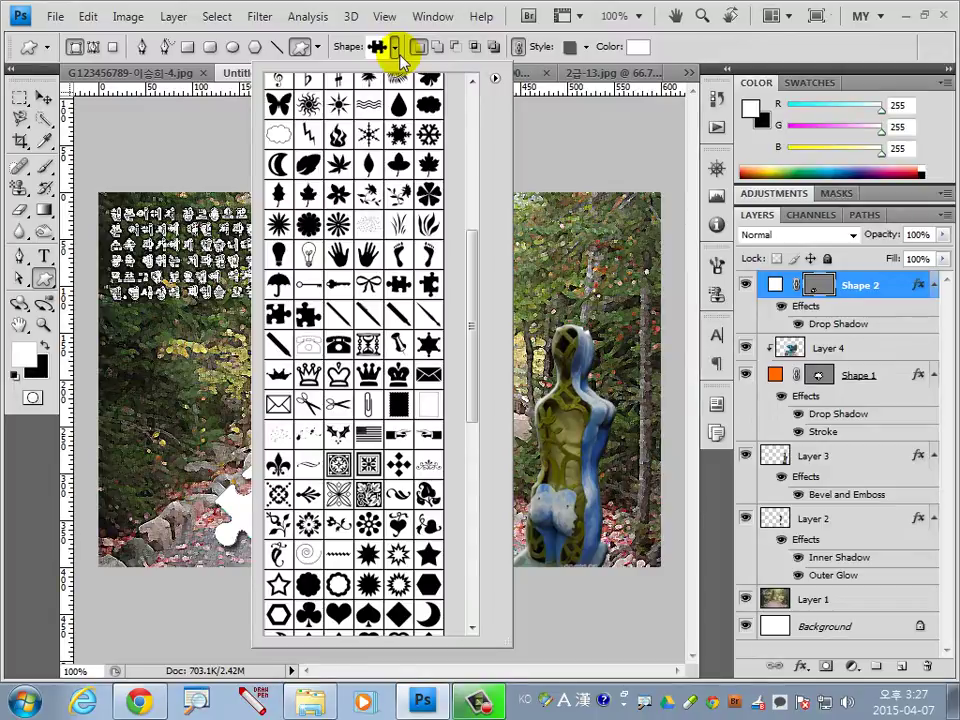
left_click_drag(472, 245, 472, 190)
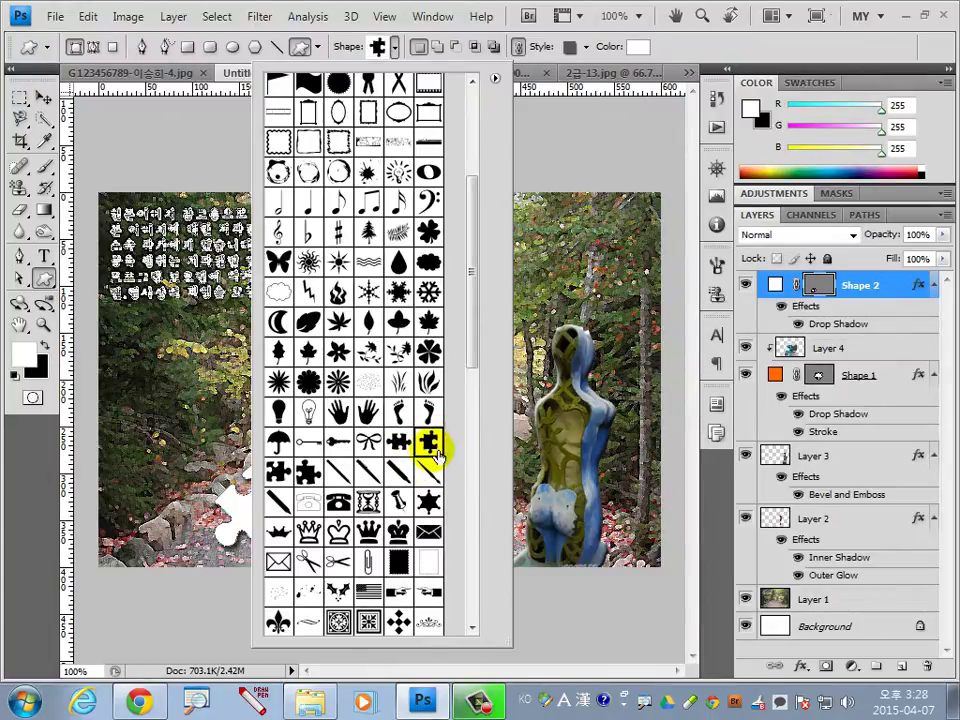
double_click(430, 445)
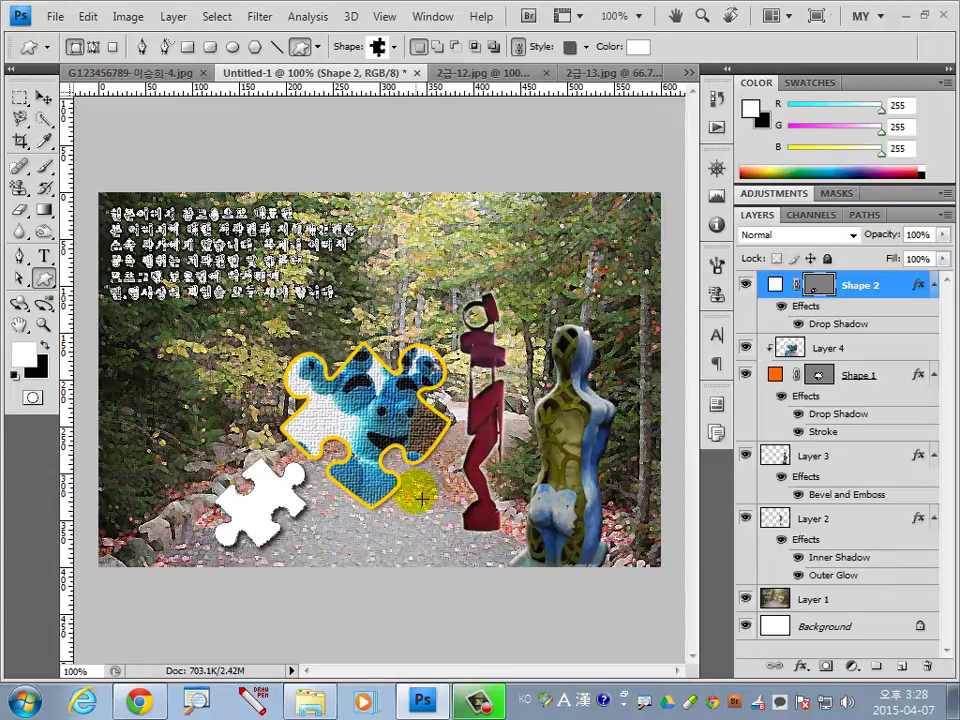
mouse_move(415, 492)
left_mouse_down()
mouse_move(465, 545)
mouse_move(490, 556)
mouse_move(340, 567)
left_mouse_up()
Step: Rotate Shape 3 about 115° and nudge it into place
key("ctrl+t")
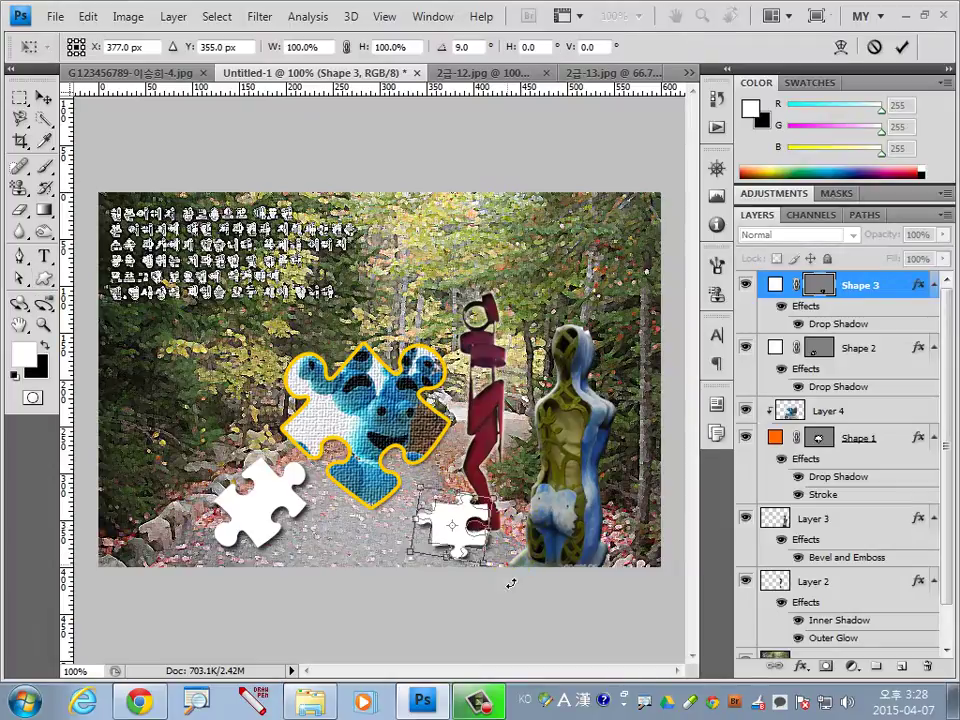
mouse_move(456, 529)
left_mouse_down()
mouse_move(438, 509)
mouse_move(443, 553)
left_mouse_up()
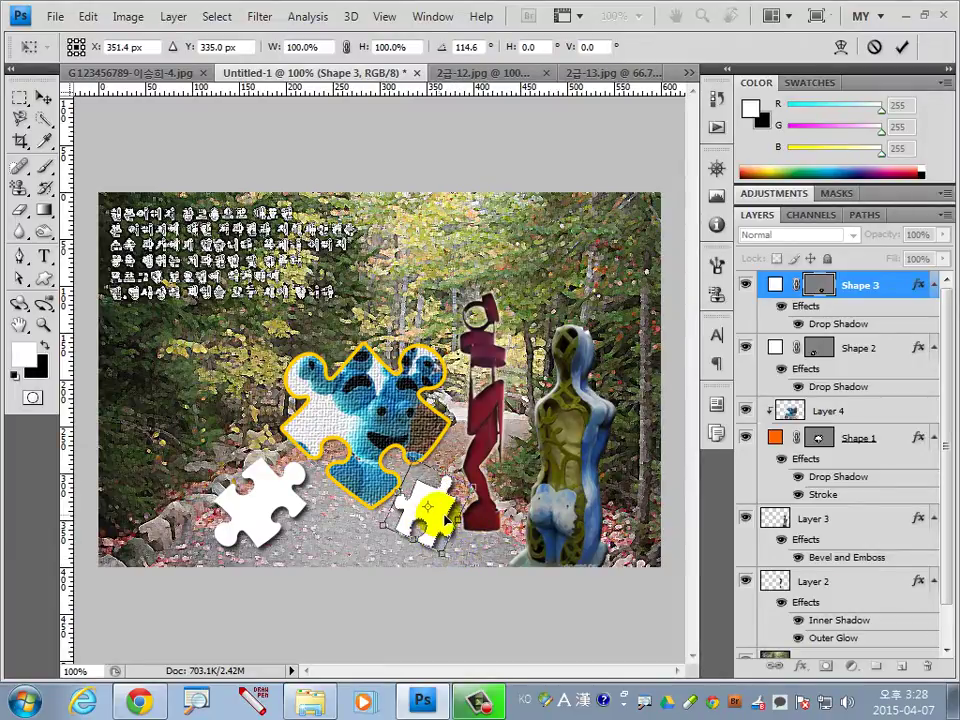
left_click_drag(437, 510, 443, 504)
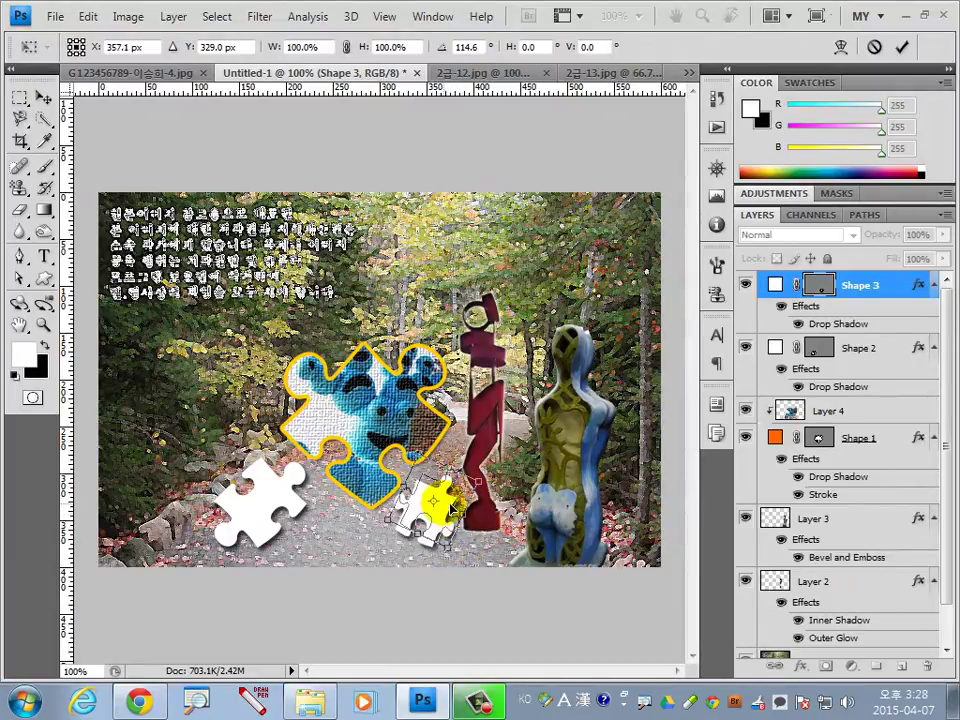
key("Return")
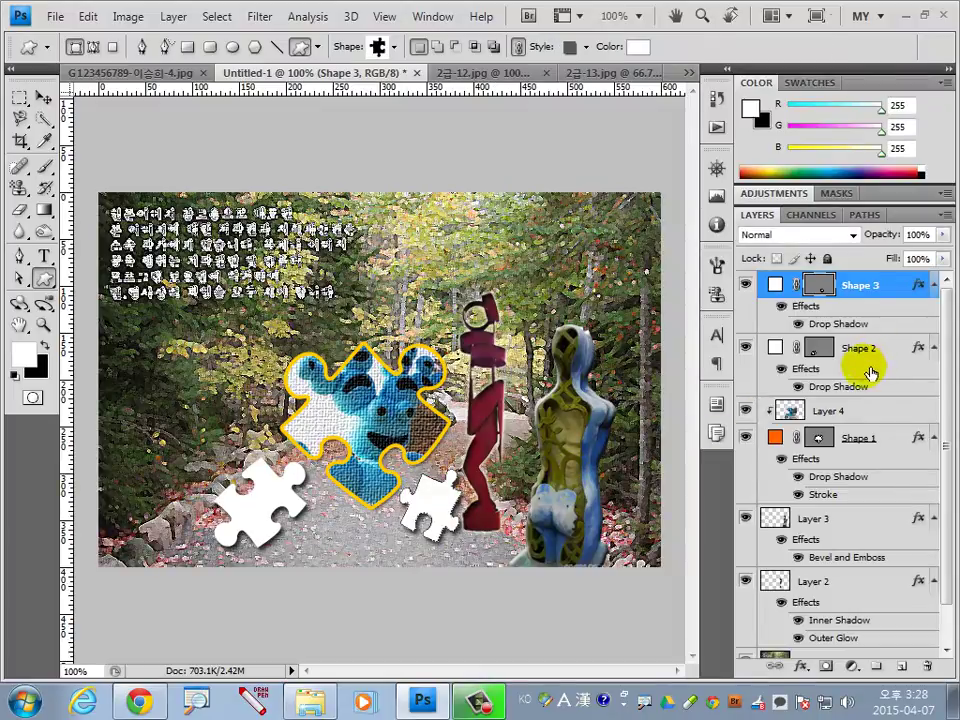
Step: Move all three puzzle-piece layers (Shape 3 to Shape 1) up-left, then nudge Shape 3 up-right
left_click(893, 440, "shift")
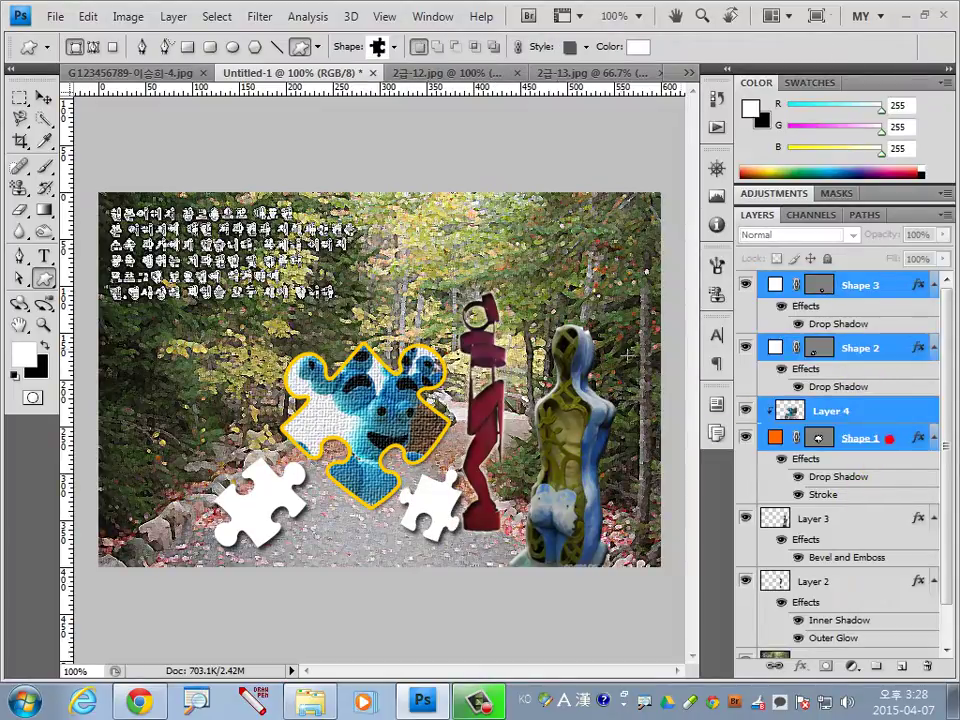
left_click(42, 97)
left_click_drag(417, 473, 368, 440)
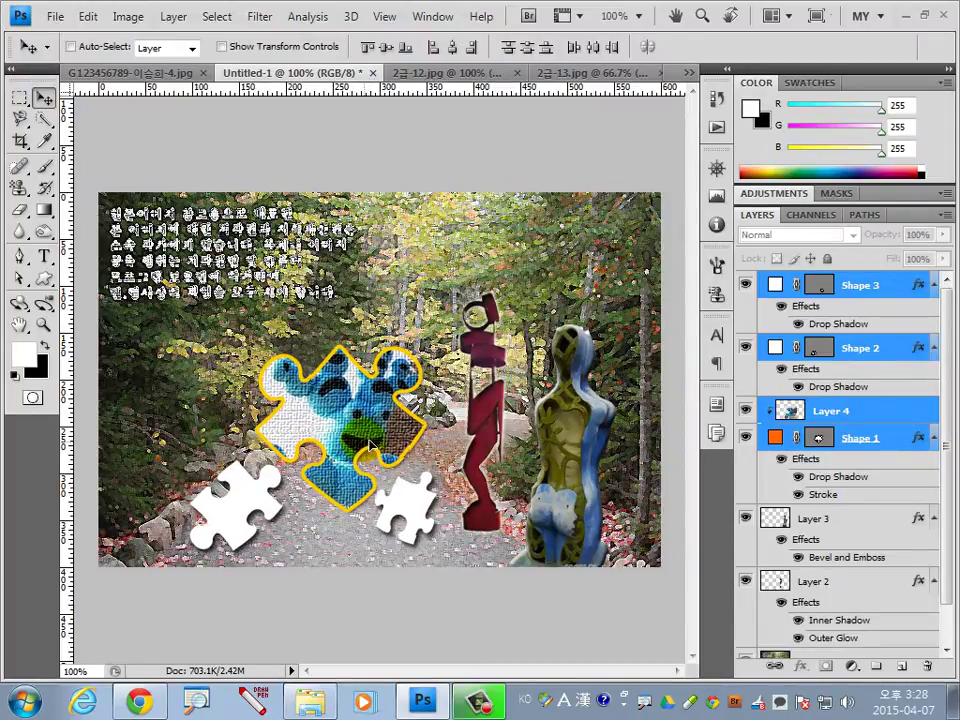
left_click(885, 287)
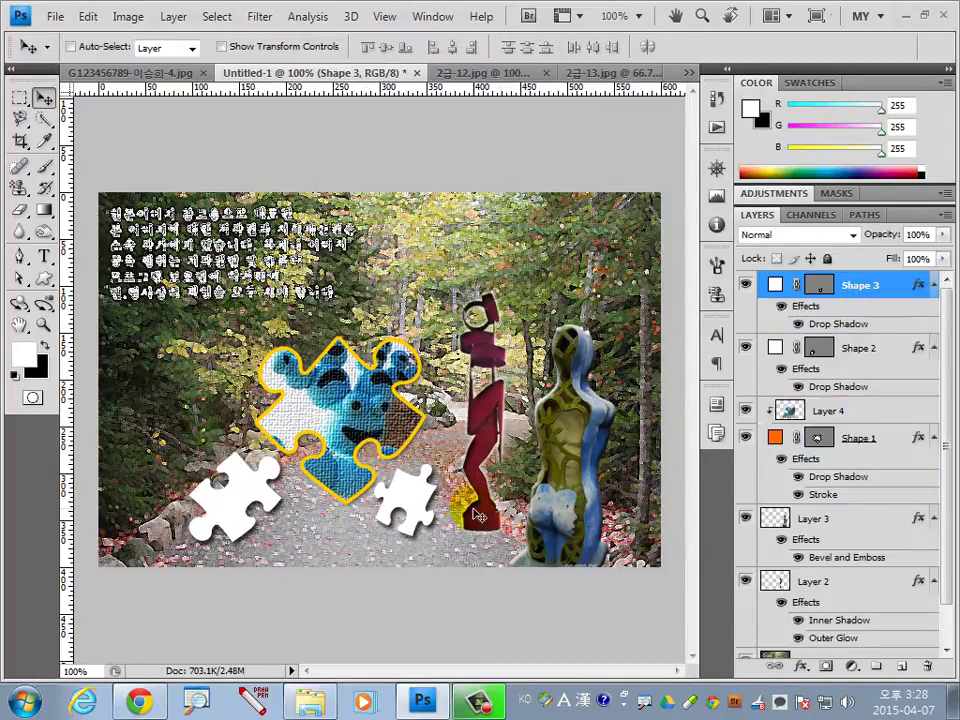
left_click_drag(407, 489, 436, 488)
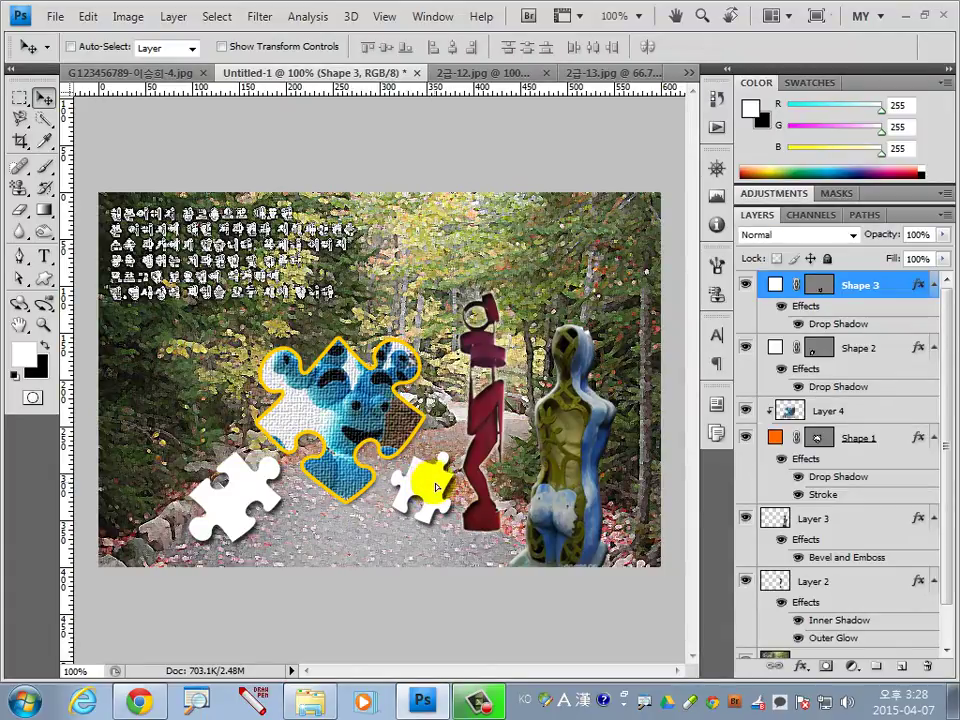
Step: Shift the red sculpture (Layer 2) and blue statue (Layer 3) further right on the path
left_click(490, 440, "ctrl")
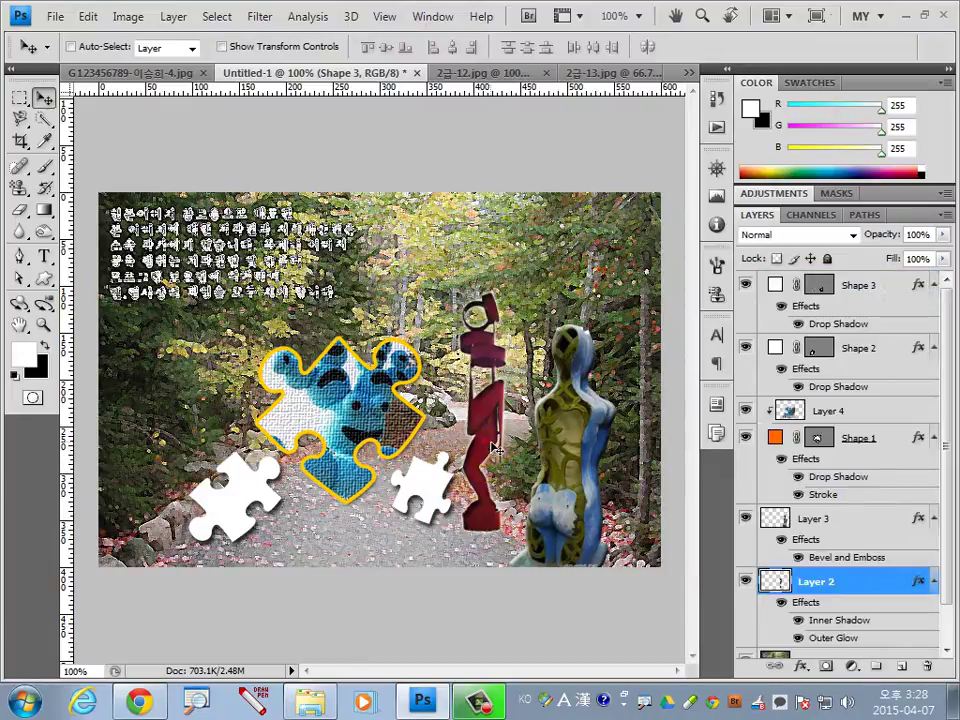
mouse_move(494, 438)
left_mouse_down()
mouse_move(568, 494)
mouse_move(618, 503)
left_mouse_up()
left_click(568, 500, "ctrl")
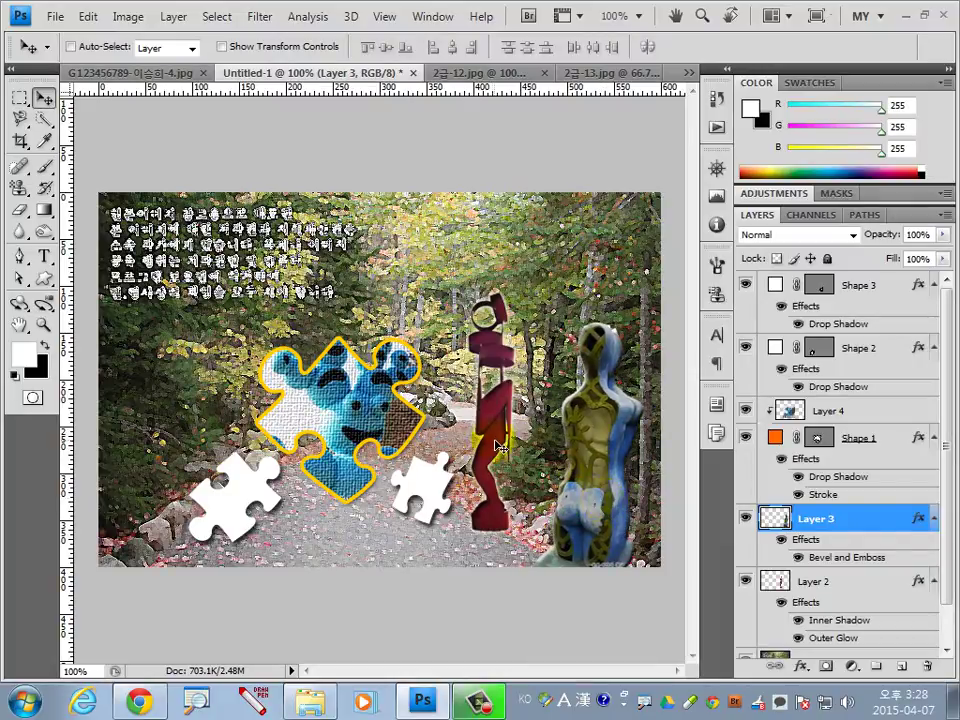
left_click(497, 444, "ctrl")
left_click_drag(497, 444, 512, 484)
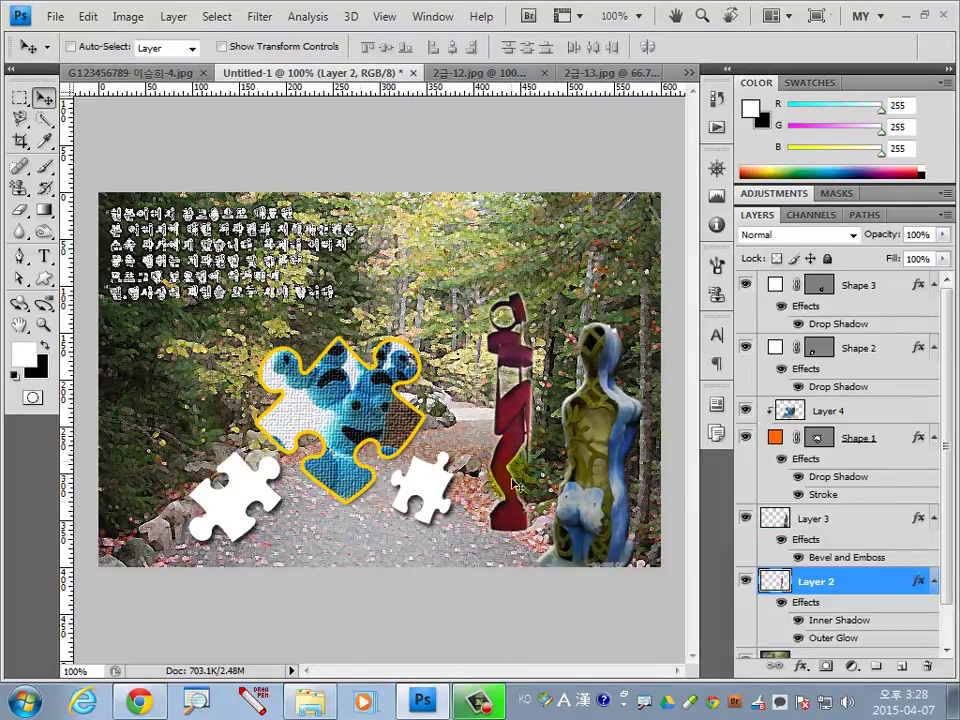
left_click(674, 527)
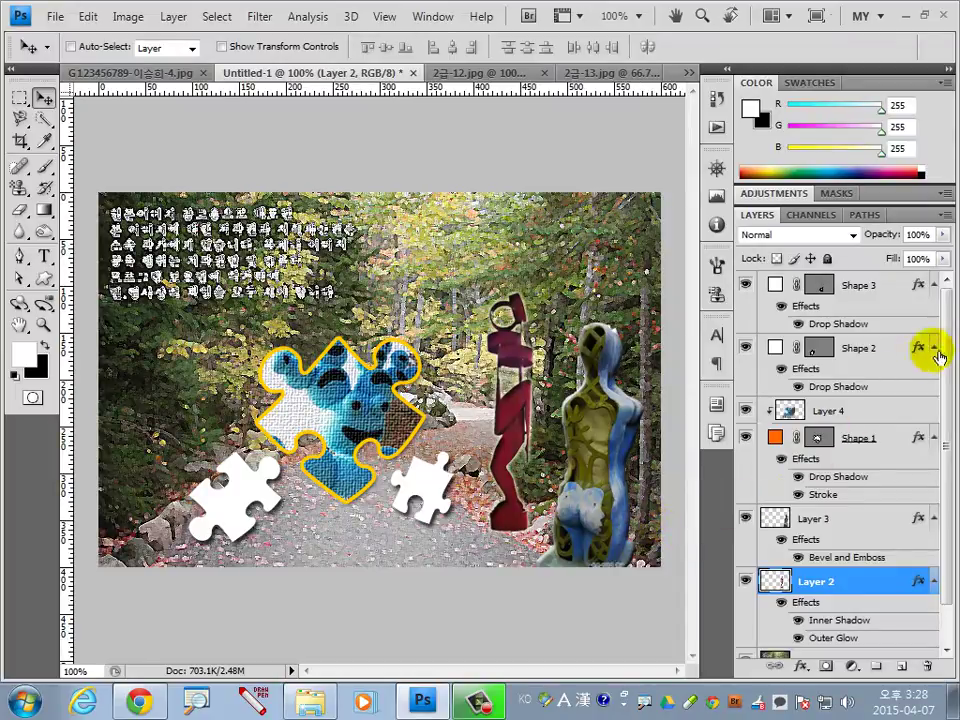
Step: Select the Shape 3 layer and begin changing the Type tool's 40 pt font size
left_click(876, 286)
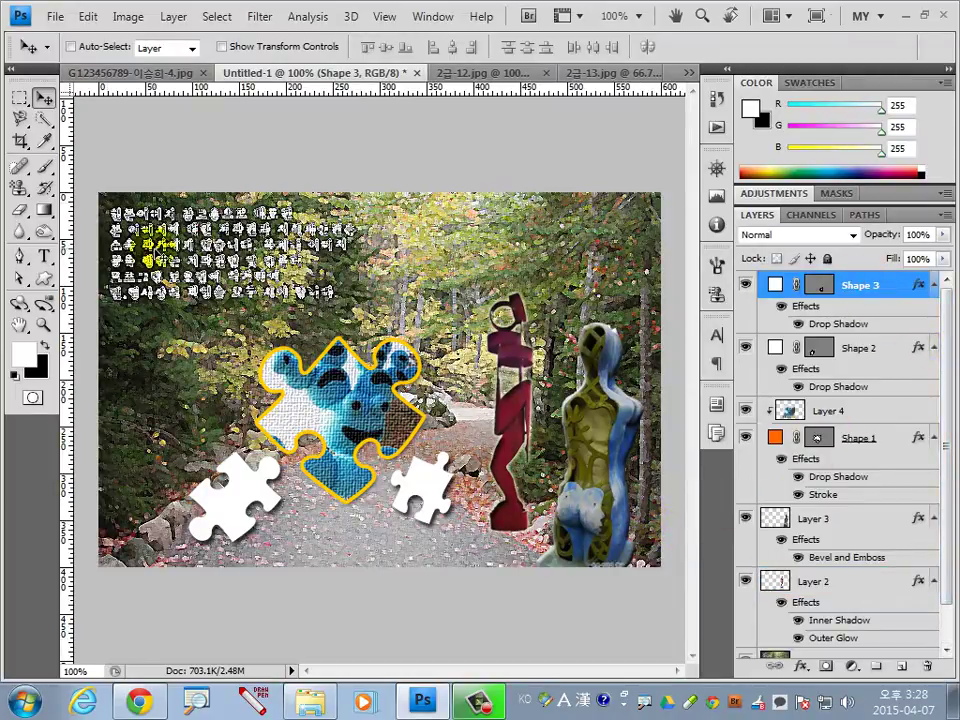
left_click(43, 256)
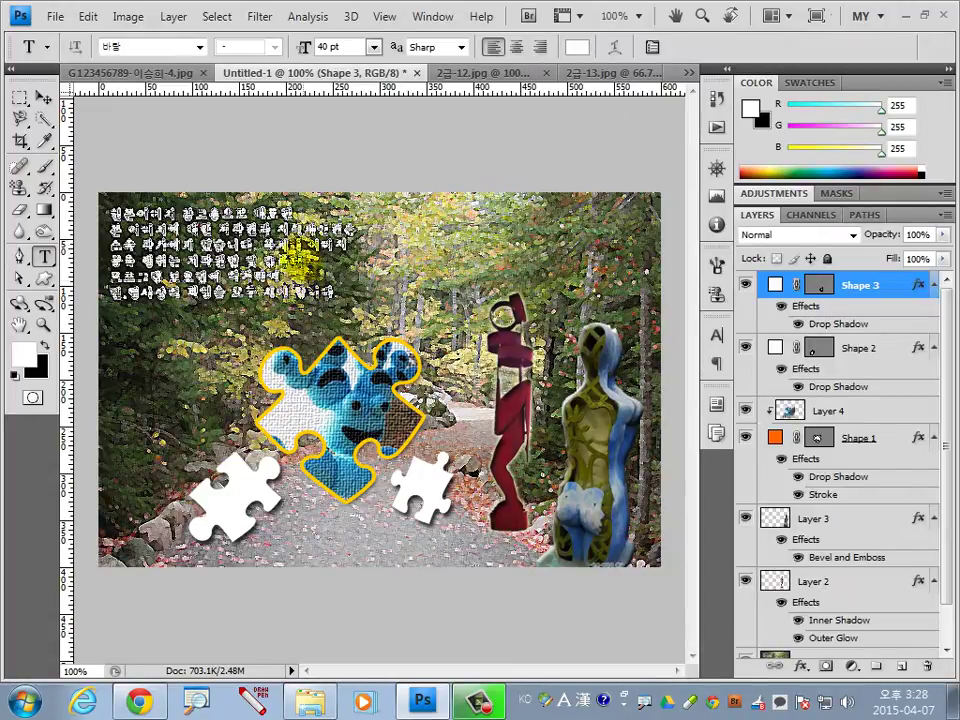
left_click(306, 46)
Step: Set the type to 25 pt teal 006666 and place the 'Bronze Sculptures' title upper middle
type("2")
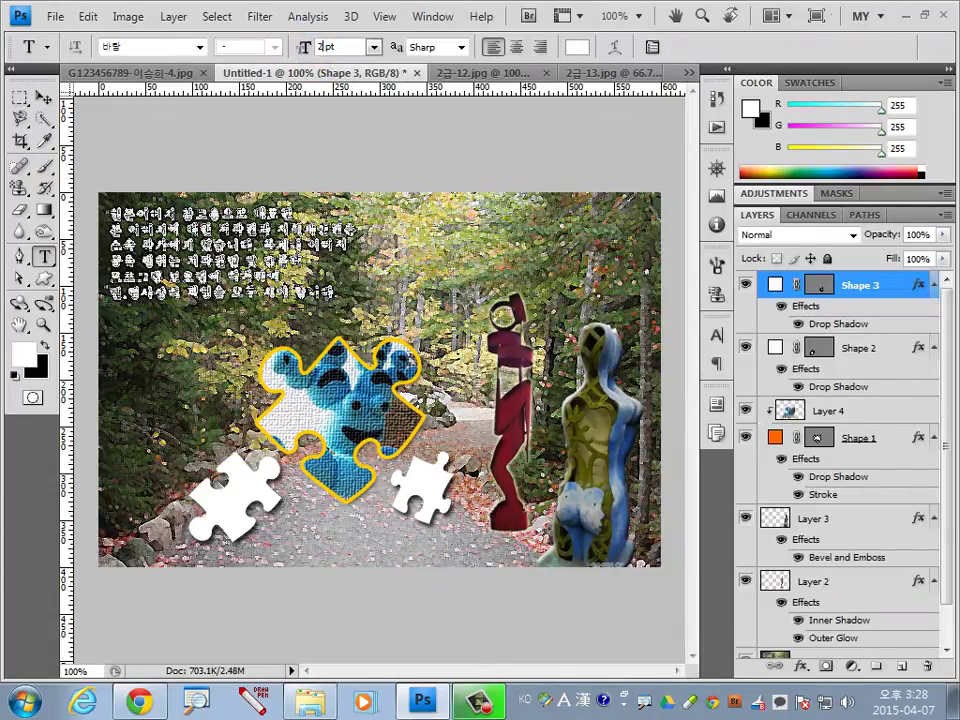
type("5")
key("Return")
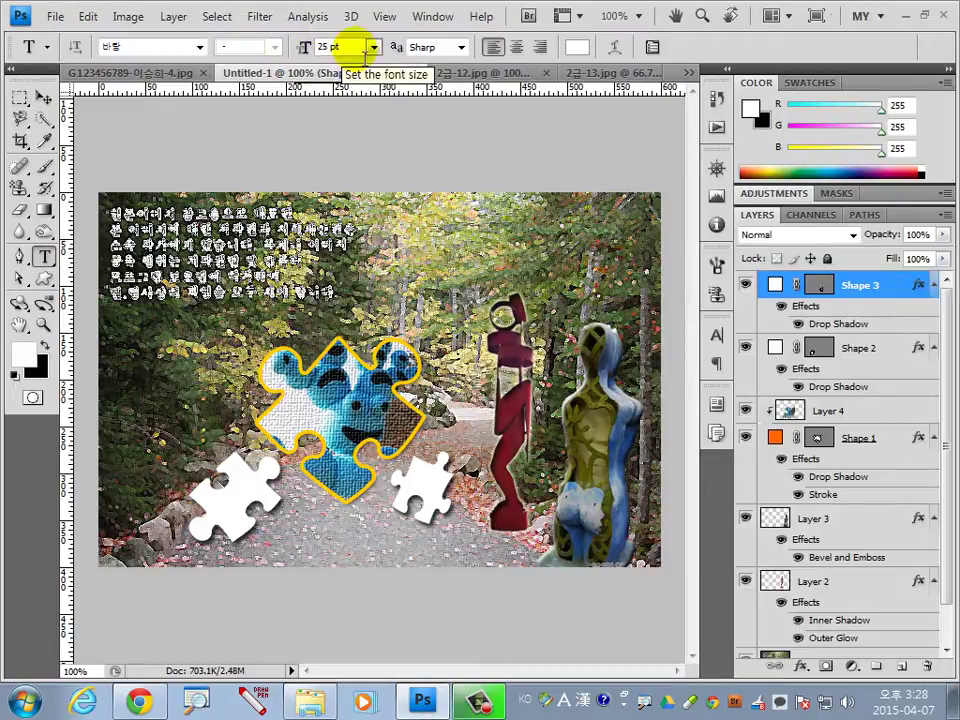
left_click(577, 47)
double_click(531, 490)
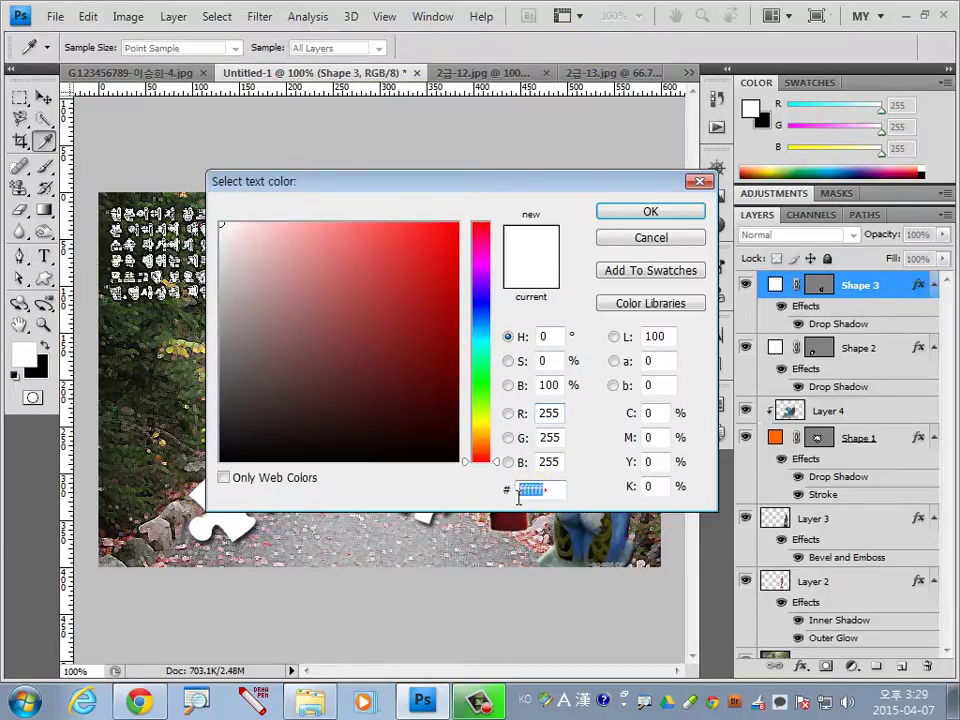
type("00")
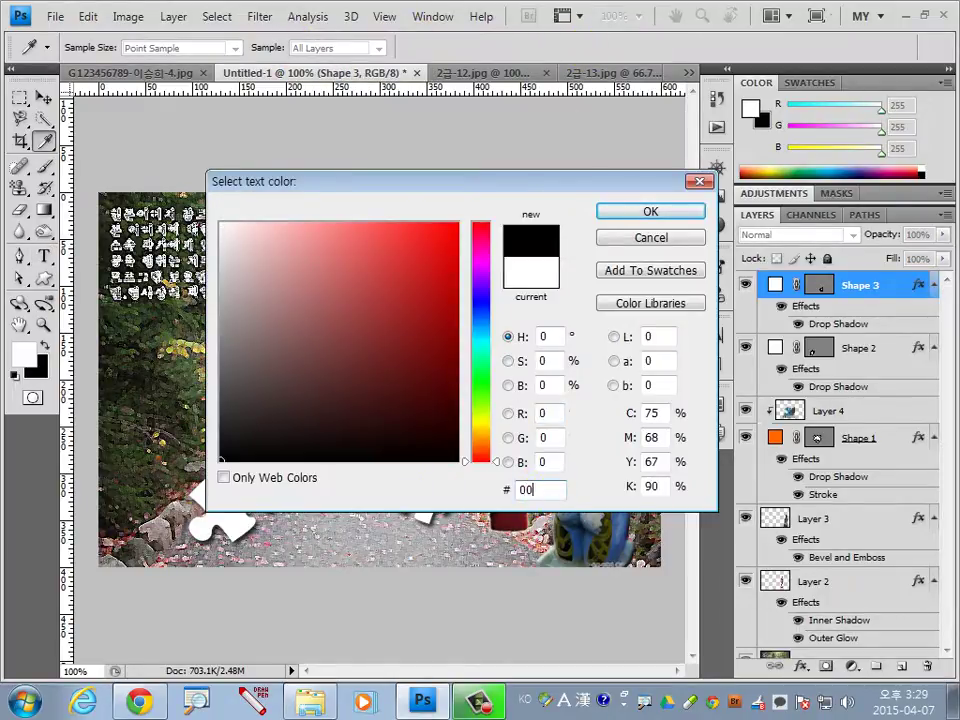
type("666")
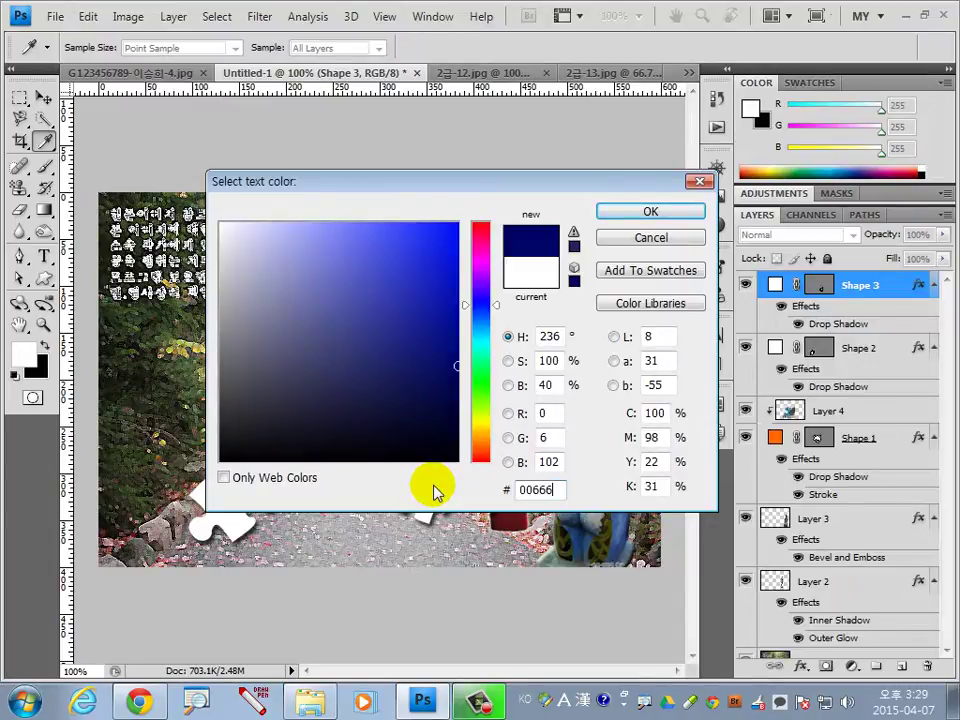
type("6")
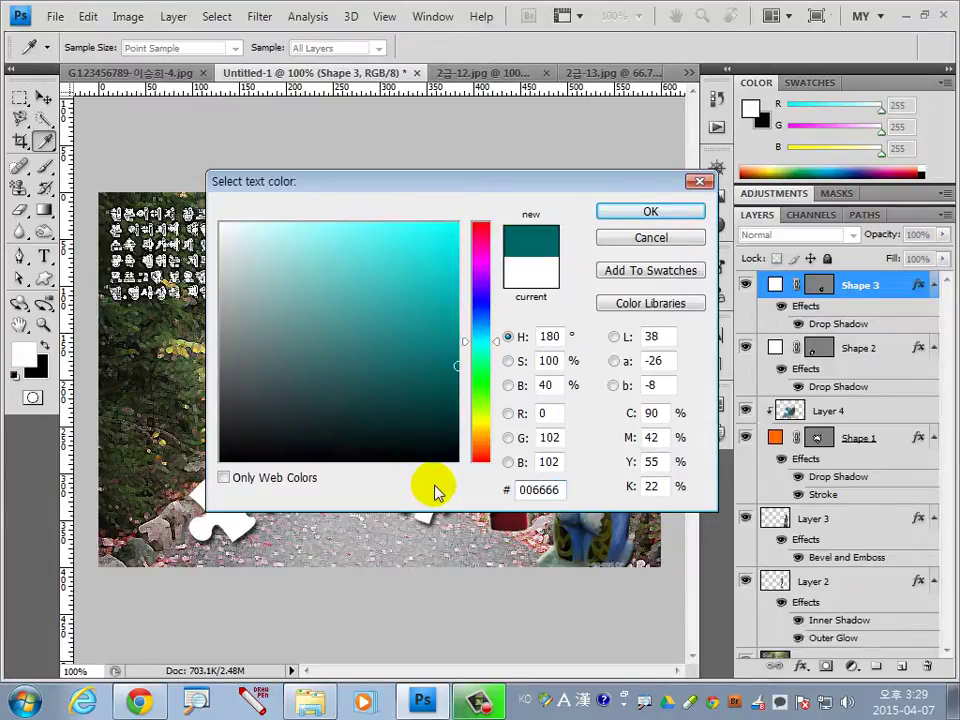
key("Return")
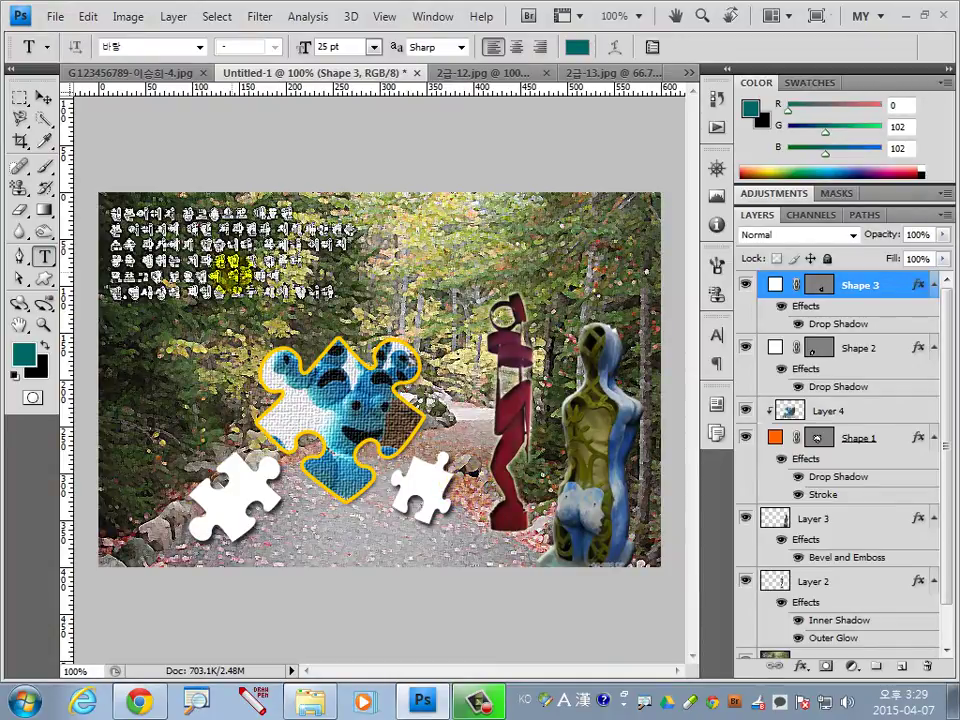
left_click(287, 278)
type("Pictures")
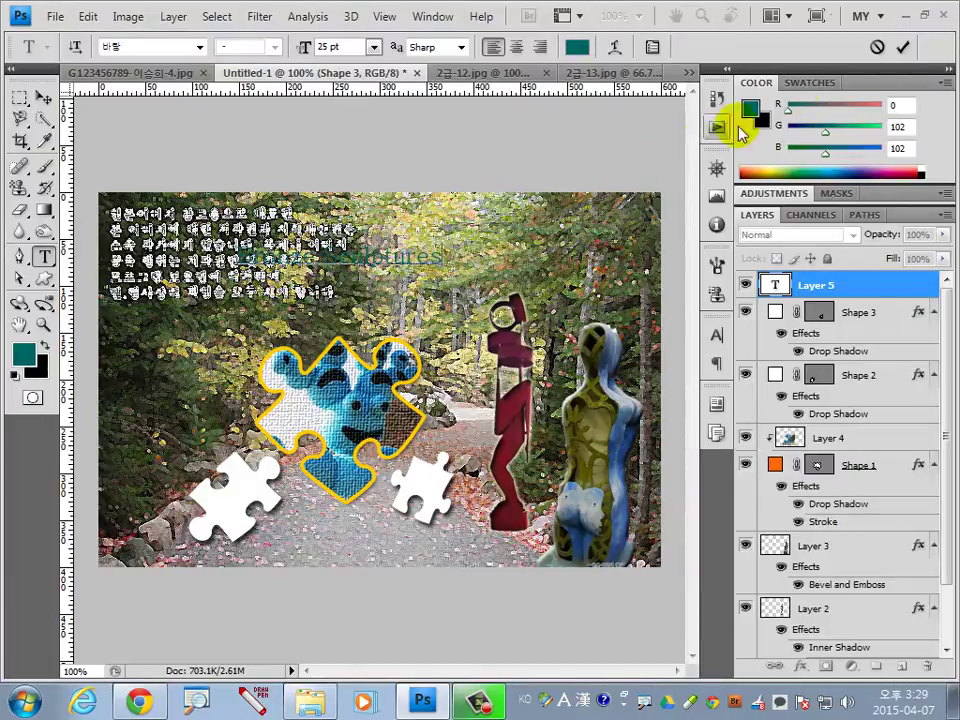
left_click(900, 48)
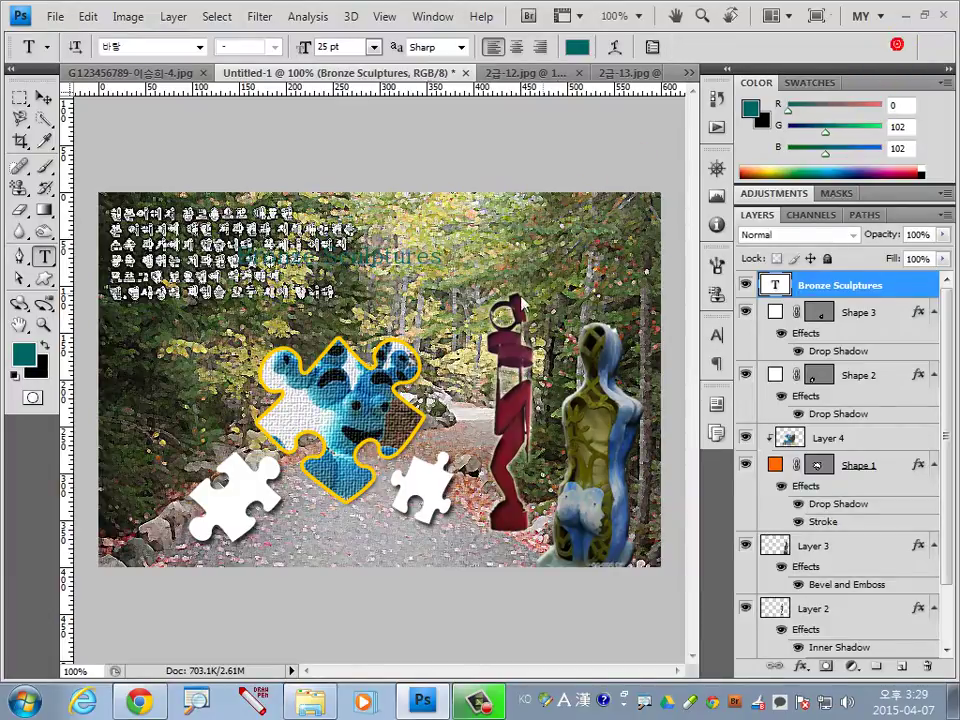
Step: Give the title a drop shadow and 2 px white stroke, then reopen it for editing
double_click(913, 289)
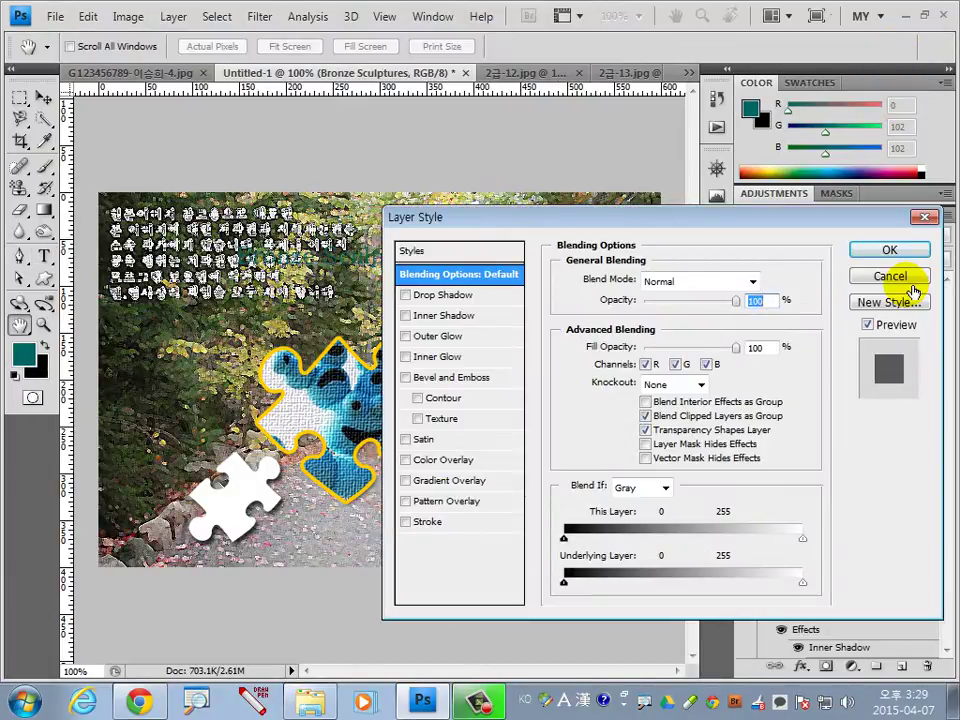
left_click(449, 299)
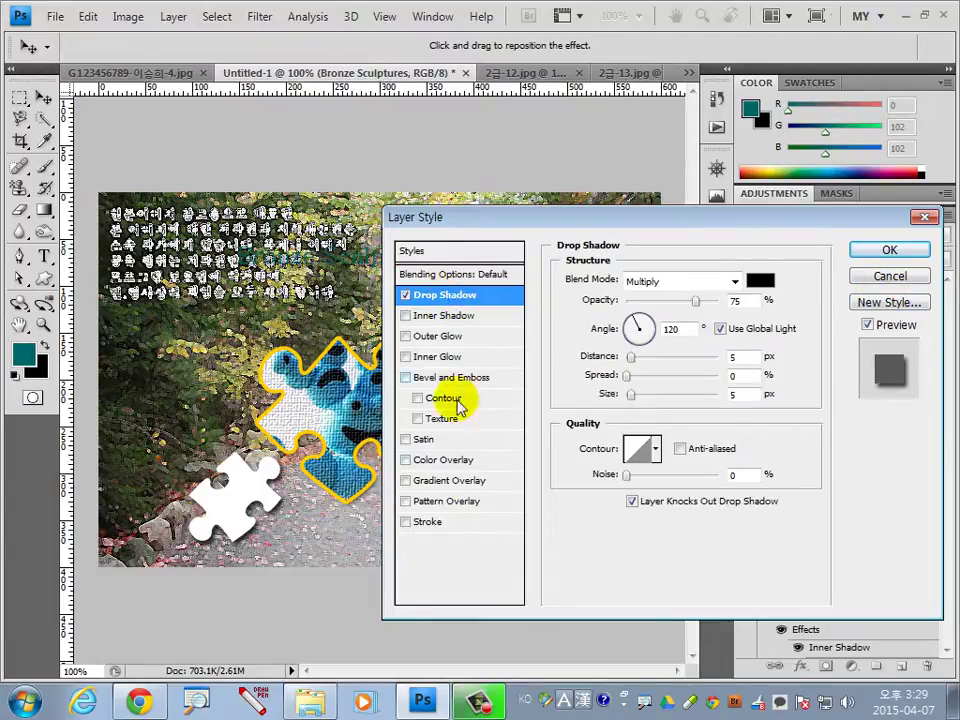
left_click(450, 522)
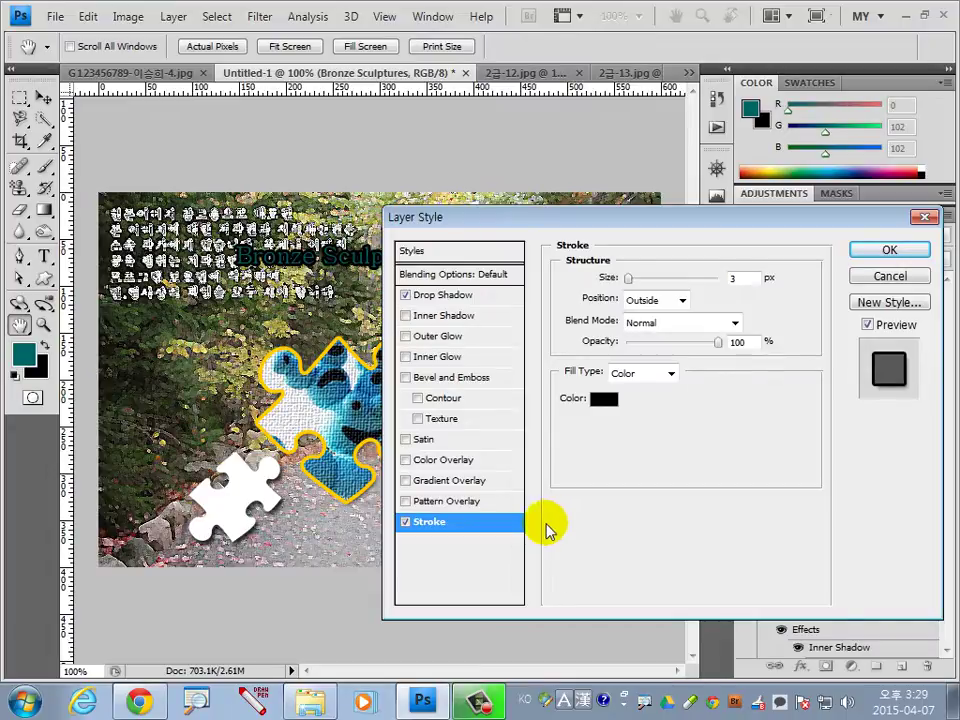
left_click(738, 278)
type("2")
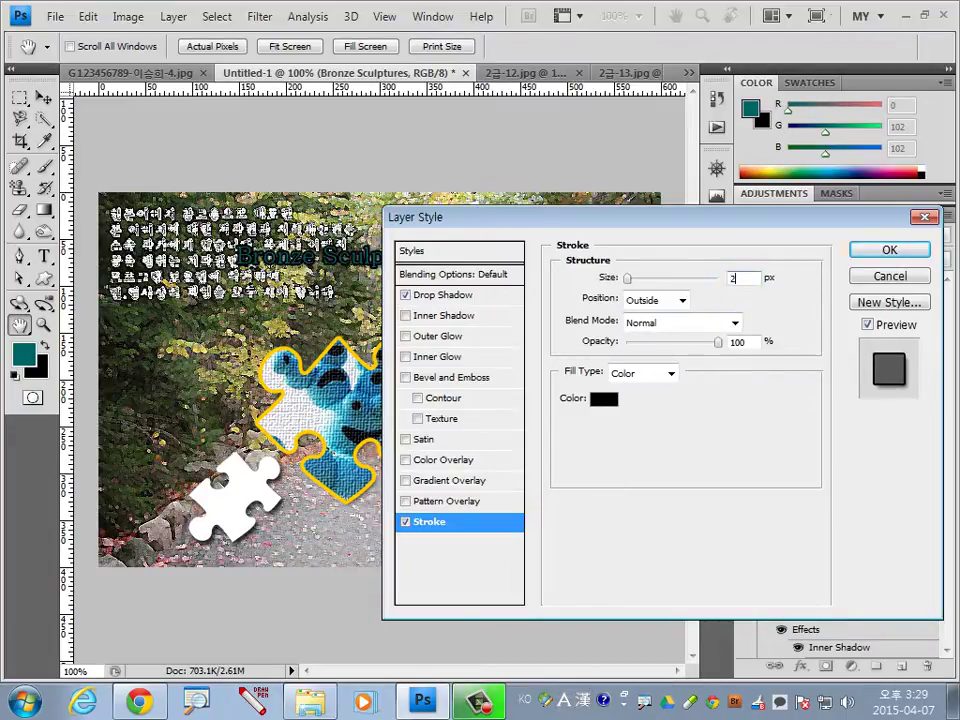
left_click(604, 399)
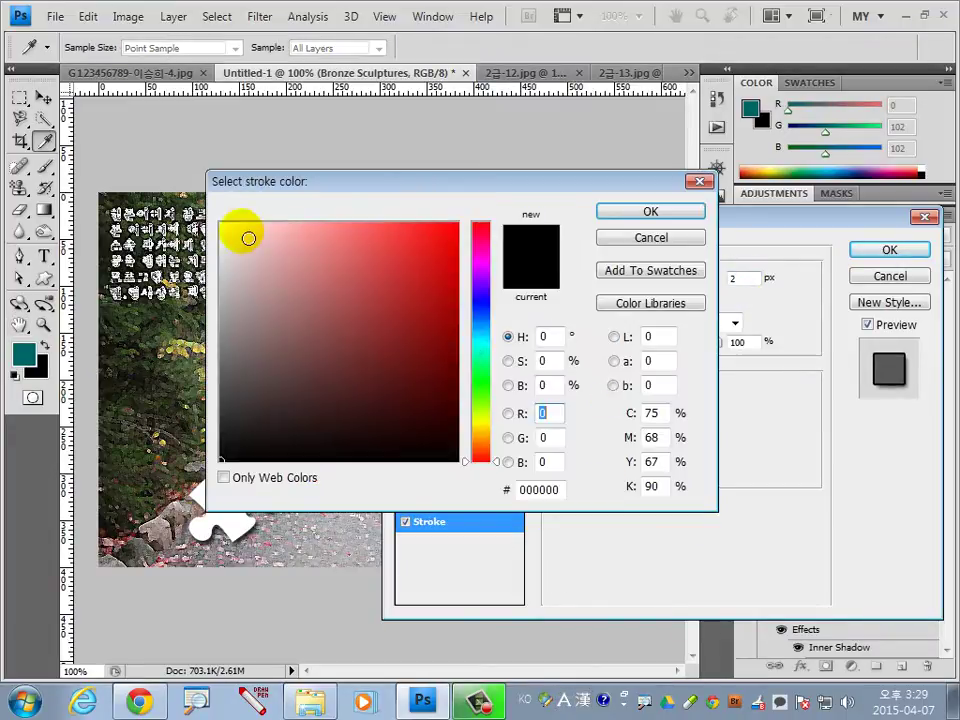
left_click_drag(230, 232, 225, 200)
left_click(645, 211)
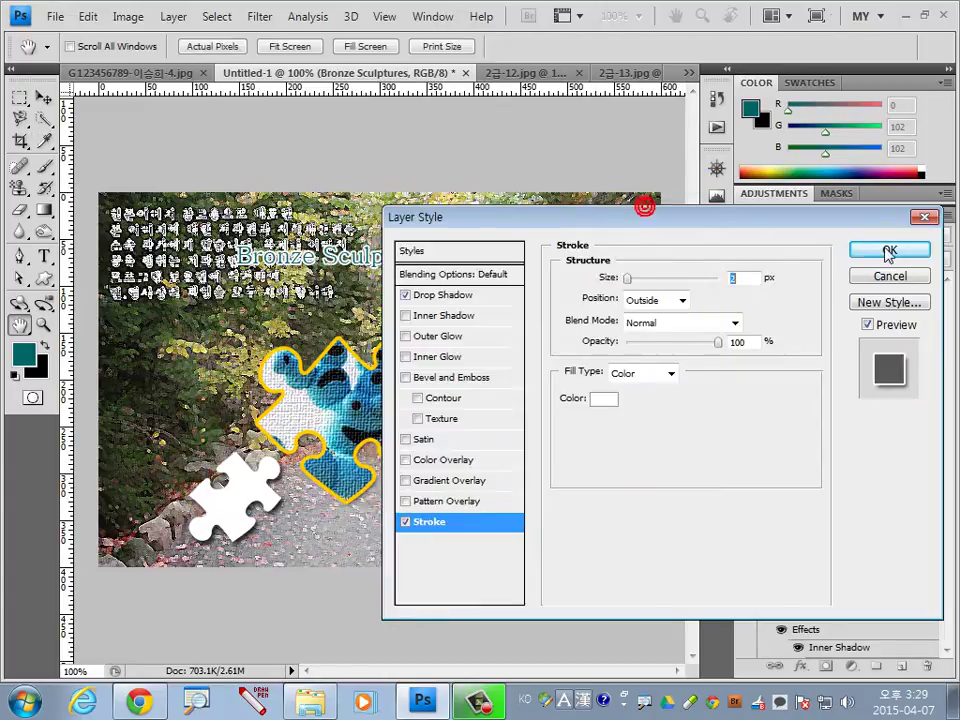
left_click(887, 249)
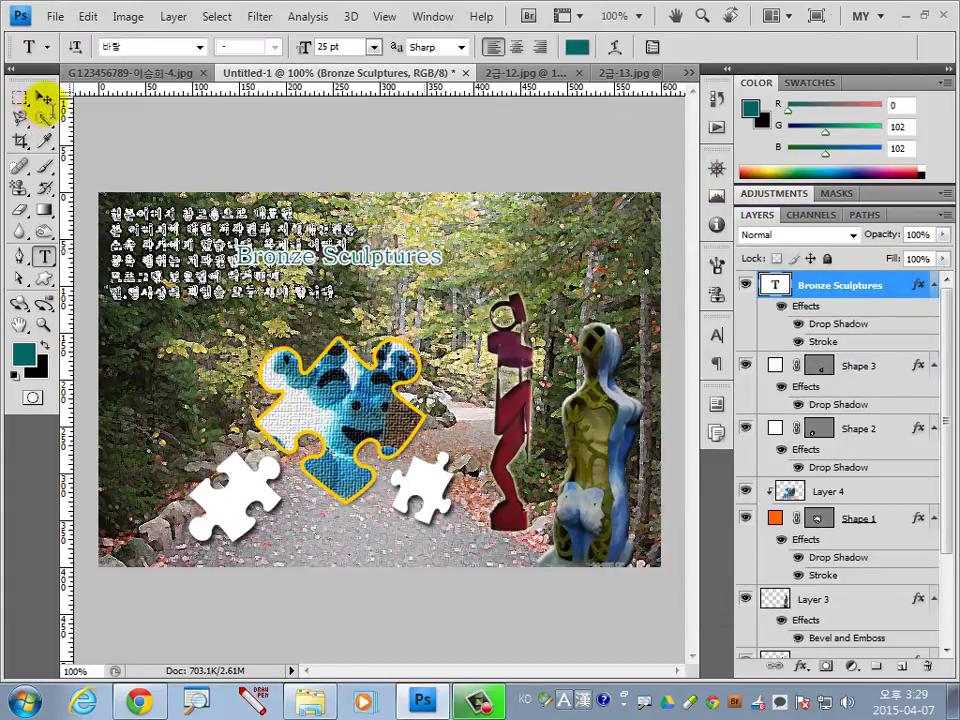
left_click(43, 97)
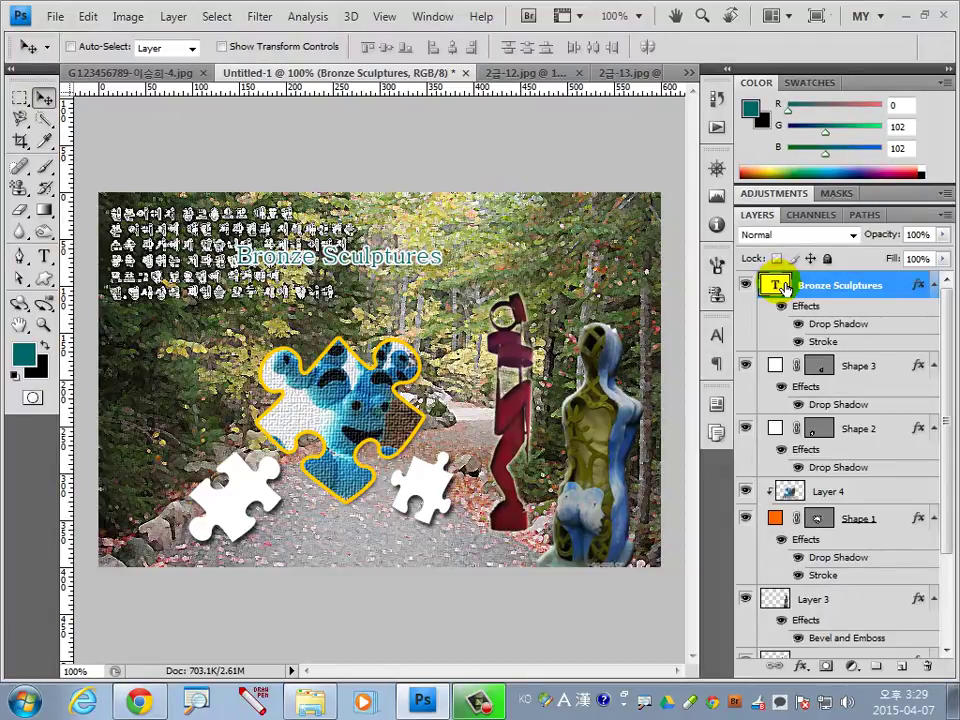
double_click(776, 286)
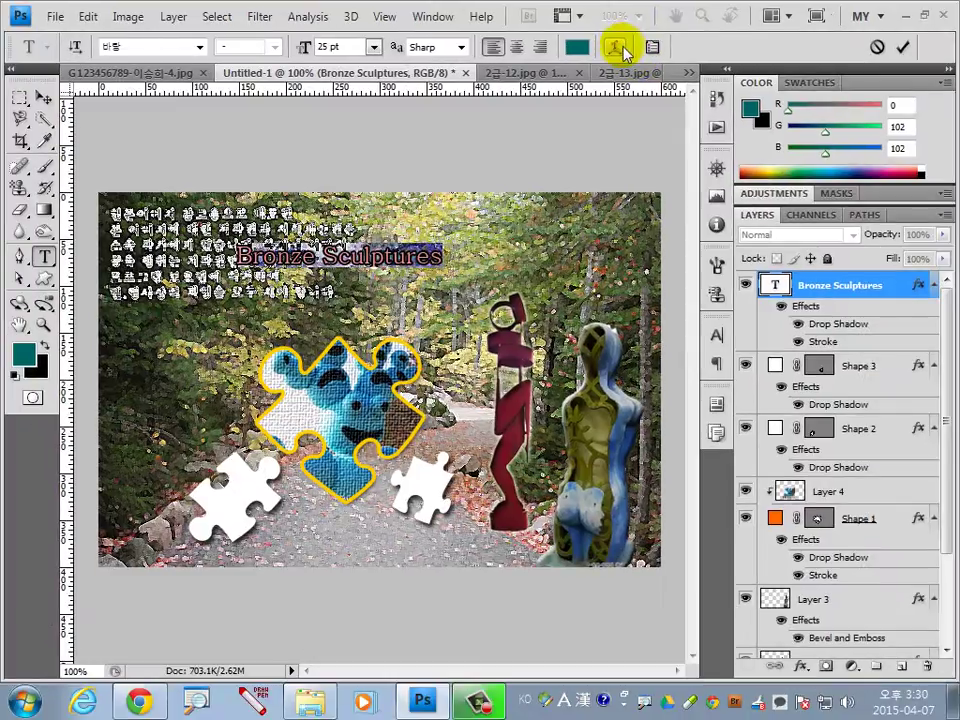
Step: Warp the 'Bronze Sculptures' title into an Arc with +50 bend and commit it
left_click(614, 47)
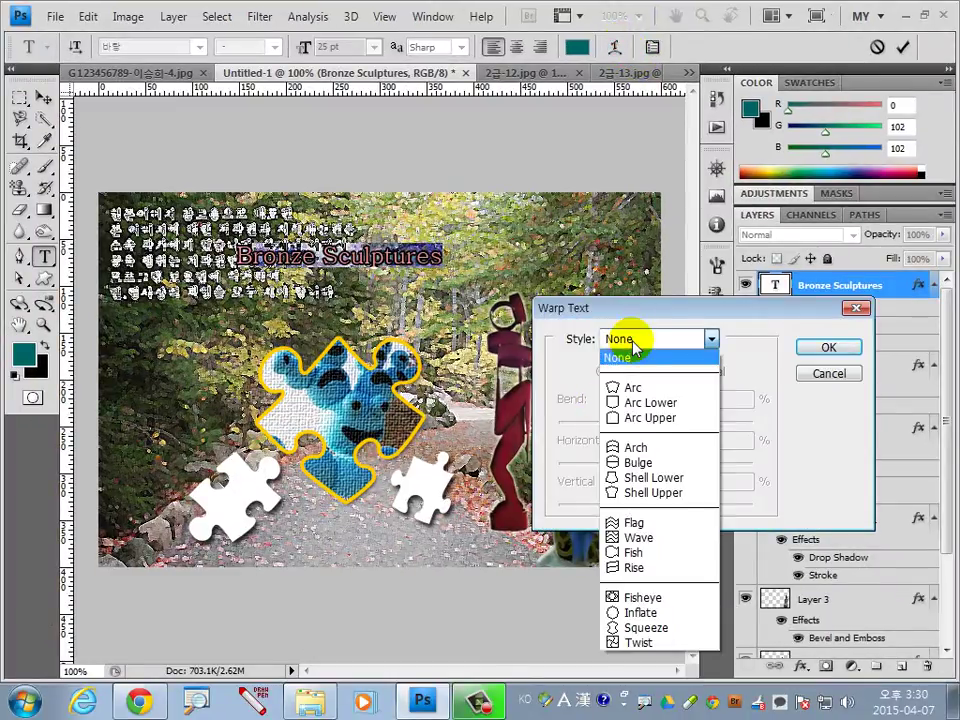
left_click(636, 387)
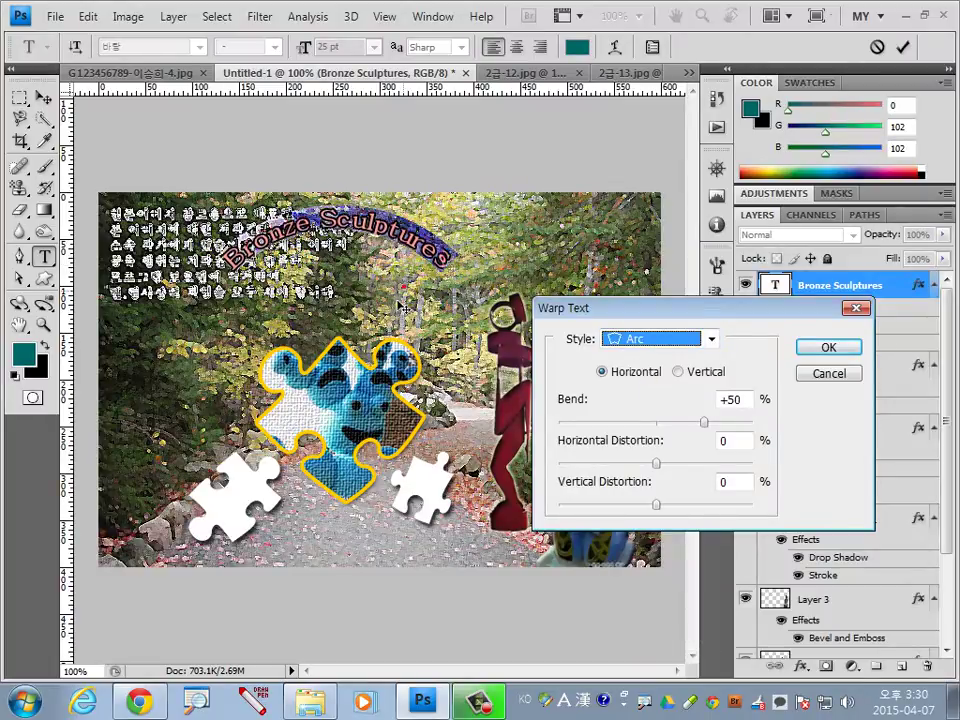
left_click(828, 347)
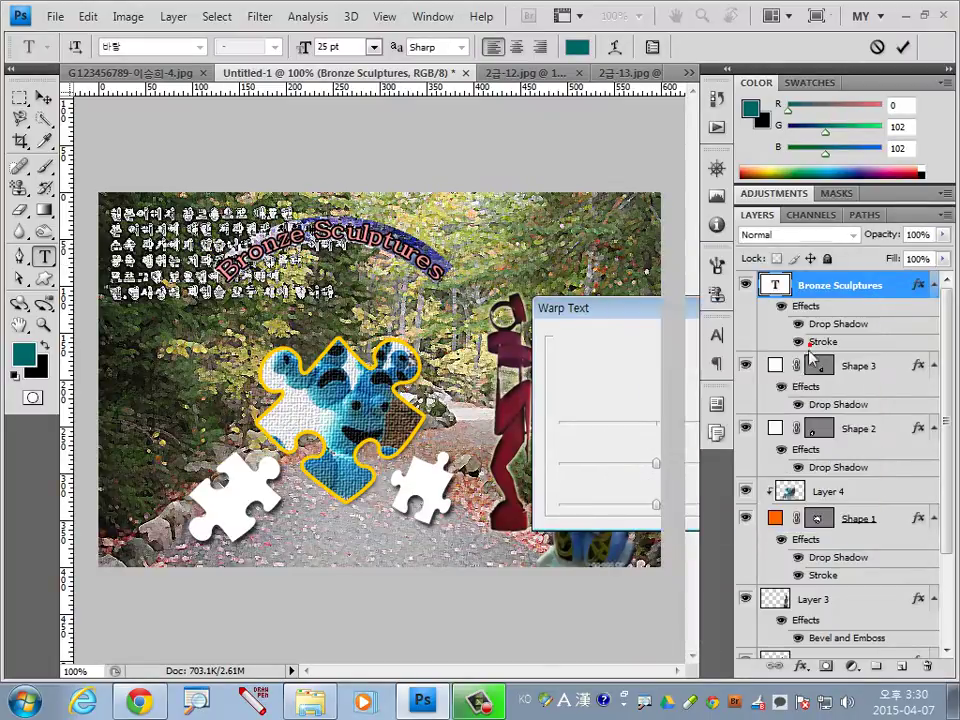
left_click(902, 47)
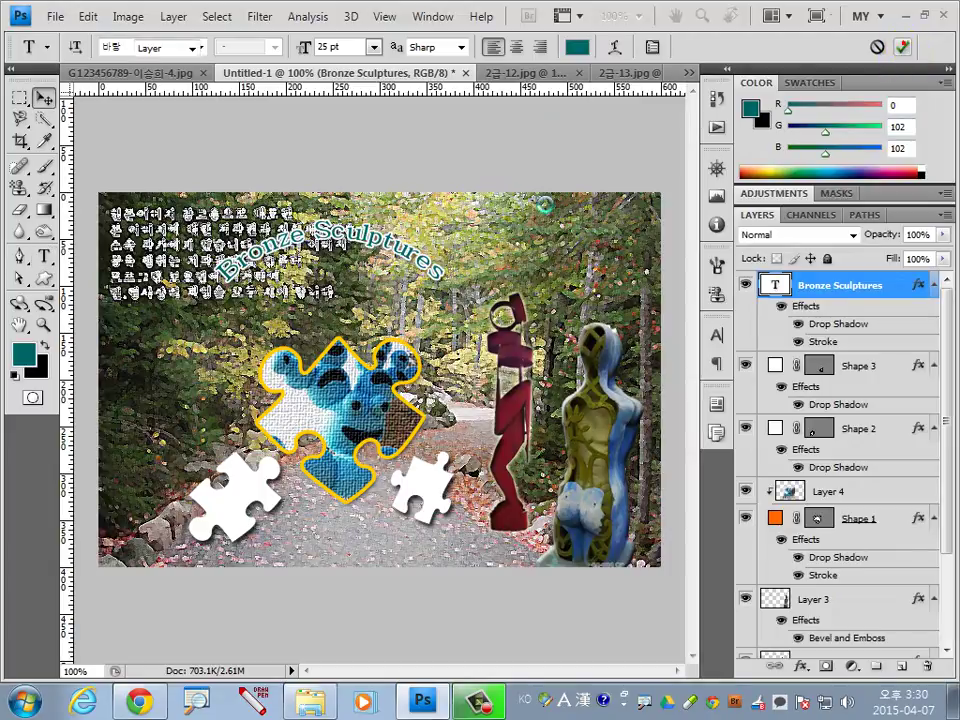
left_click(43, 97)
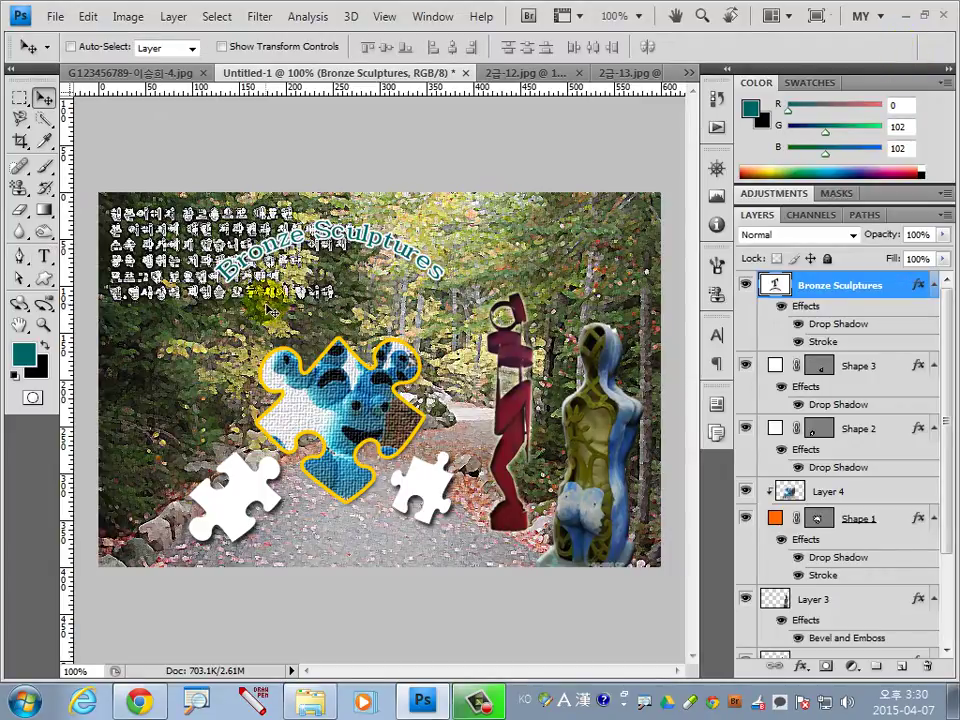
left_click(43, 256)
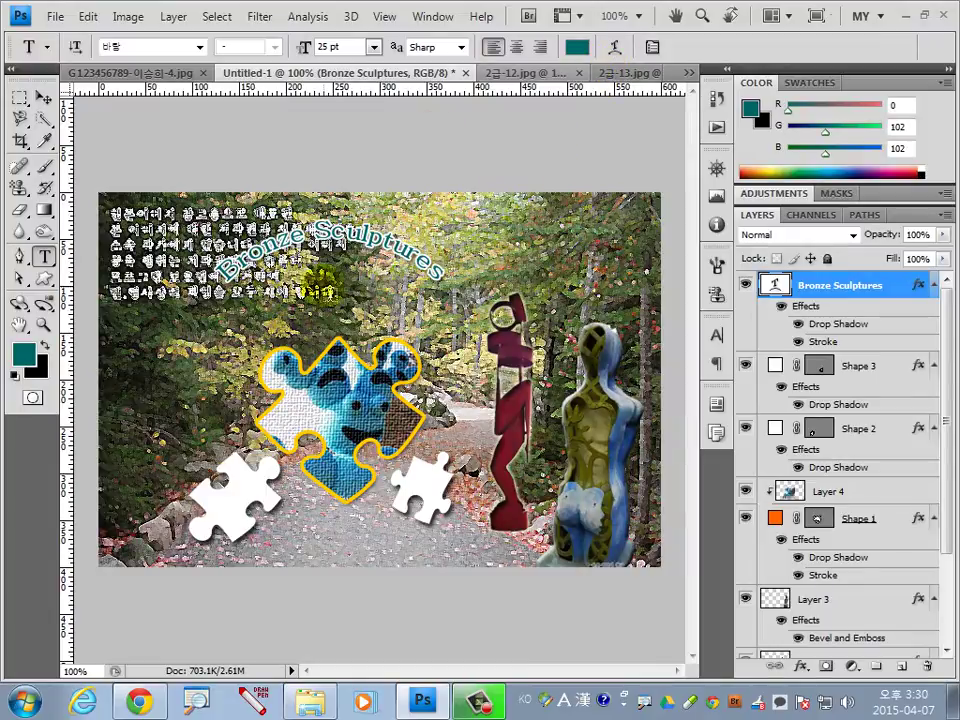
Step: Start a new text line below the Korean paragraph with white text colour
left_click(174, 242)
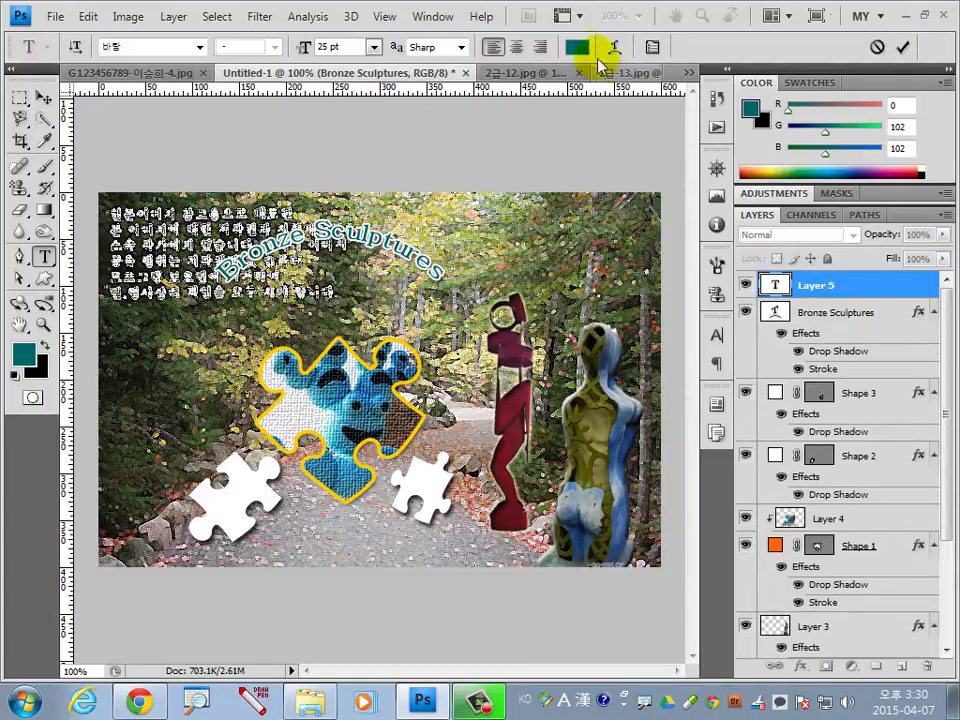
left_click(577, 47)
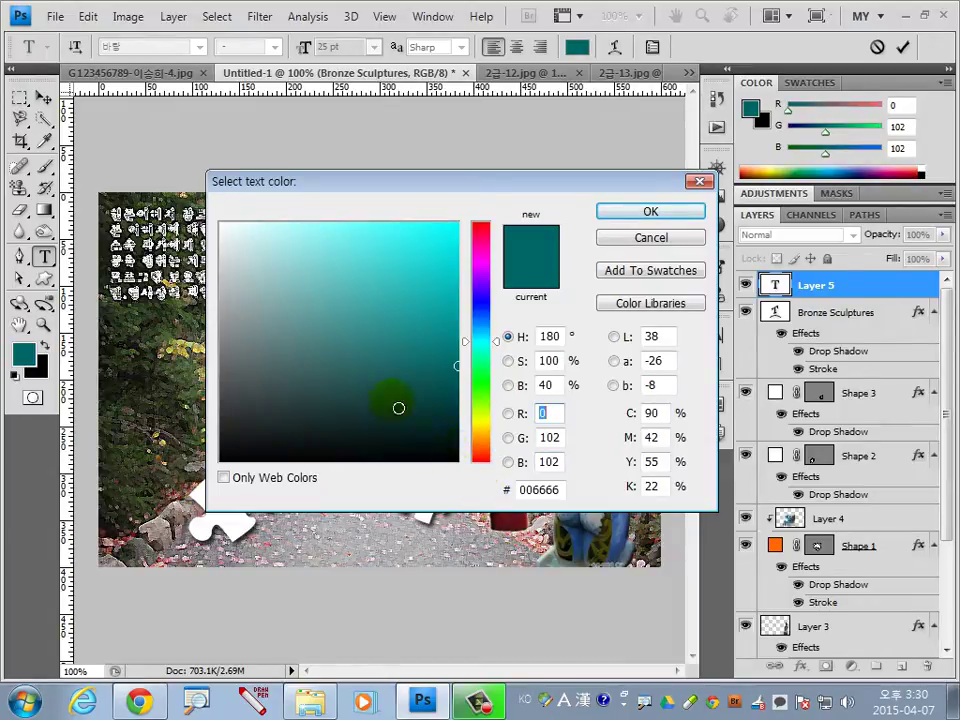
left_click(222, 224)
left_click(646, 211)
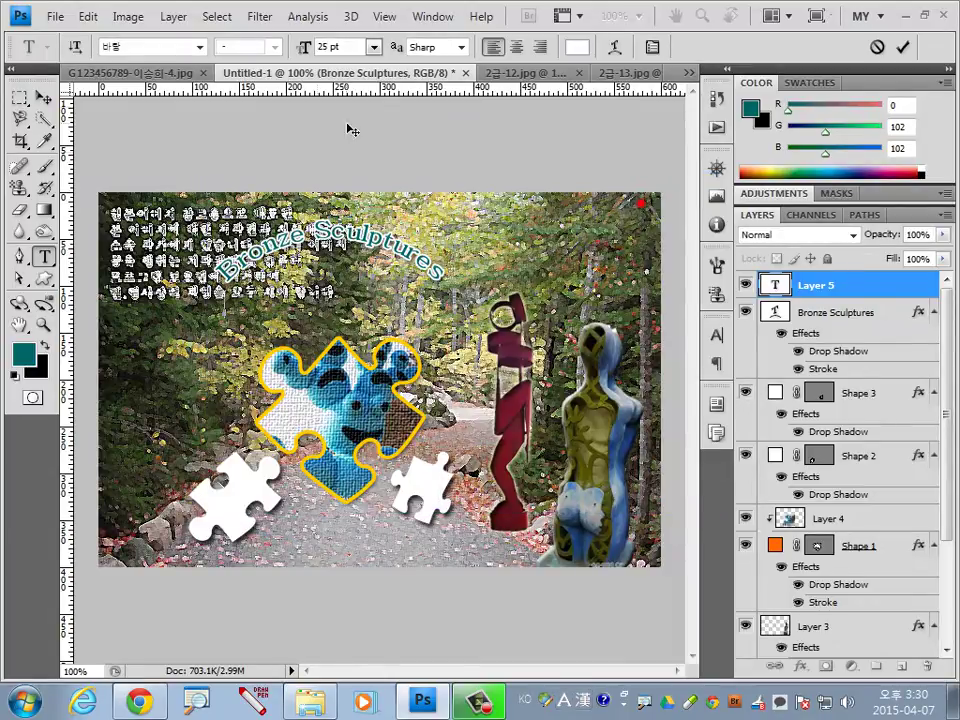
Step: Set font 돋움 at 24 pt and commit the line '자연과 함께 숨쉬는 공원'
left_click(200, 47)
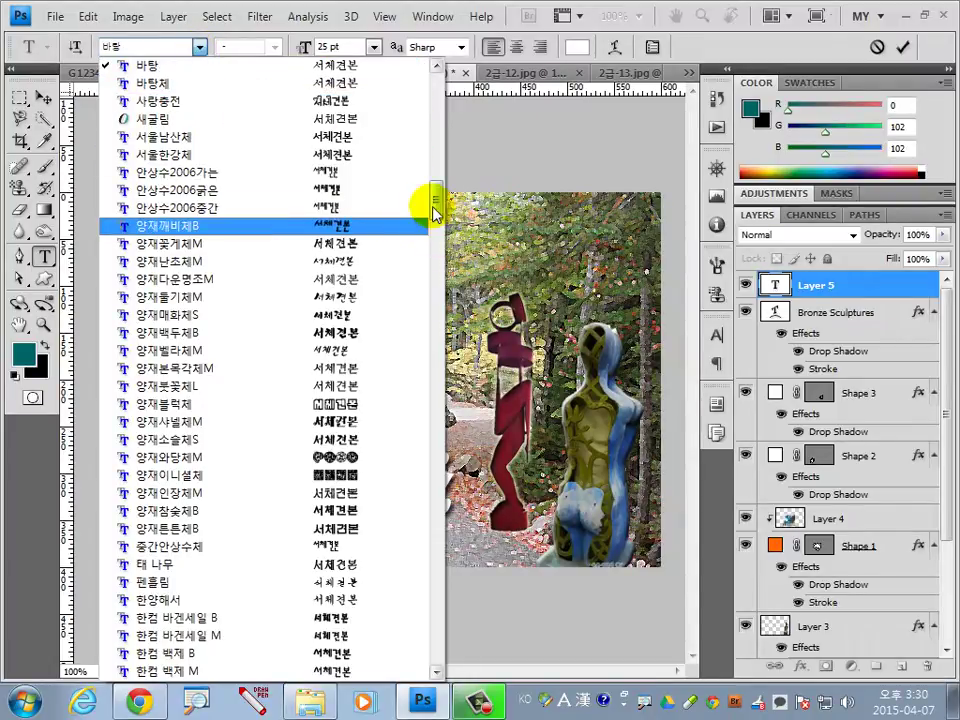
left_click_drag(436, 213, 435, 167)
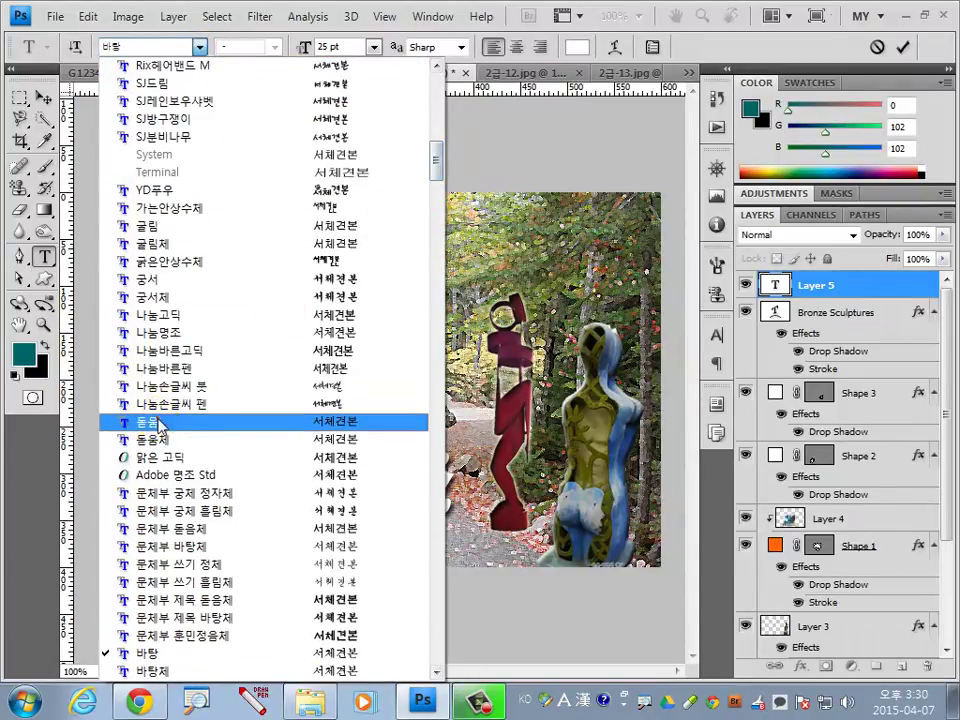
left_click(158, 424)
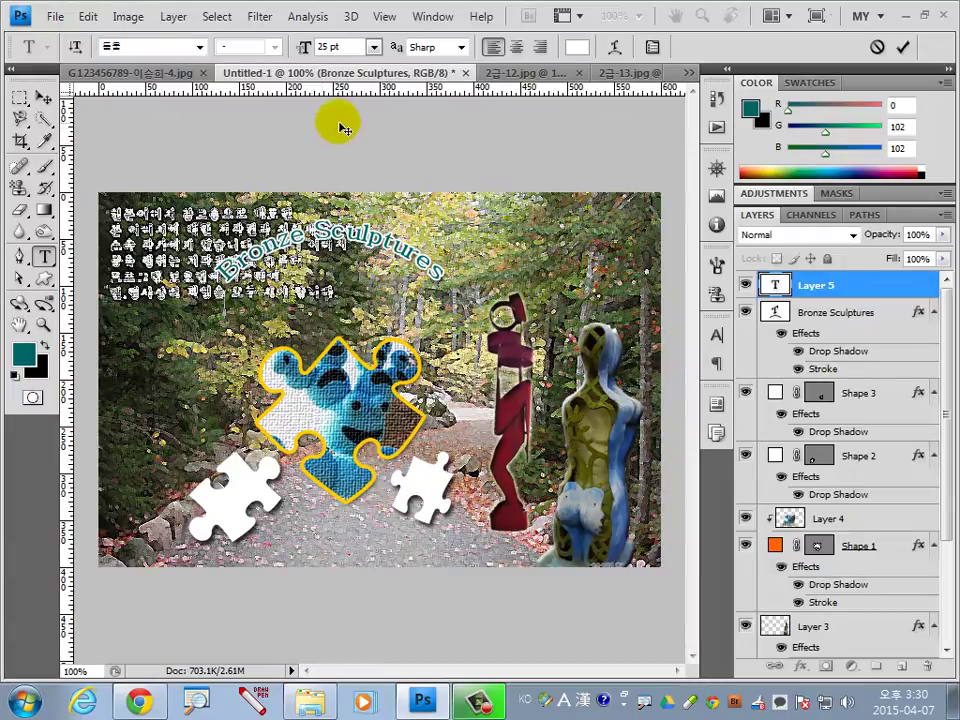
left_click(330, 47)
type("24")
type("자연과 함께 숨쉬는 공원")
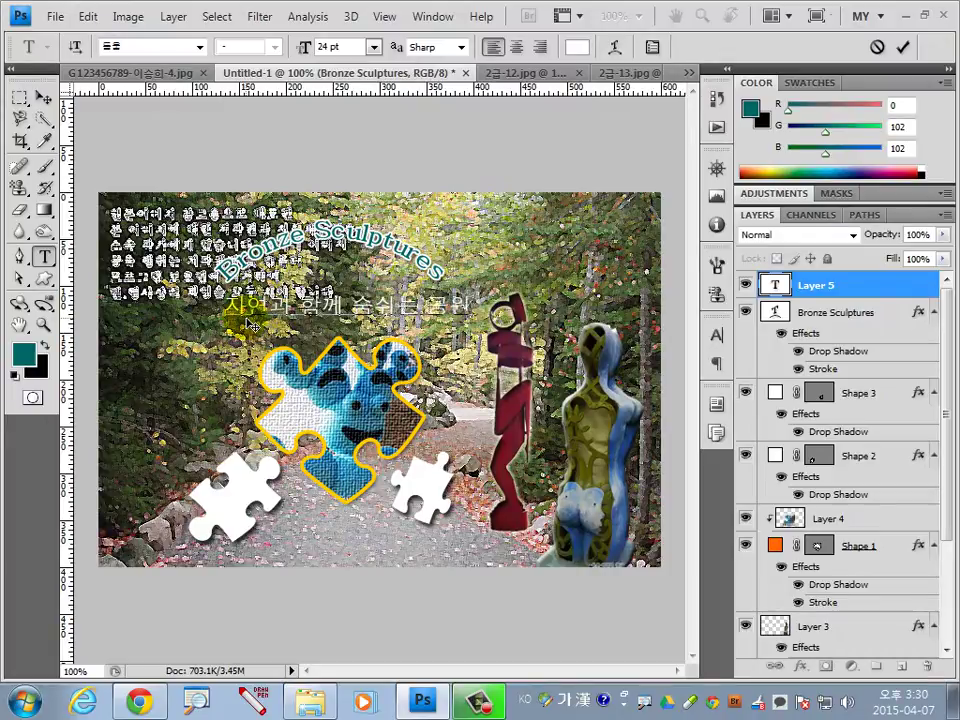
left_click(903, 47)
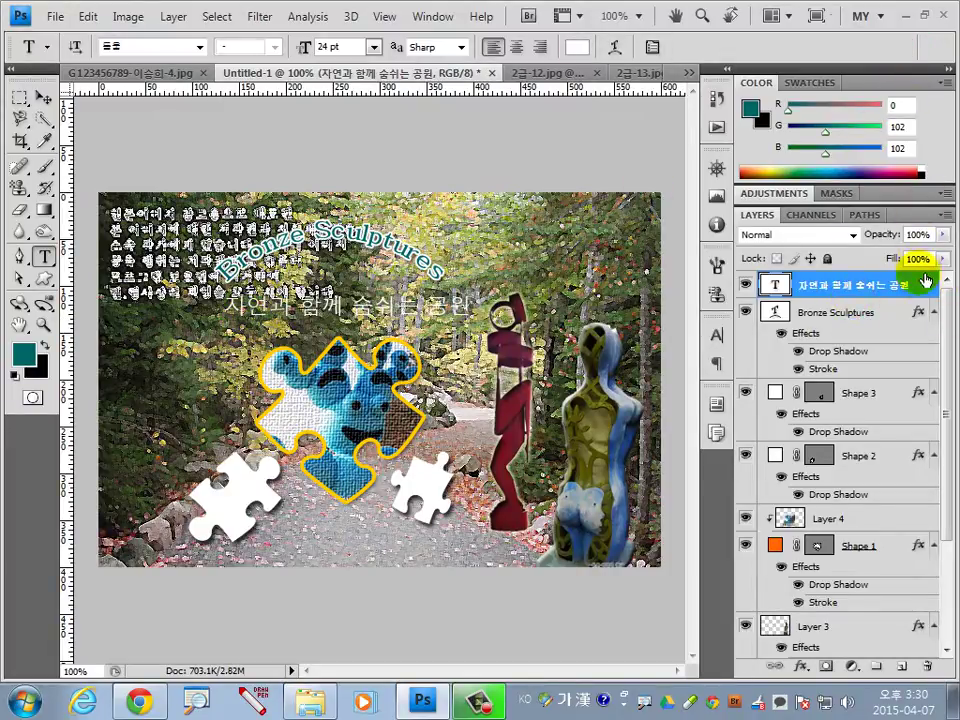
Step: Add a 2 px dark red 660000 stroke to the Korean line, then reopen it for editing
double_click(928, 284)
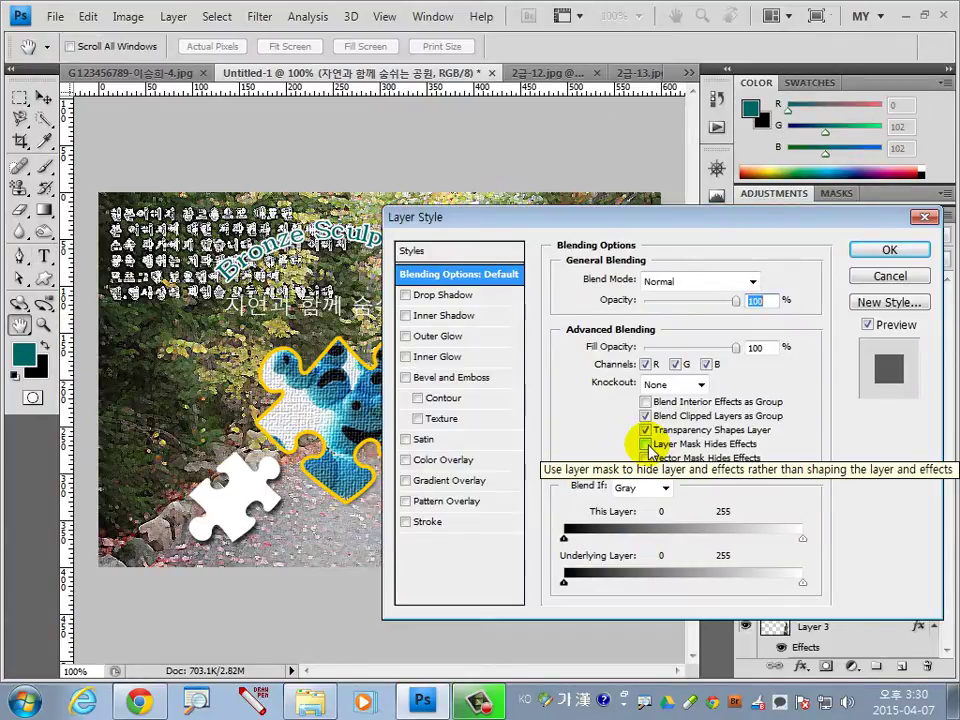
left_click(405, 521)
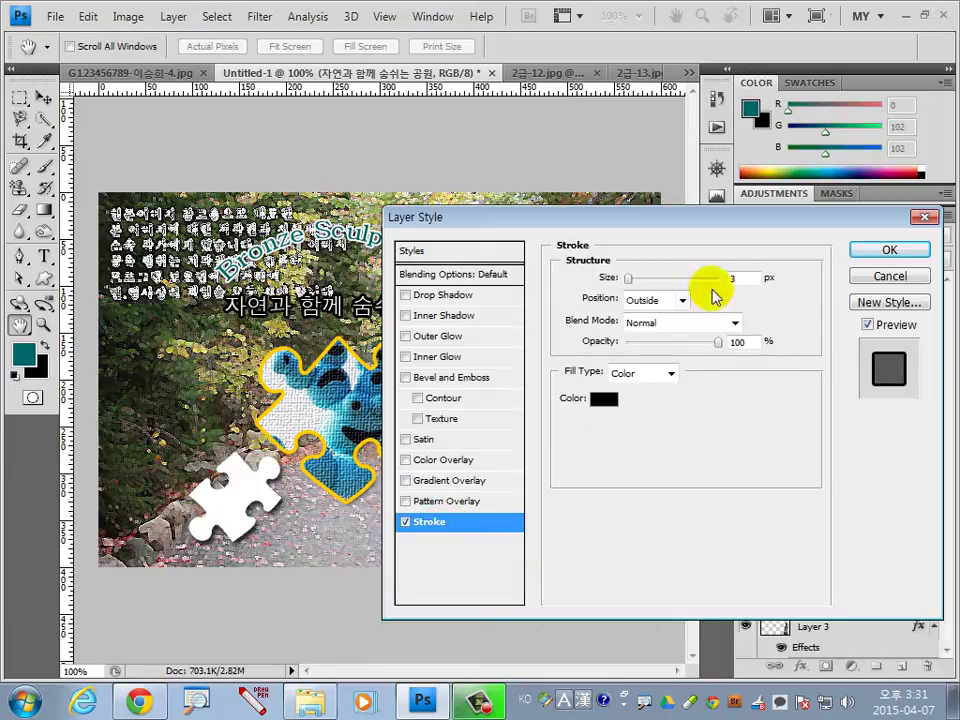
left_click_drag(655, 280, 640, 279)
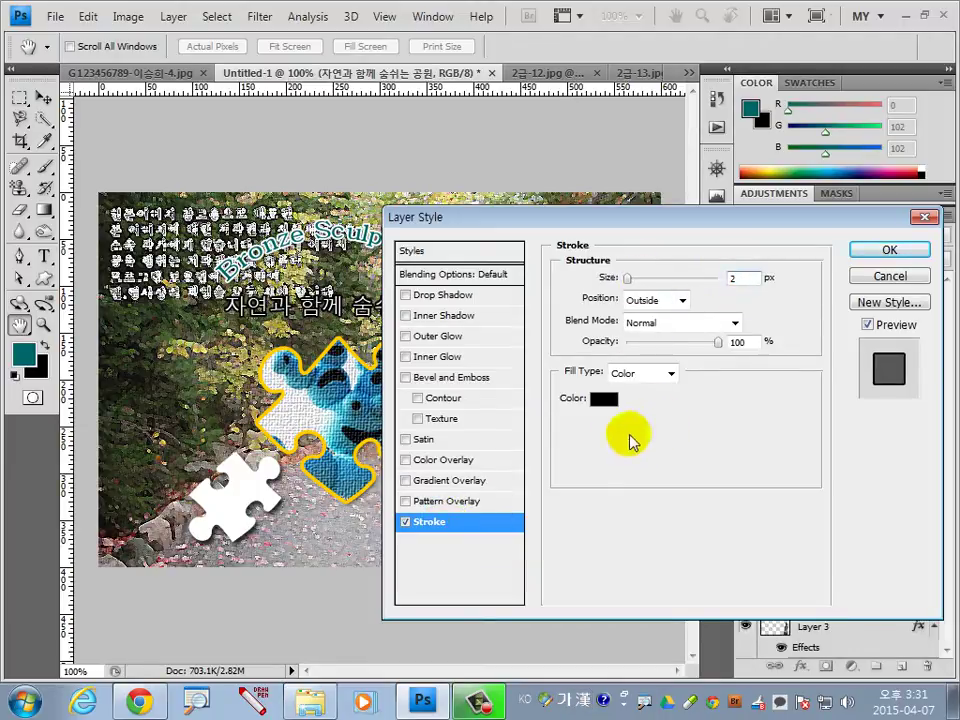
left_click(603, 398)
double_click(528, 489)
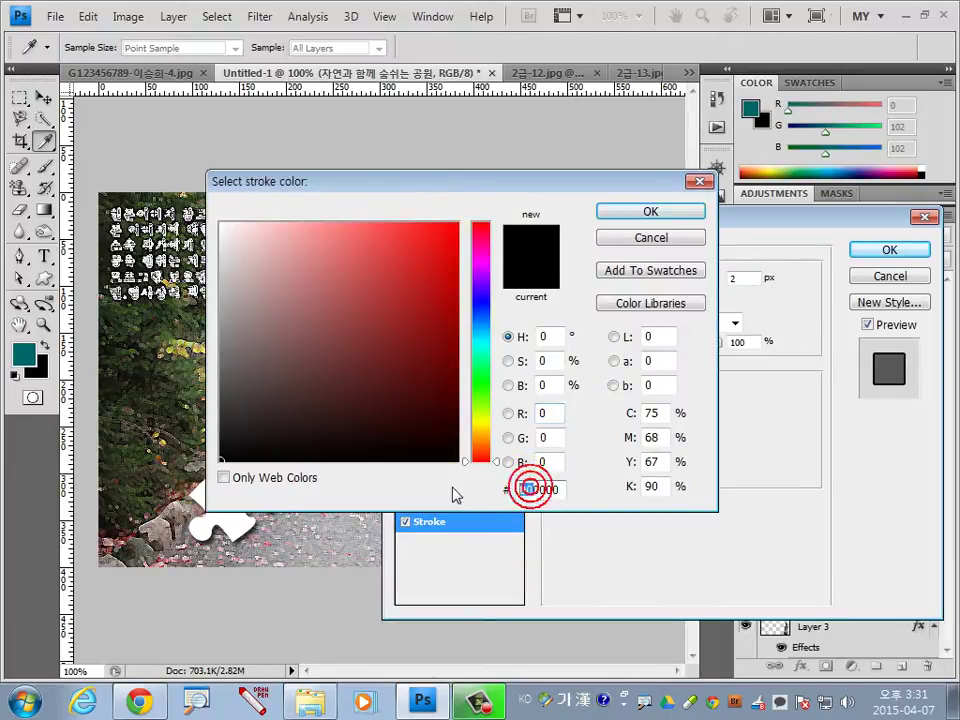
type("66")
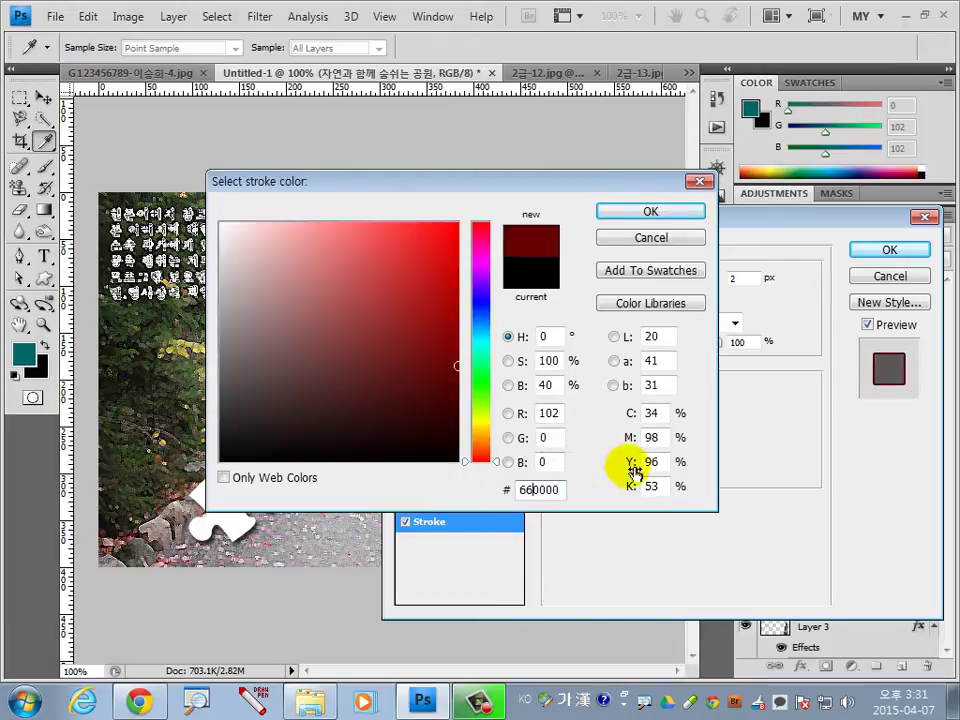
left_click(640, 212)
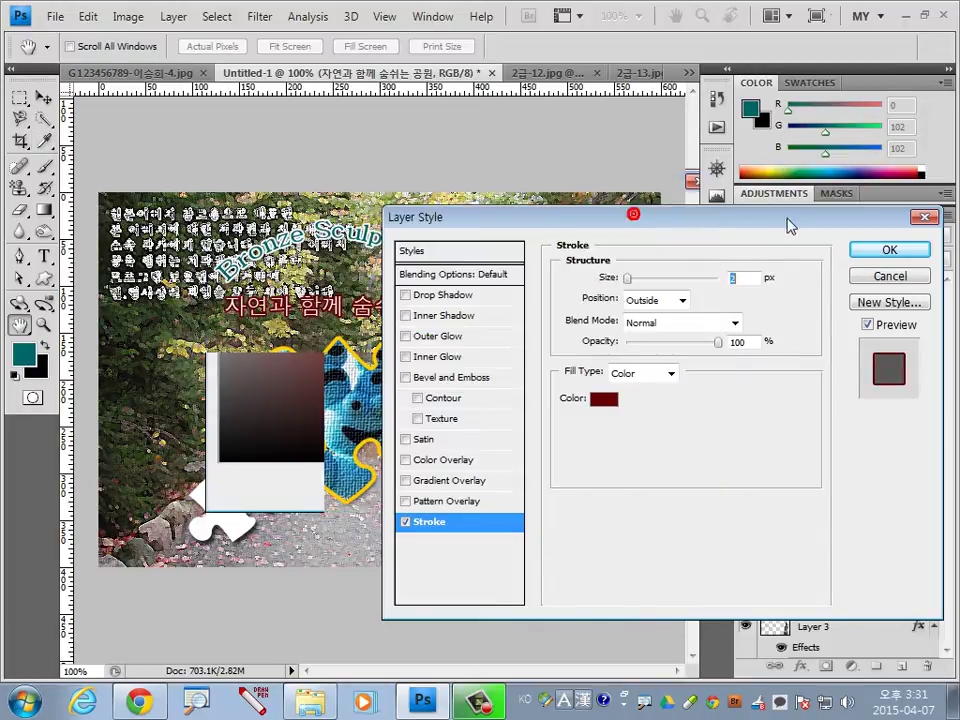
left_click(885, 249)
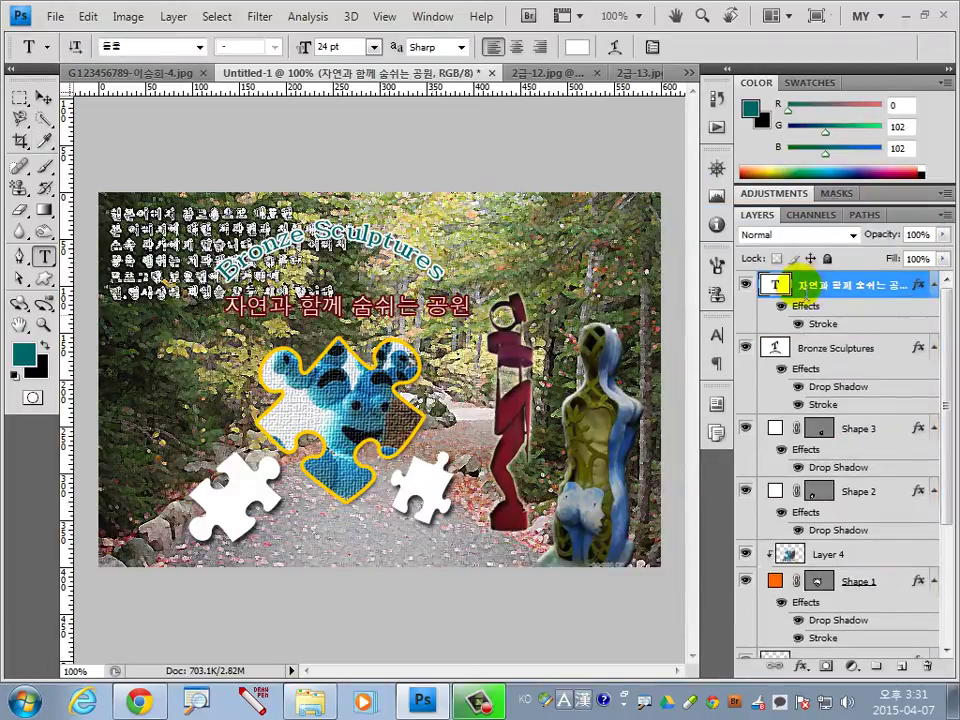
double_click(776, 285)
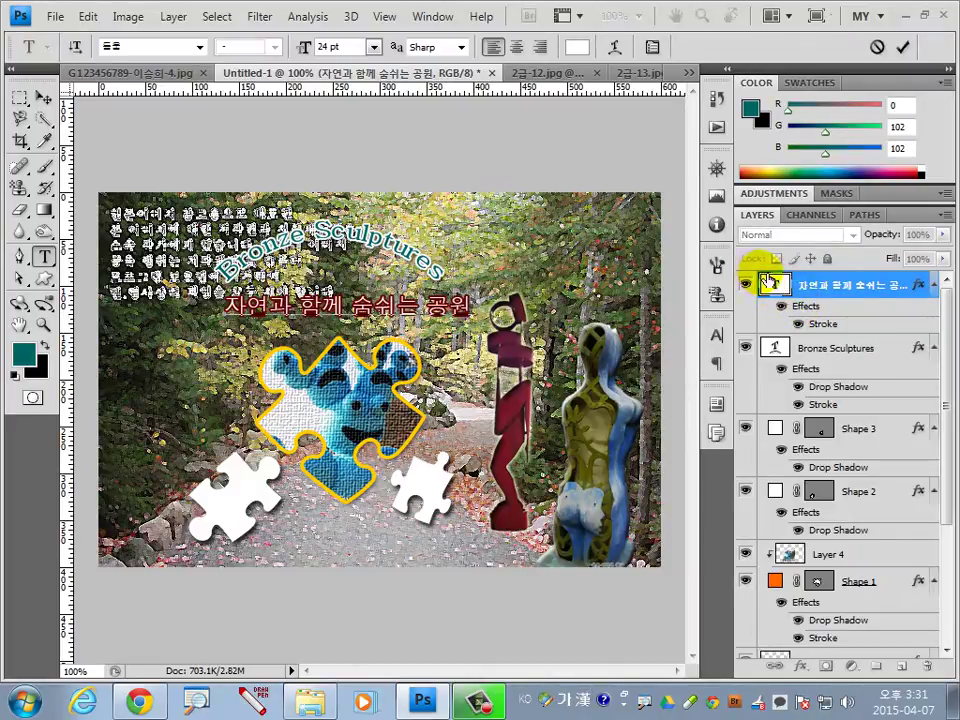
Step: Warp '자연과 함께 숨쉬는 공원' with Arc Upper at +50 bend and commit it
left_click(615, 49)
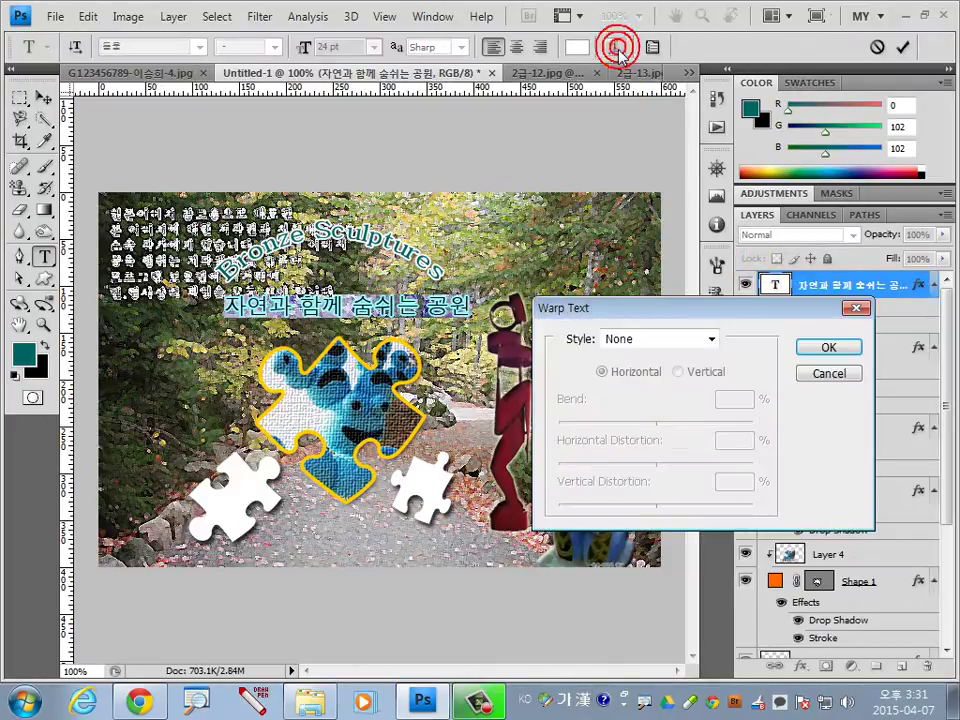
left_click(655, 338)
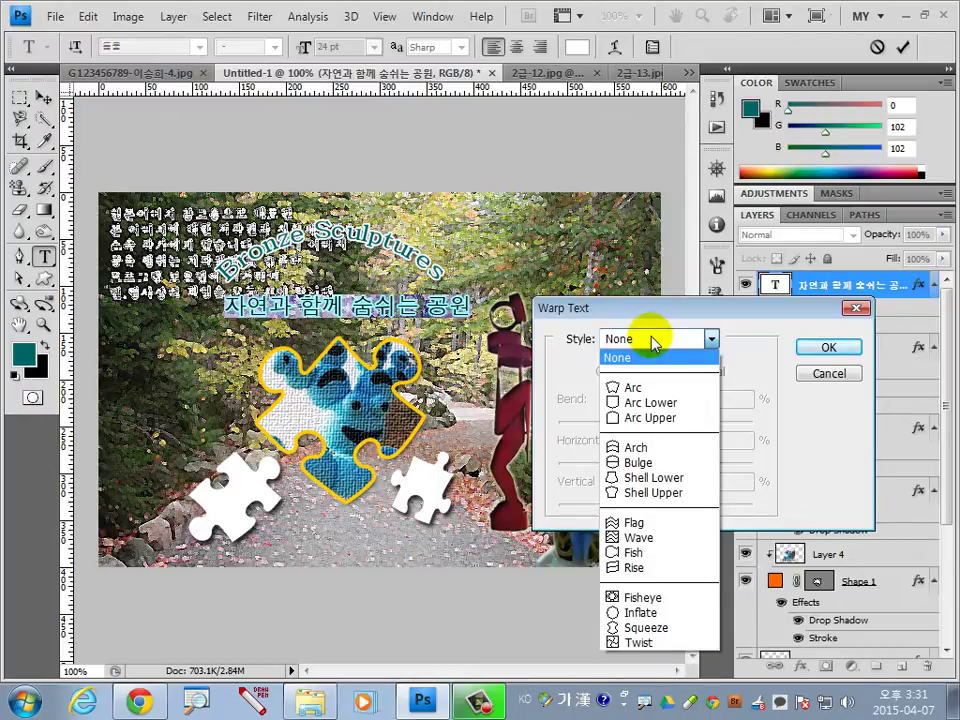
left_click(660, 420)
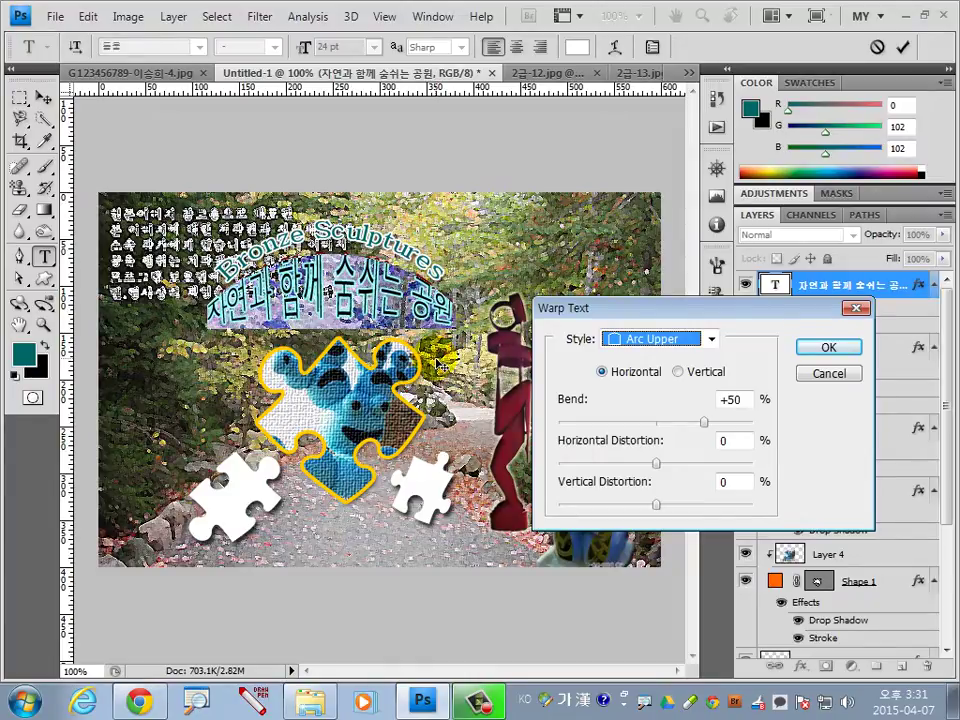
left_click(829, 348)
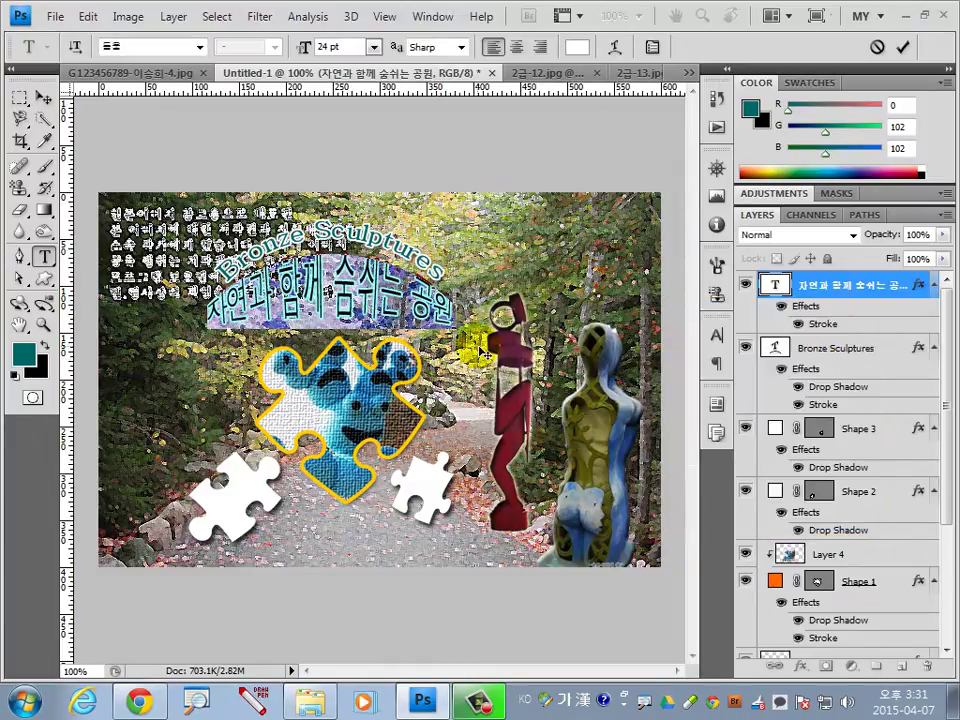
left_click(903, 47)
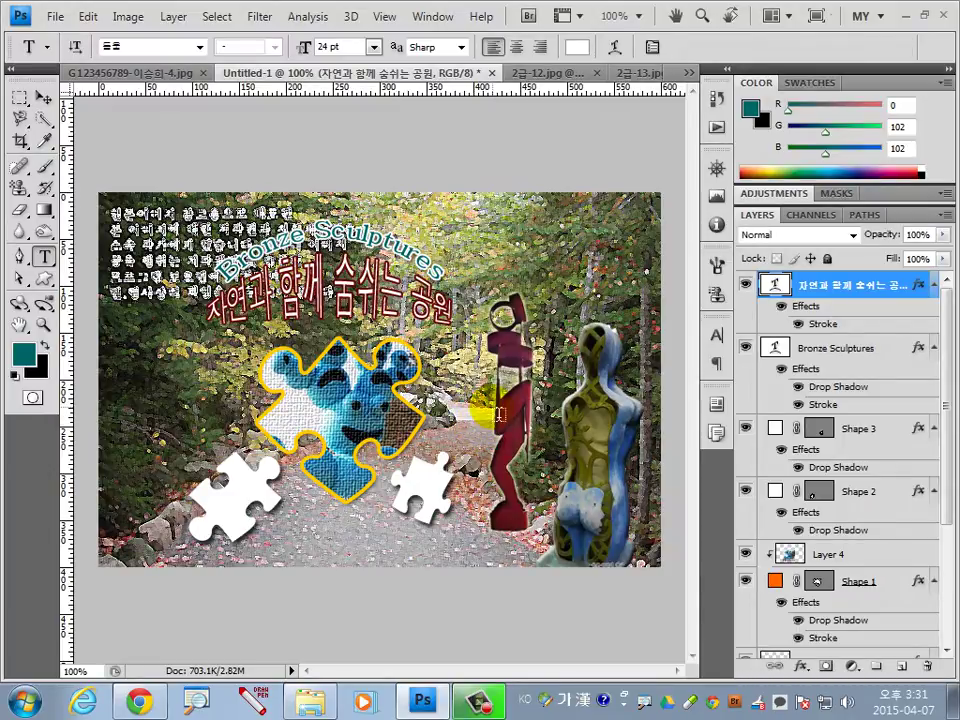
Step: Pick the leafy flourish ornament from the Custom Shape tool's shape list
left_click(43, 278)
left_click(395, 47)
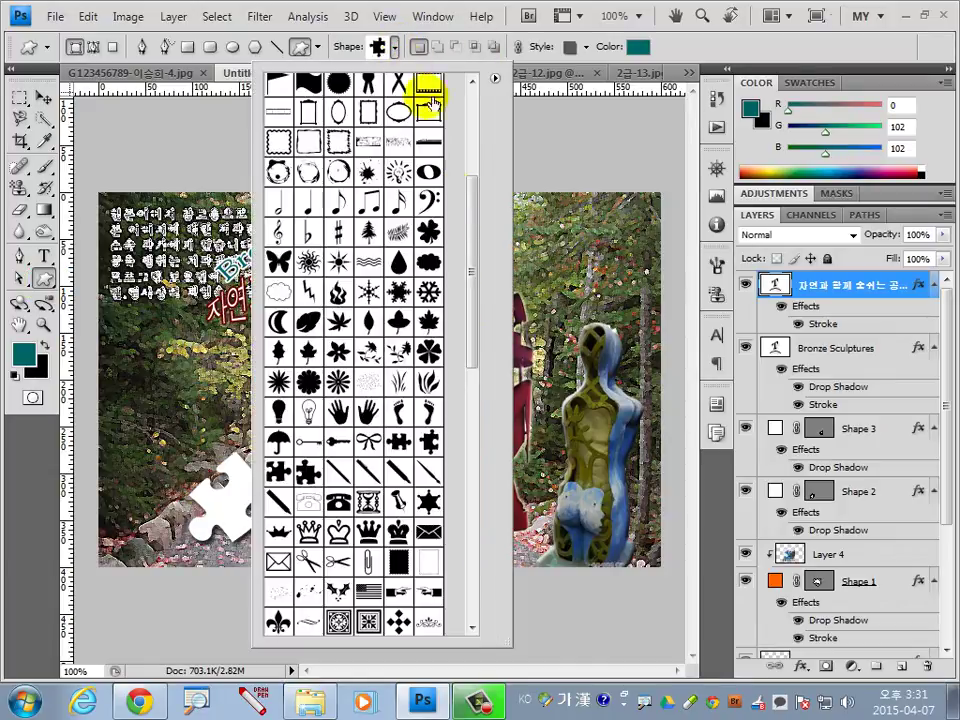
mouse_move(473, 338)
left_mouse_down()
mouse_move(475, 200)
mouse_move(474, 380)
left_mouse_up()
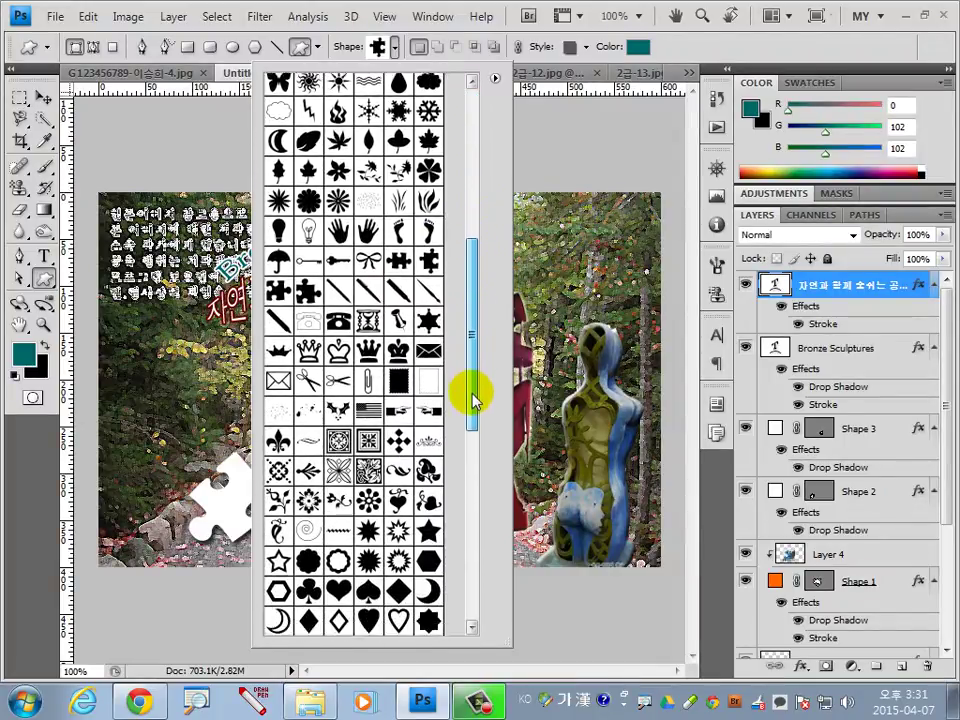
left_click_drag(474, 380, 476, 424)
left_click(426, 426)
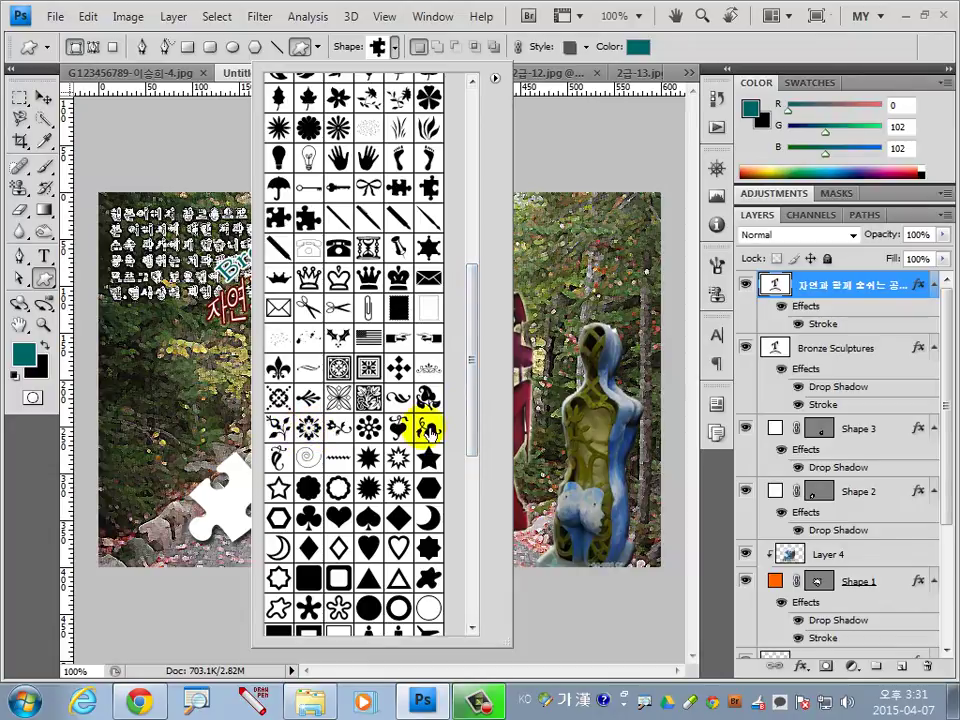
left_click(427, 426)
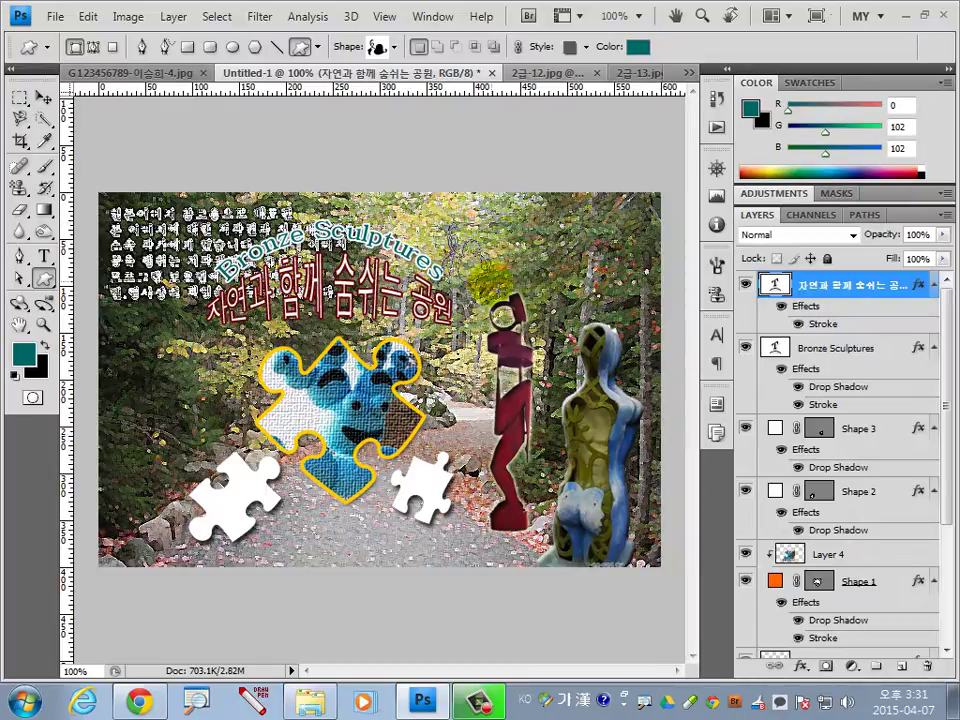
Step: Draw the flourish leaf at the arched title's right end and fill it yellow-green 99cc33
left_click_drag(490, 266, 446, 223)
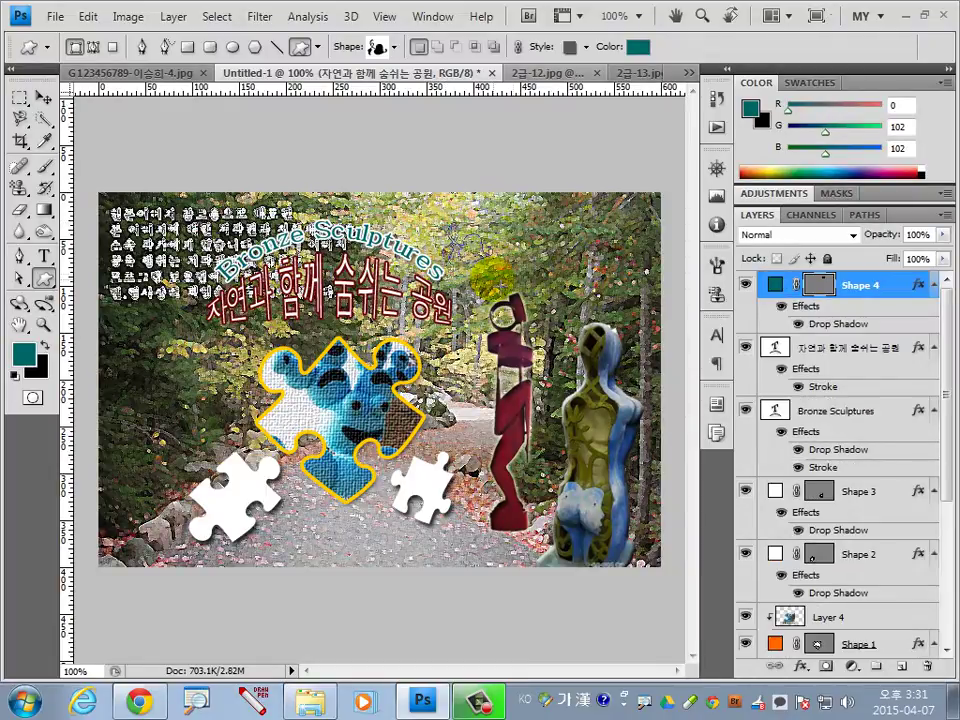
double_click(782, 287)
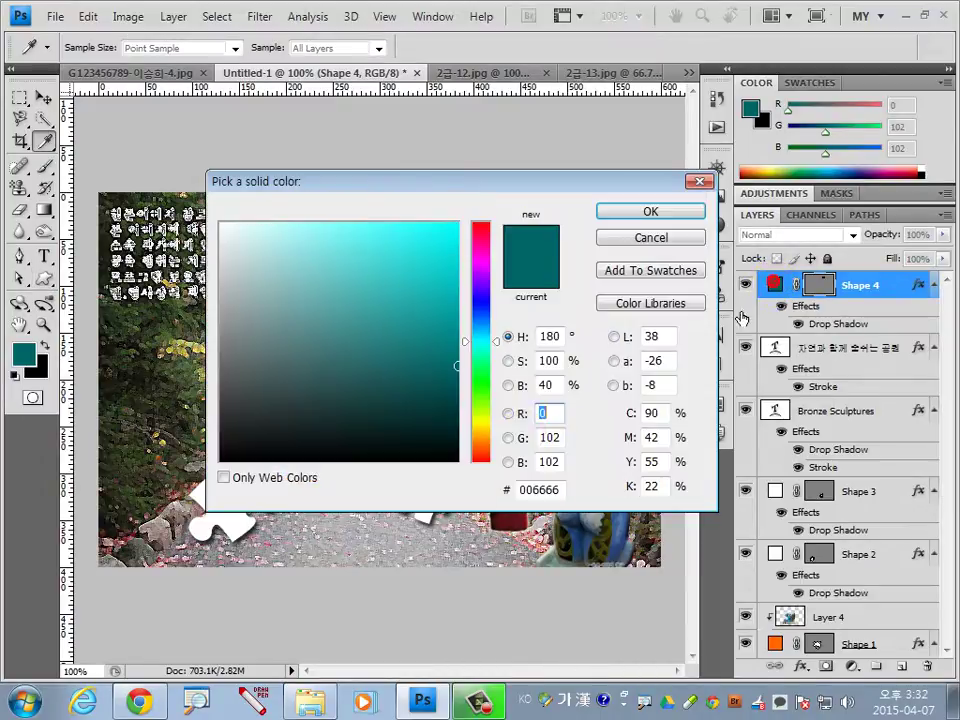
left_click_drag(558, 494, 473, 494)
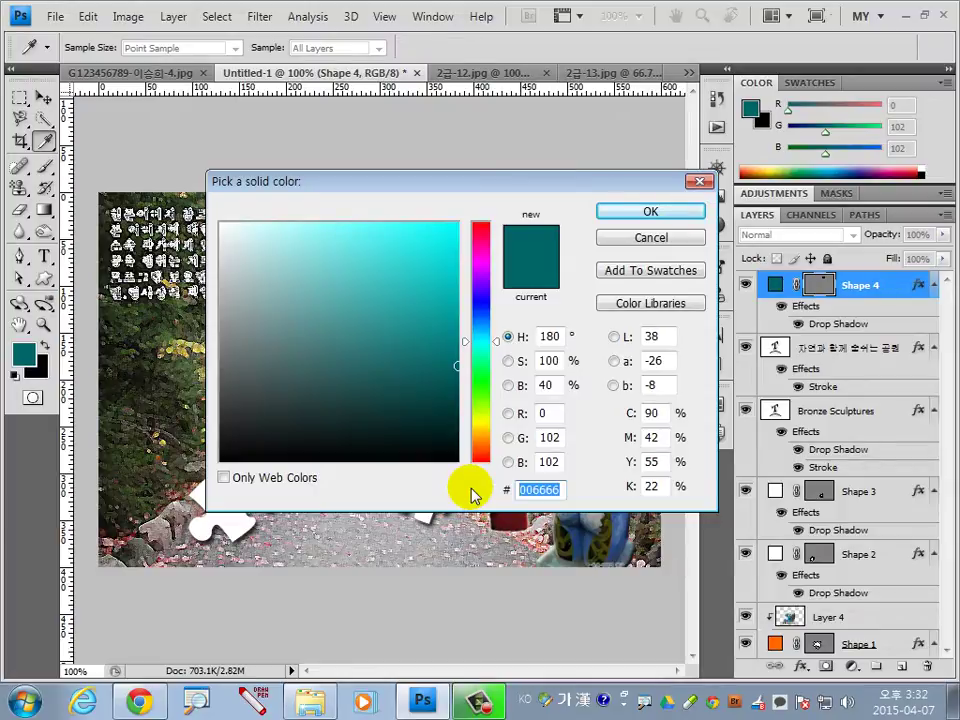
type("9")
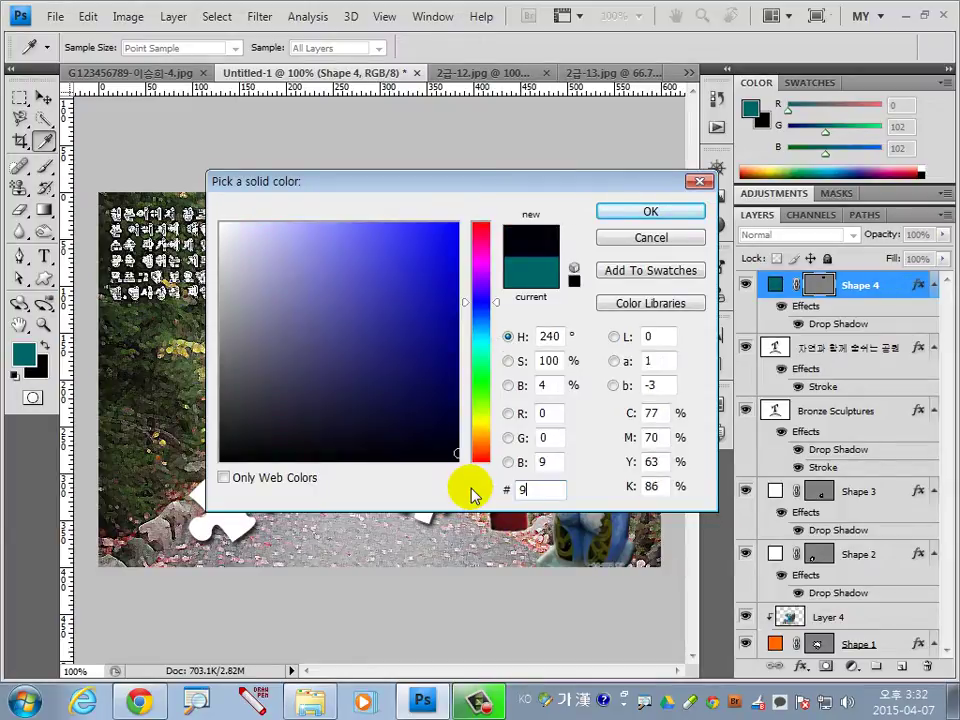
type("9ㅊ")
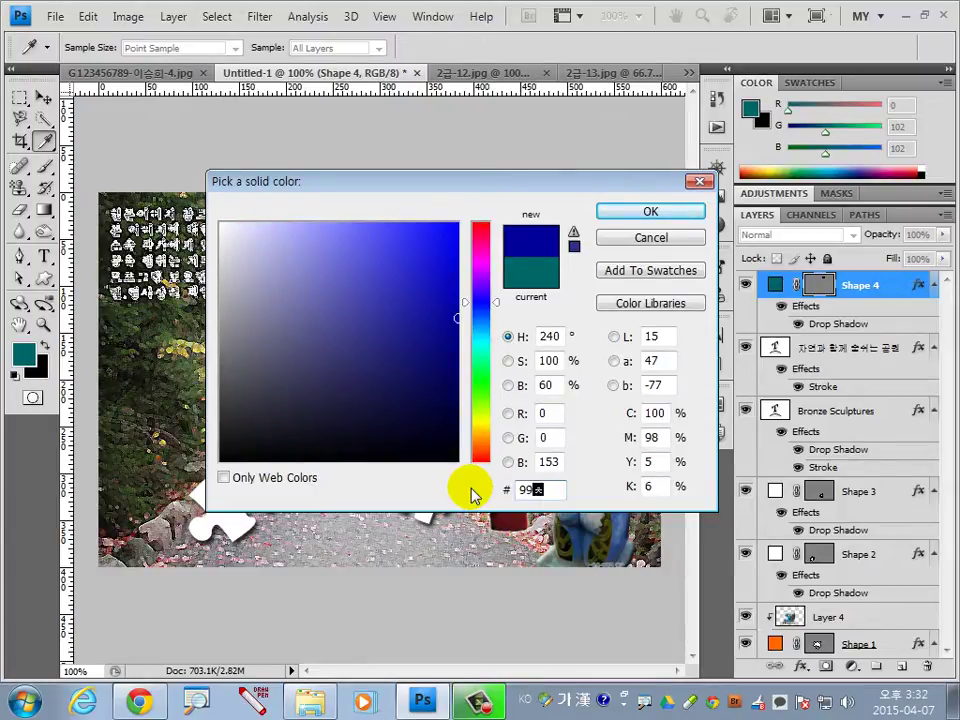
left_click_drag(512, 490, 538, 494)
type("cc")
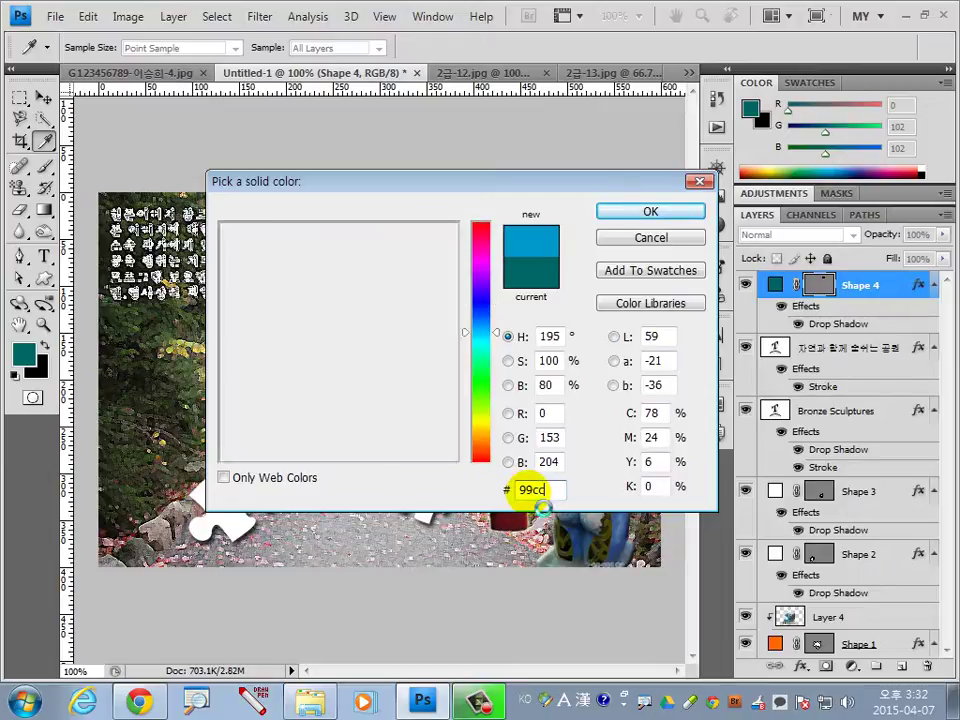
type("33")
left_click(681, 212)
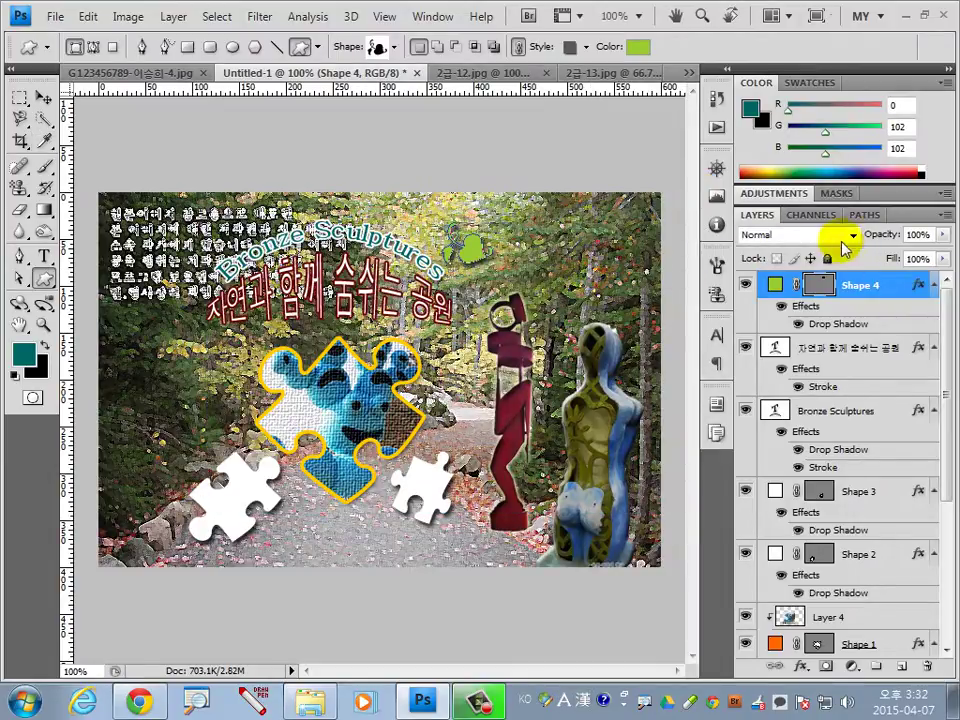
Step: Give the Shape 4 leaf Bevel and Emboss and a 2 px white stroke, and delete its drop shadow
double_click(905, 285)
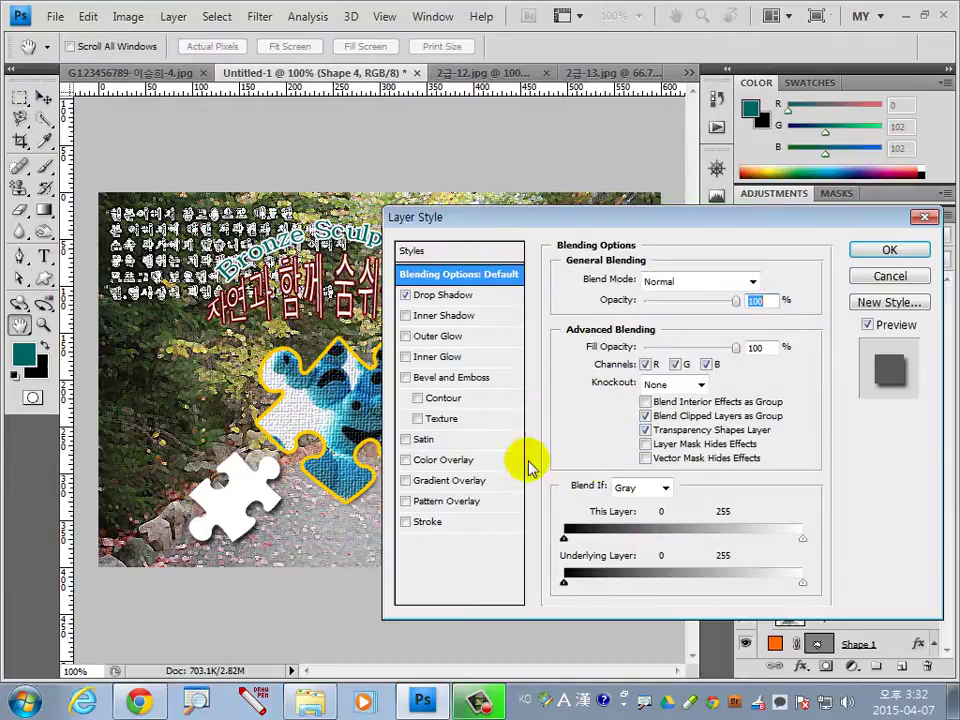
left_click(456, 379)
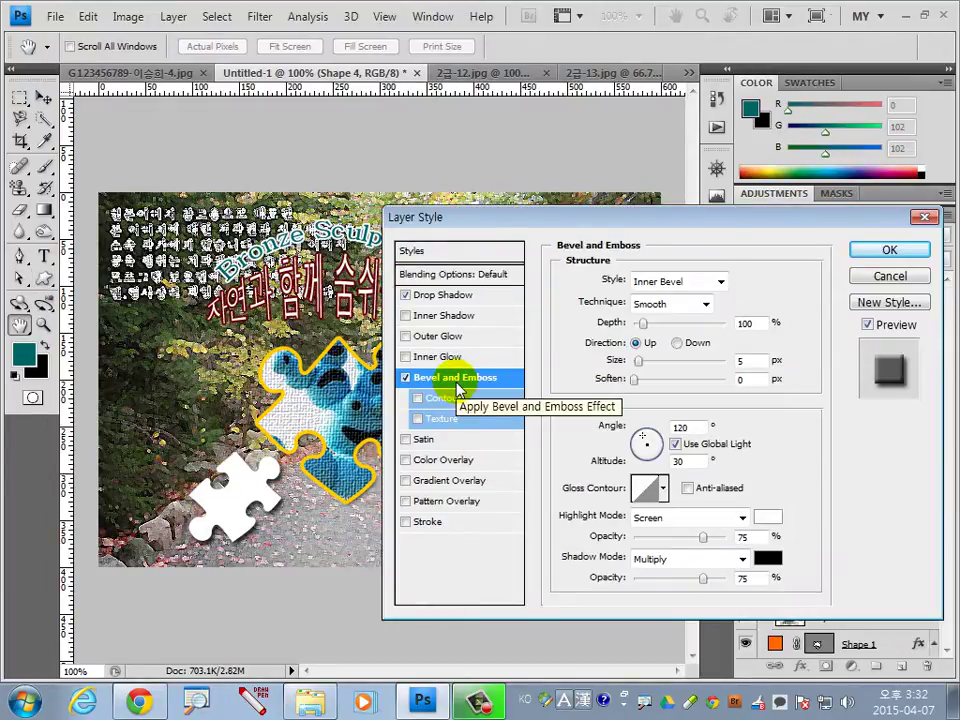
left_click(432, 521)
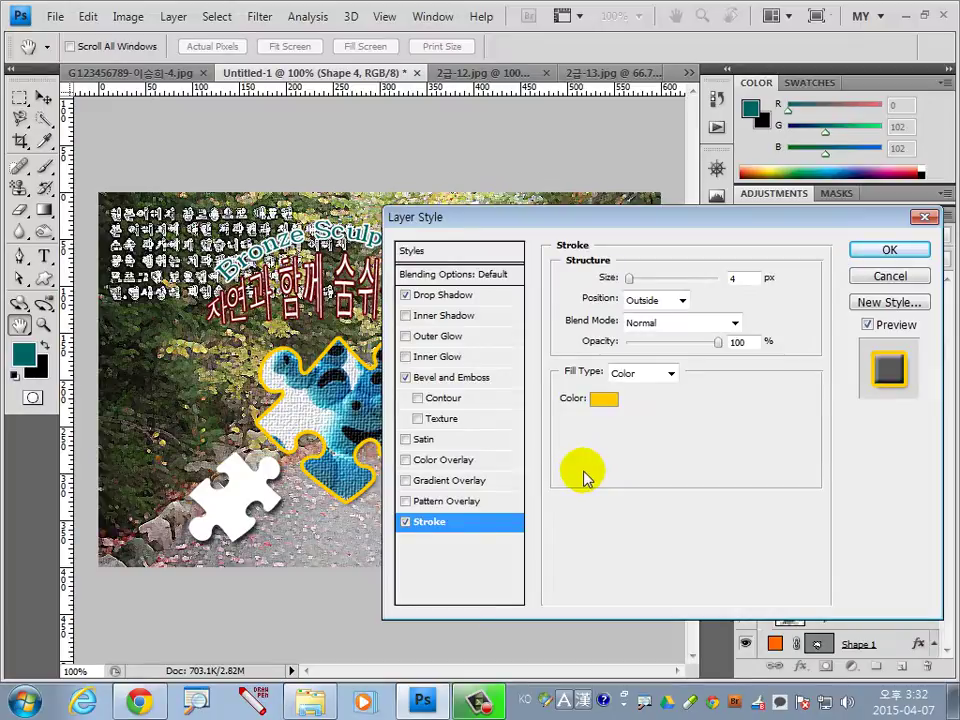
double_click(739, 278)
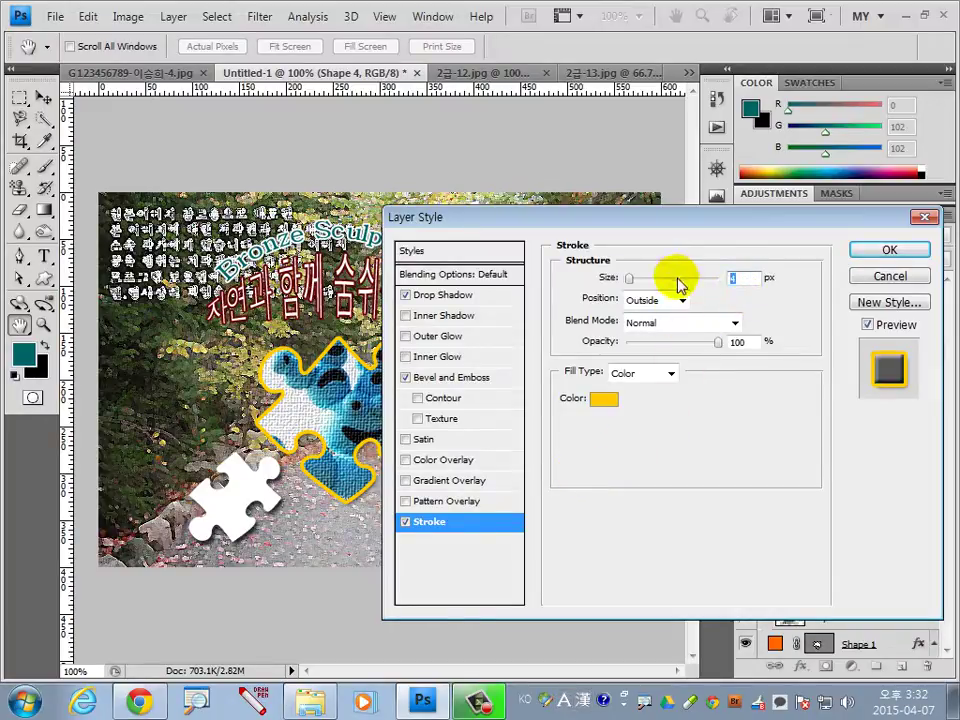
type("2")
left_click(605, 399)
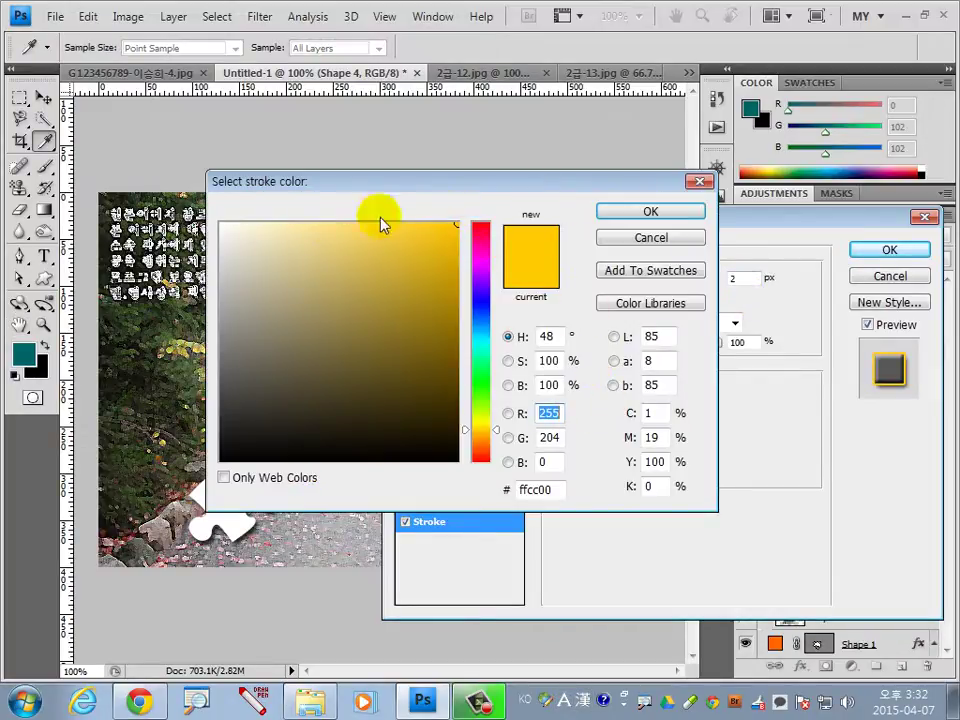
left_click(222, 223)
left_click(668, 213)
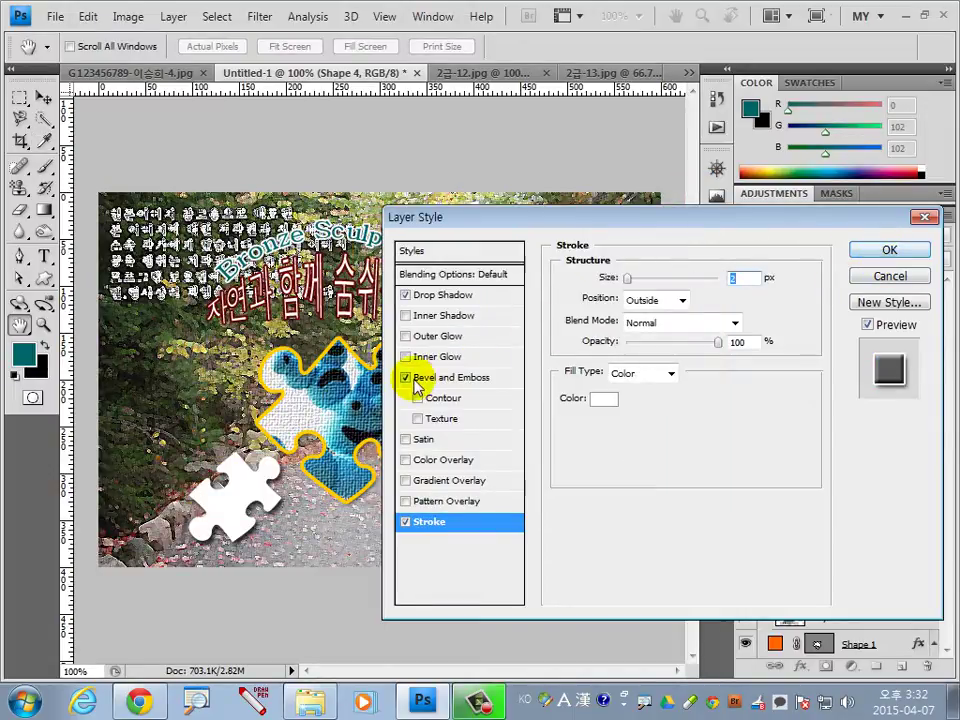
left_click(889, 250)
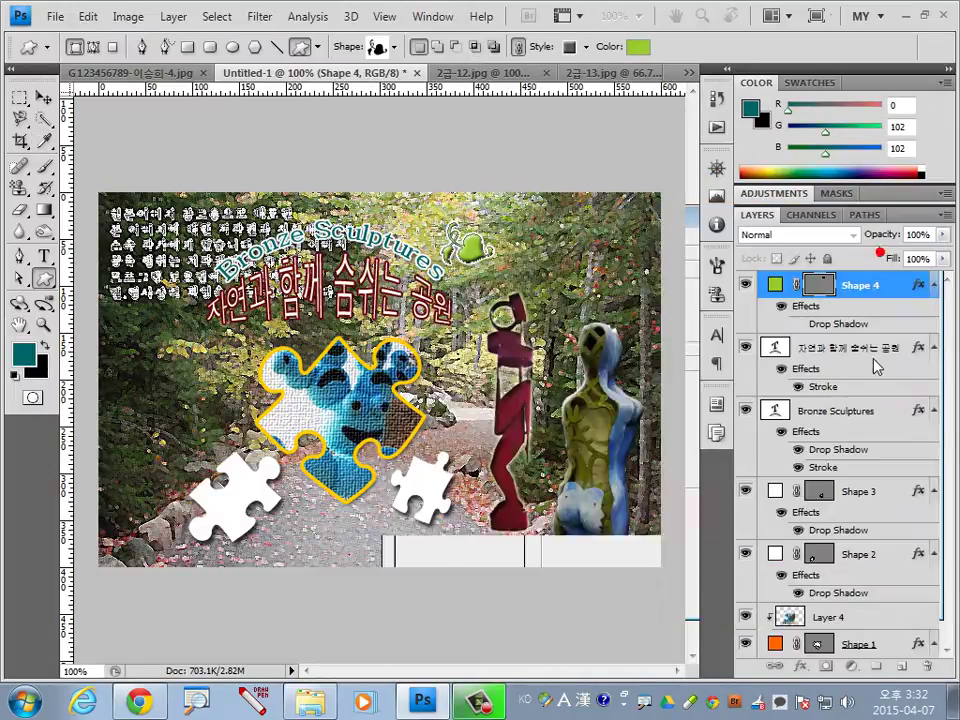
left_click_drag(904, 323, 927, 665)
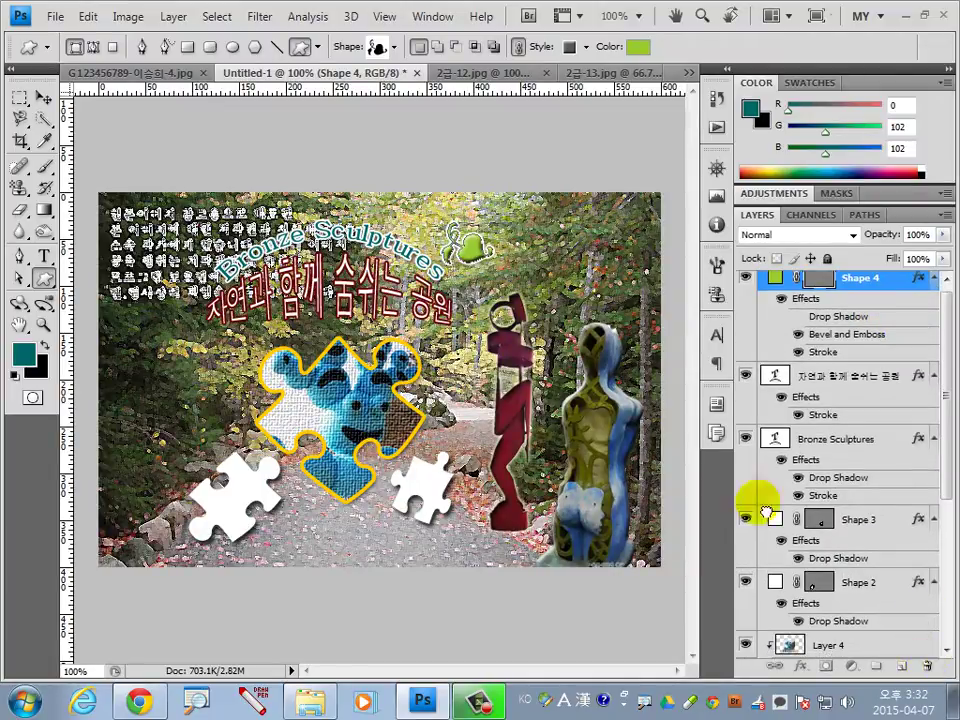
Step: Rotate the Shape 4 leaf with free transform and nudge it slightly down-left
left_click(45, 96)
key("ctrl+t")
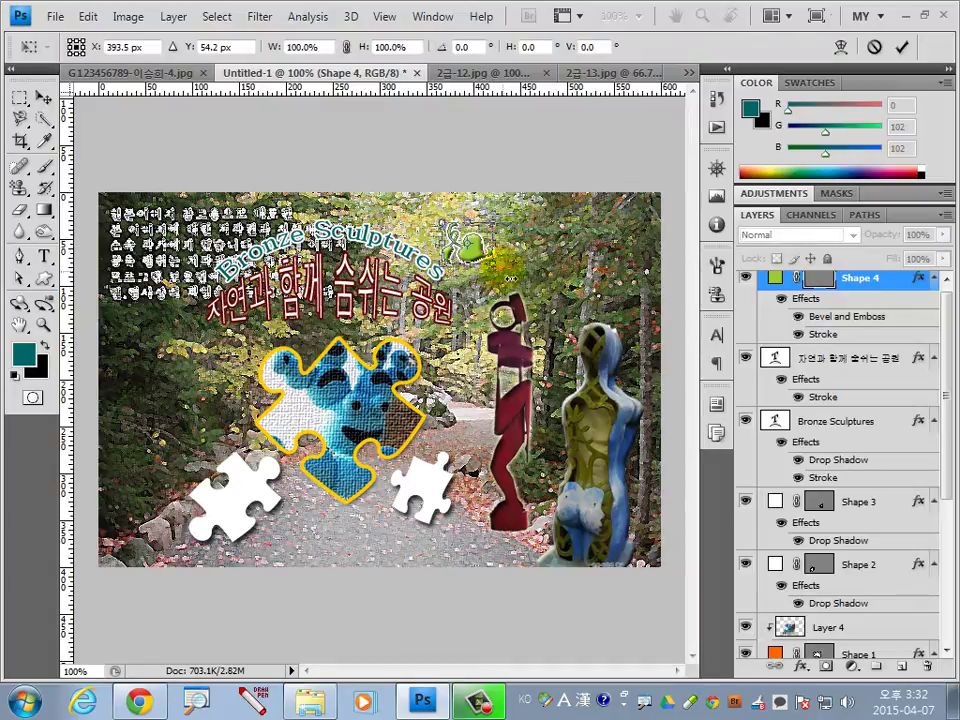
mouse_move(508, 268)
left_mouse_down()
mouse_move(510, 177)
mouse_move(497, 165)
left_mouse_up()
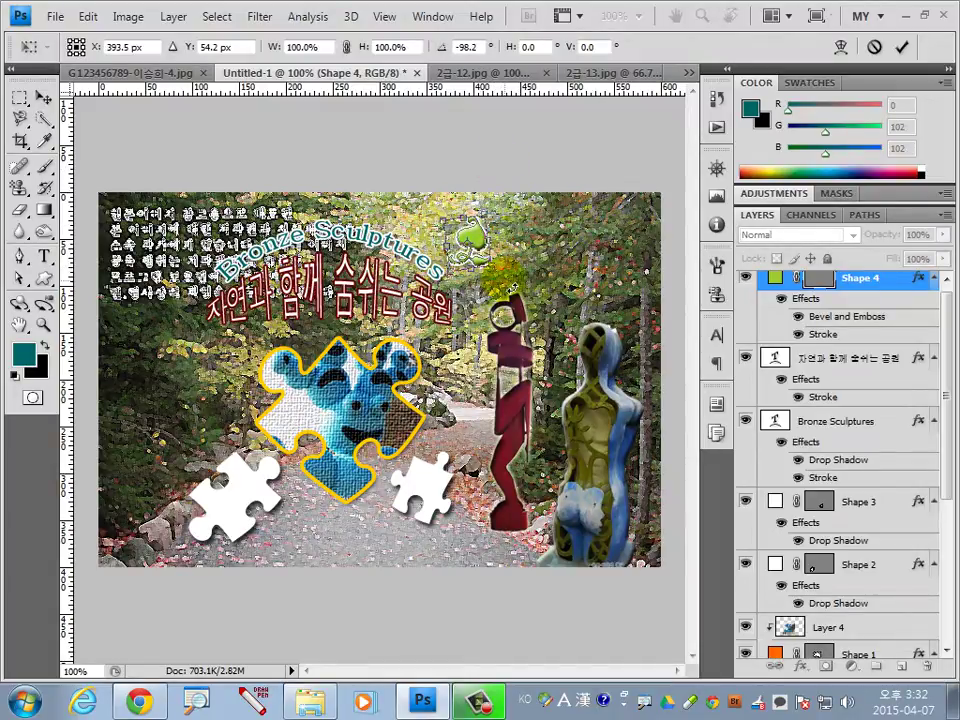
left_click_drag(472, 238, 462, 244)
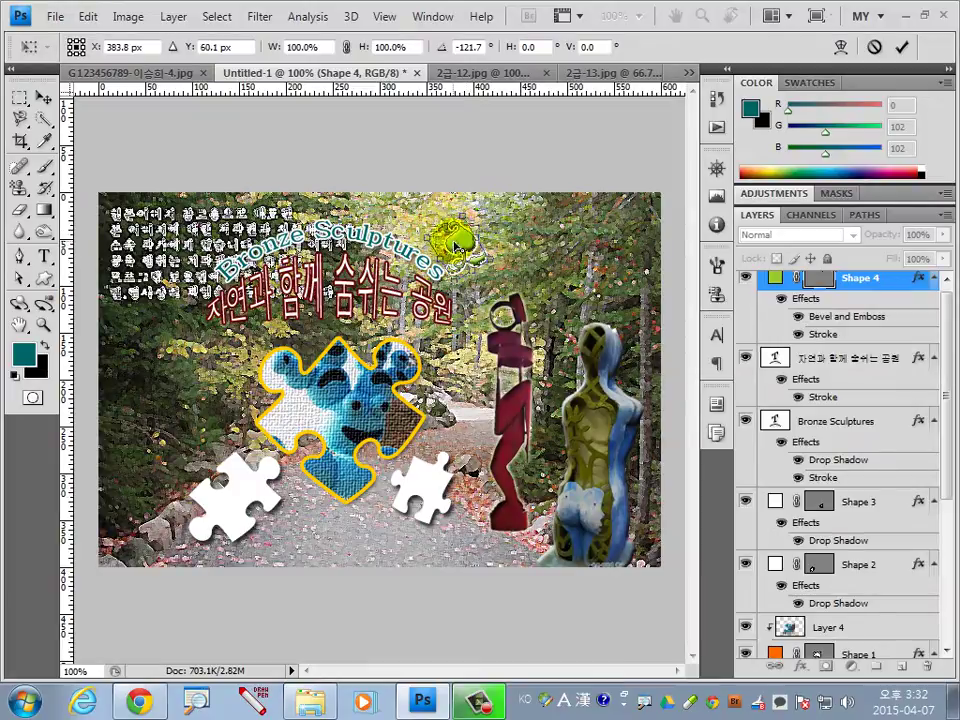
key("Return")
Step: Set auto-select to Layer, compare with the reference poster, and flip the leaf path horizontally
left_click(148, 47)
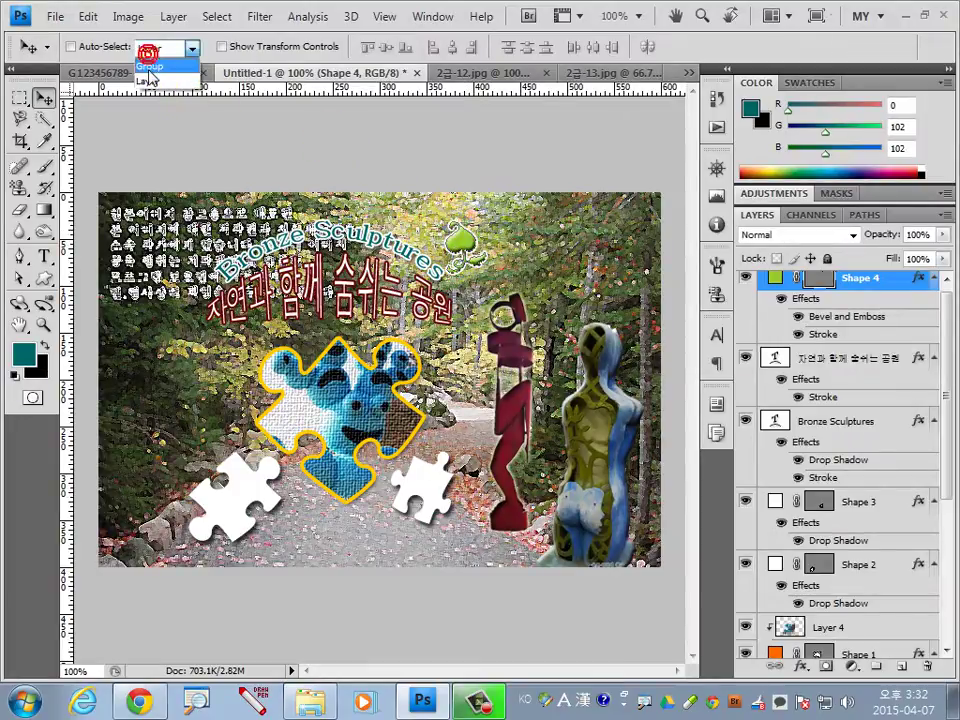
left_click(113, 74)
left_click(115, 74)
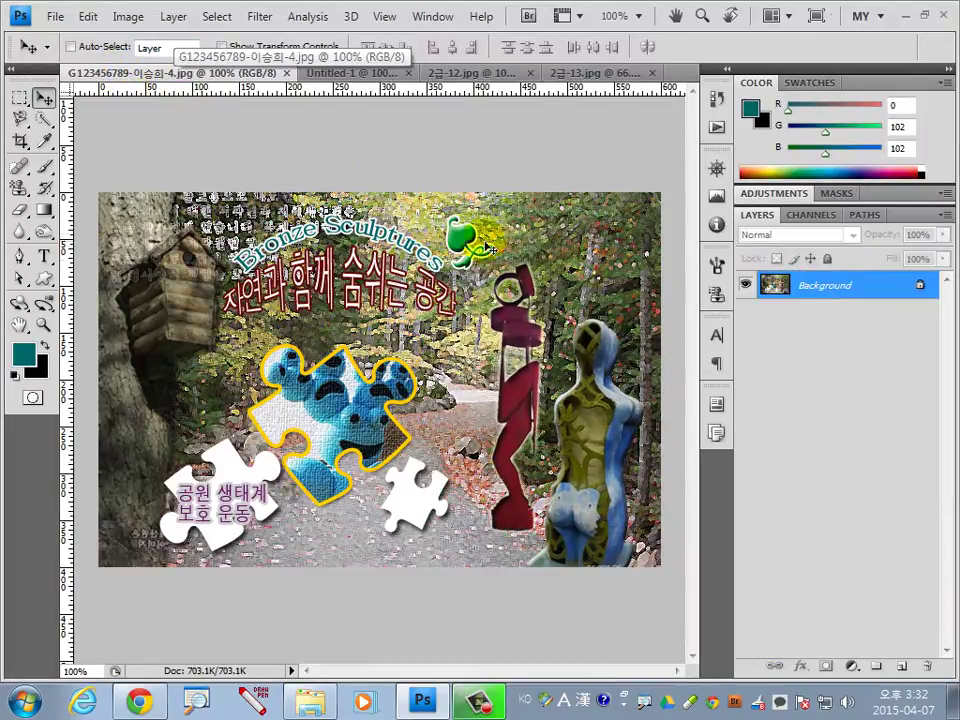
left_click(364, 74)
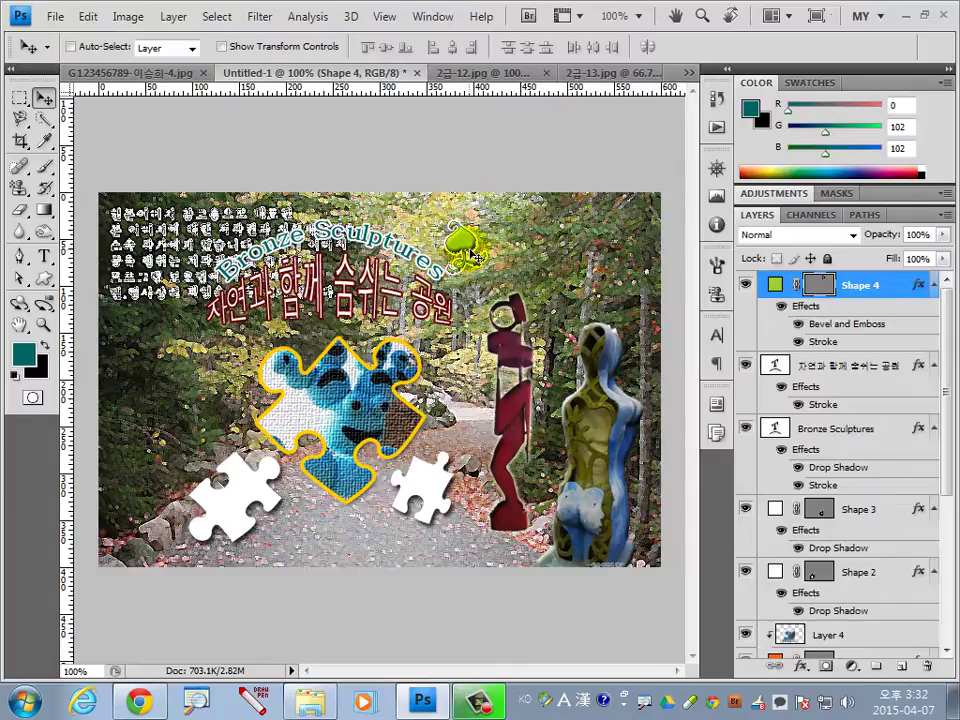
left_click(88, 16)
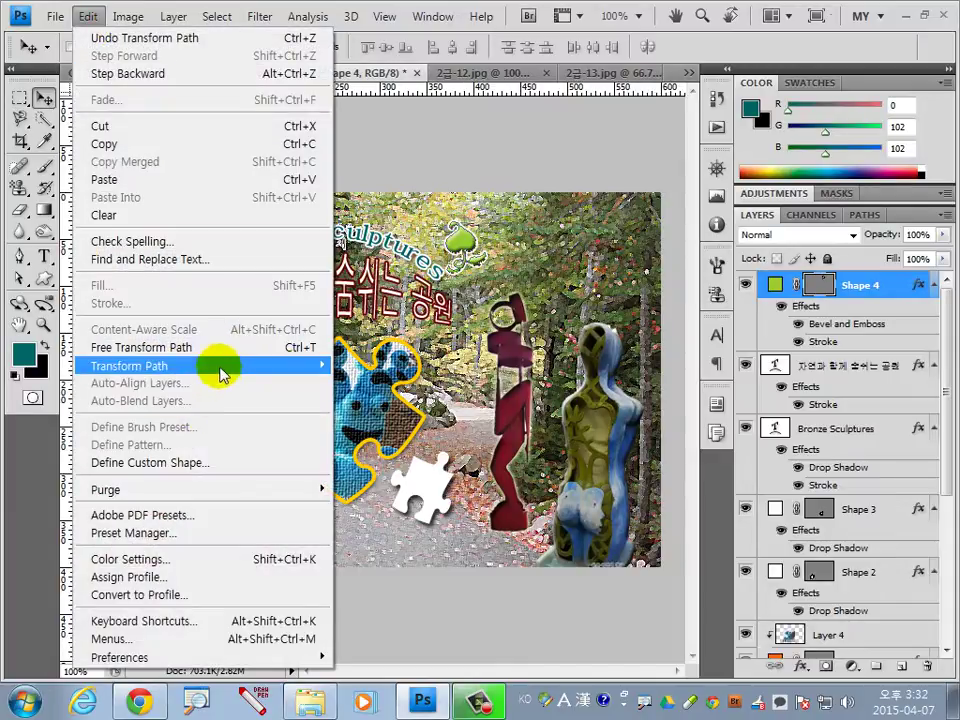
mouse_move(129, 365)
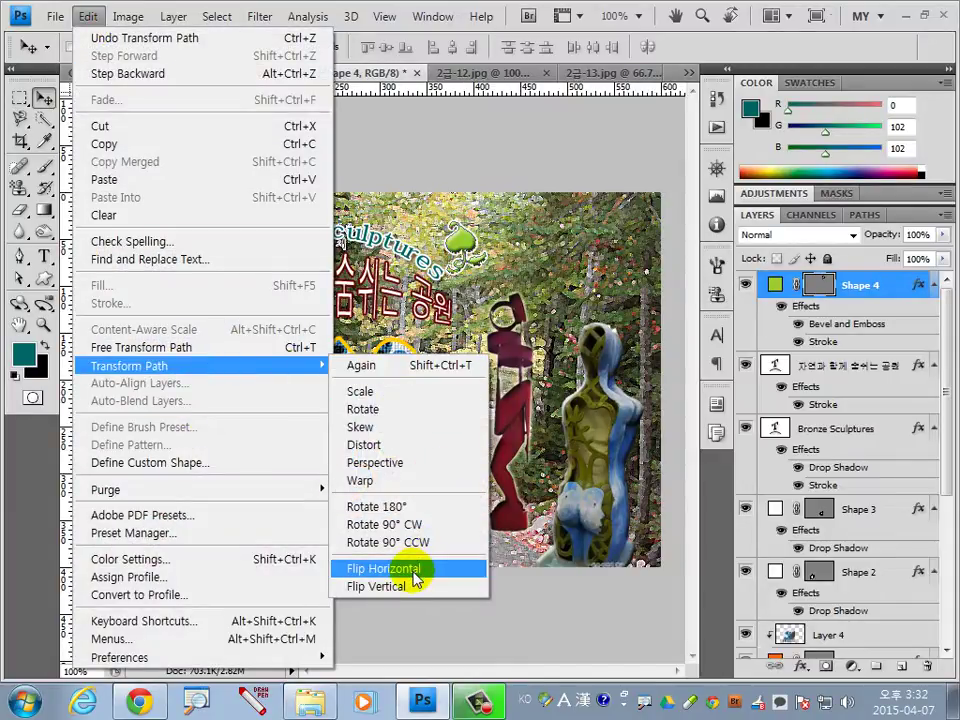
left_click(416, 570)
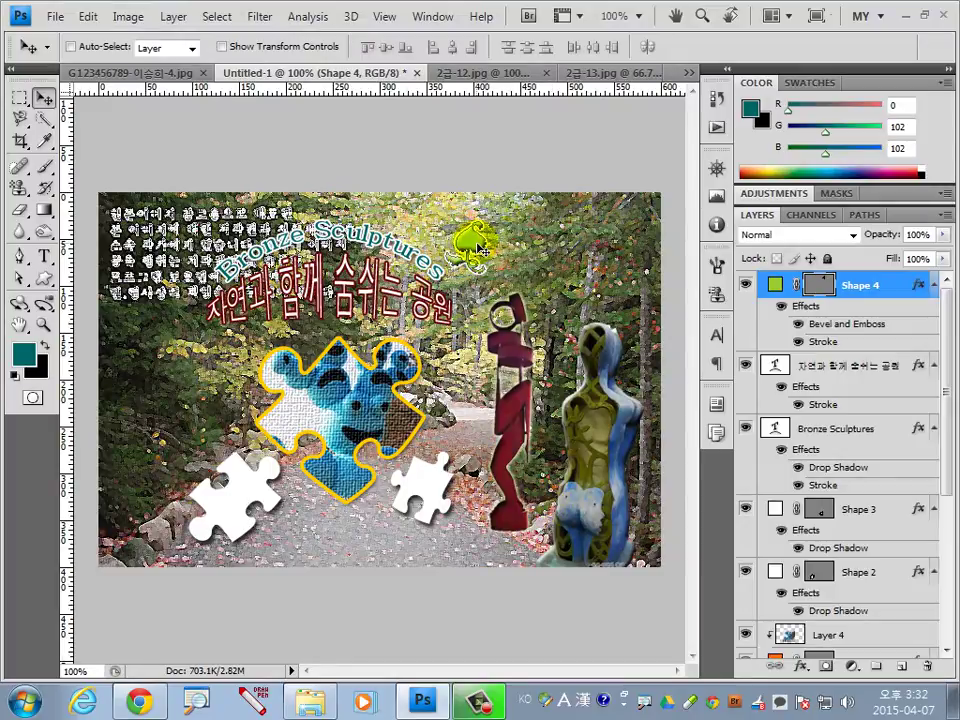
left_click_drag(480, 248, 472, 243)
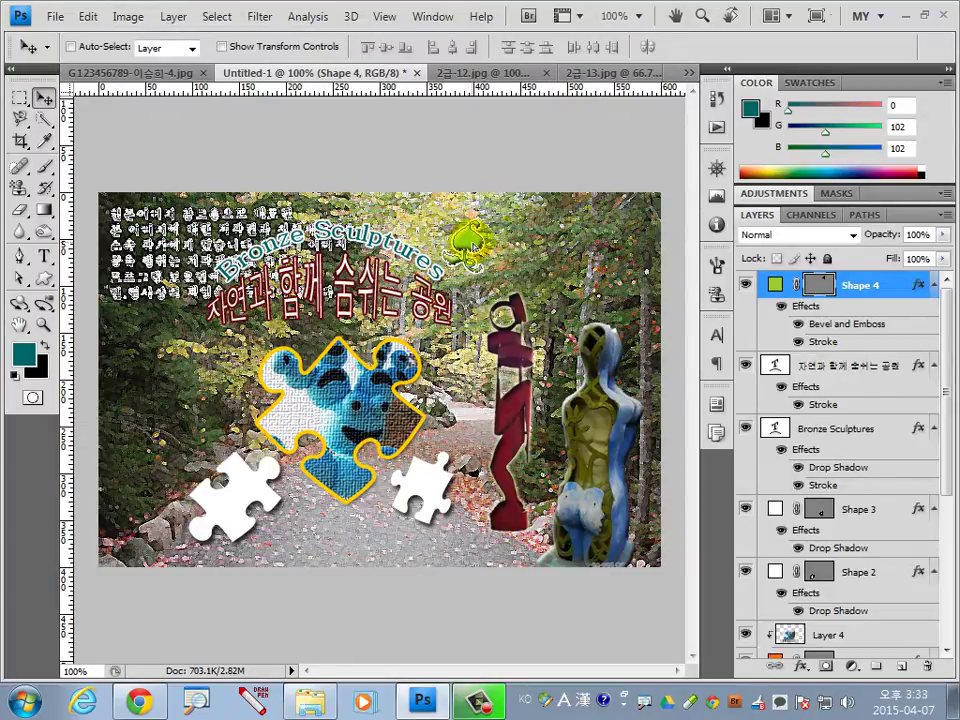
Step: Rotate the leaf to about -39.3° and narrow it slightly
key("ctrl+t")
left_click_drag(390, 222, 390, 208)
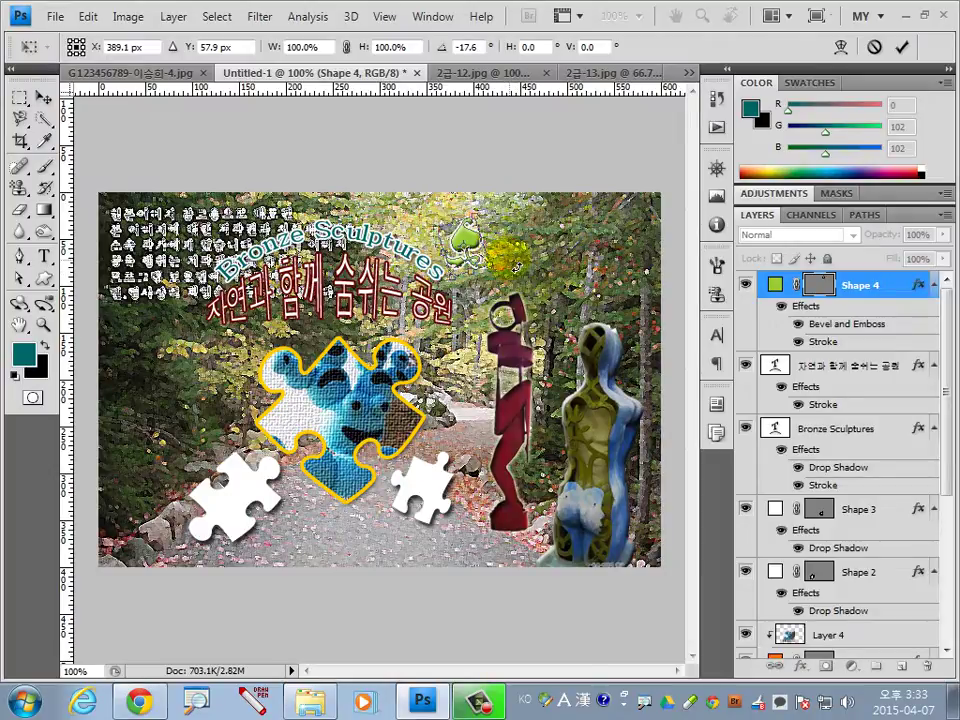
mouse_move(530, 287)
left_mouse_down()
mouse_move(540, 268)
mouse_move(513, 263)
left_mouse_up()
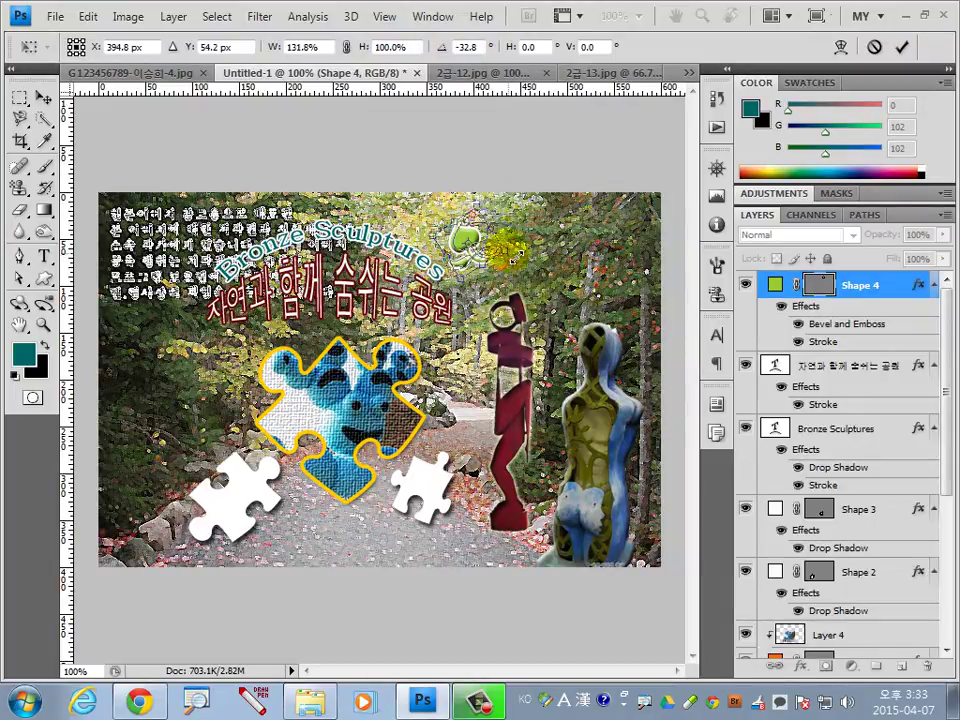
left_click_drag(497, 220, 490, 238)
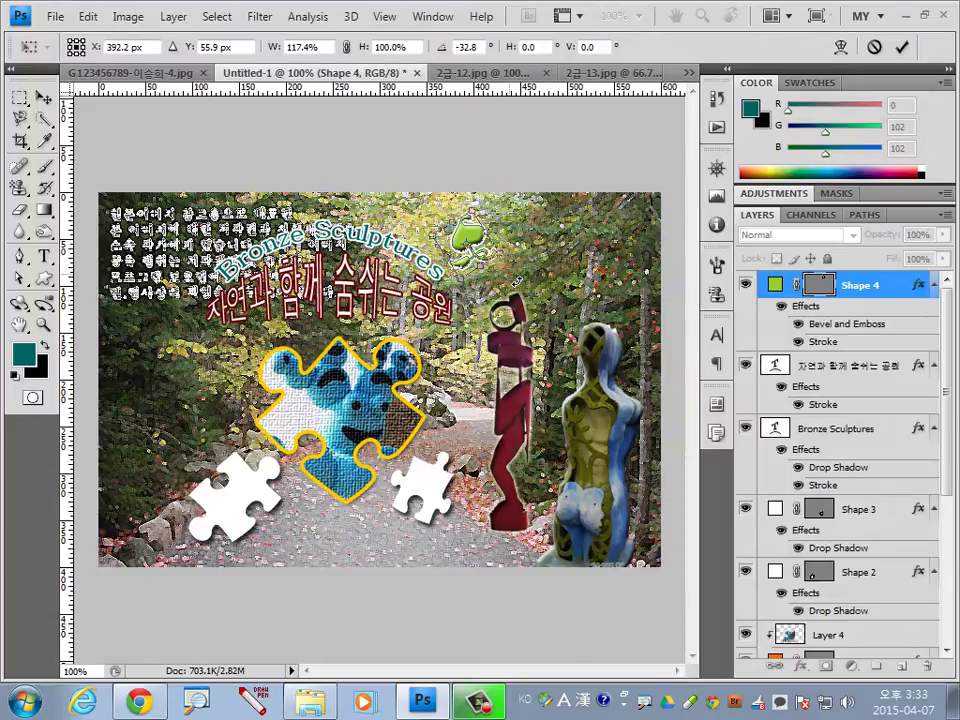
left_click_drag(517, 283, 477, 240)
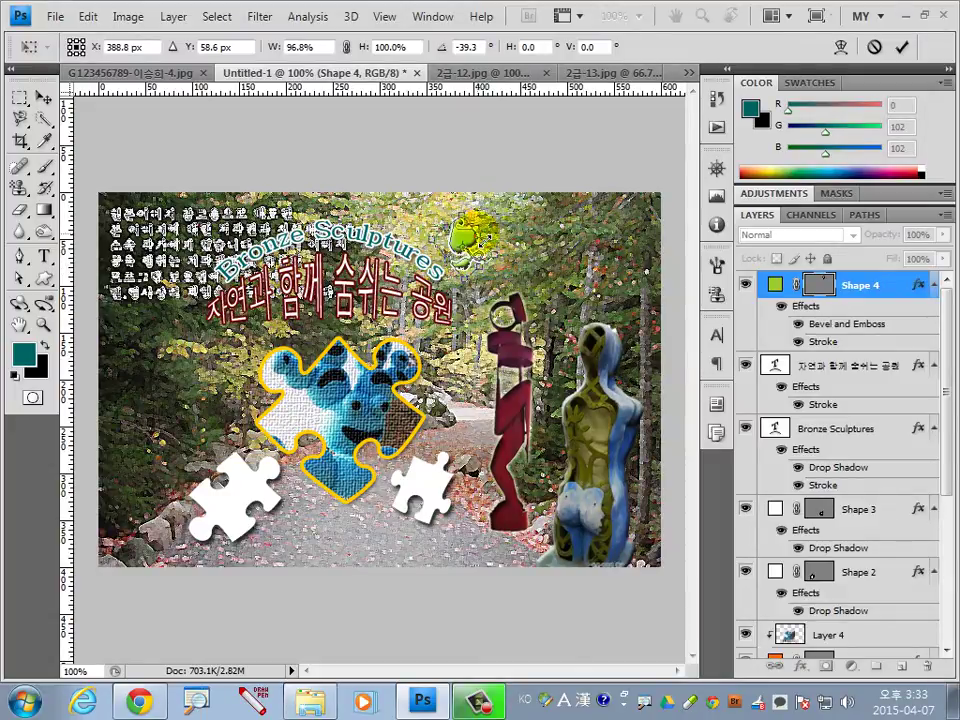
key("Return")
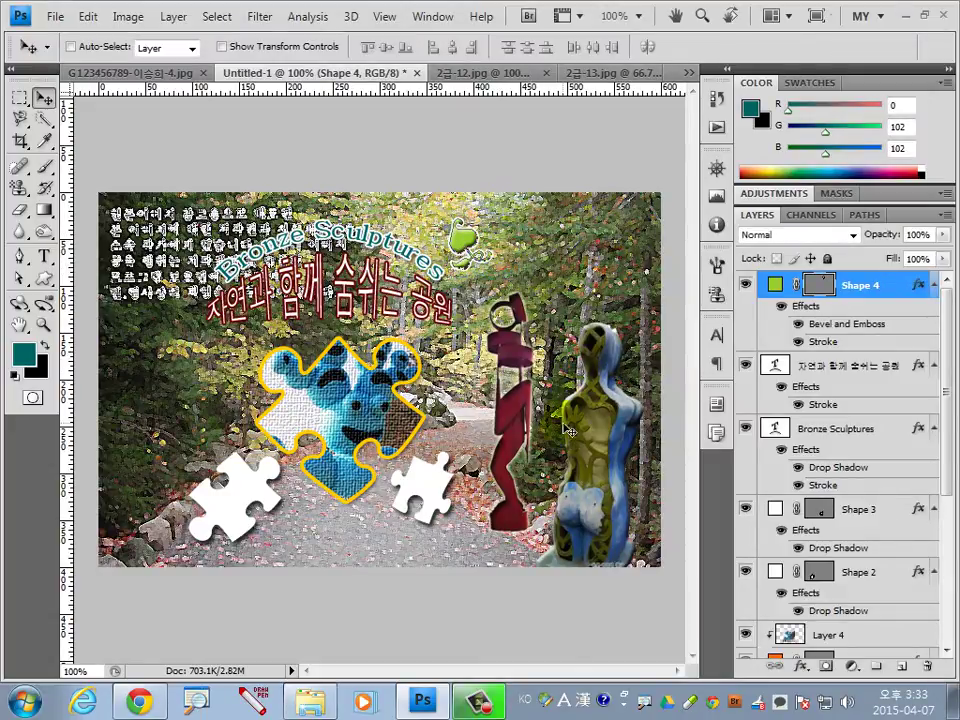
left_click(574, 589)
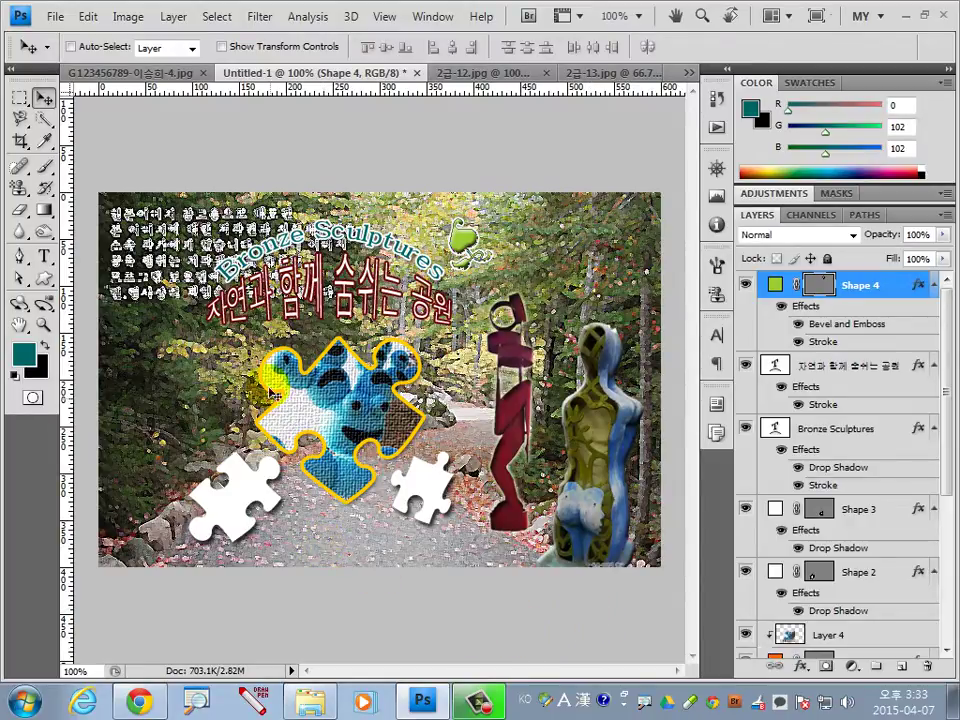
Step: Start an 18 pt text block on the lower-left white puzzle piece
left_click(43, 255)
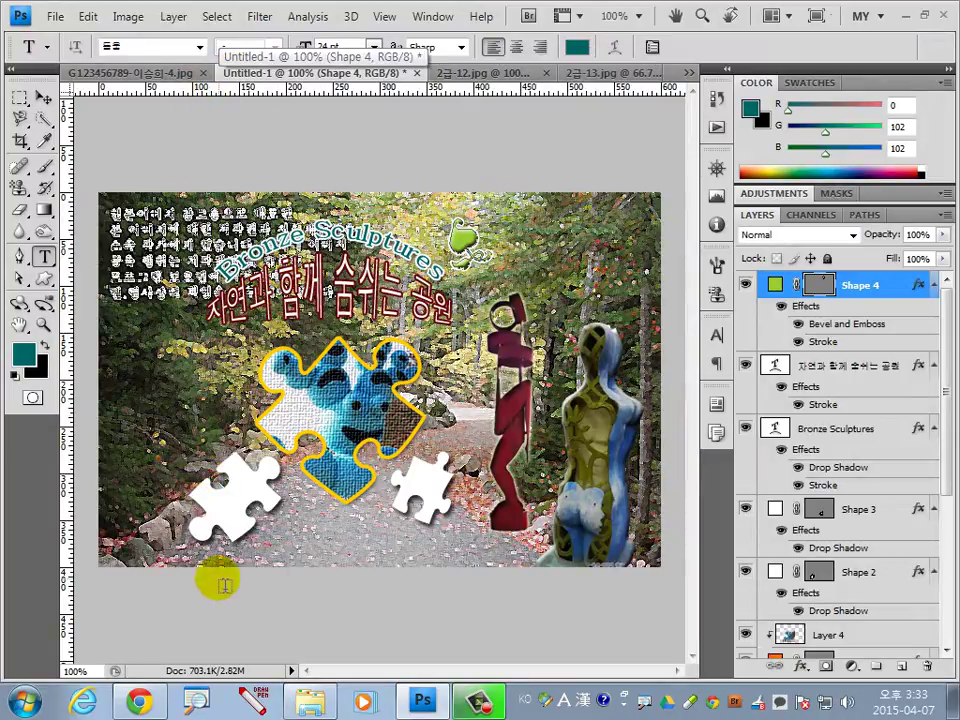
left_click(190, 493)
left_click(373, 47)
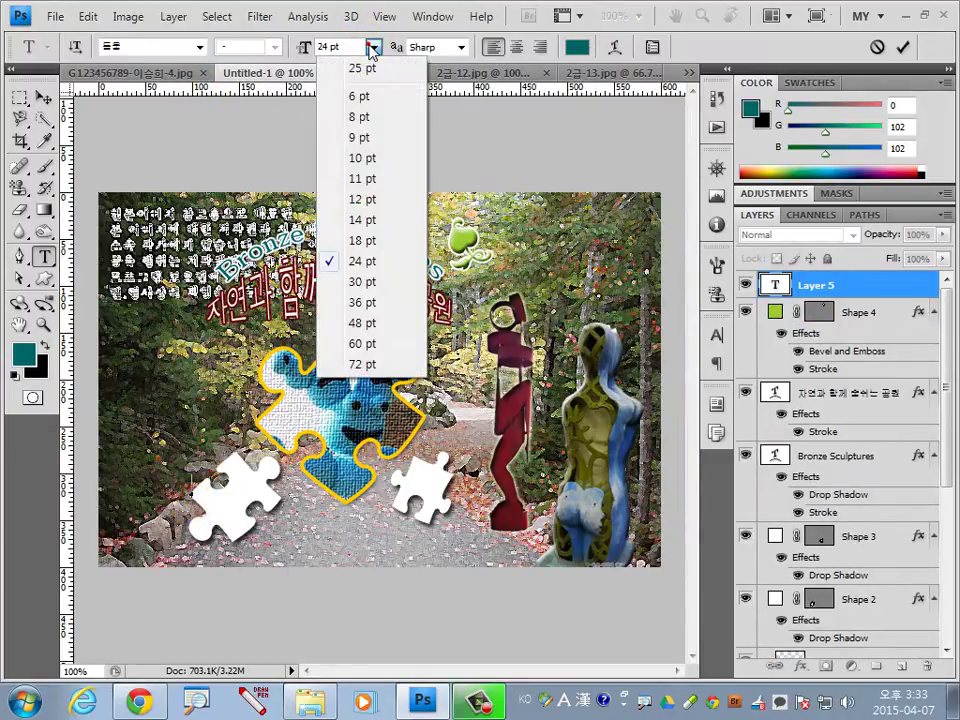
left_click(360, 240)
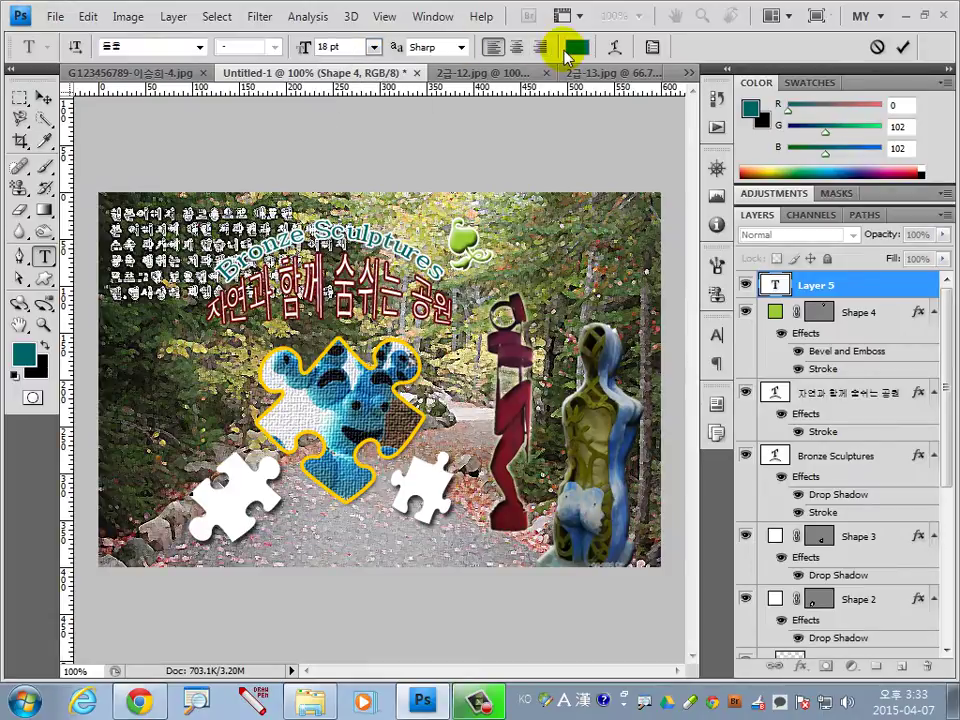
Step: Colour the text hex 660066, enter '공원 생태계 보호 운동', and open its layer style
left_click(576, 48)
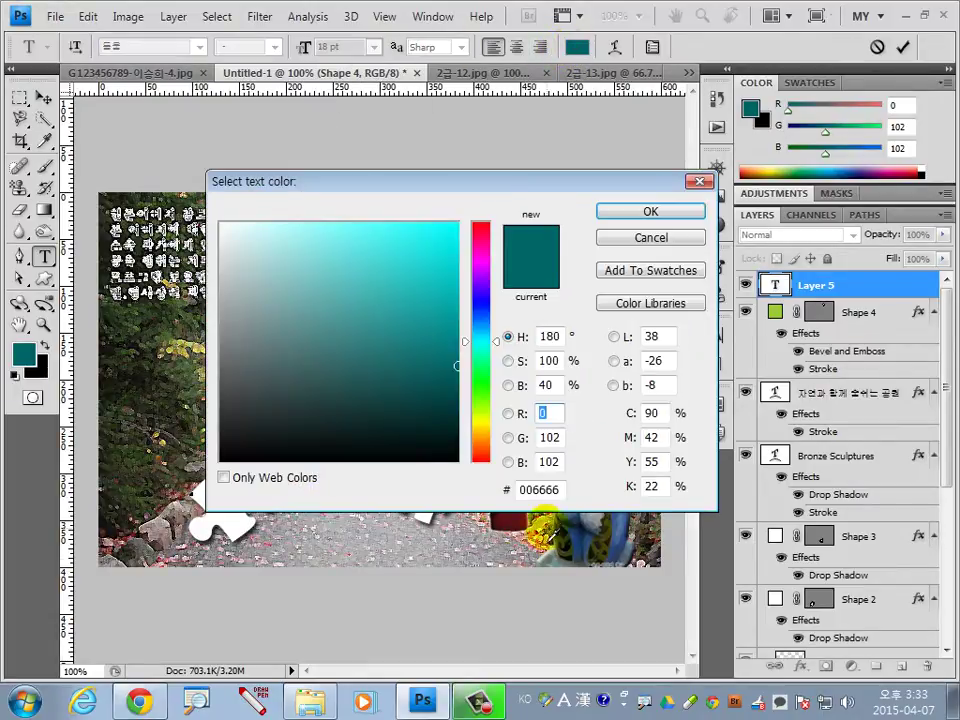
left_click(557, 490)
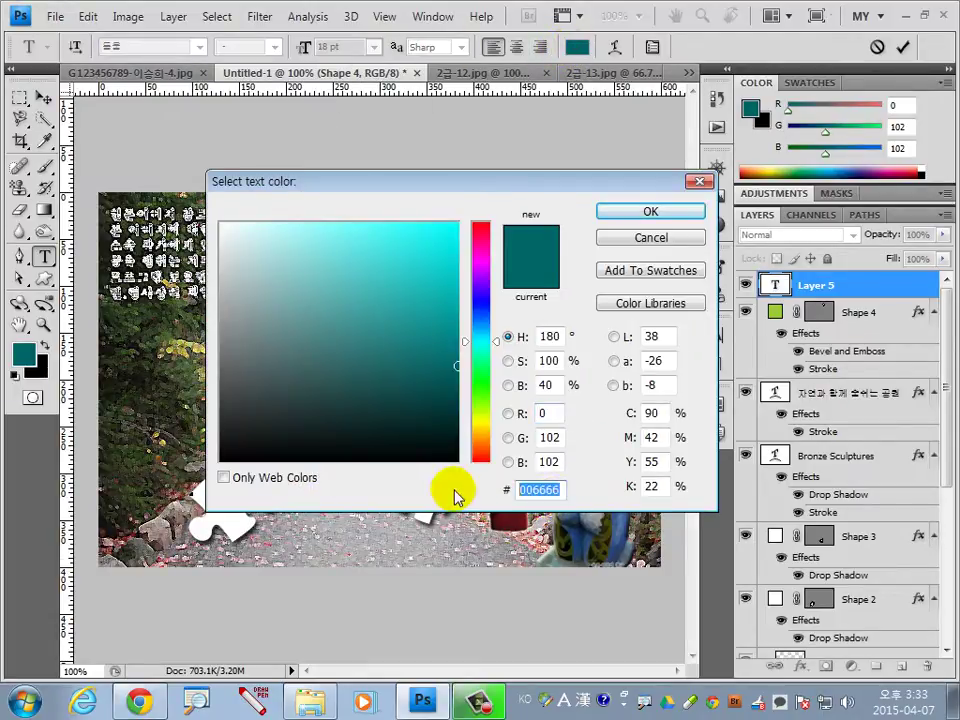
type("6")
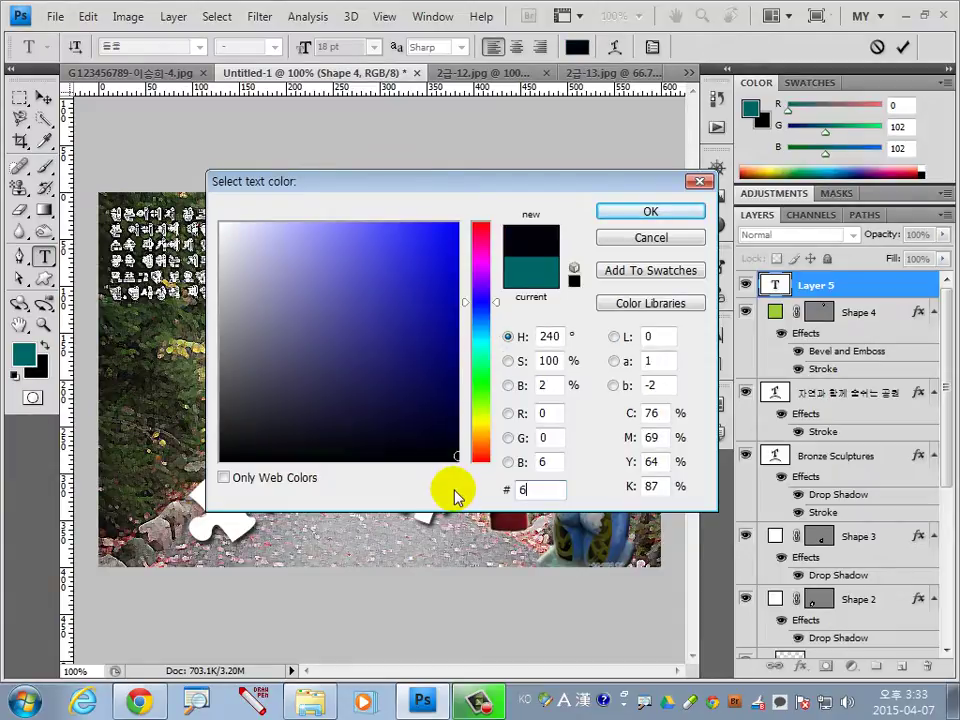
type("60066")
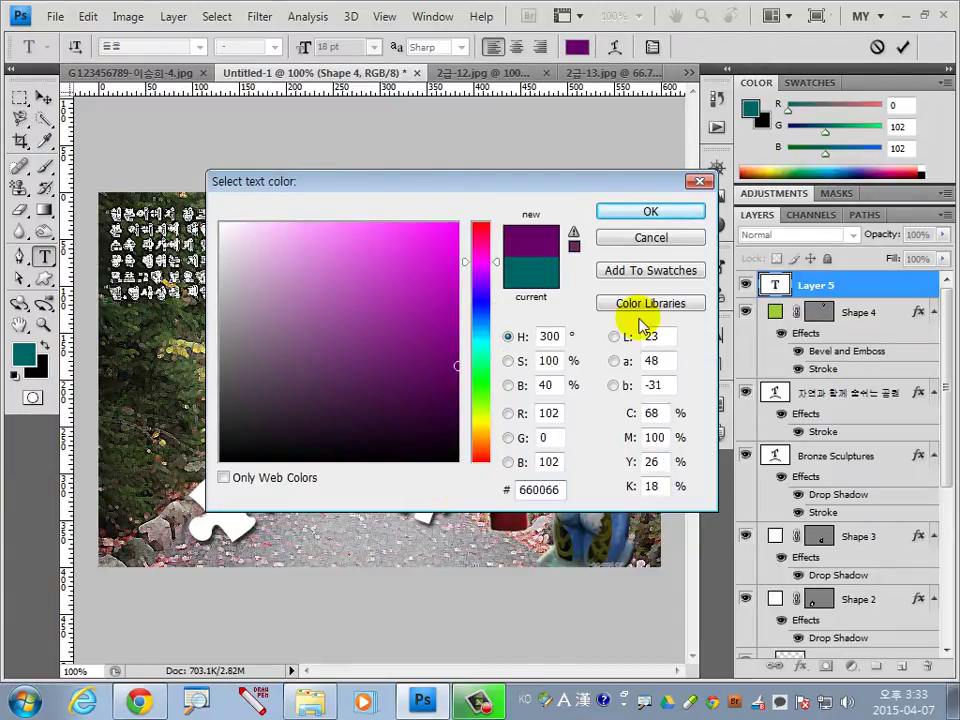
left_click(665, 211)
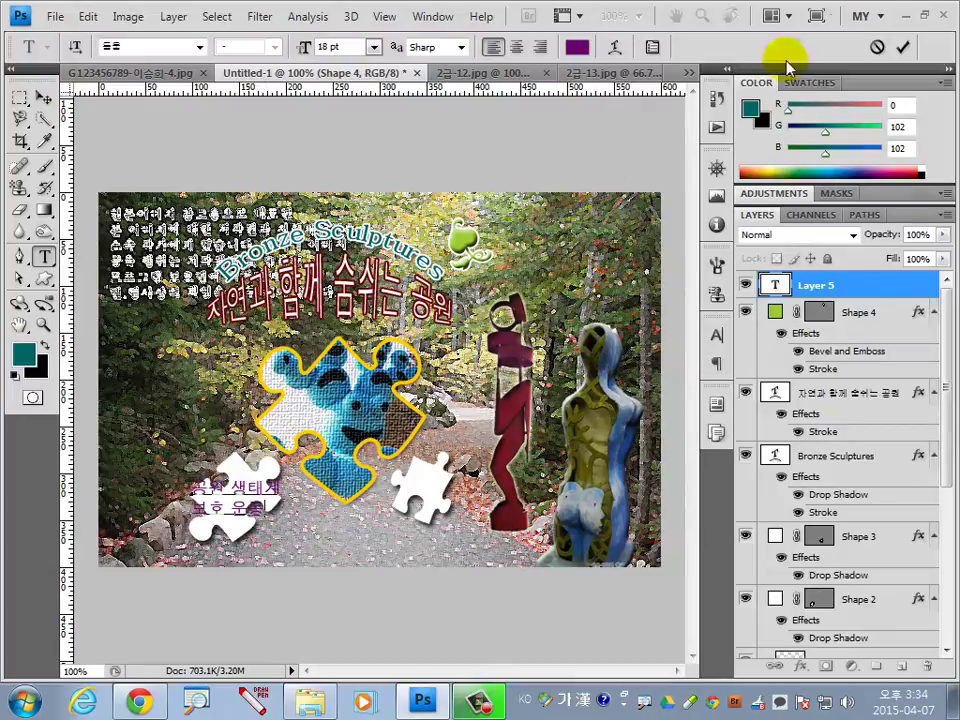
left_click(903, 47)
double_click(908, 280)
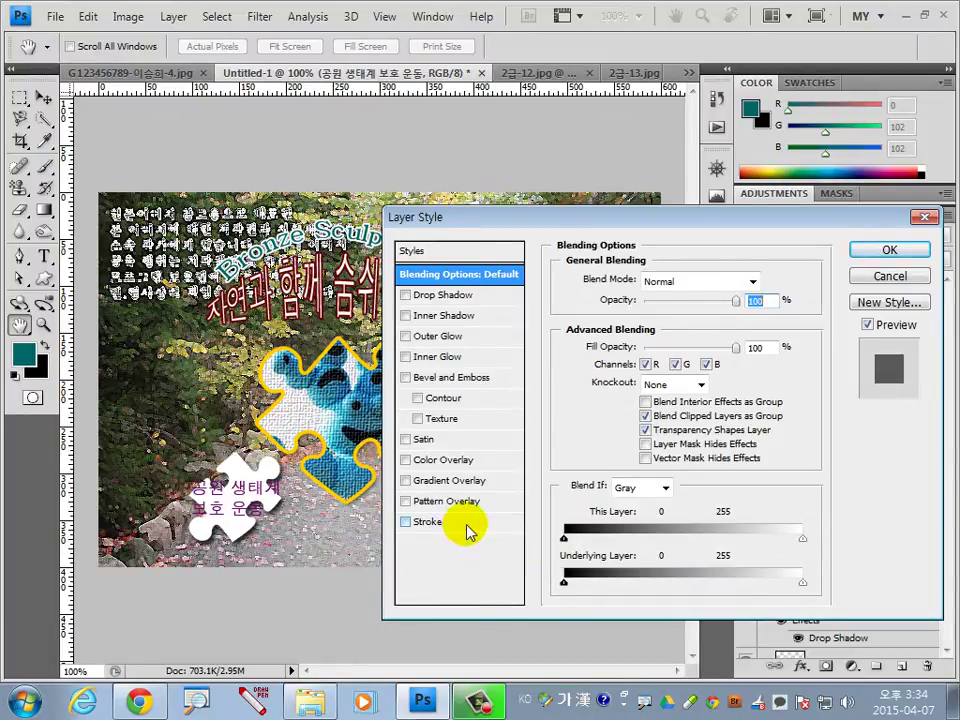
Step: Add a light grey #cccccc Stroke to the Korean text and apply it
left_click(467, 531)
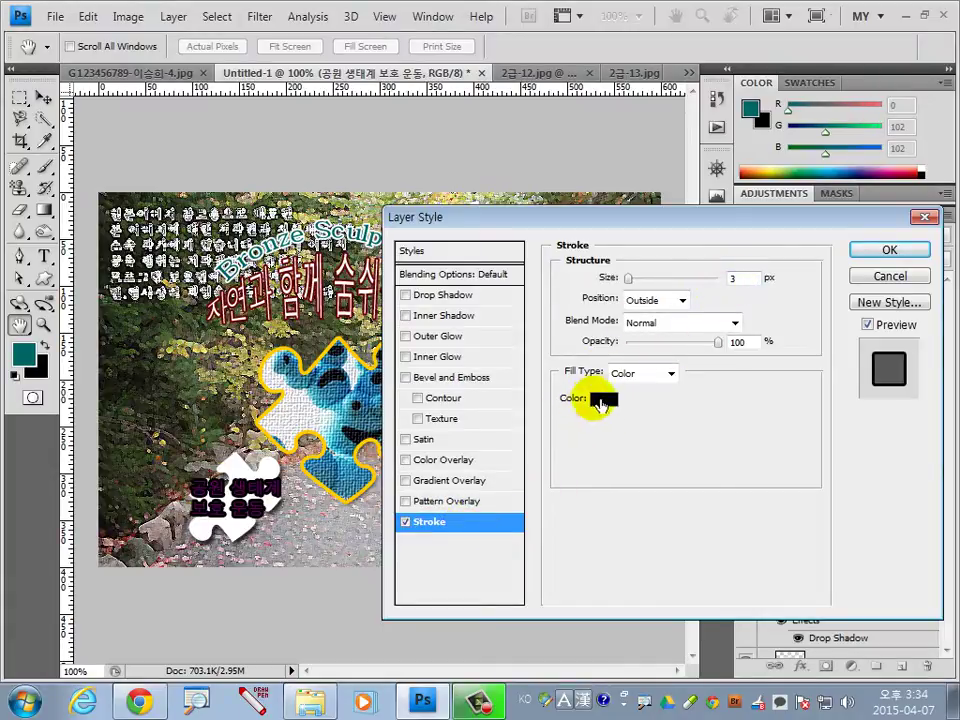
left_click(600, 399)
left_click_drag(561, 496, 460, 497)
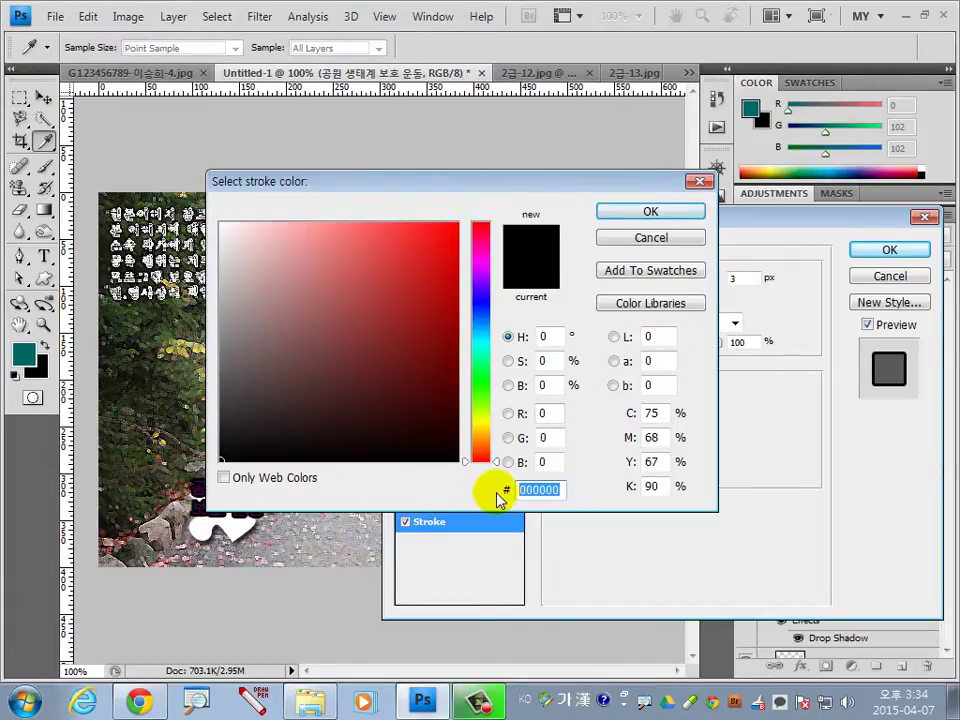
type("*")
type("c")
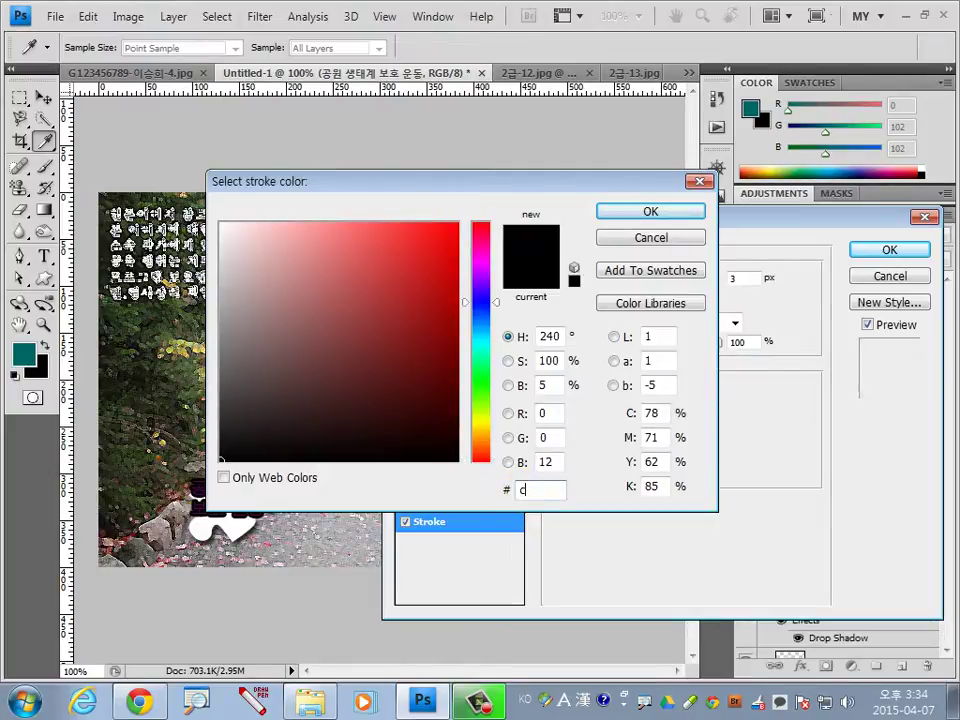
type("ccccc")
left_click(650, 212)
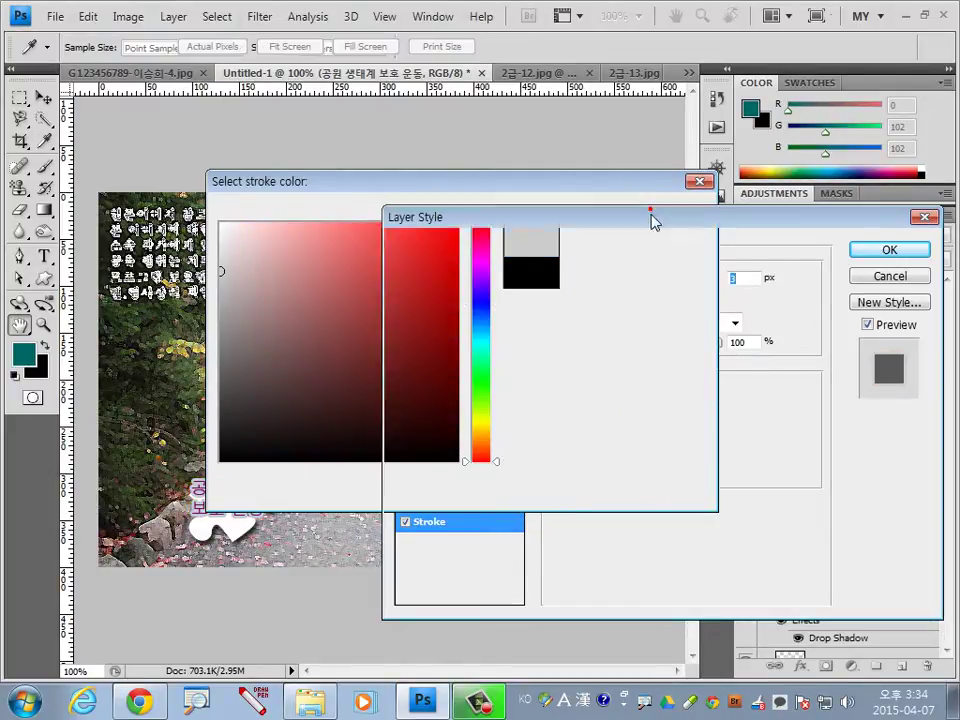
left_click(892, 251)
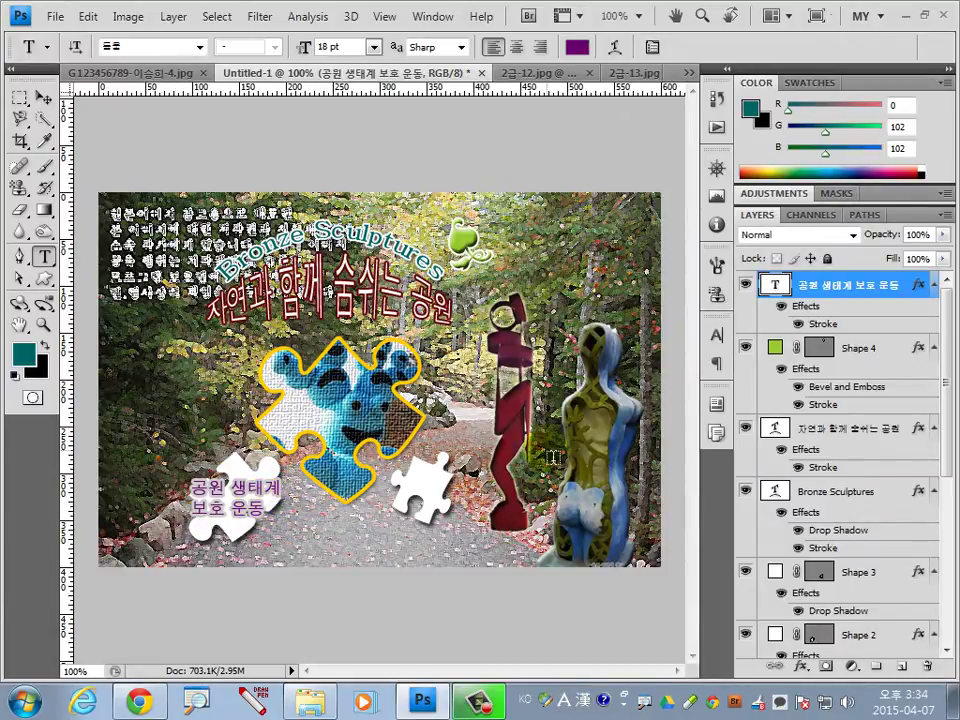
Step: Enlarge the lower-left Shape 2 puzzle piece to about 130% width and nudge it up
left_click(43, 97)
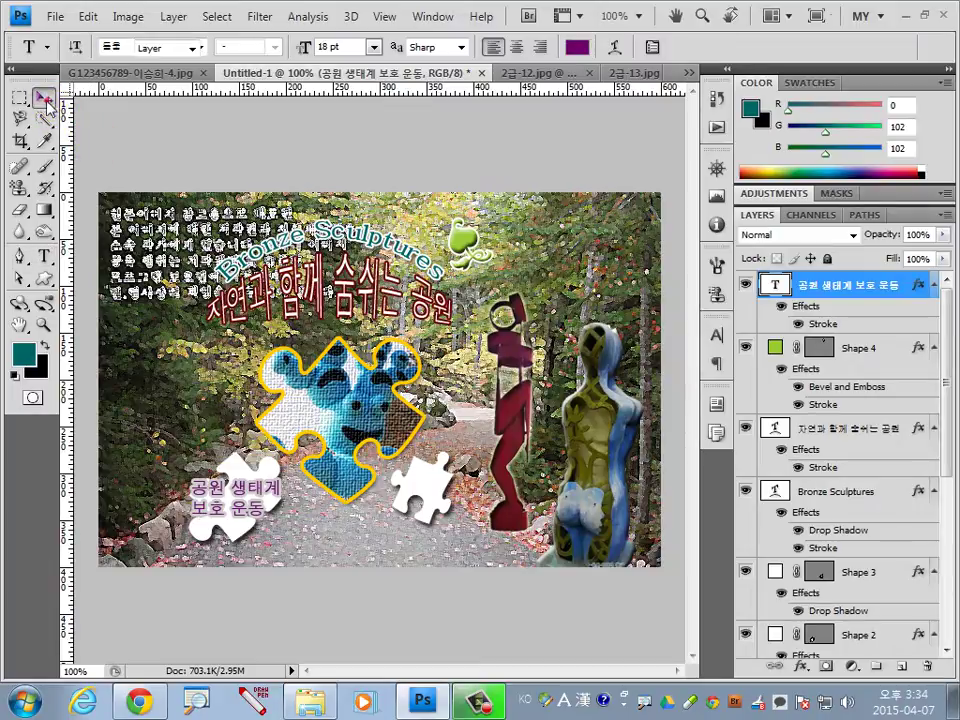
left_click(252, 476, "ctrl")
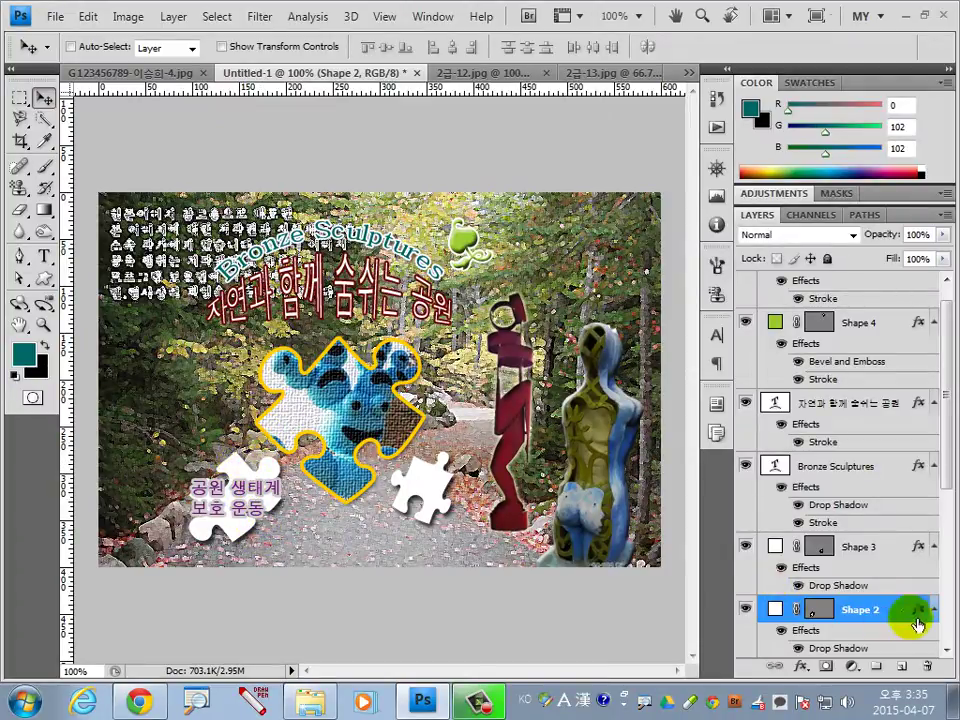
left_click(428, 484, "ctrl")
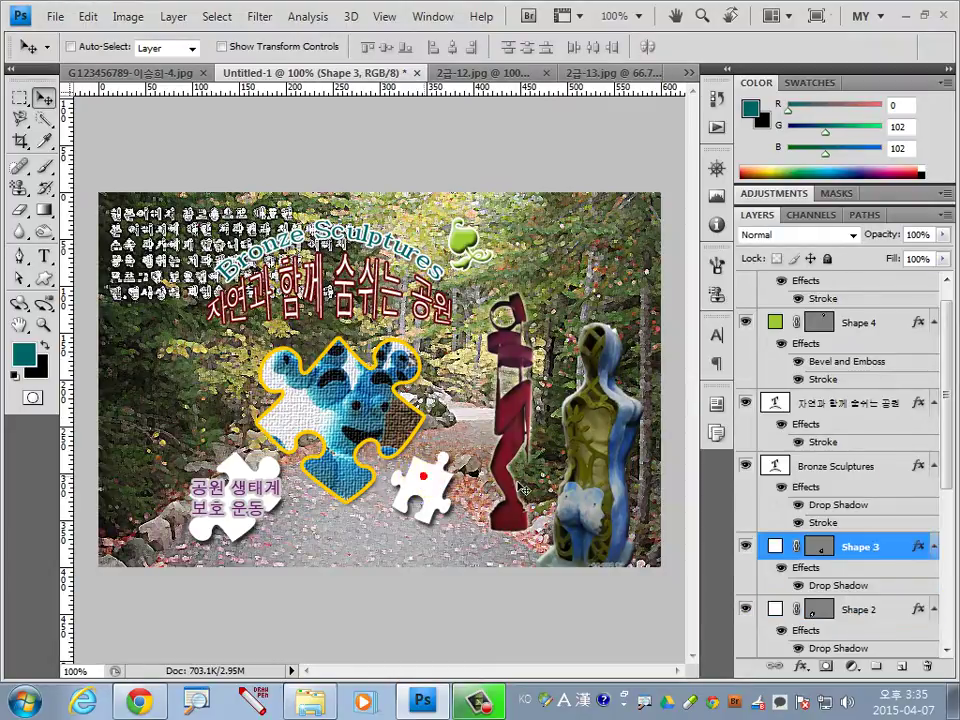
left_click(605, 432, "ctrl")
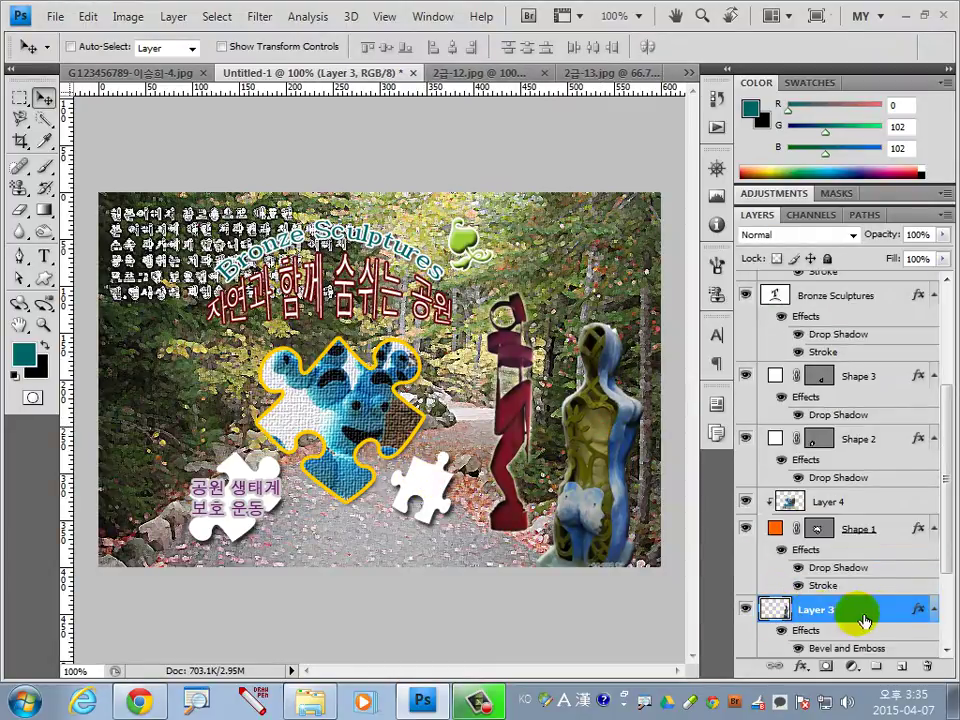
left_click(237, 463, "ctrl")
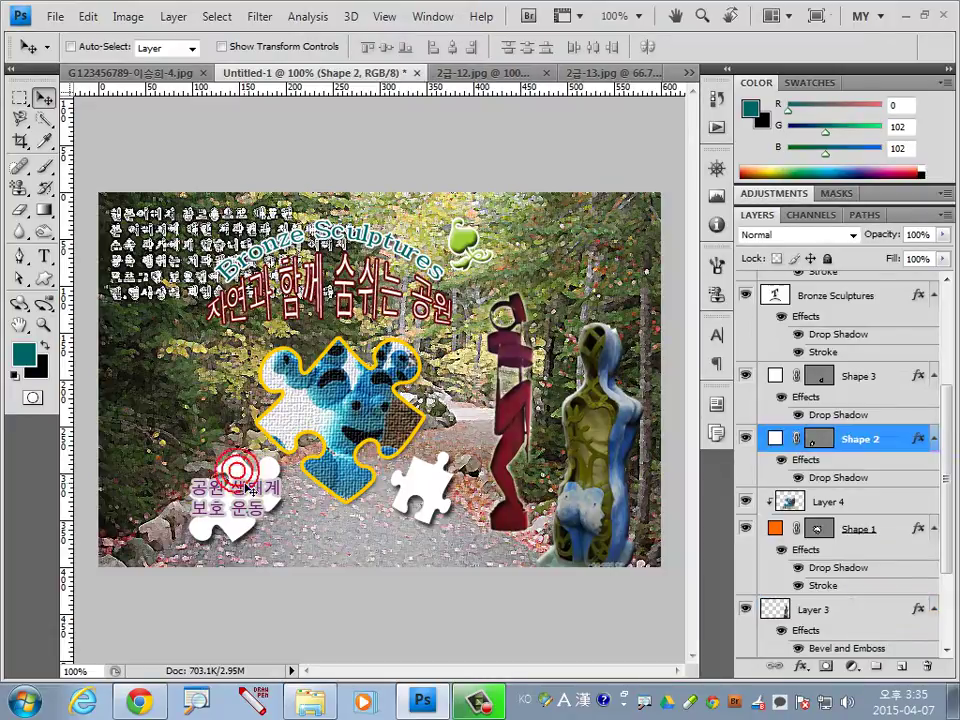
key("ctrl+t")
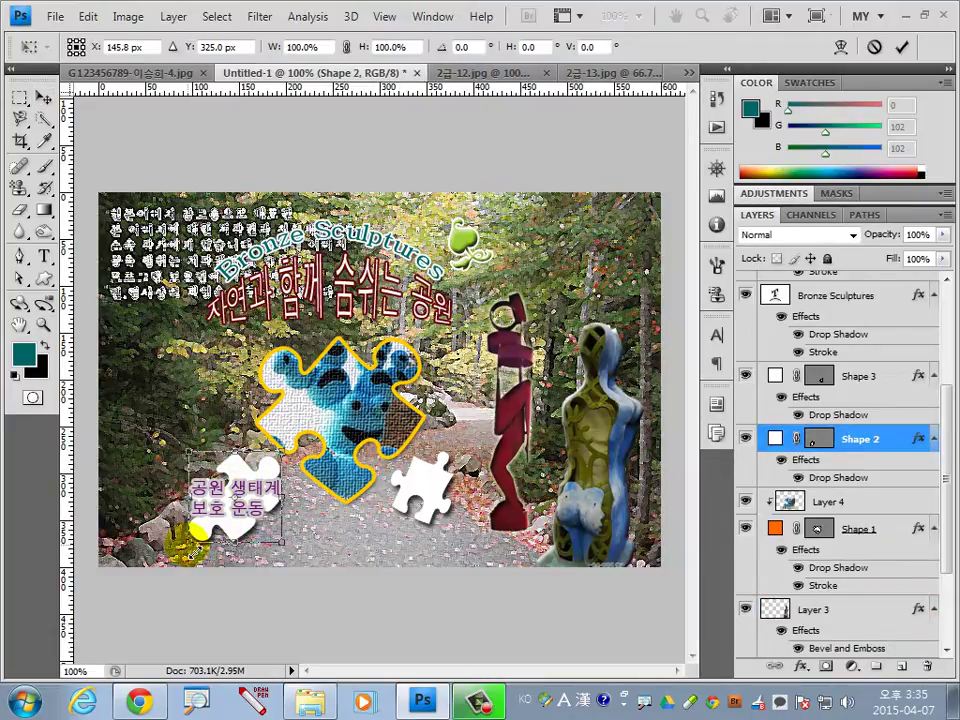
left_click_drag(189, 541, 170, 539)
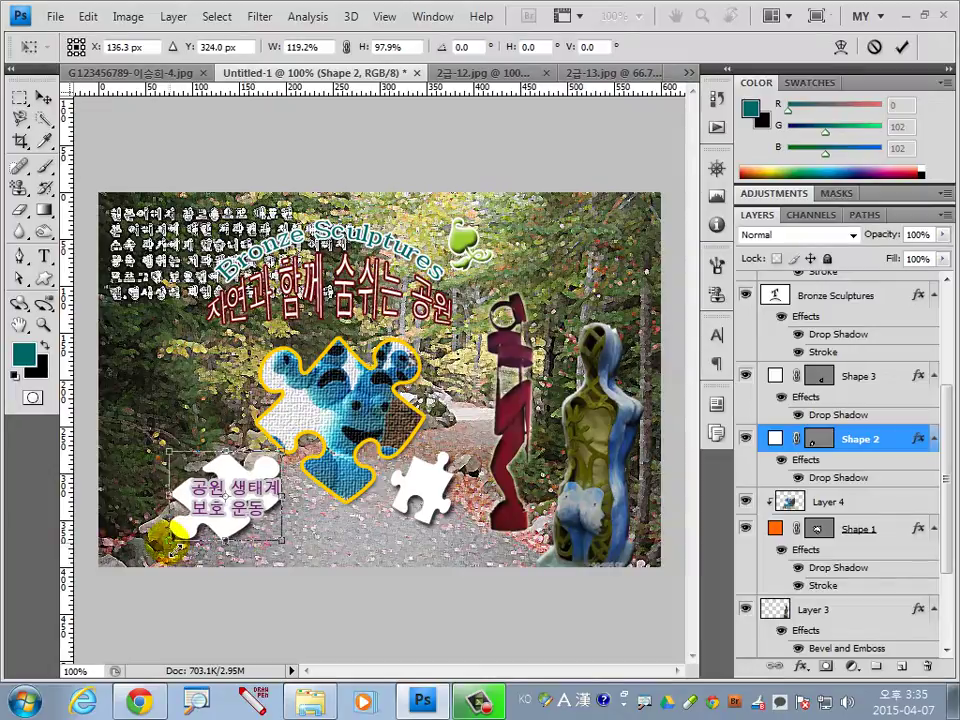
left_click_drag(282, 541, 298, 550)
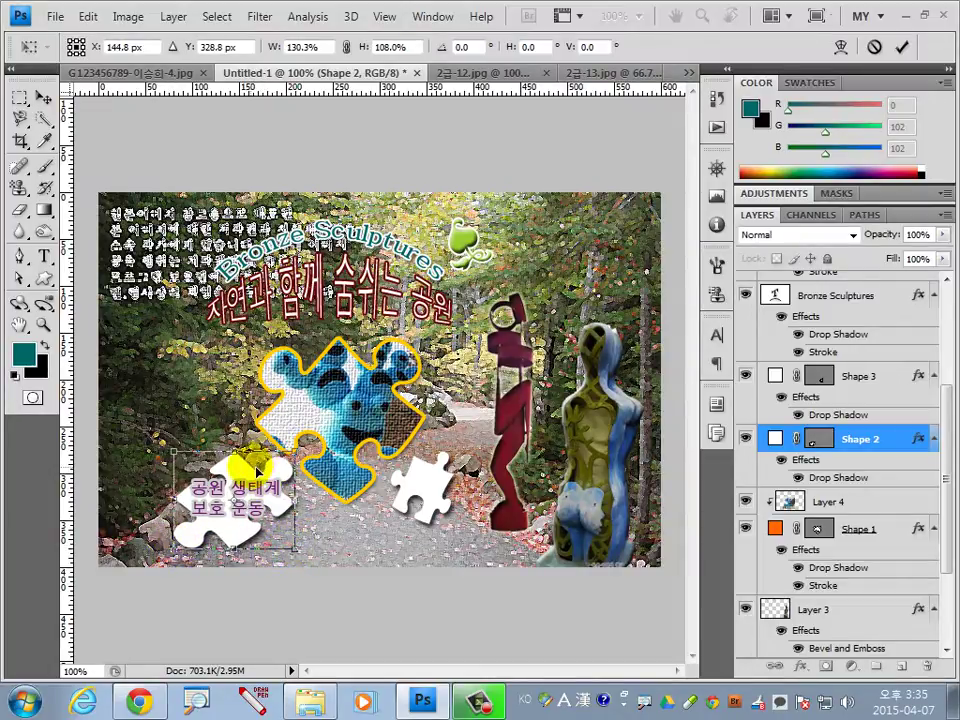
left_click_drag(258, 470, 258, 463)
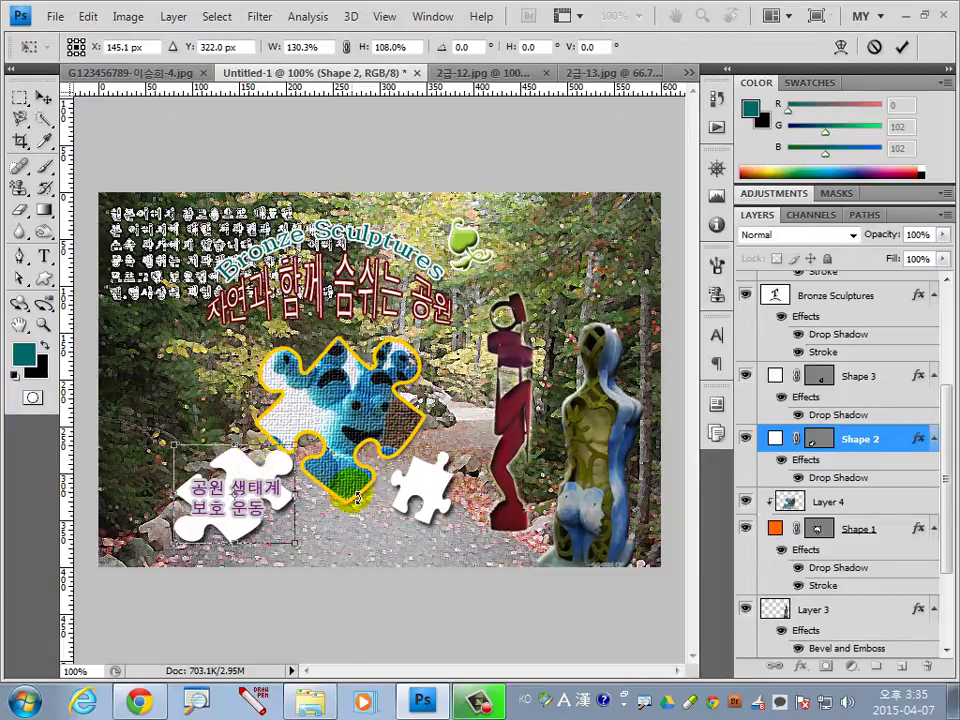
key("Return")
Step: Move the blue puzzle piece (Layer 4 + Shape 1) and small white Shape 3 slightly higher
left_click(358, 412, "ctrl")
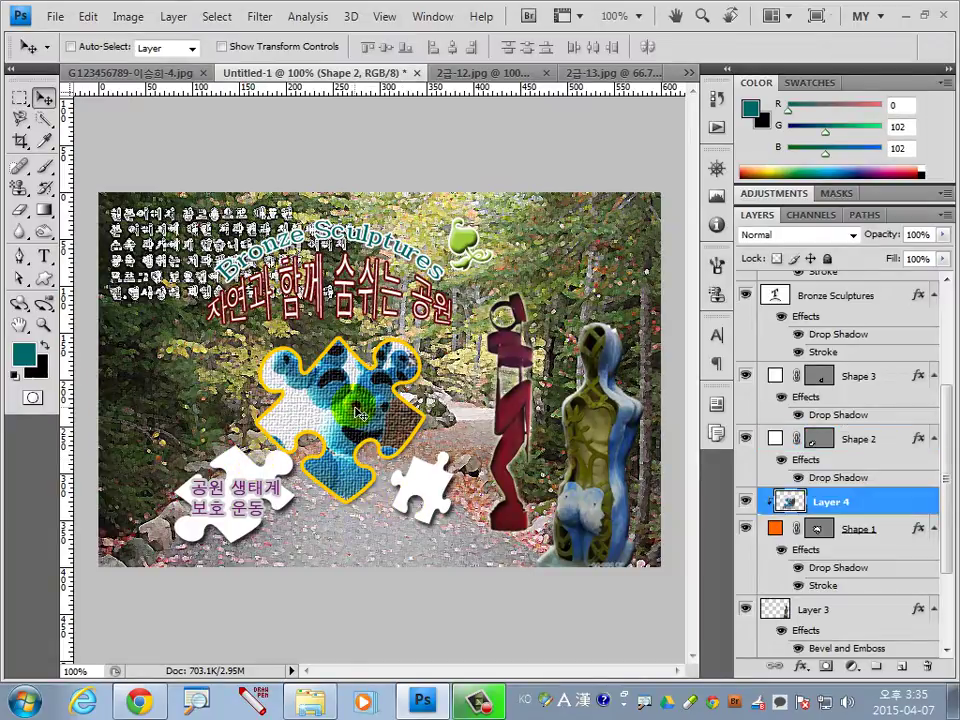
left_click(862, 530, "shift")
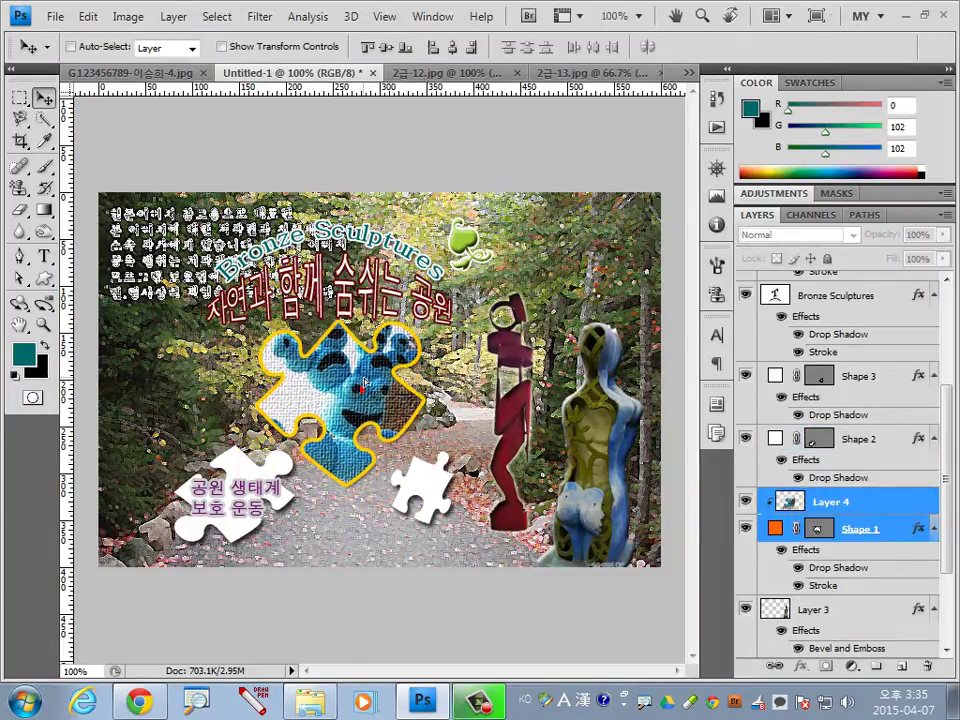
left_click_drag(372, 388, 372, 377)
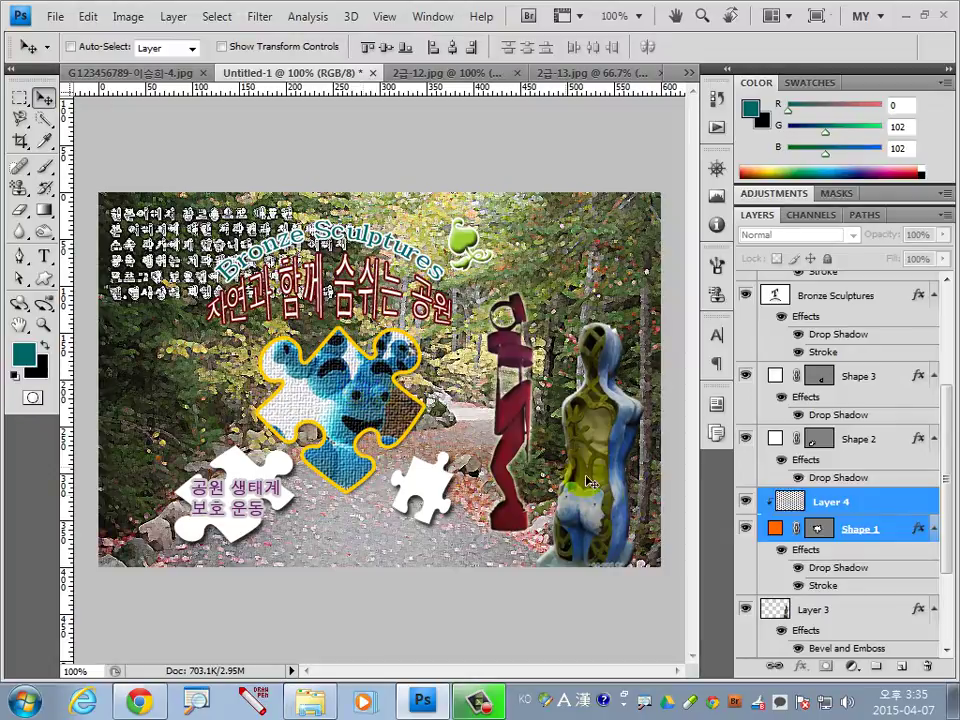
left_click(425, 476, "ctrl")
left_click(428, 477)
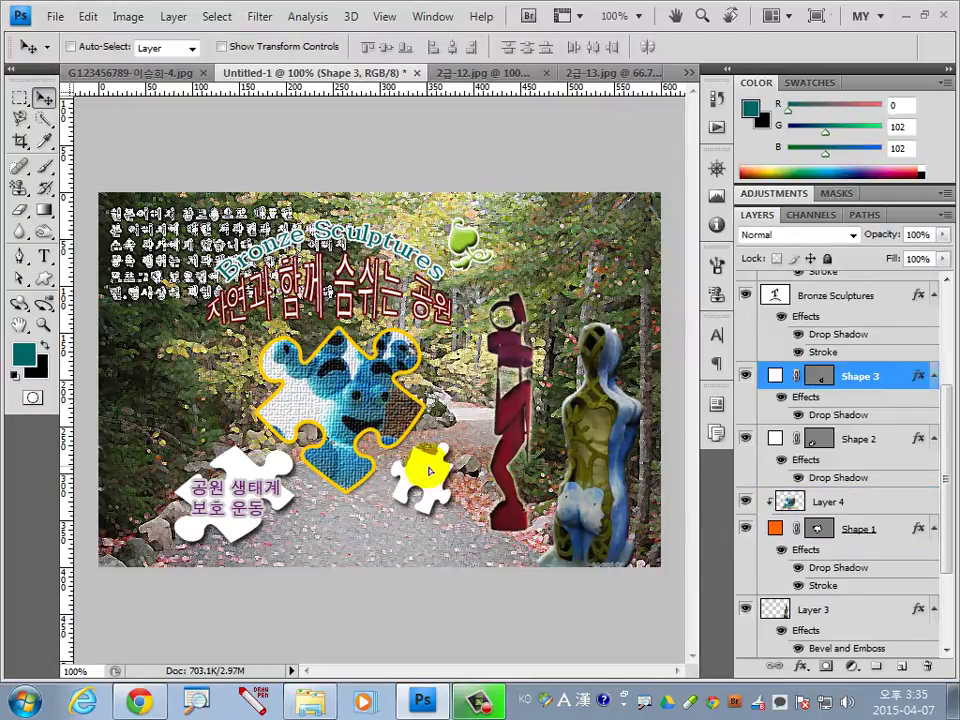
left_click_drag(431, 470, 433, 466)
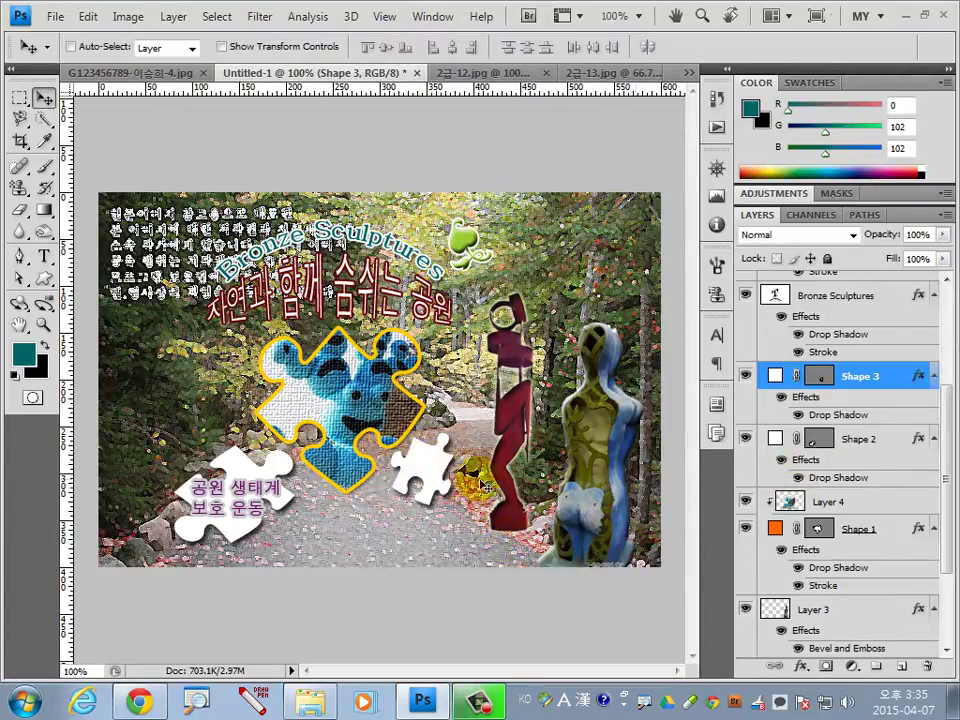
left_click(527, 578)
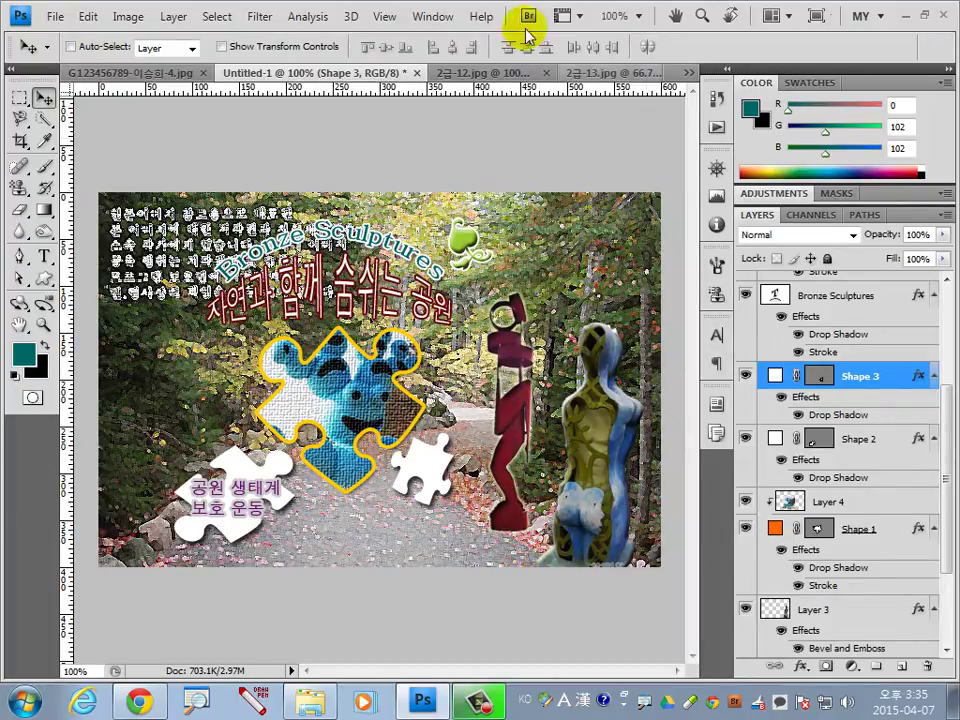
Step: Close 2급-12.jpg and bring up the birdhouse tree photo
left_click(508, 74)
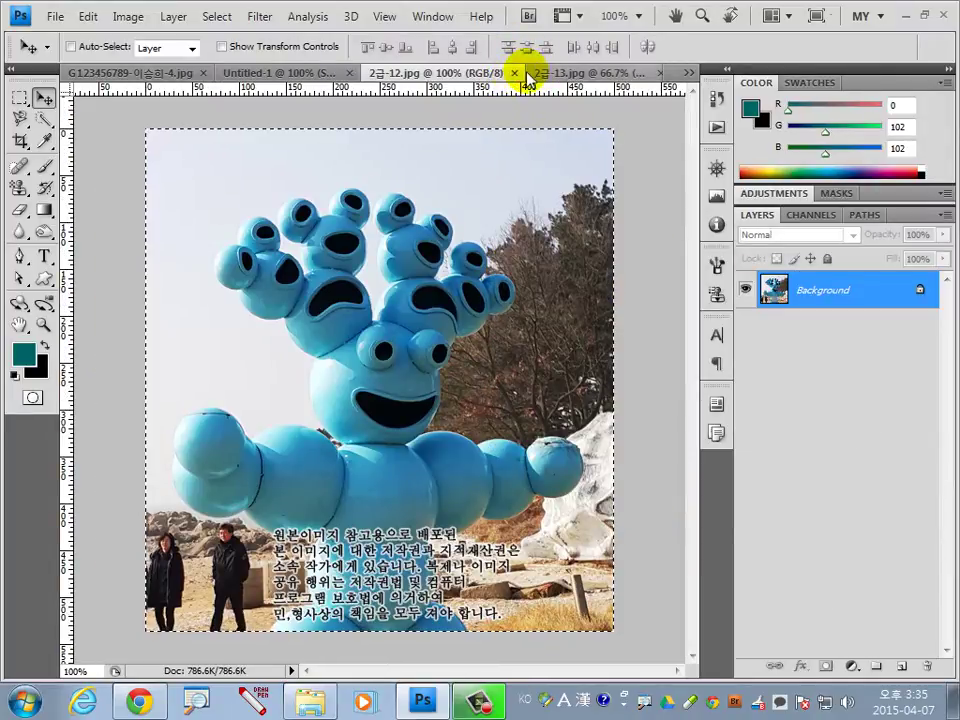
left_click(515, 74)
left_click(520, 74)
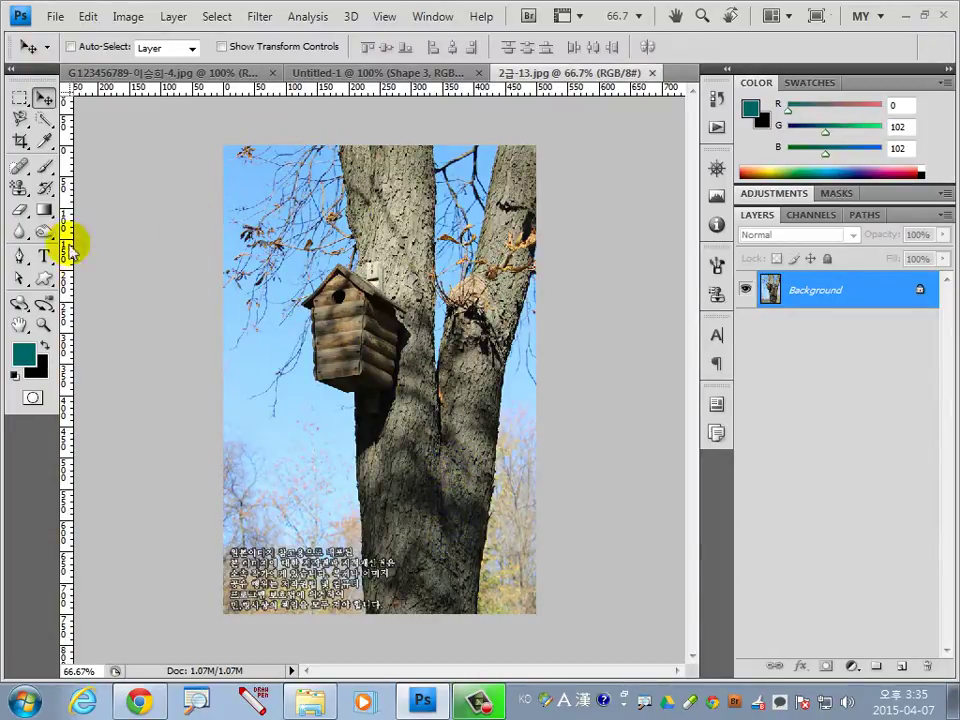
Step: Outline the birdhouse tree trunk with the Magnetic Lasso, then return to the Untitled-1 poster
left_click(19, 120)
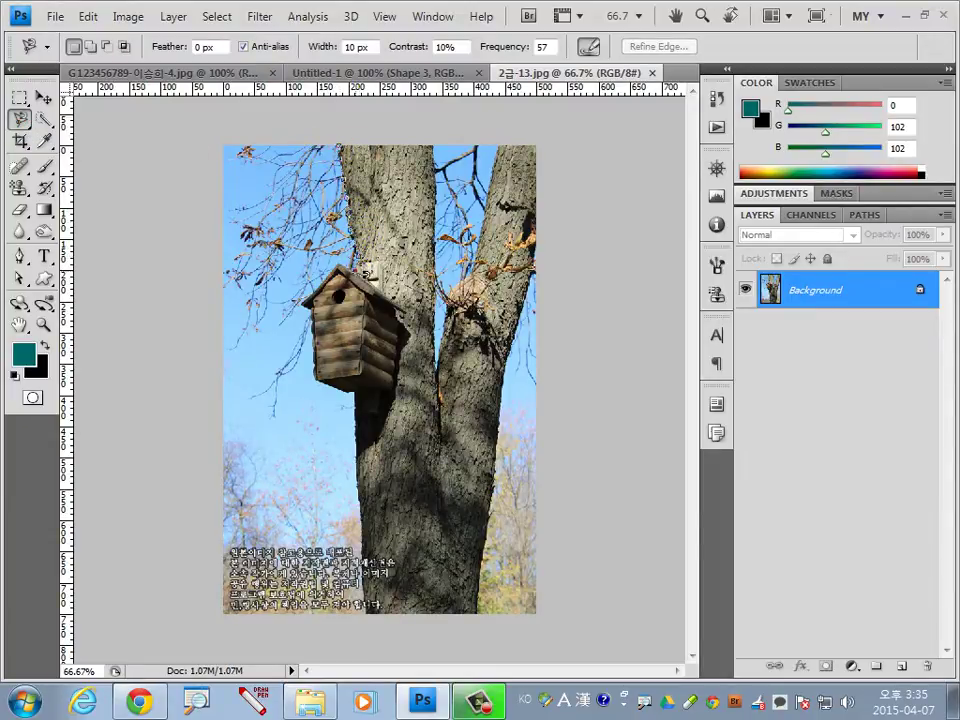
left_click(306, 303)
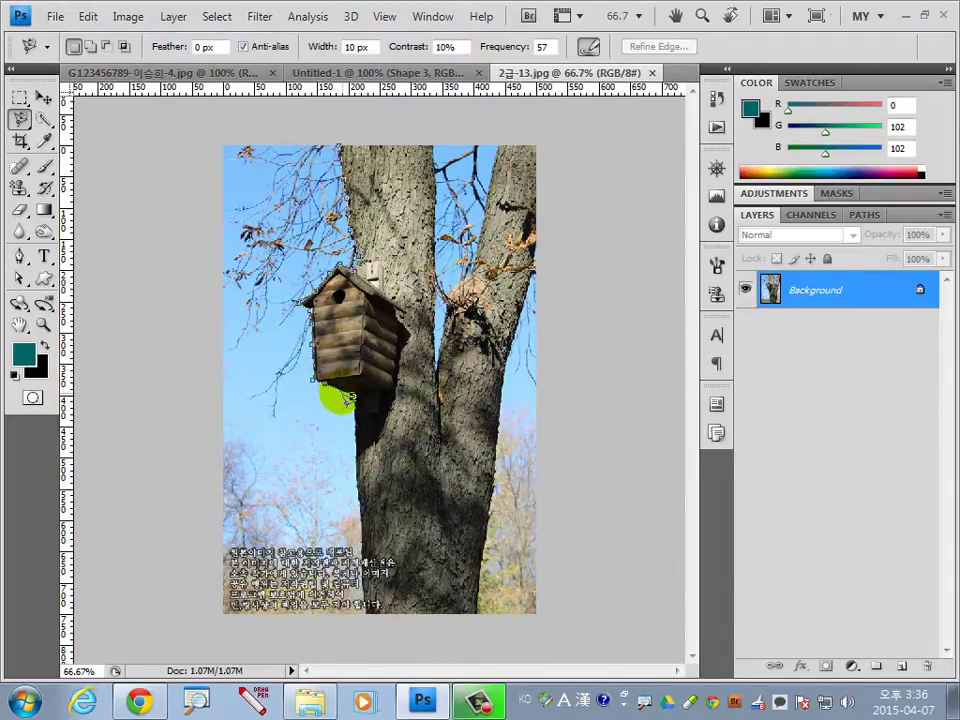
left_click(358, 399)
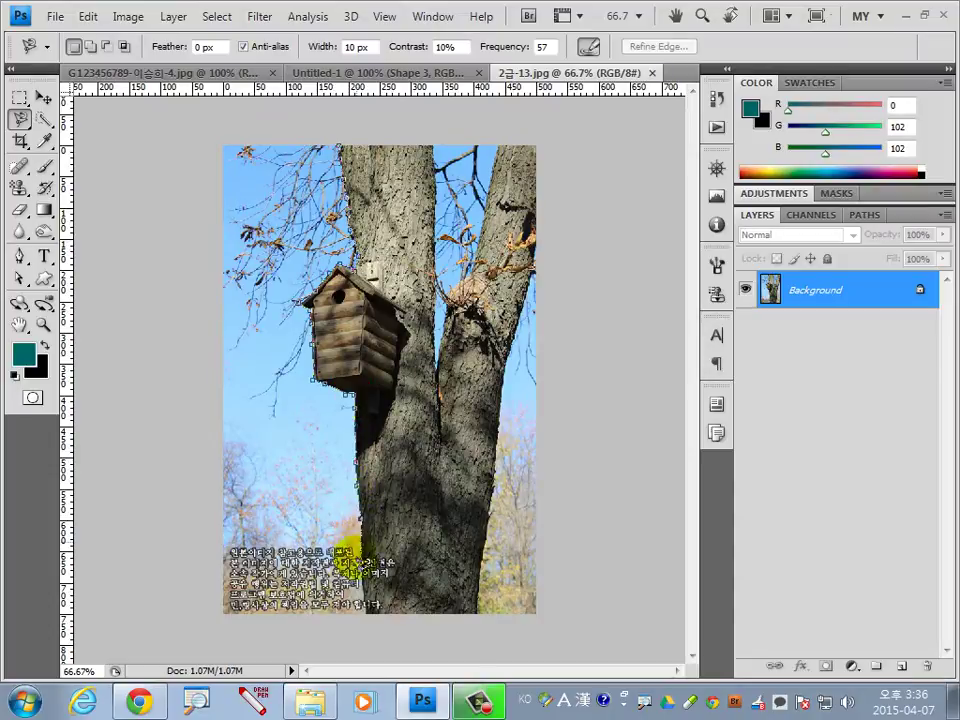
left_click(489, 628)
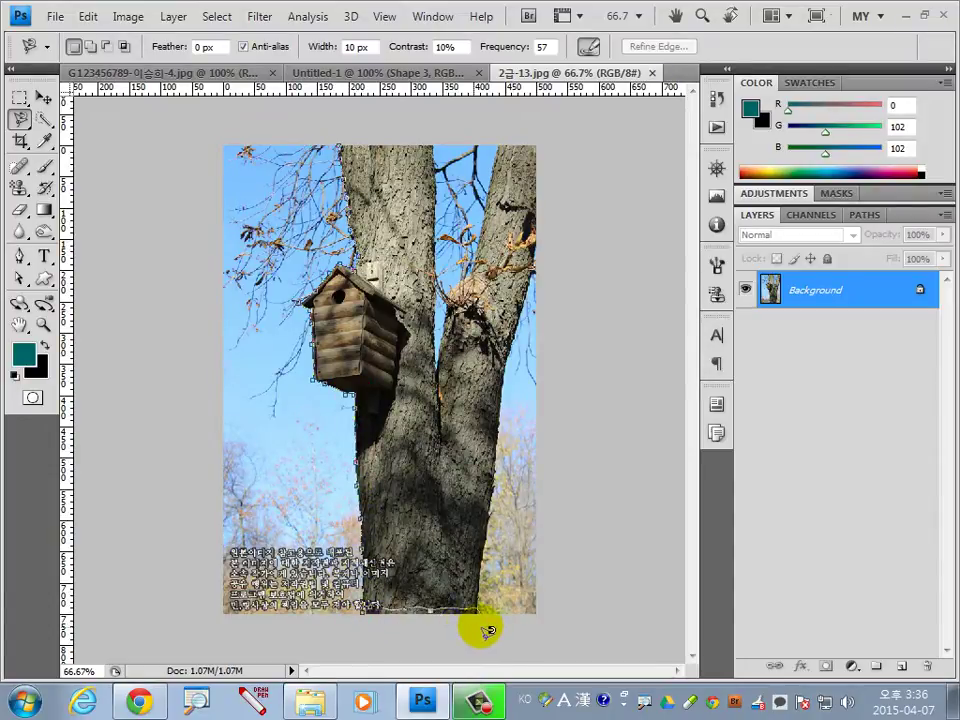
left_click(424, 285)
left_click(428, 152)
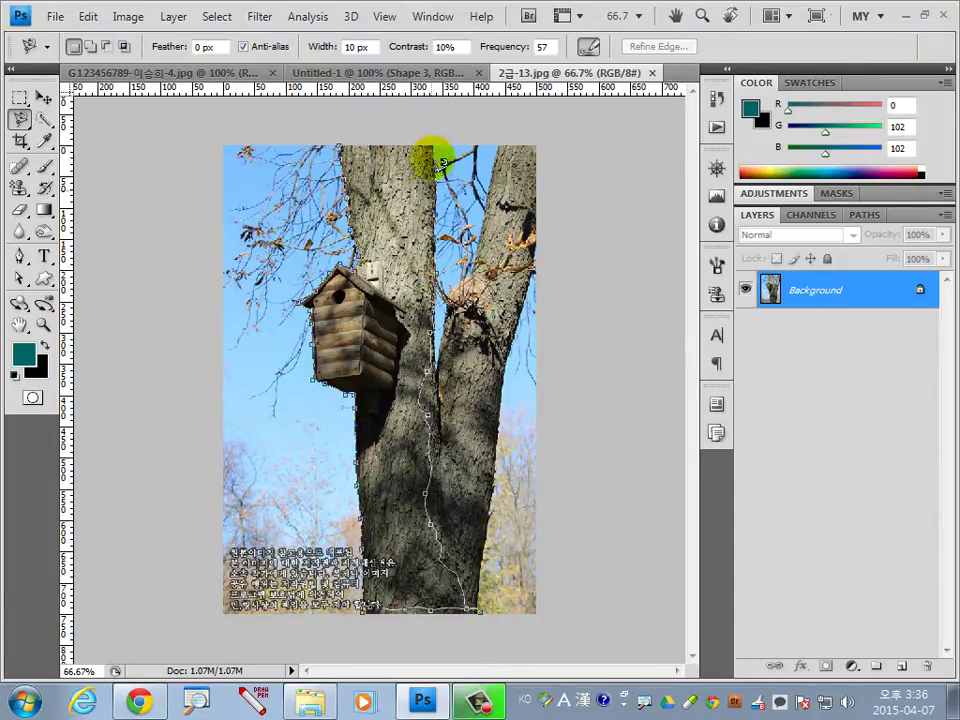
left_click(352, 138)
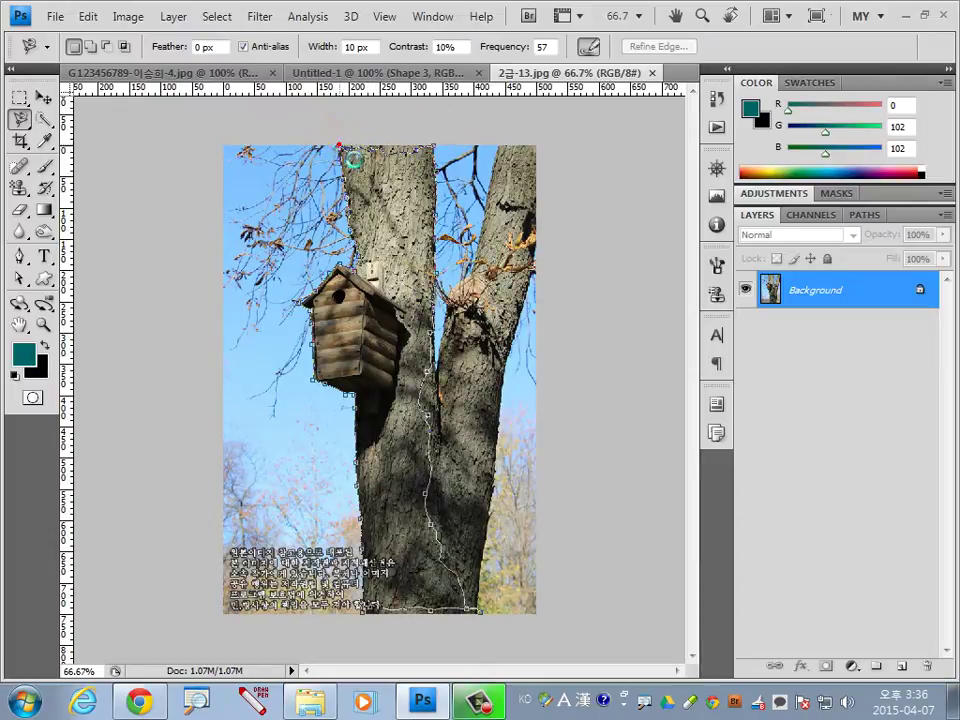
left_click(350, 140)
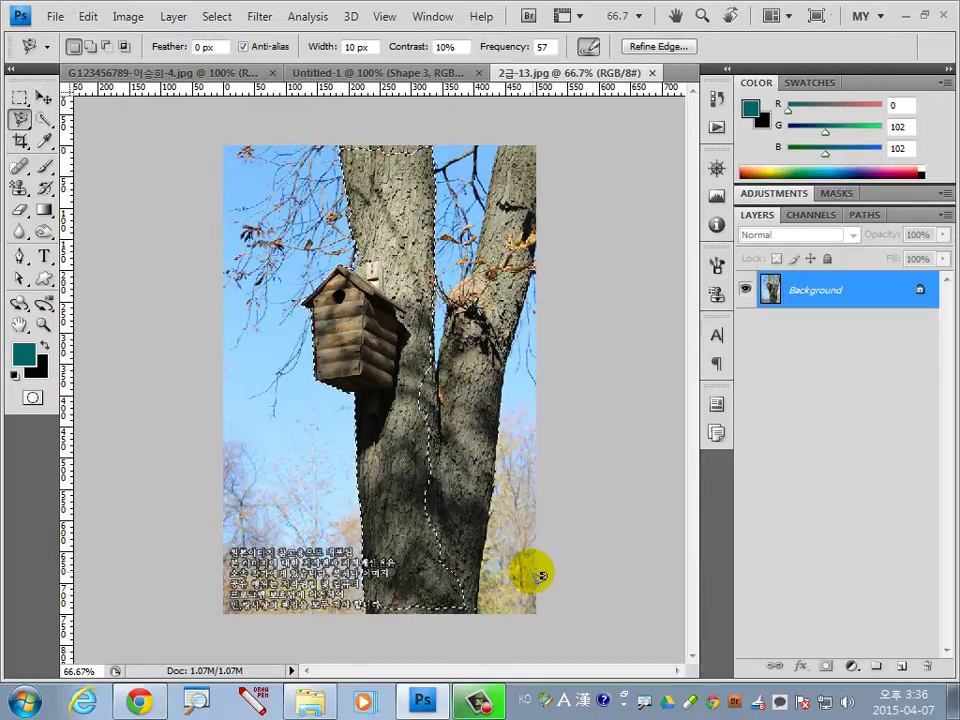
left_click(370, 73)
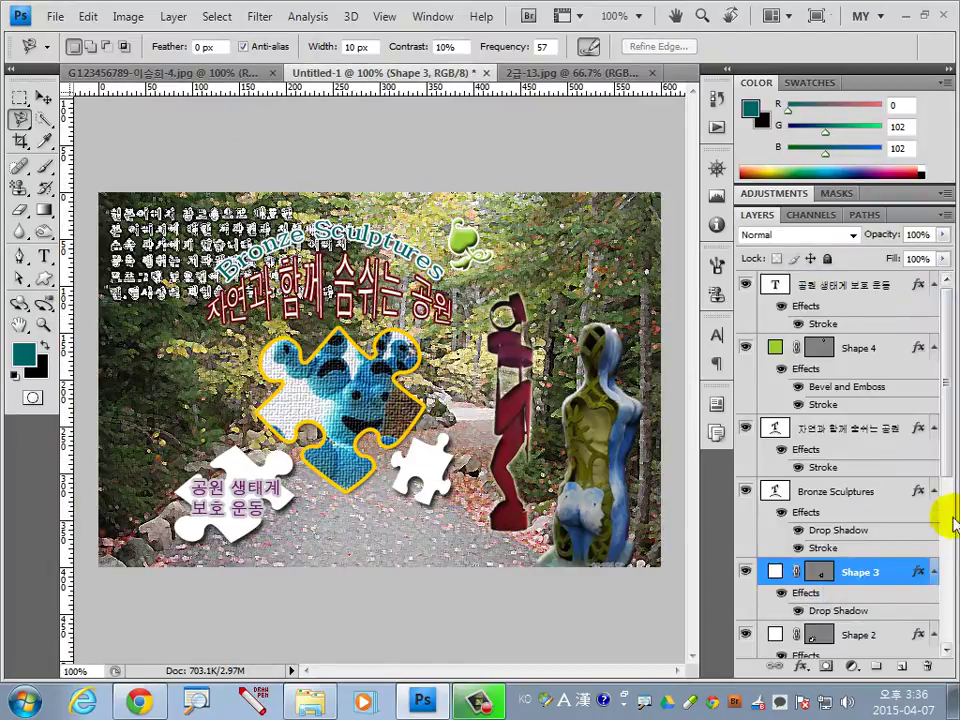
Step: Paste the birdhouse tree above Layer 3, flip it horizontally, and place it on the left edge
left_click_drag(943, 514, 952, 625)
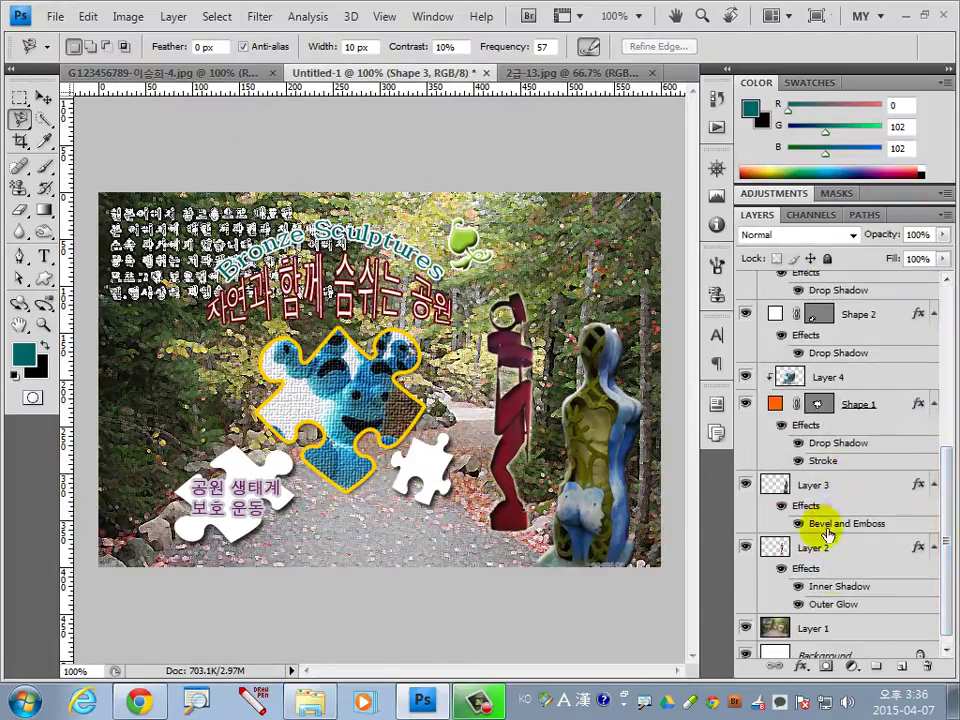
left_click(835, 488)
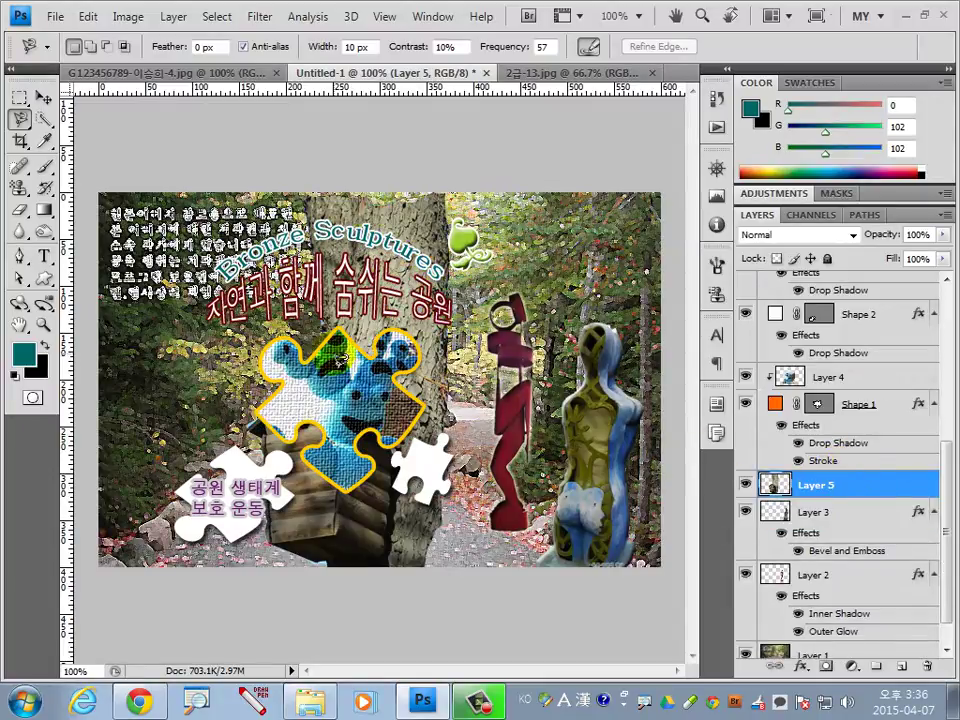
left_click(43, 100)
mouse_move(358, 313)
left_mouse_down()
mouse_move(169, 190)
mouse_move(167, 154)
mouse_move(146, 144)
left_mouse_up()
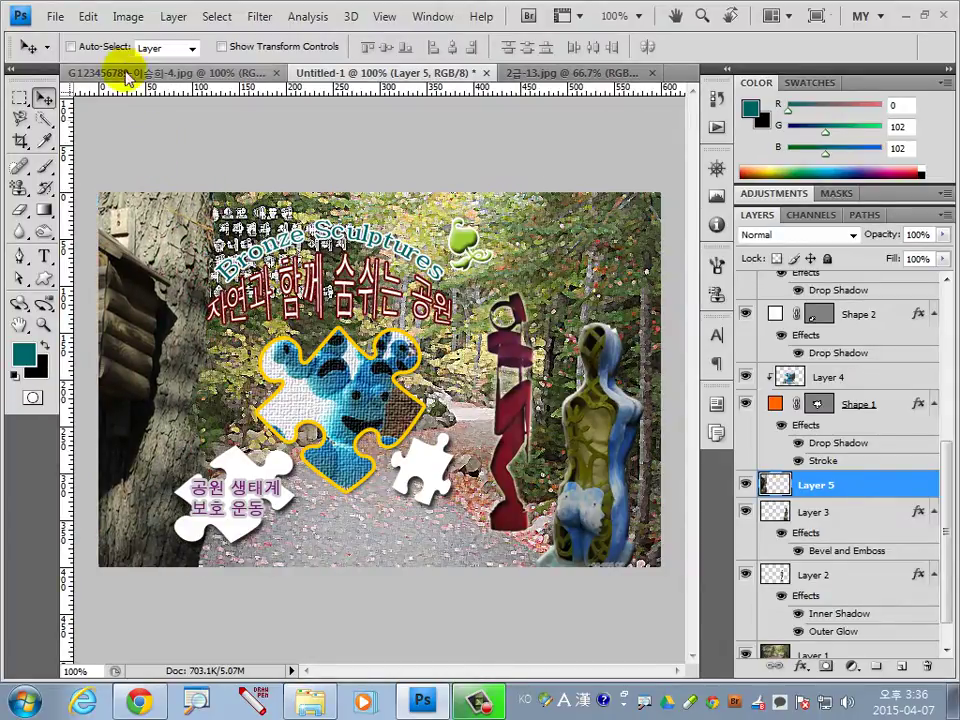
left_click(127, 17)
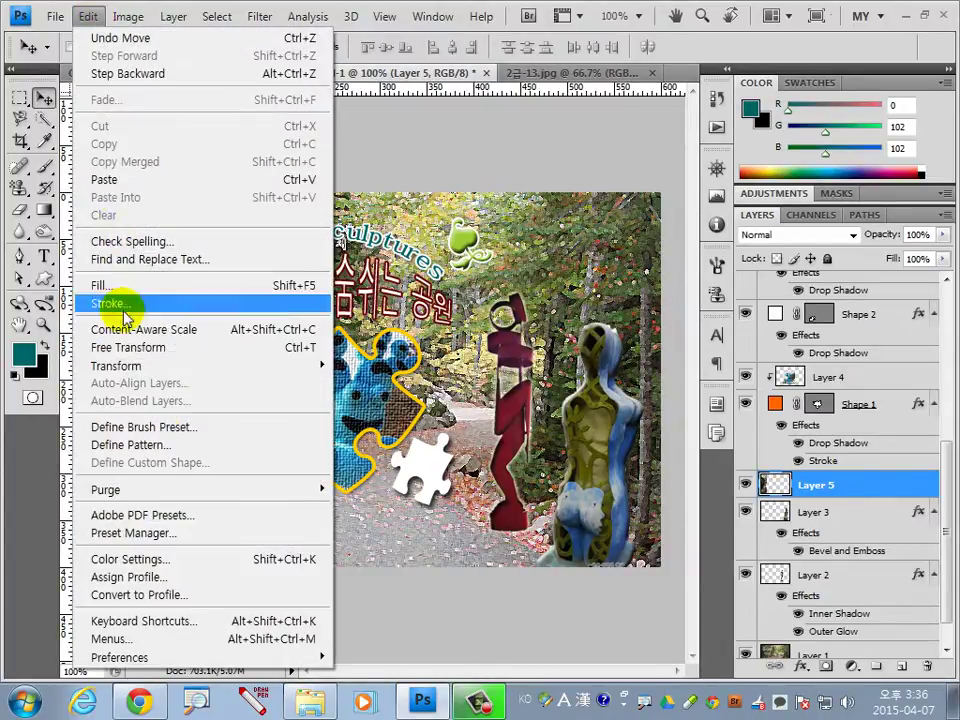
mouse_move(116, 366)
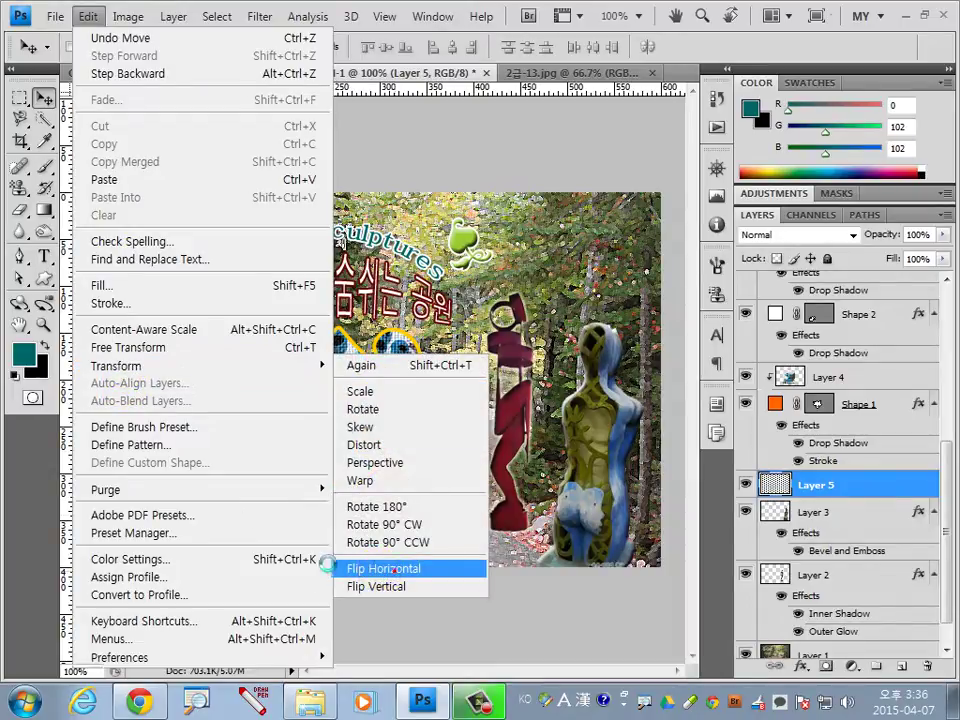
left_click(345, 568)
left_click_drag(199, 357, 186, 354)
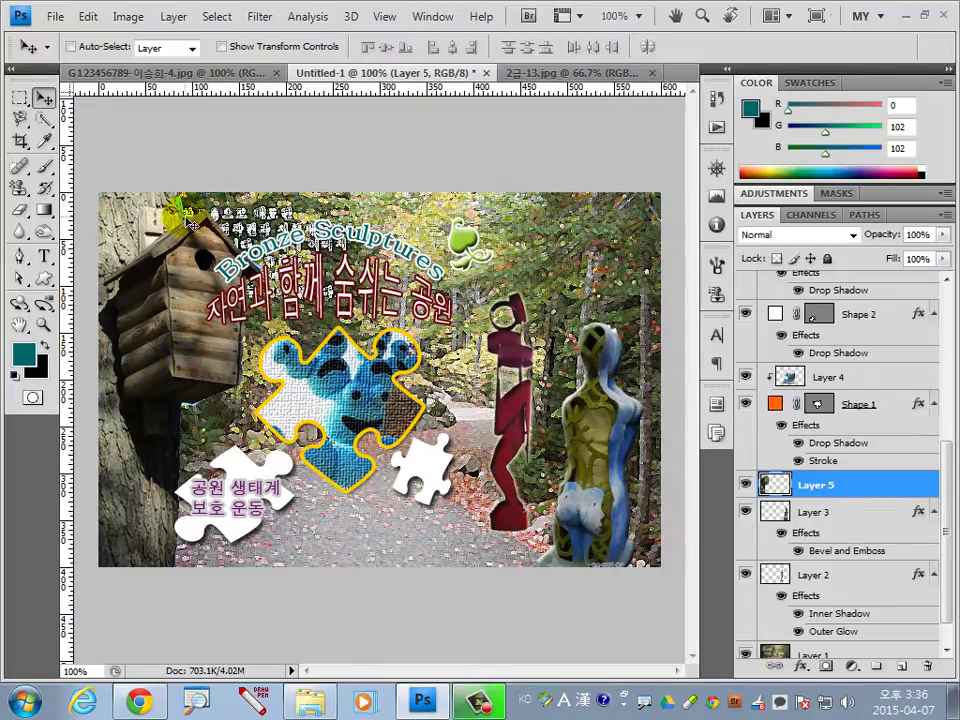
Step: Erase the blue streak beside the birdhouse roof with a 9 px Eraser
scroll(193, 229, "up", 10)
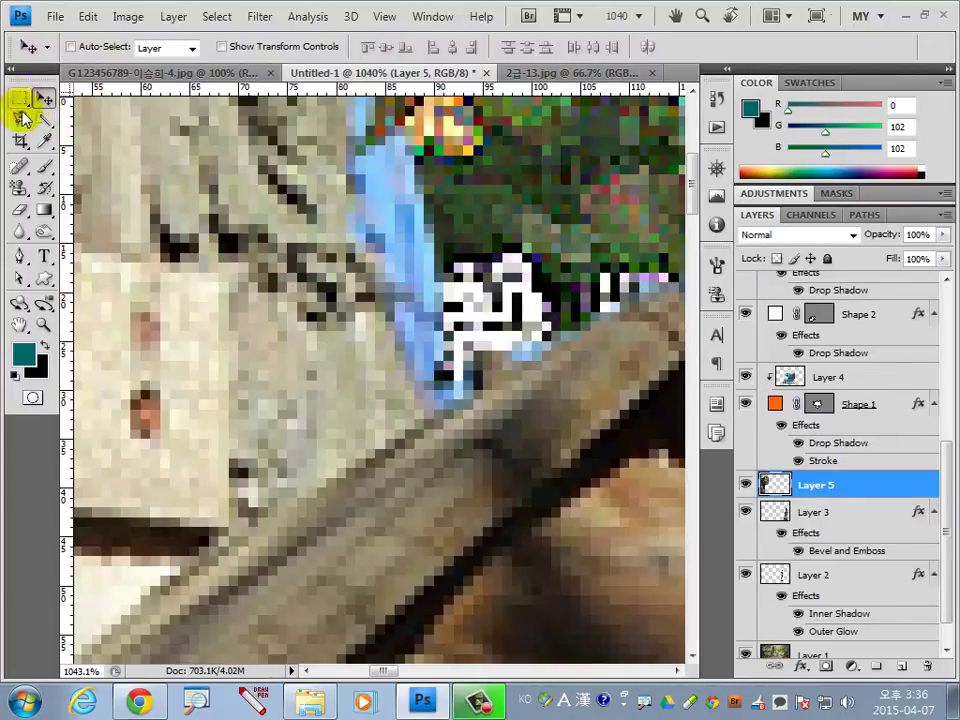
left_click(19, 210)
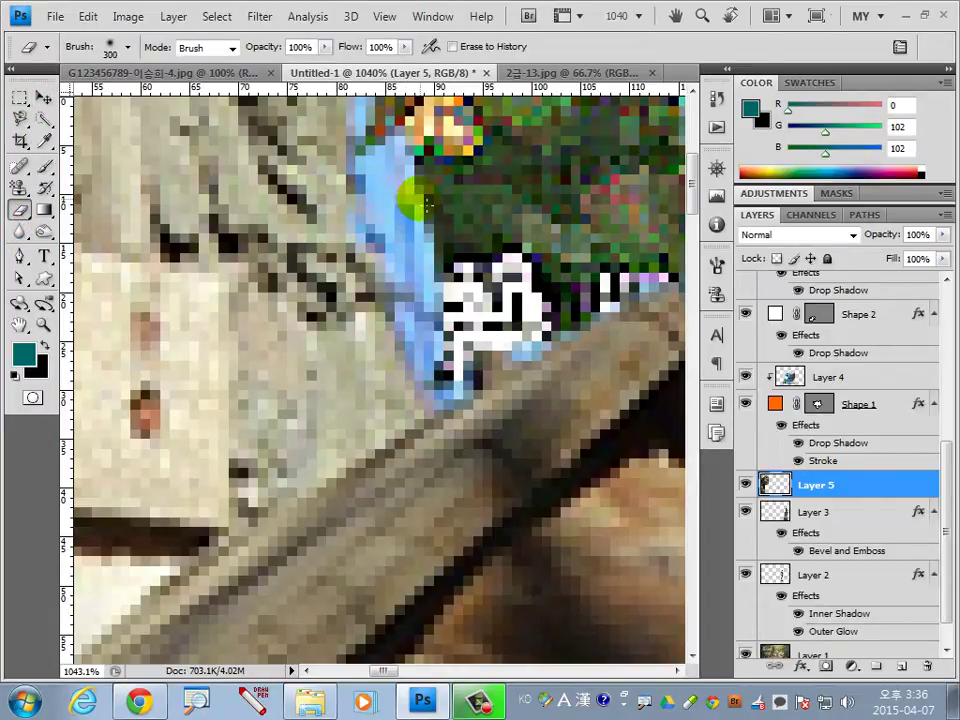
left_click(127, 47)
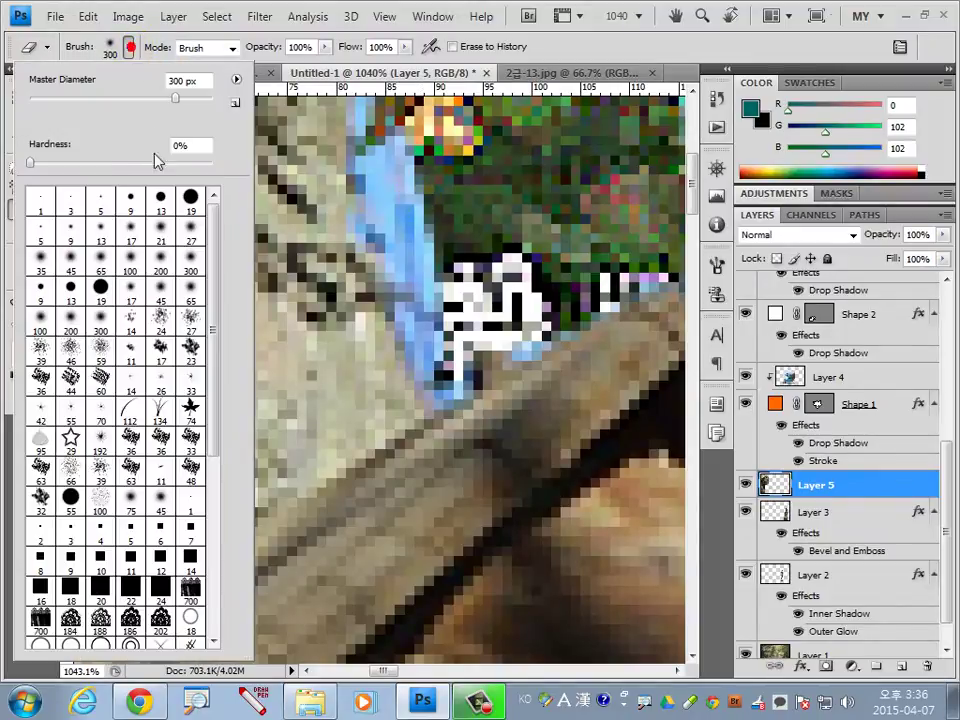
left_click(157, 226)
key("Return")
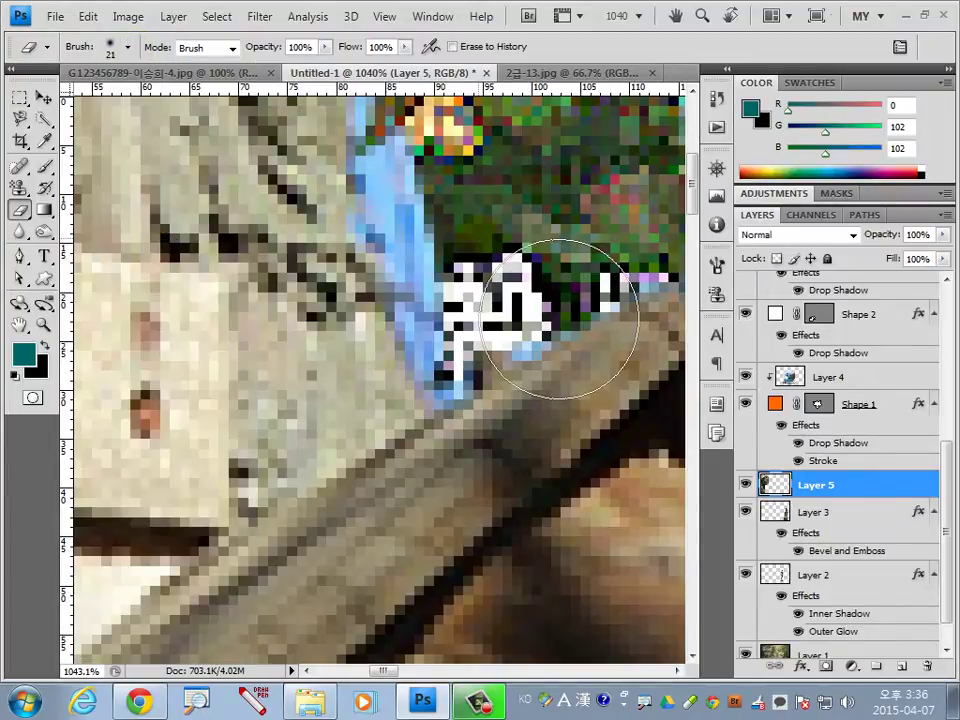
key("bracketleft")
key("bracketleft")
key("bracketleft")
mouse_move(461, 214)
left_mouse_down()
mouse_move(429, 171)
mouse_move(458, 266)
mouse_move(454, 326)
mouse_move(495, 300)
left_mouse_up()
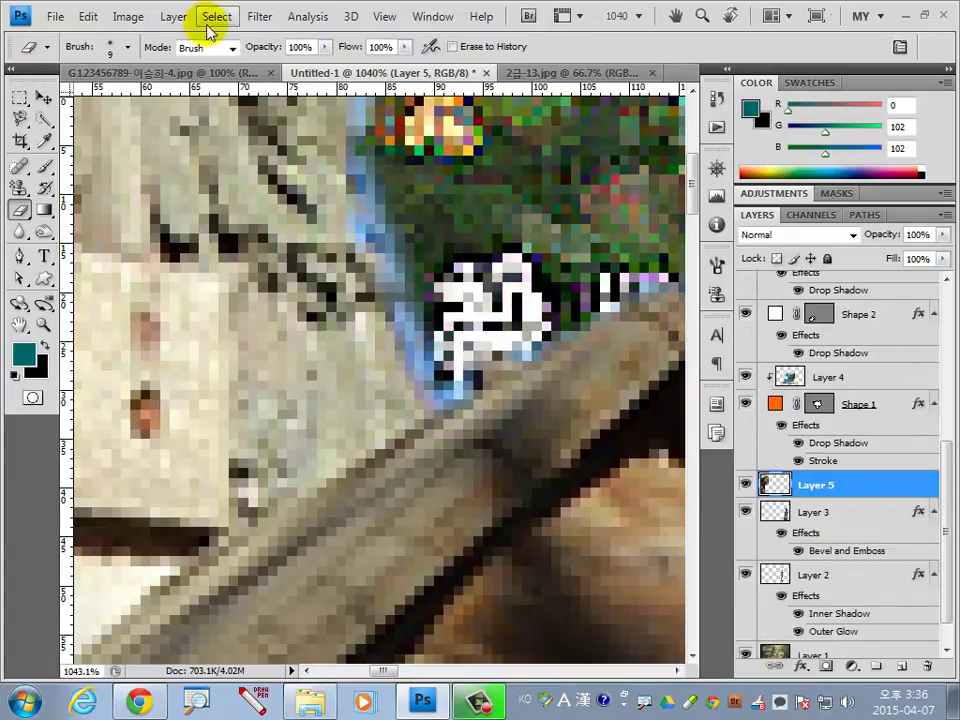
Step: Delete the leftover blue strip using a Polygonal Lasso selection, then deselect
left_click(19, 119)
left_click(80, 133)
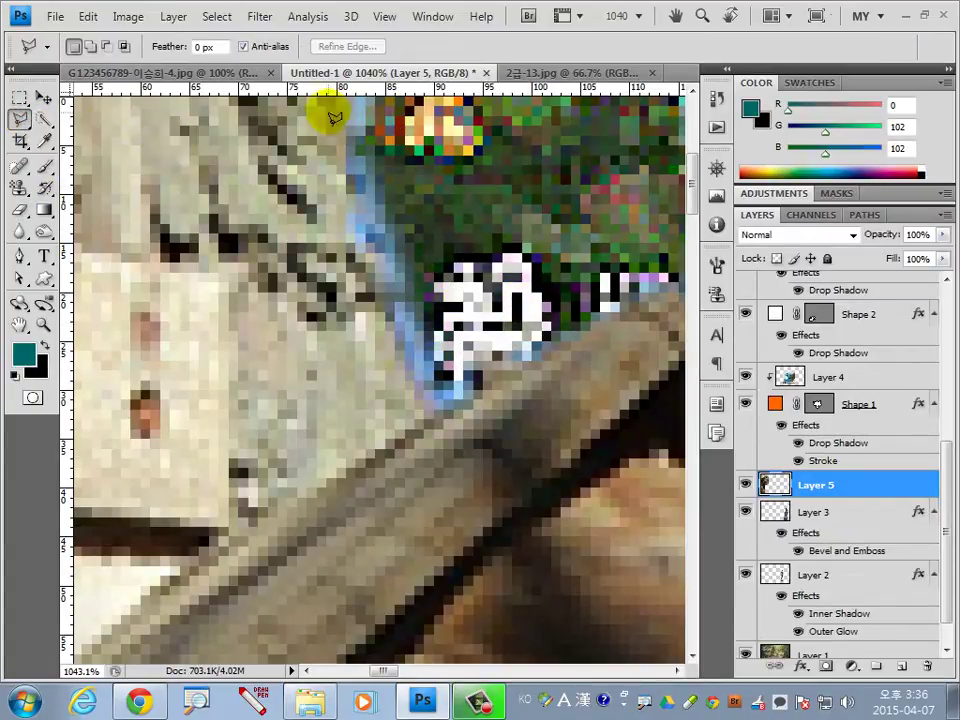
left_click(347, 101)
left_click(358, 240)
left_click(425, 403)
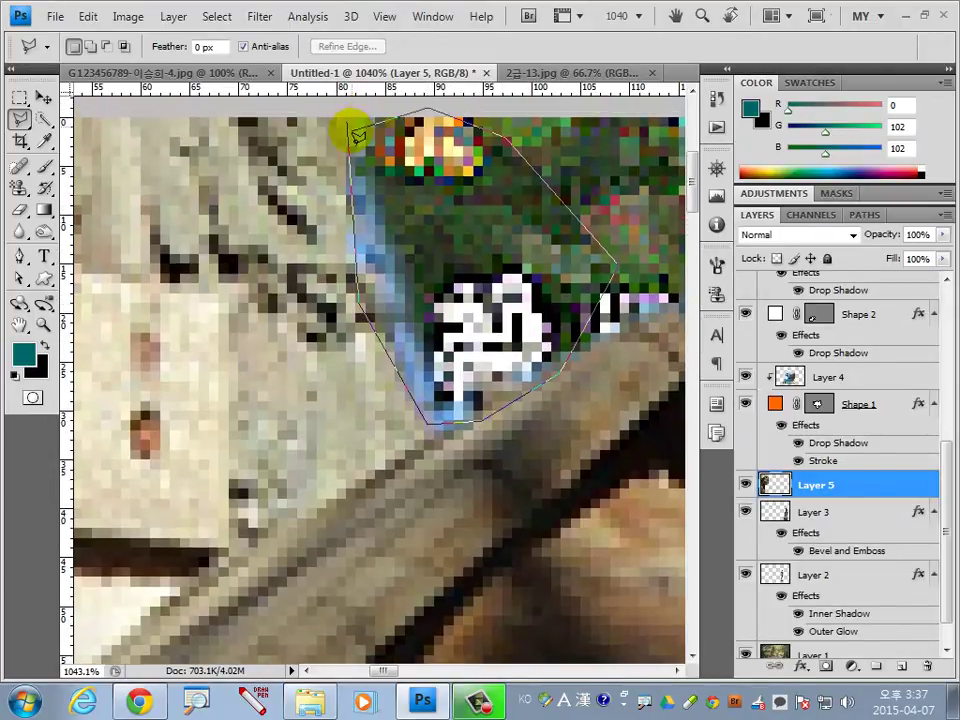
left_click(347, 118)
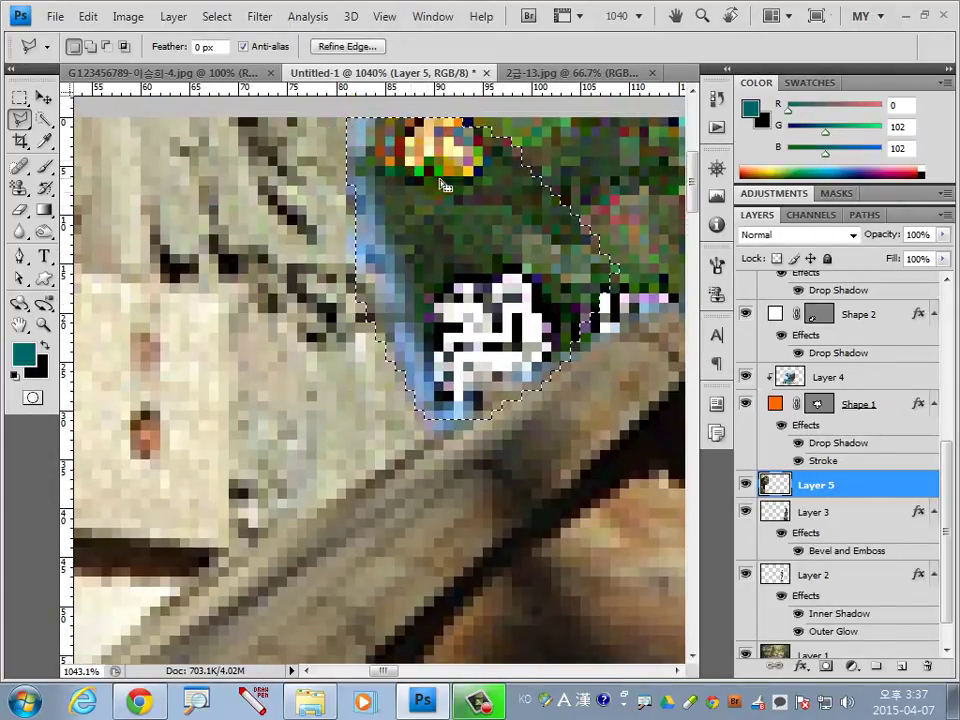
key("Delete")
key("ctrl+d")
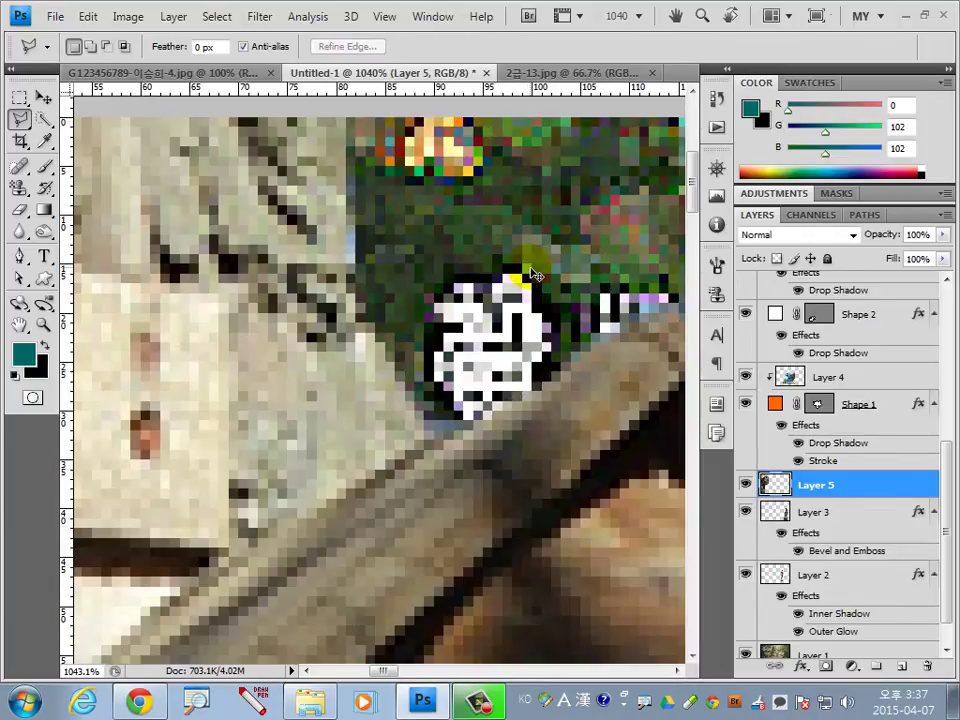
Step: Zoom in on the lower trunk, outline an area beside it, then deselect and fit the view
key("ctrl+0")
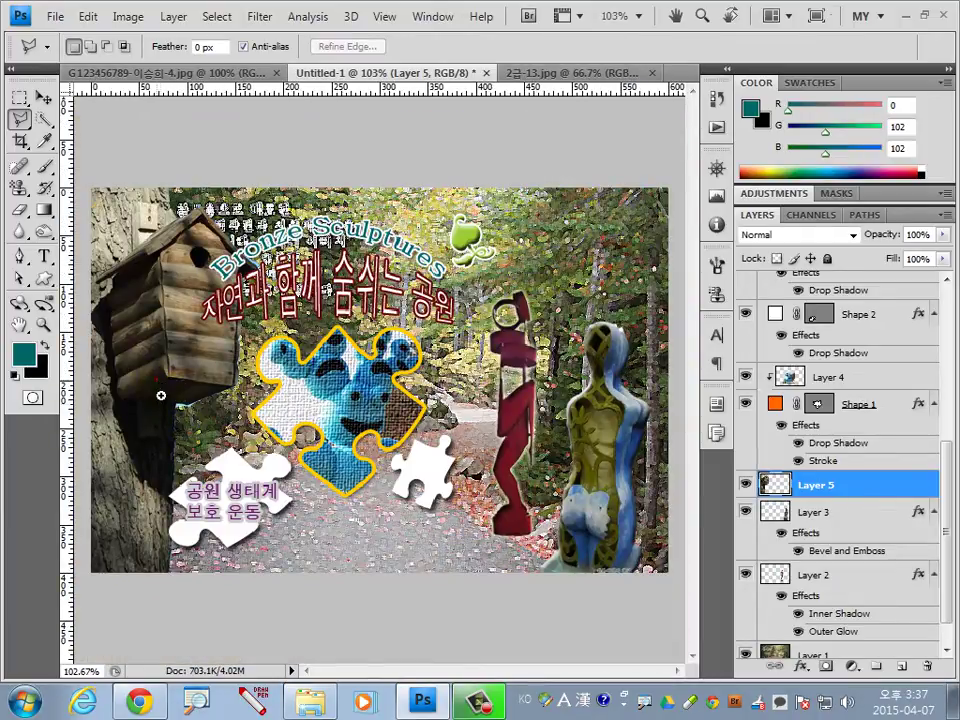
left_click_drag(161, 396, 237, 527)
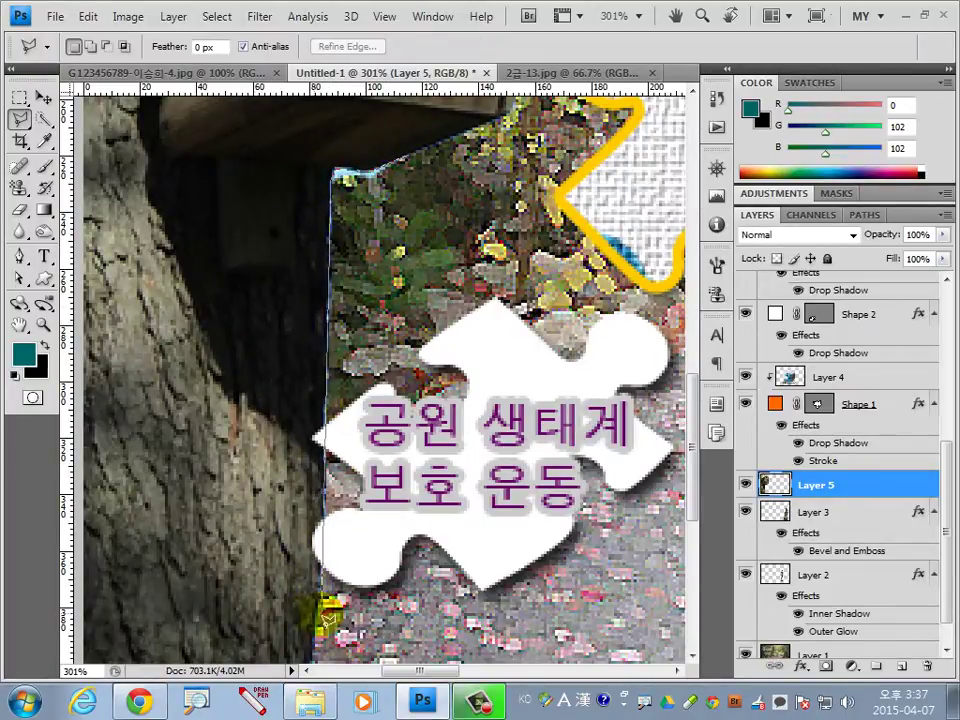
left_click(375, 638)
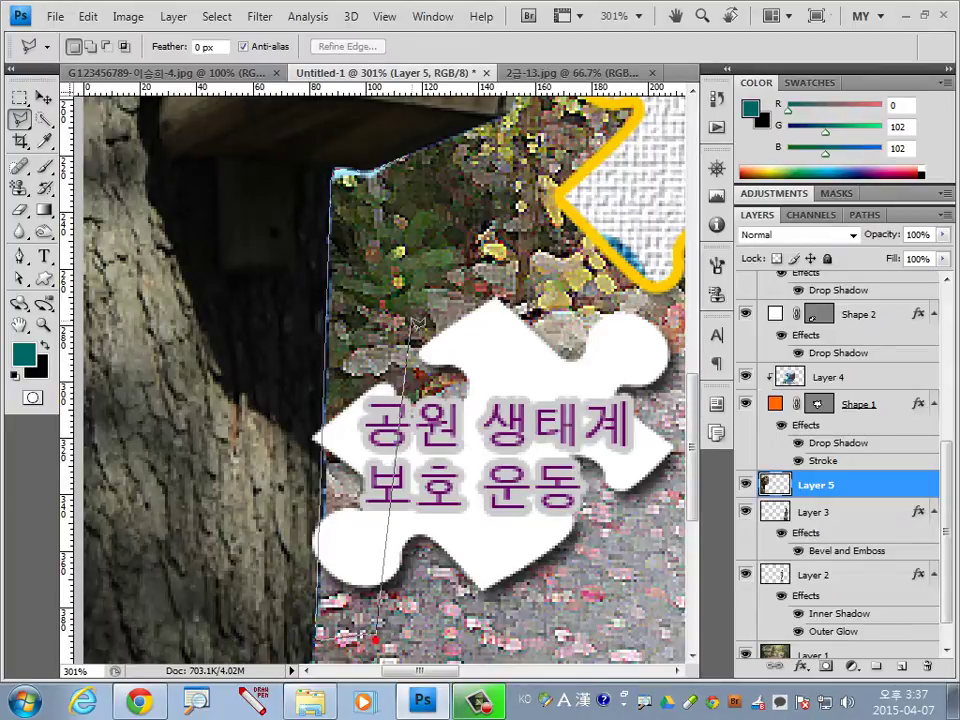
left_click(415, 163)
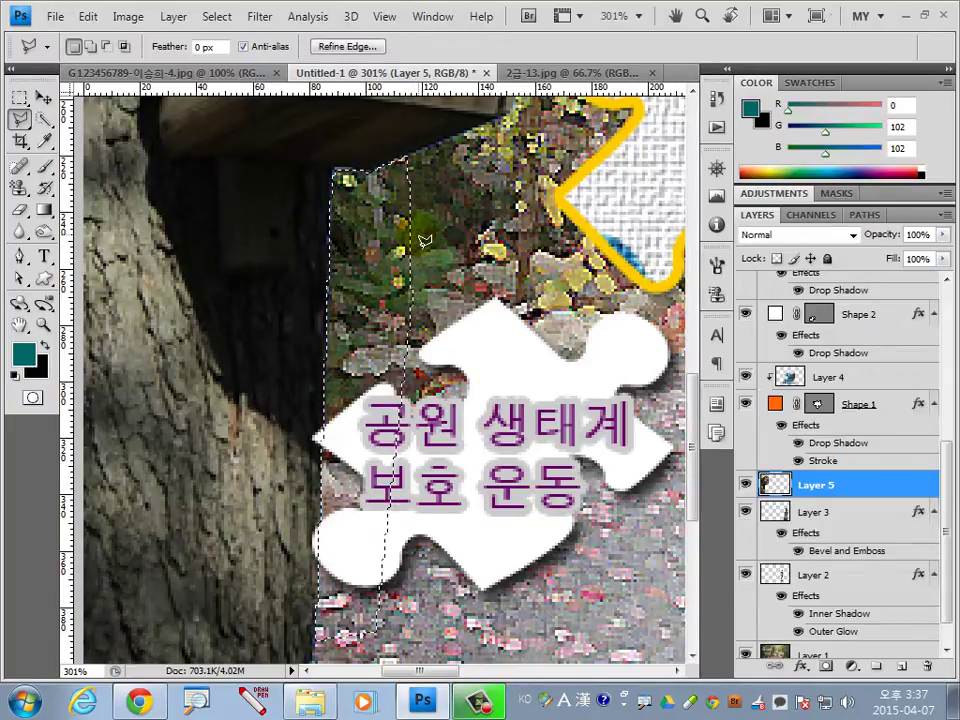
left_click(545, 340)
key("ctrl+0")
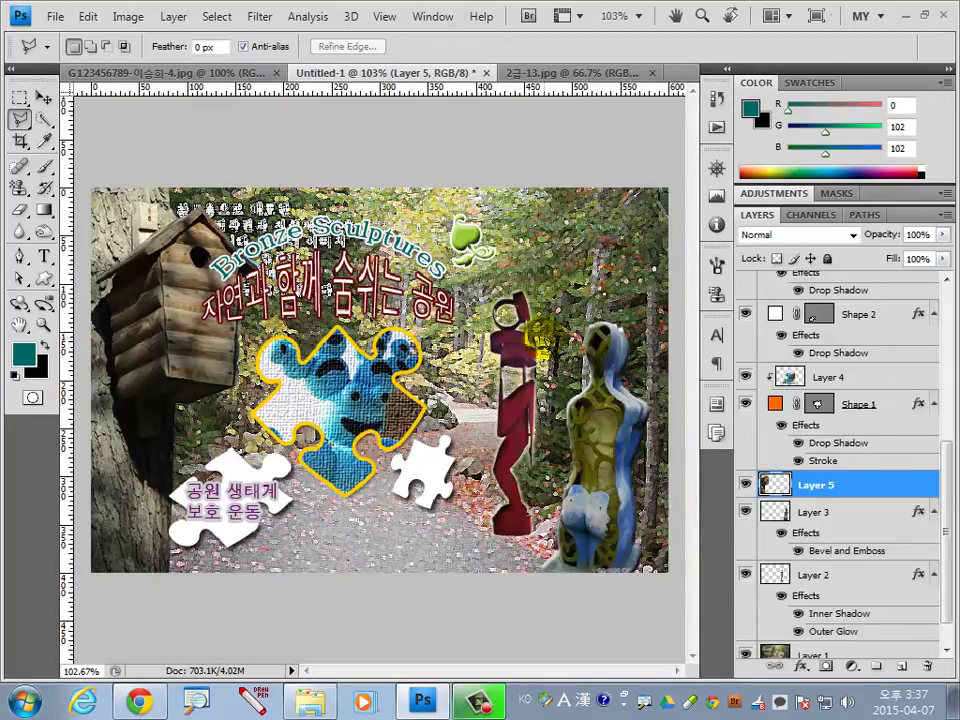
Step: Set the birdhouse tree layer's opacity to 80%
left_click(917, 234)
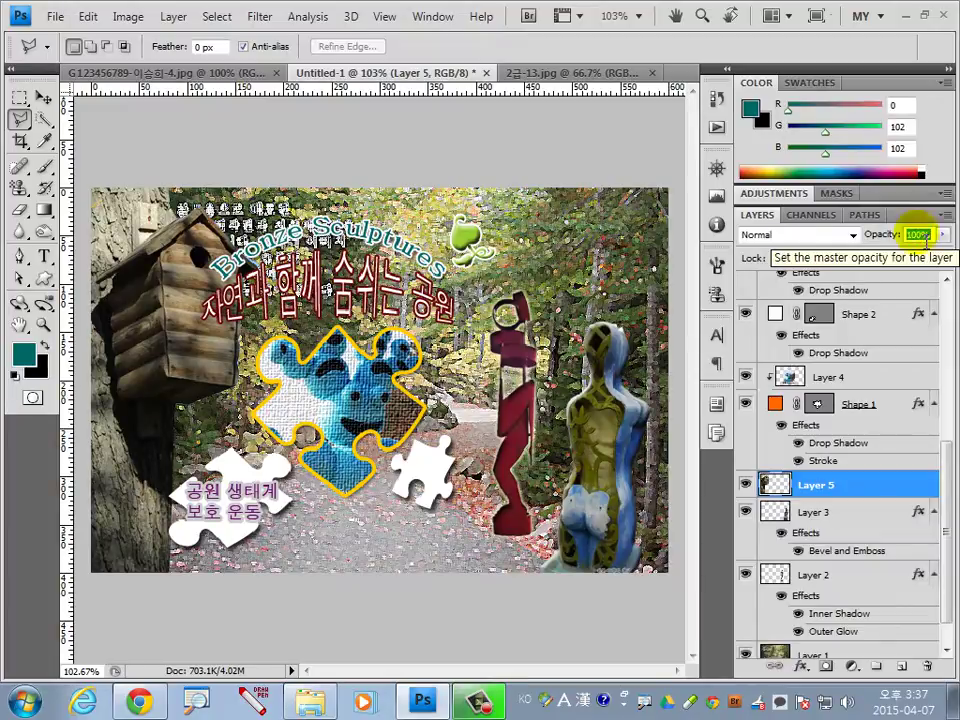
type("80")
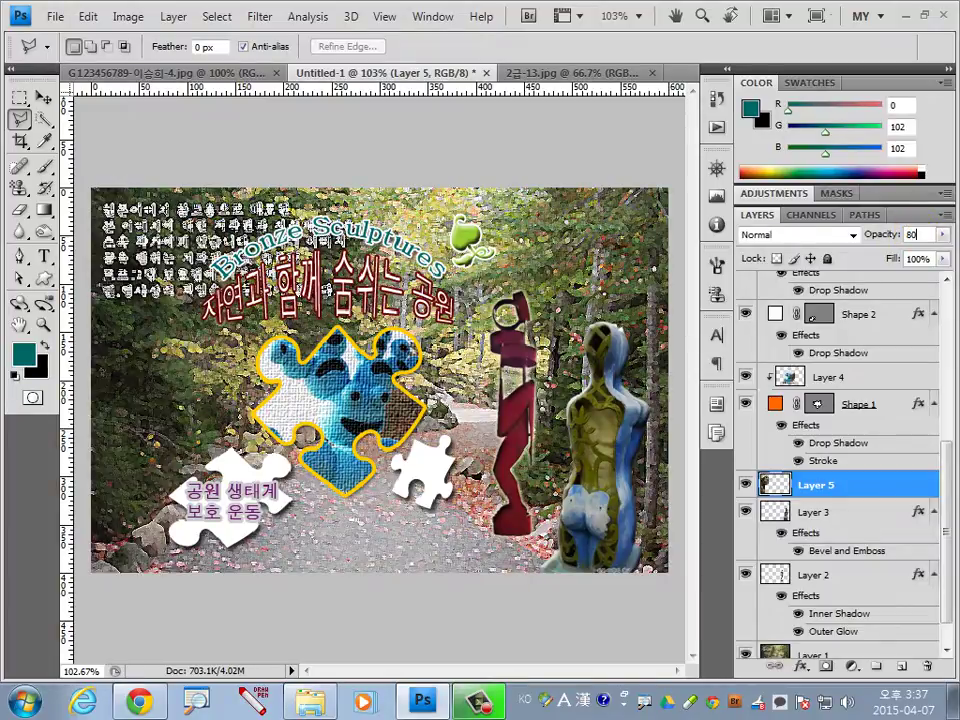
key("Return")
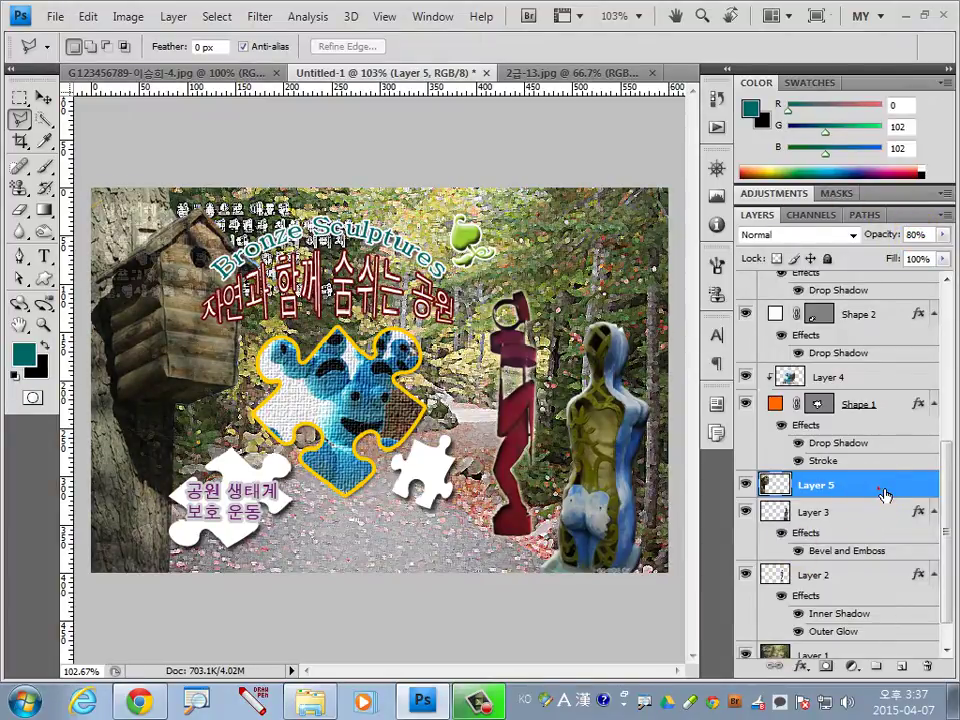
Step: Add a Drop Shadow to the birdhouse tree layer, then drag with the Move tool
double_click(880, 487)
left_click(477, 295)
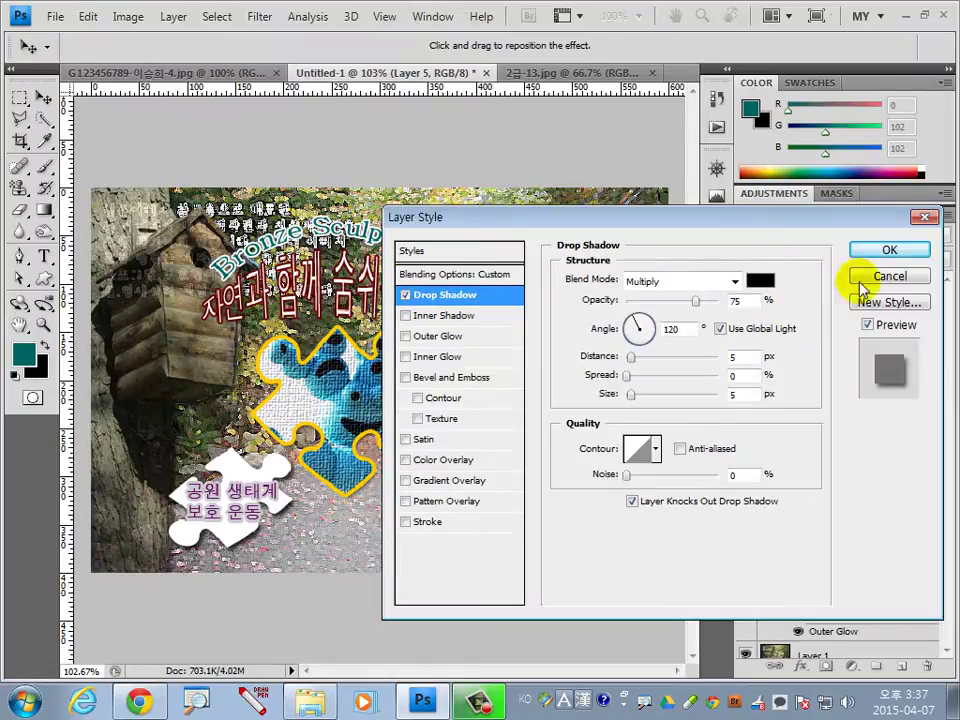
left_click(889, 249)
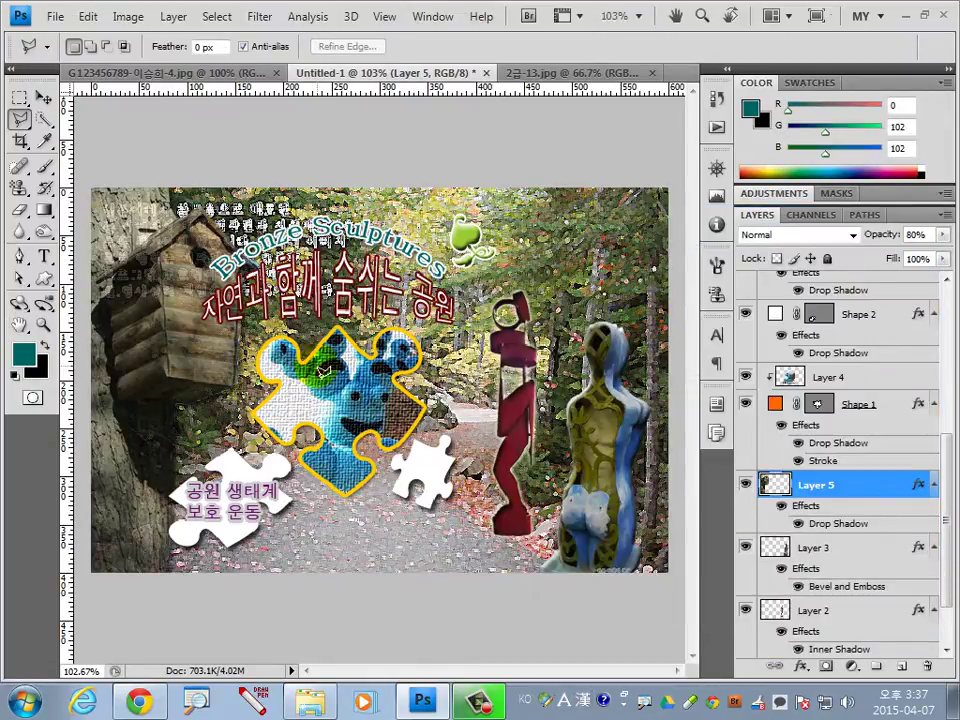
left_click_drag(323, 371, 352, 345)
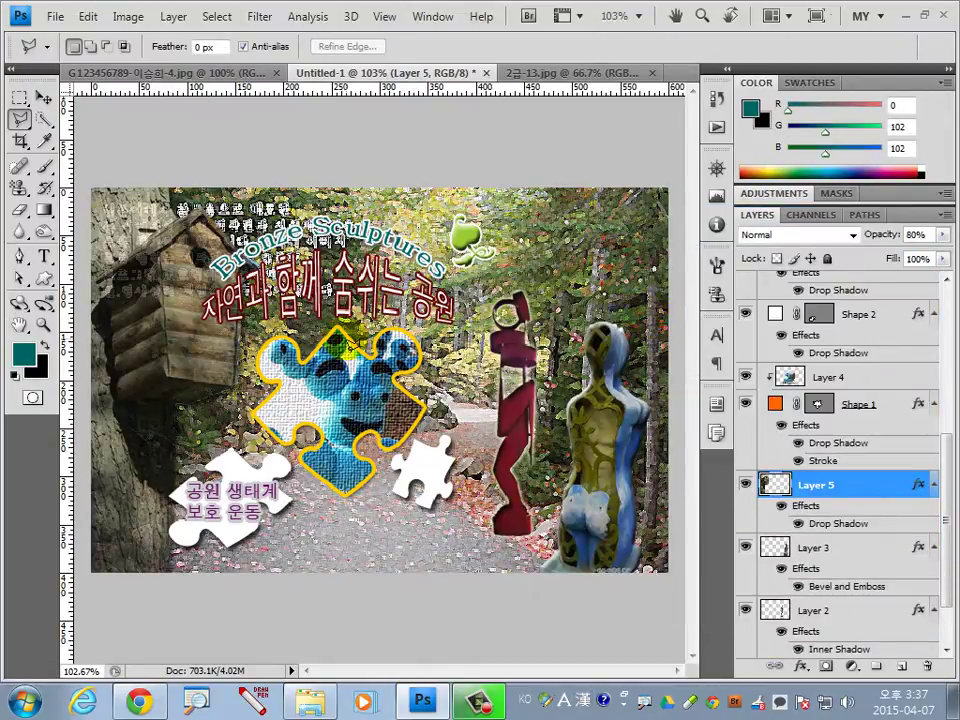
left_click(43, 97)
left_click(190, 334)
left_click_drag(190, 334, 336, 394)
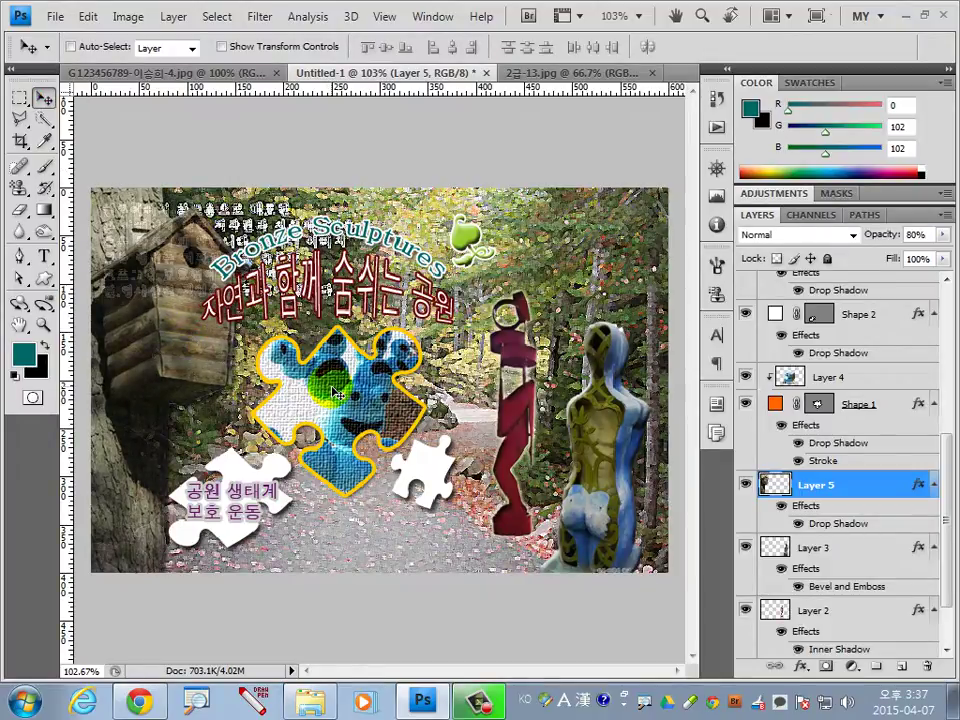